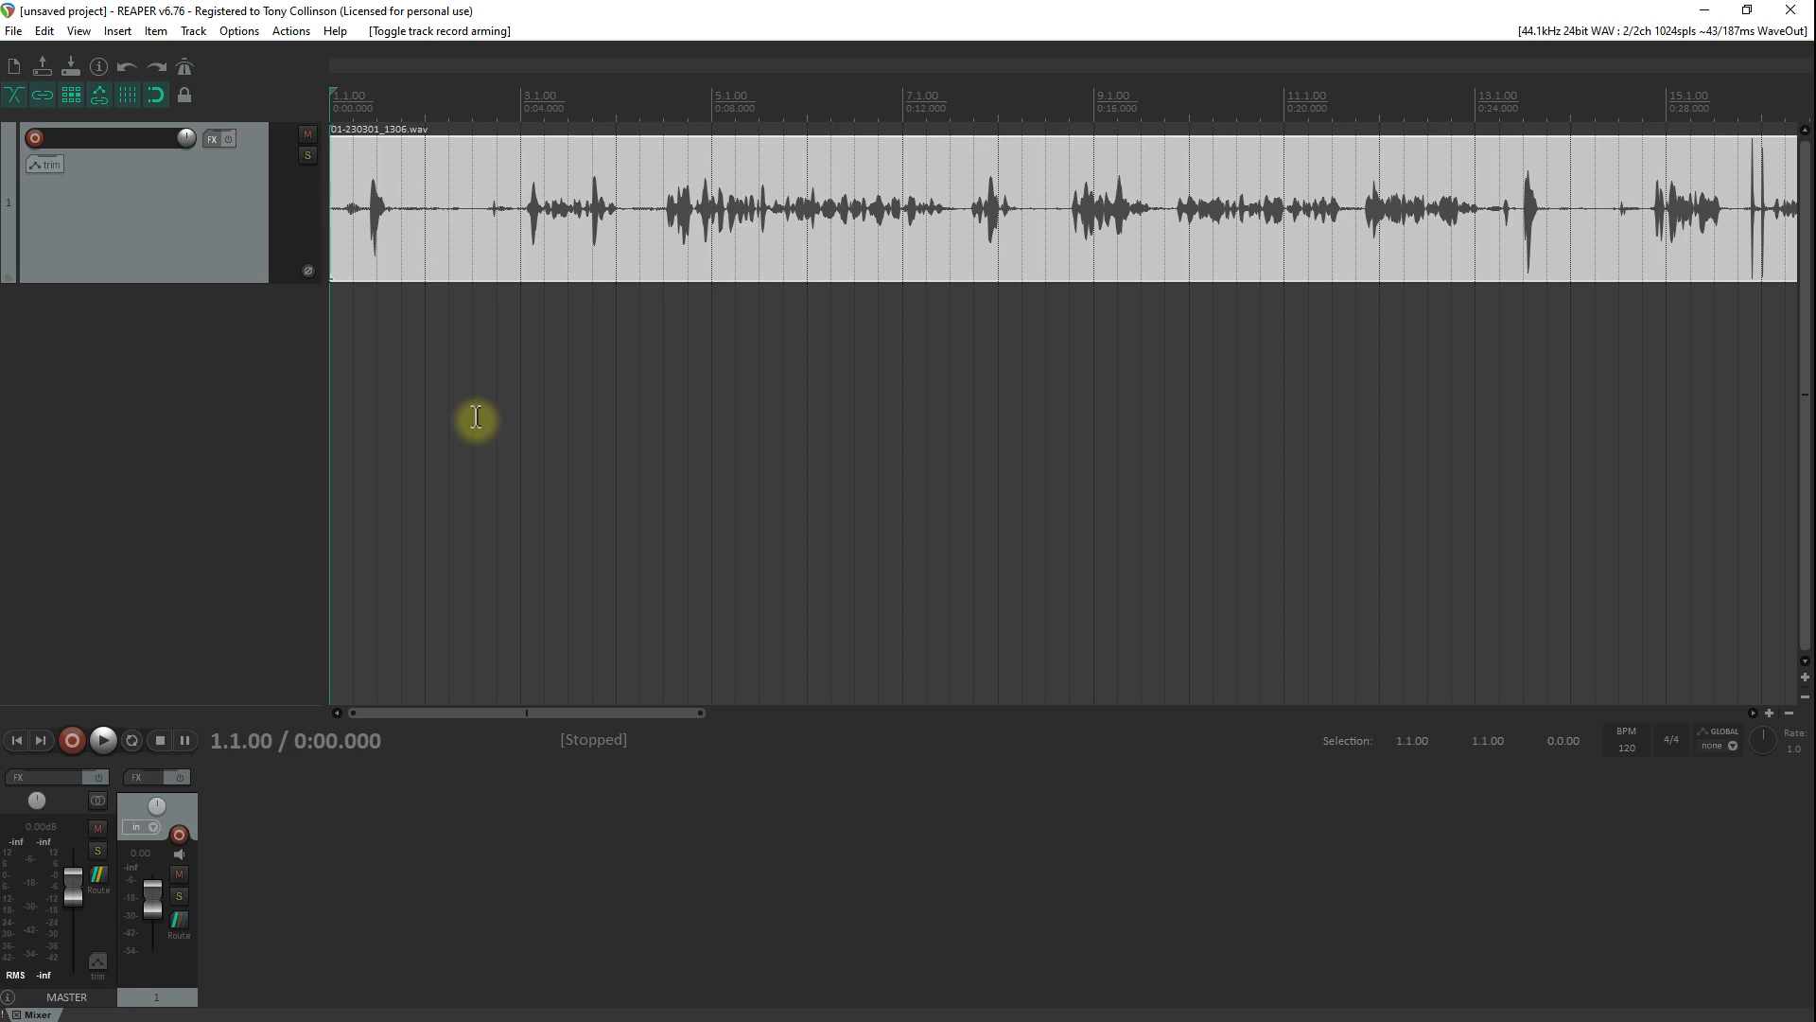
Turn off snapping and hide the grid lines in the arrangement
{"action": "left_click", "coordinate": [239, 31]}
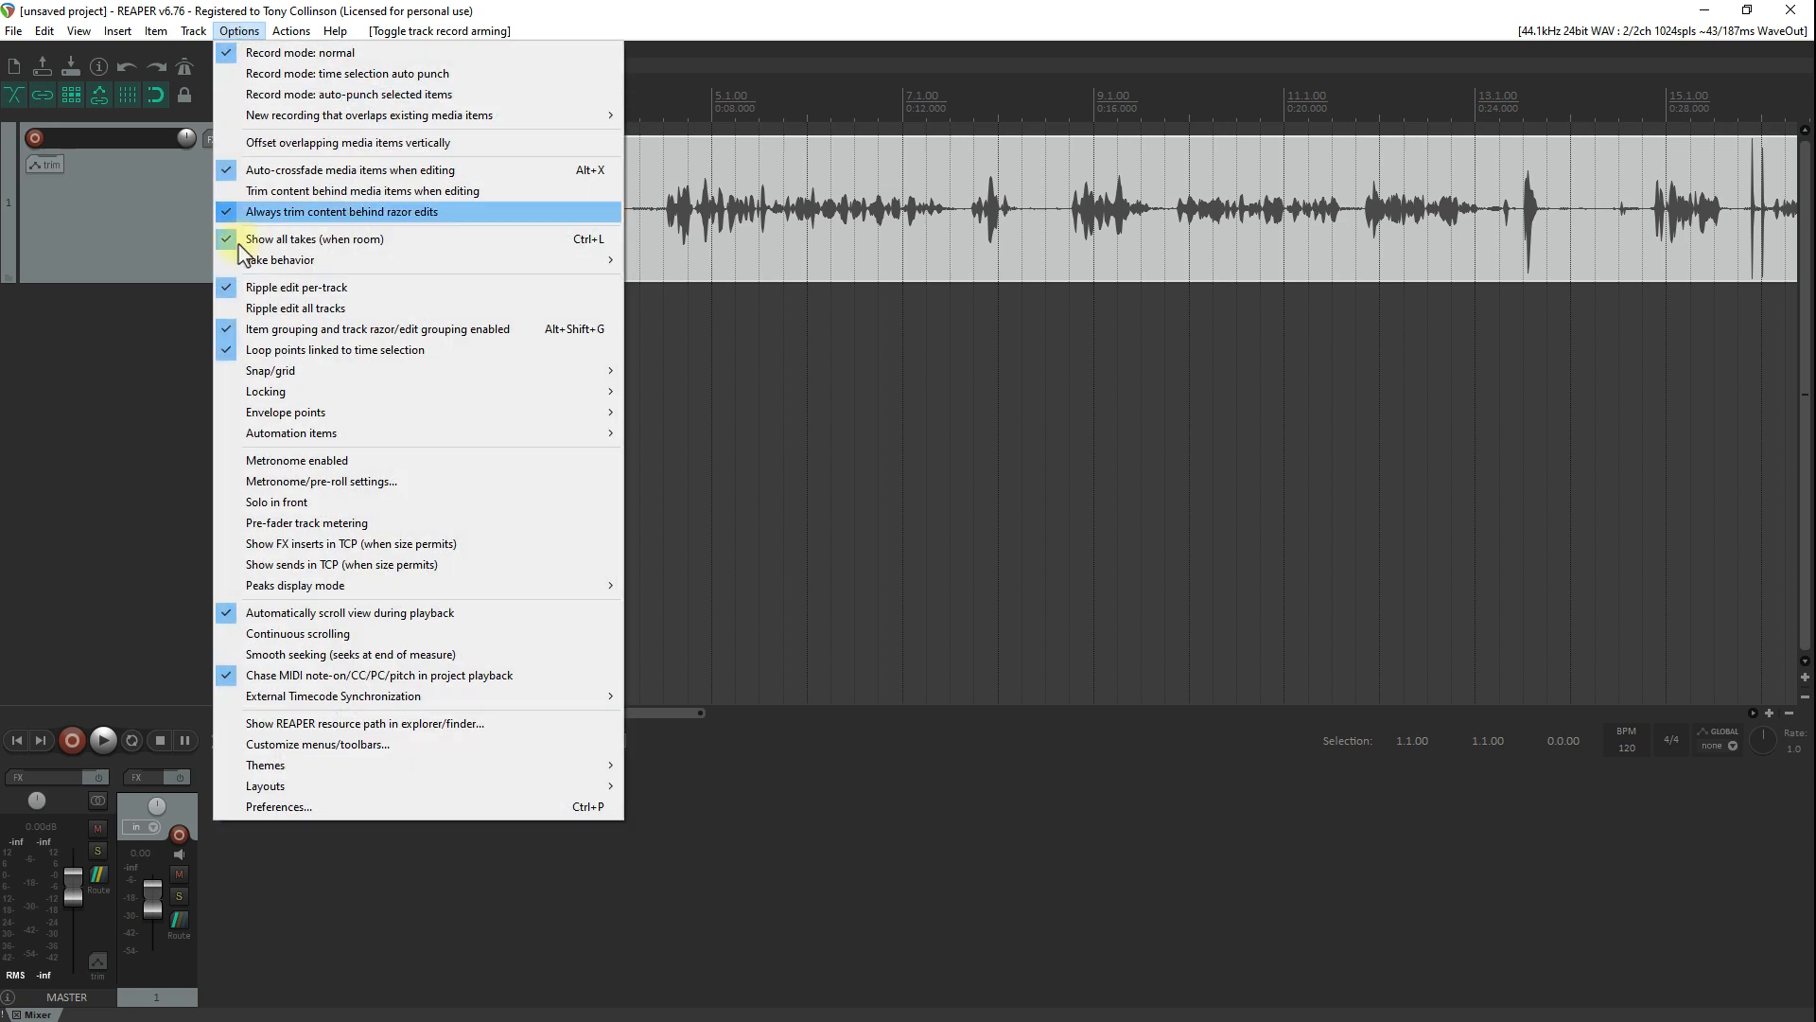
{"action": "mouse_move", "coordinate": [257, 370]}
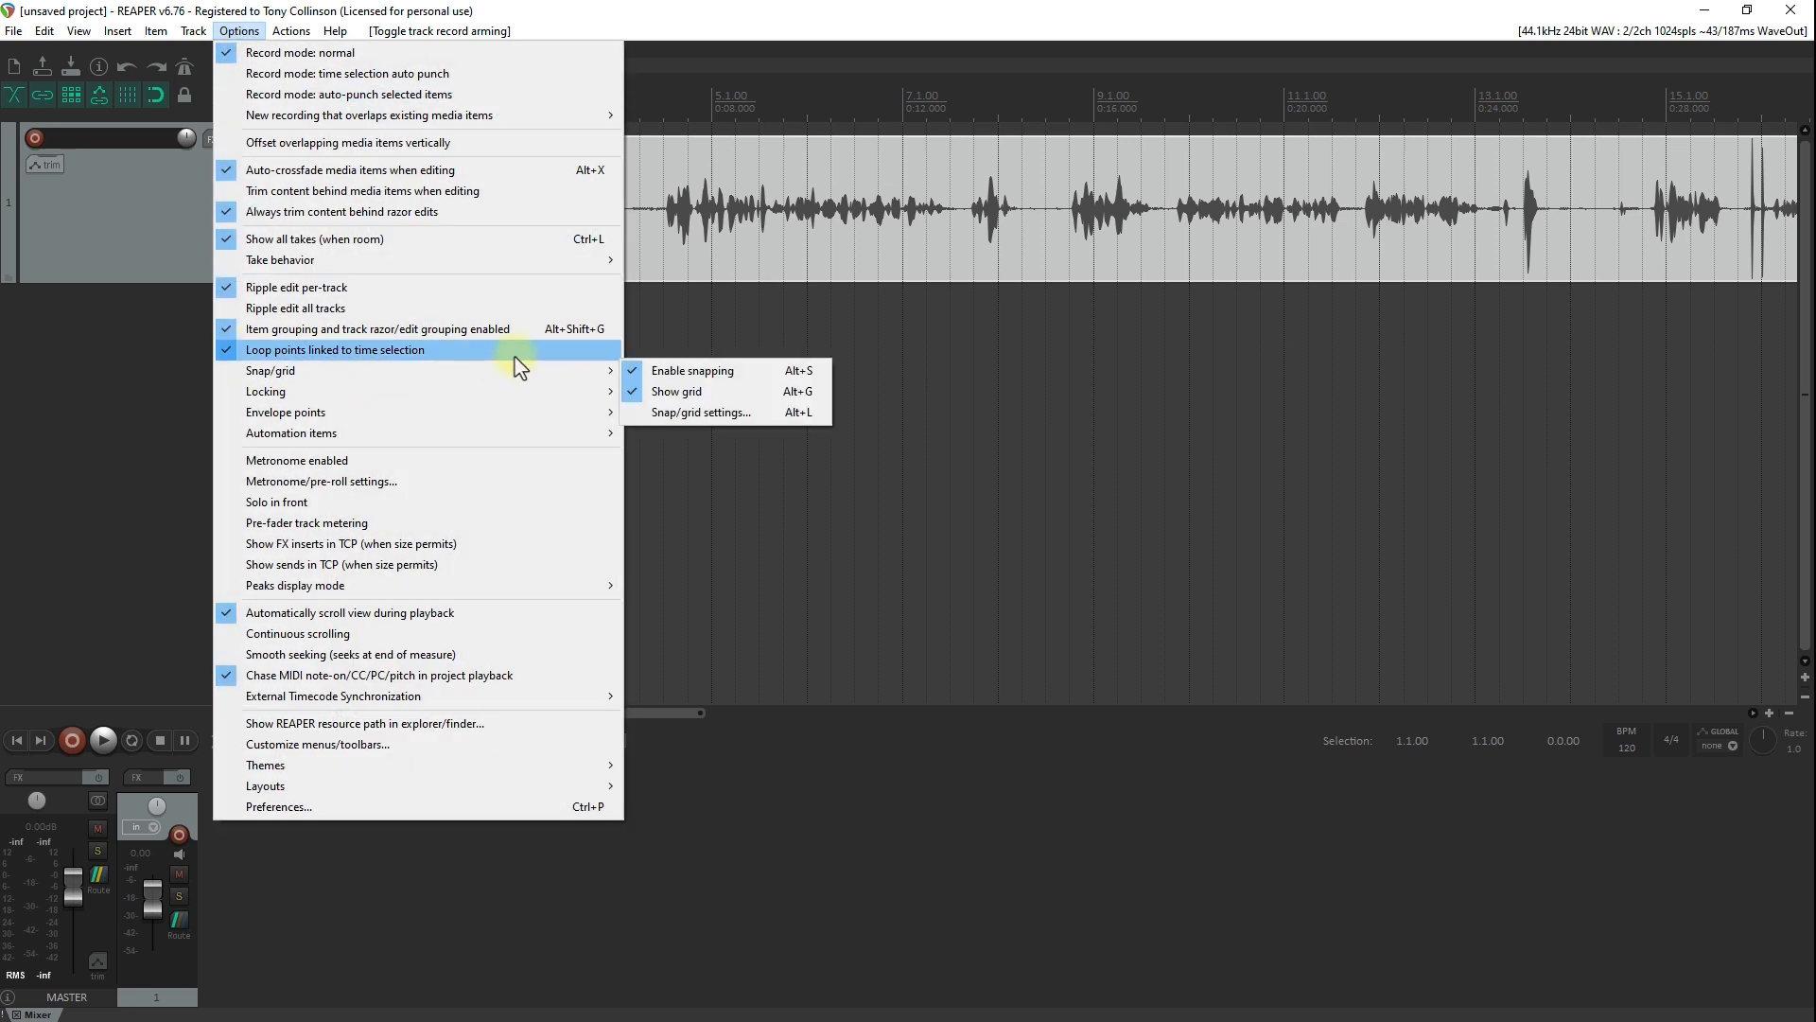
{"action": "left_click", "coordinate": [641, 371]}
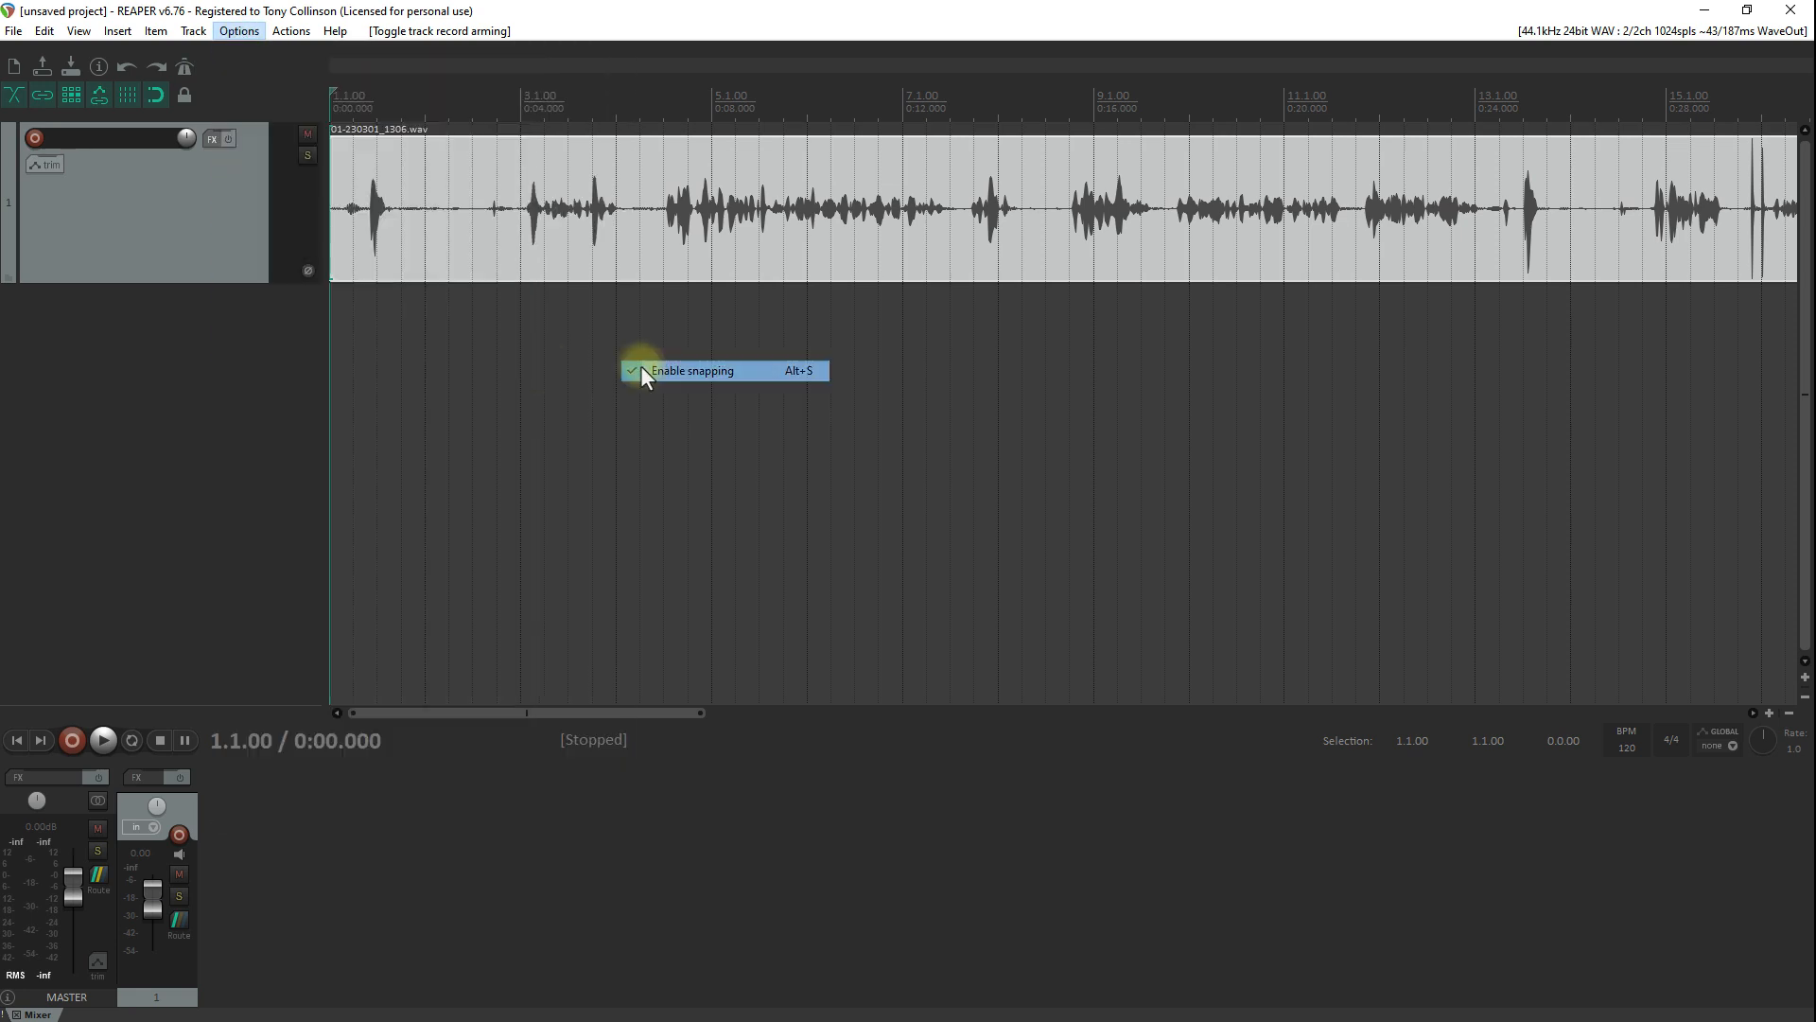
{"action": "left_click", "coordinate": [235, 29]}
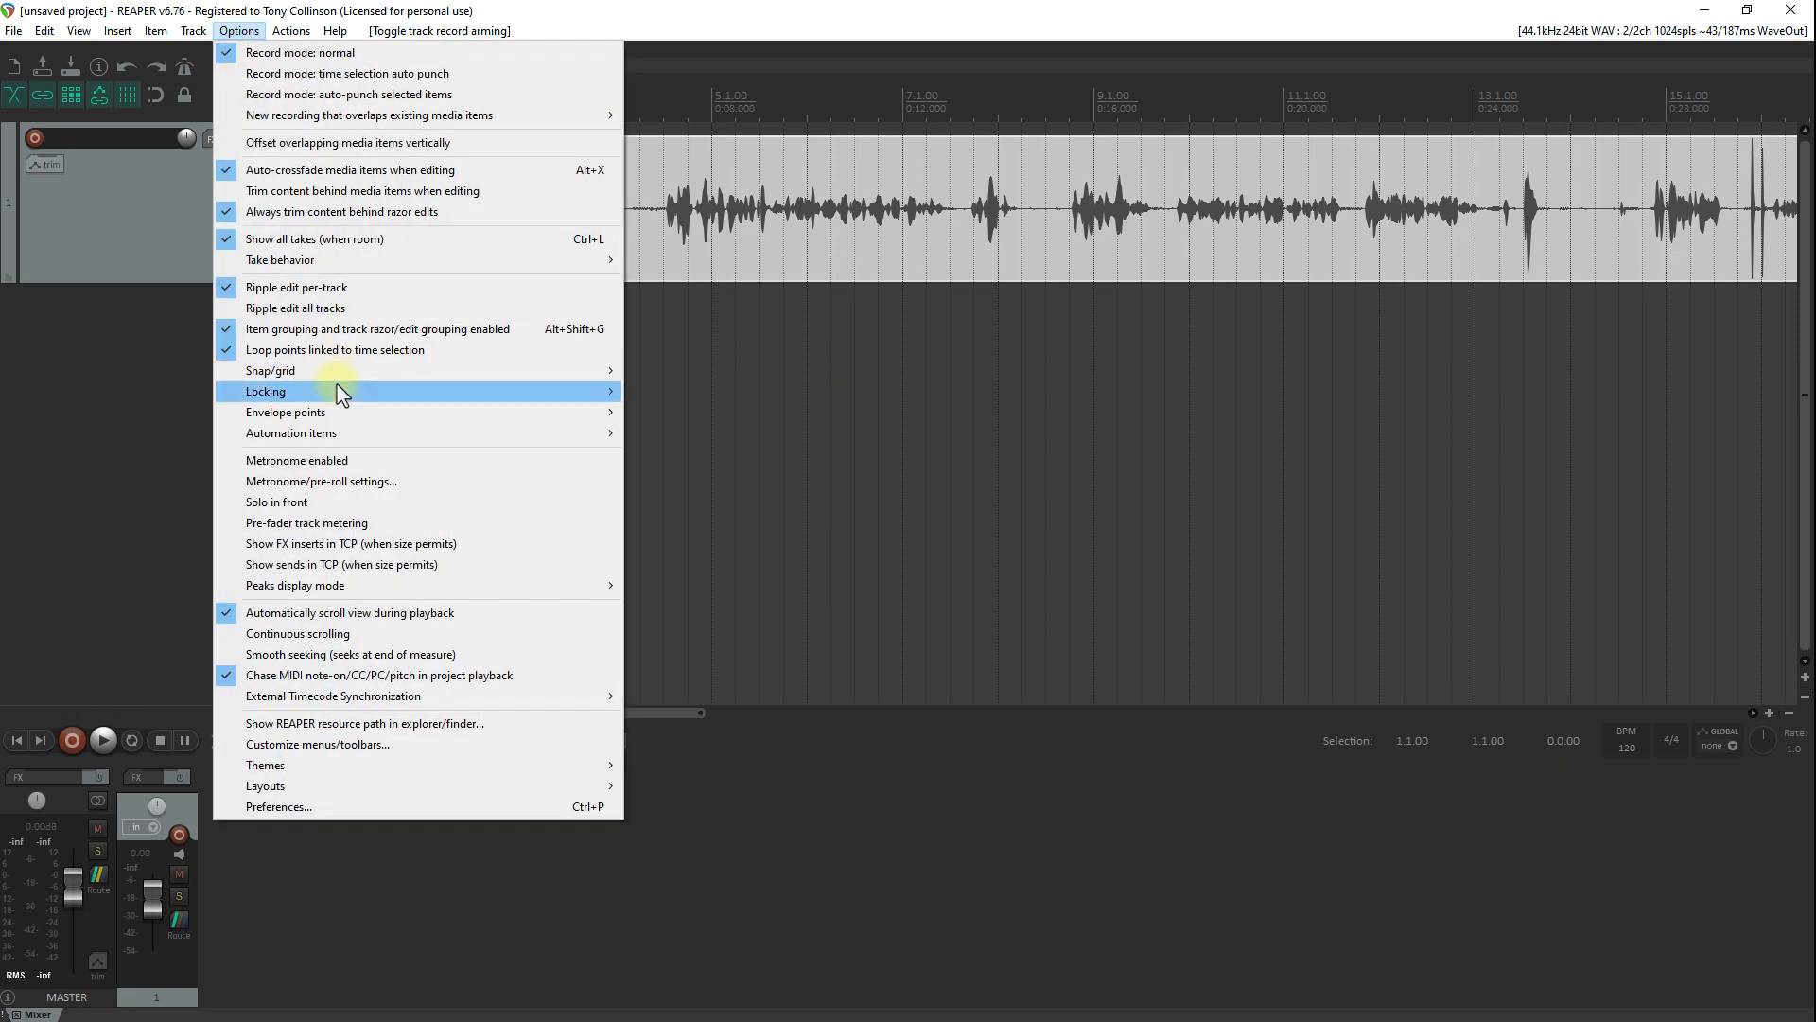
{"action": "mouse_move", "coordinate": [474, 375]}
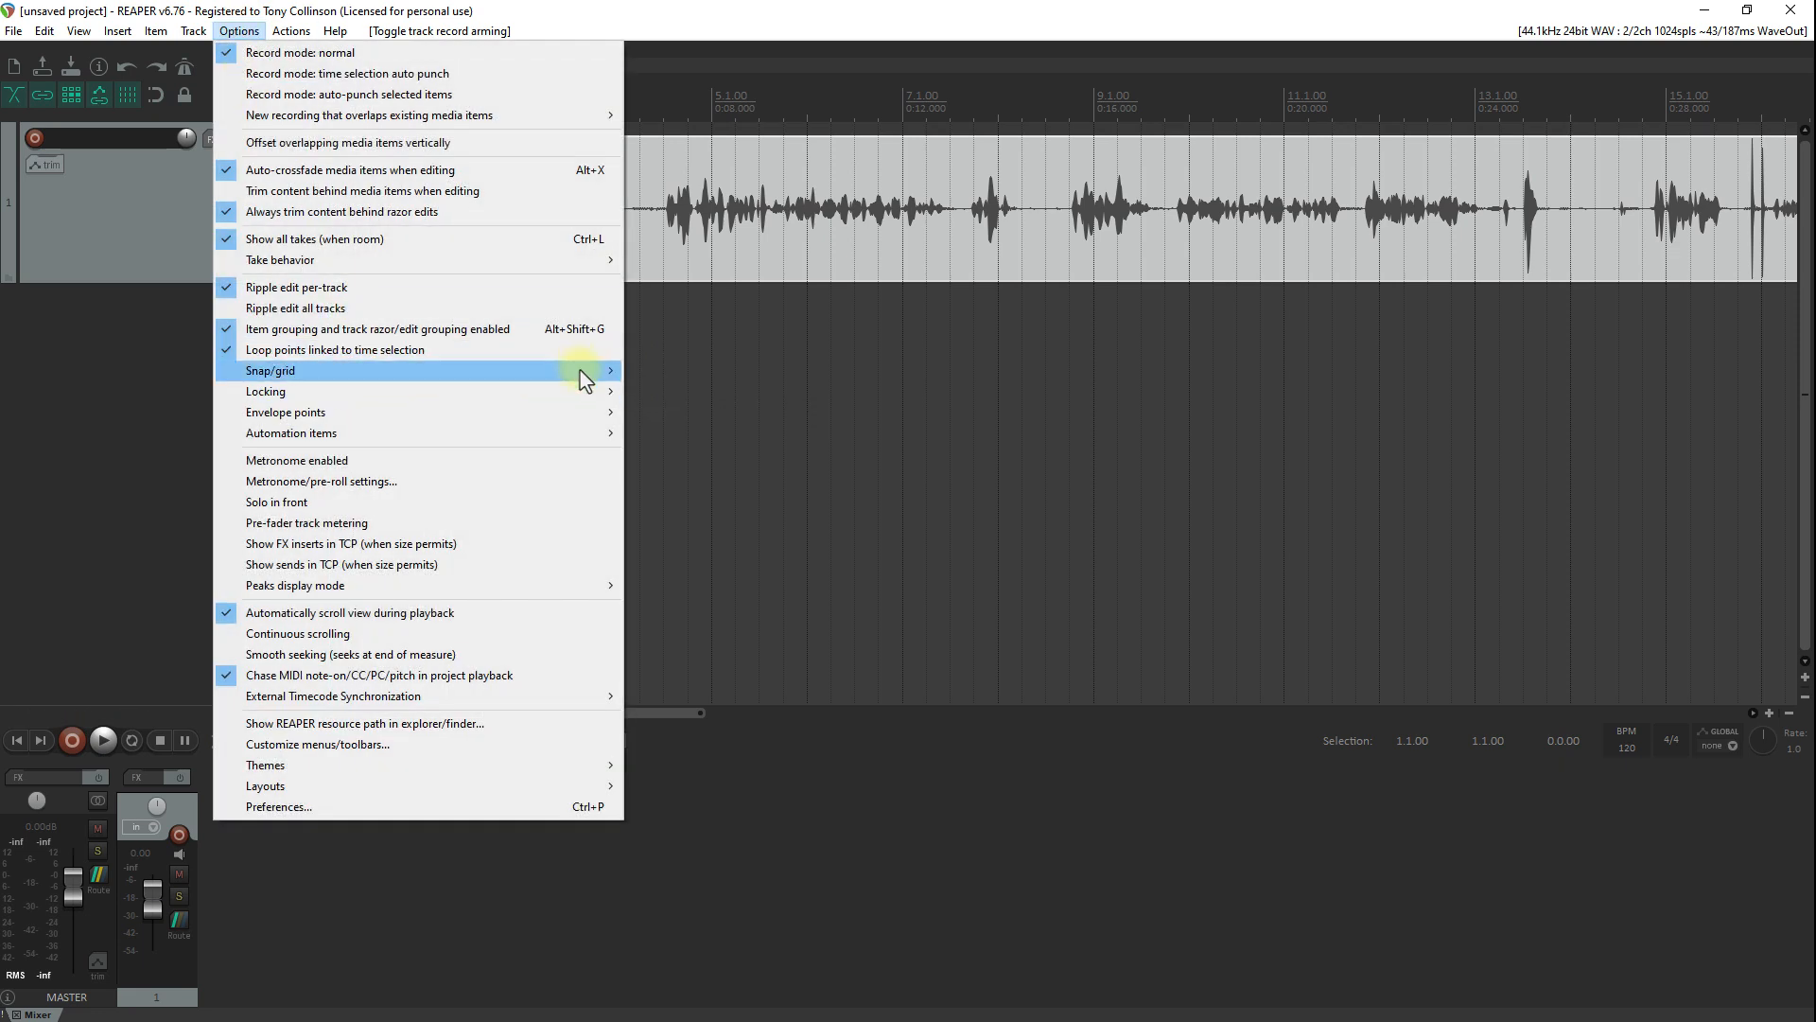
{"action": "left_click", "coordinate": [647, 394]}
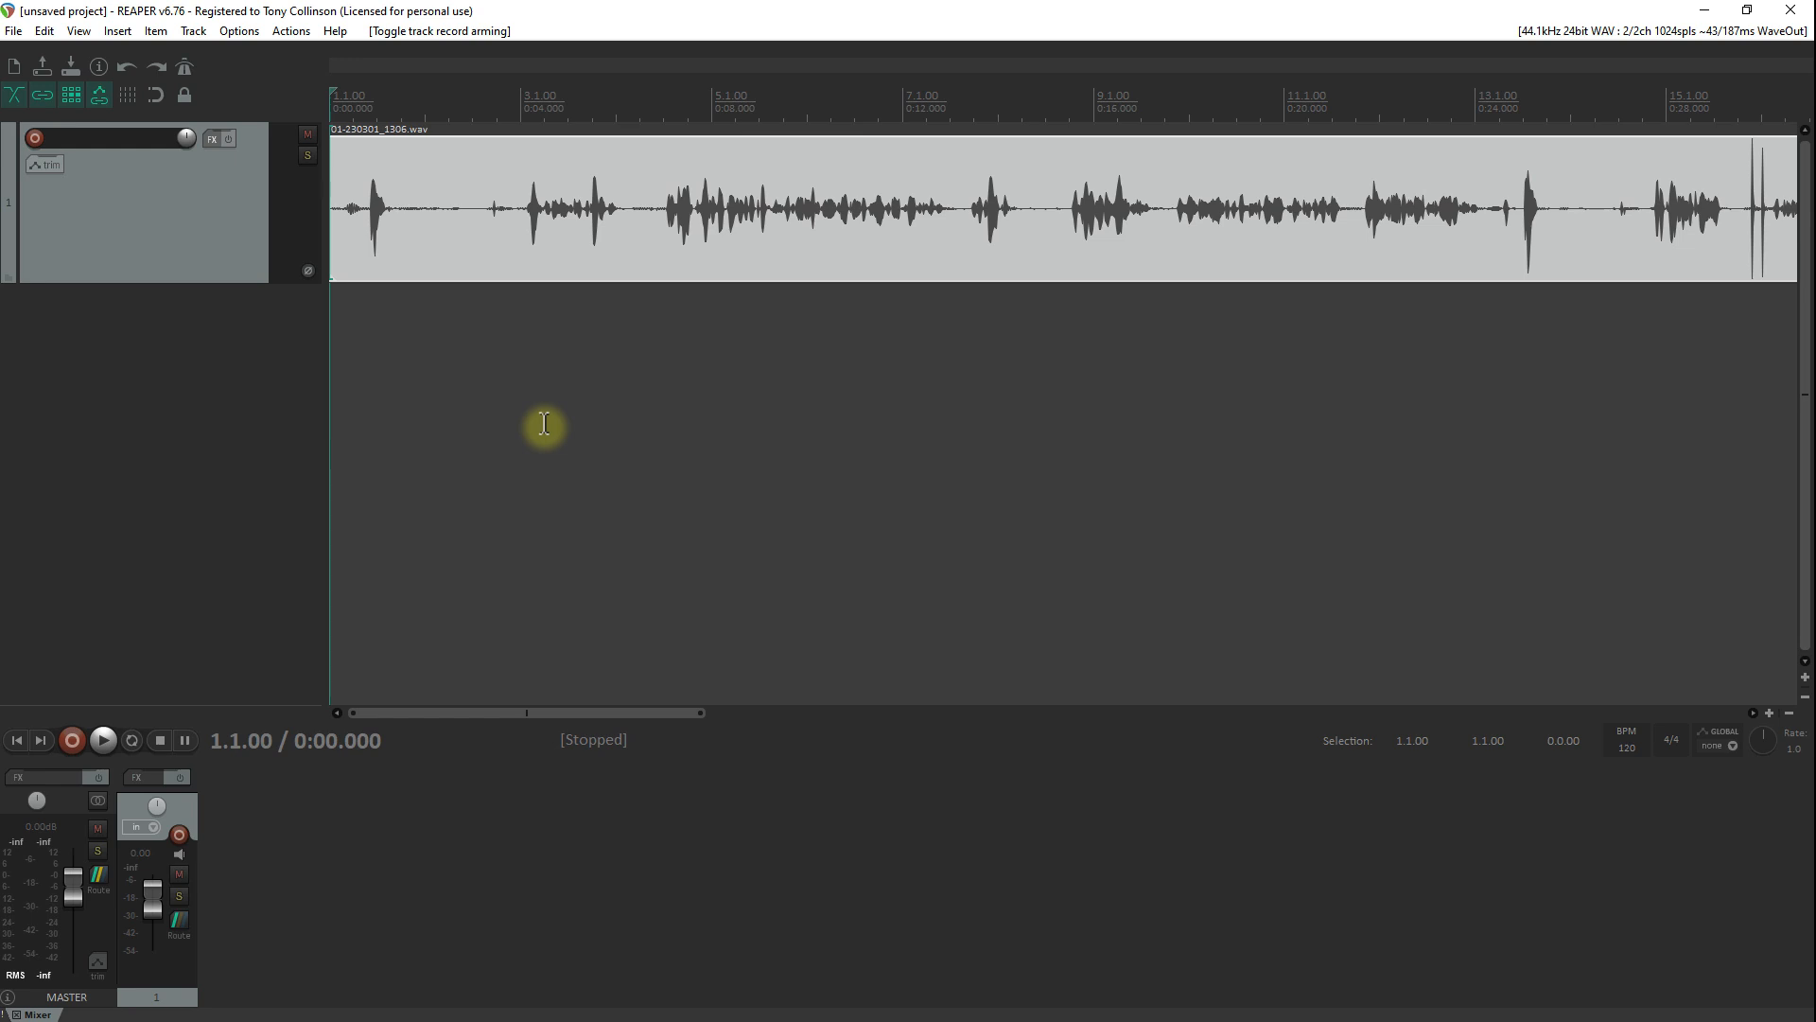
Split the recording at about 0:06.5 and delete the part before the split with ripple editing on
{"action": "mouse_move", "coordinate": [435, 711]}
{"action": "left_mouse_down"}
{"action": "mouse_move", "coordinate": [872, 711]}
{"action": "mouse_move", "coordinate": [466, 715]}
{"action": "left_mouse_up"}
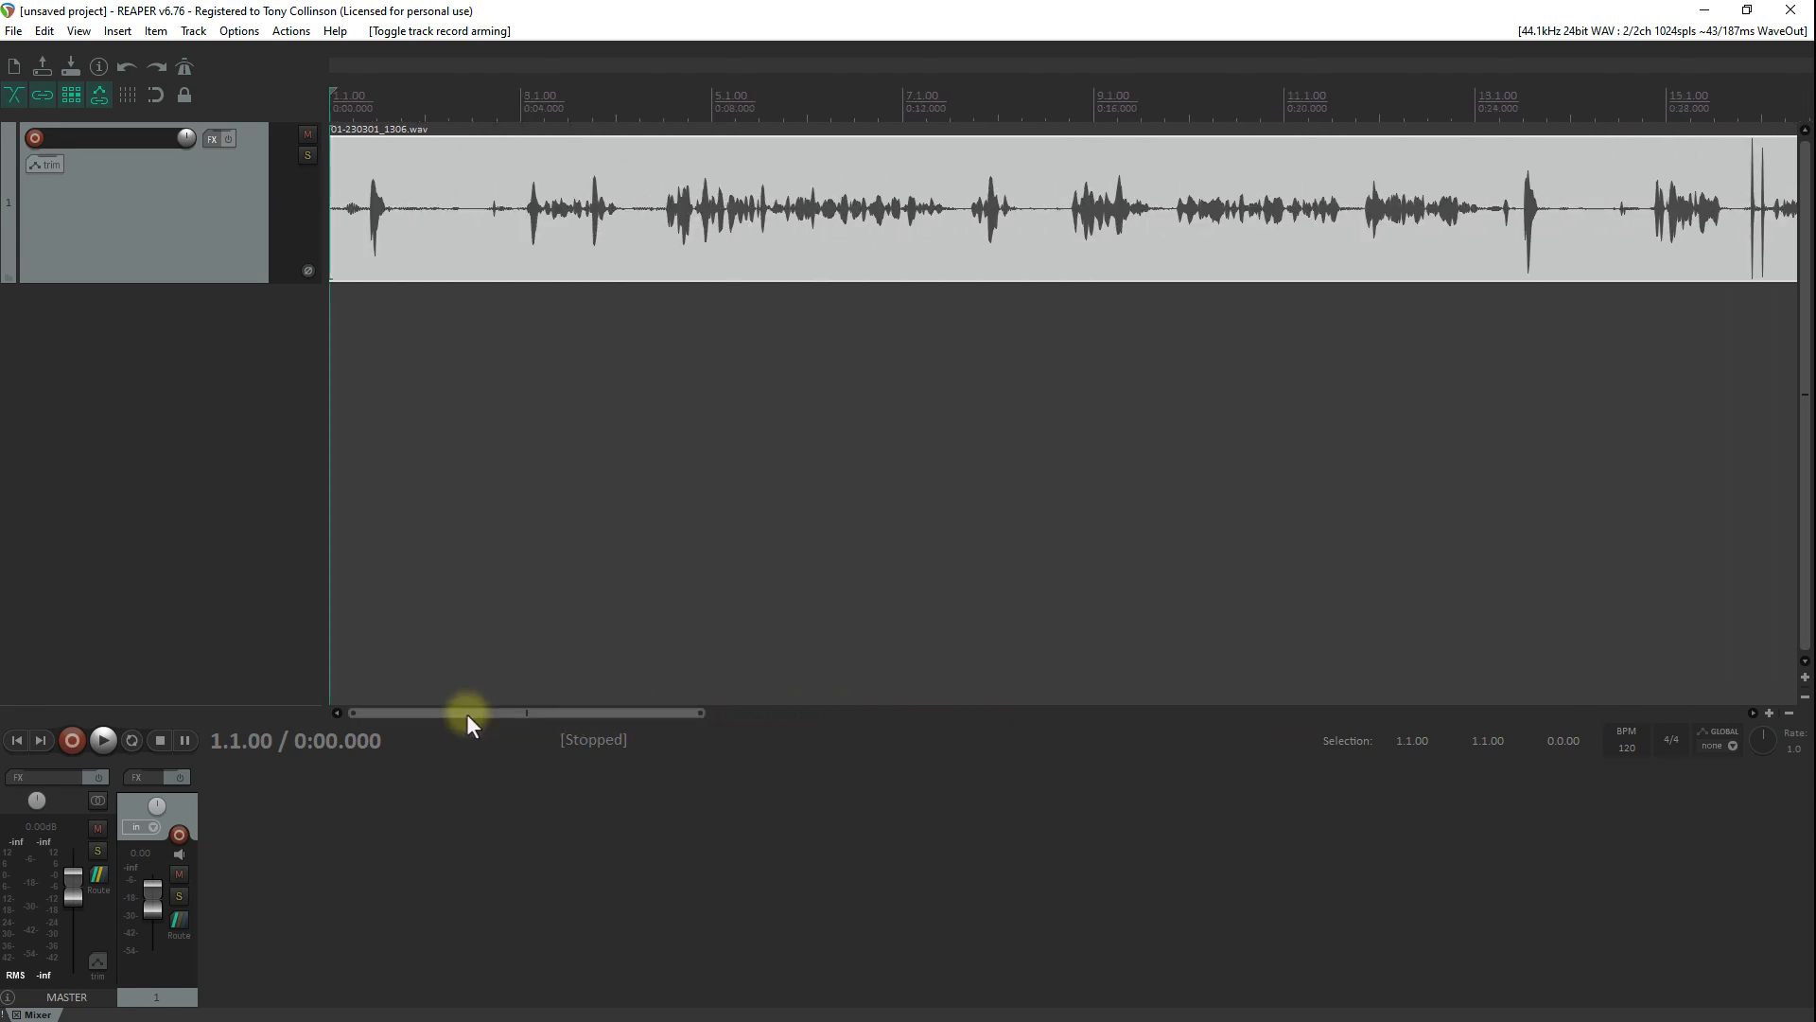
{"action": "left_click", "coordinate": [641, 180]}
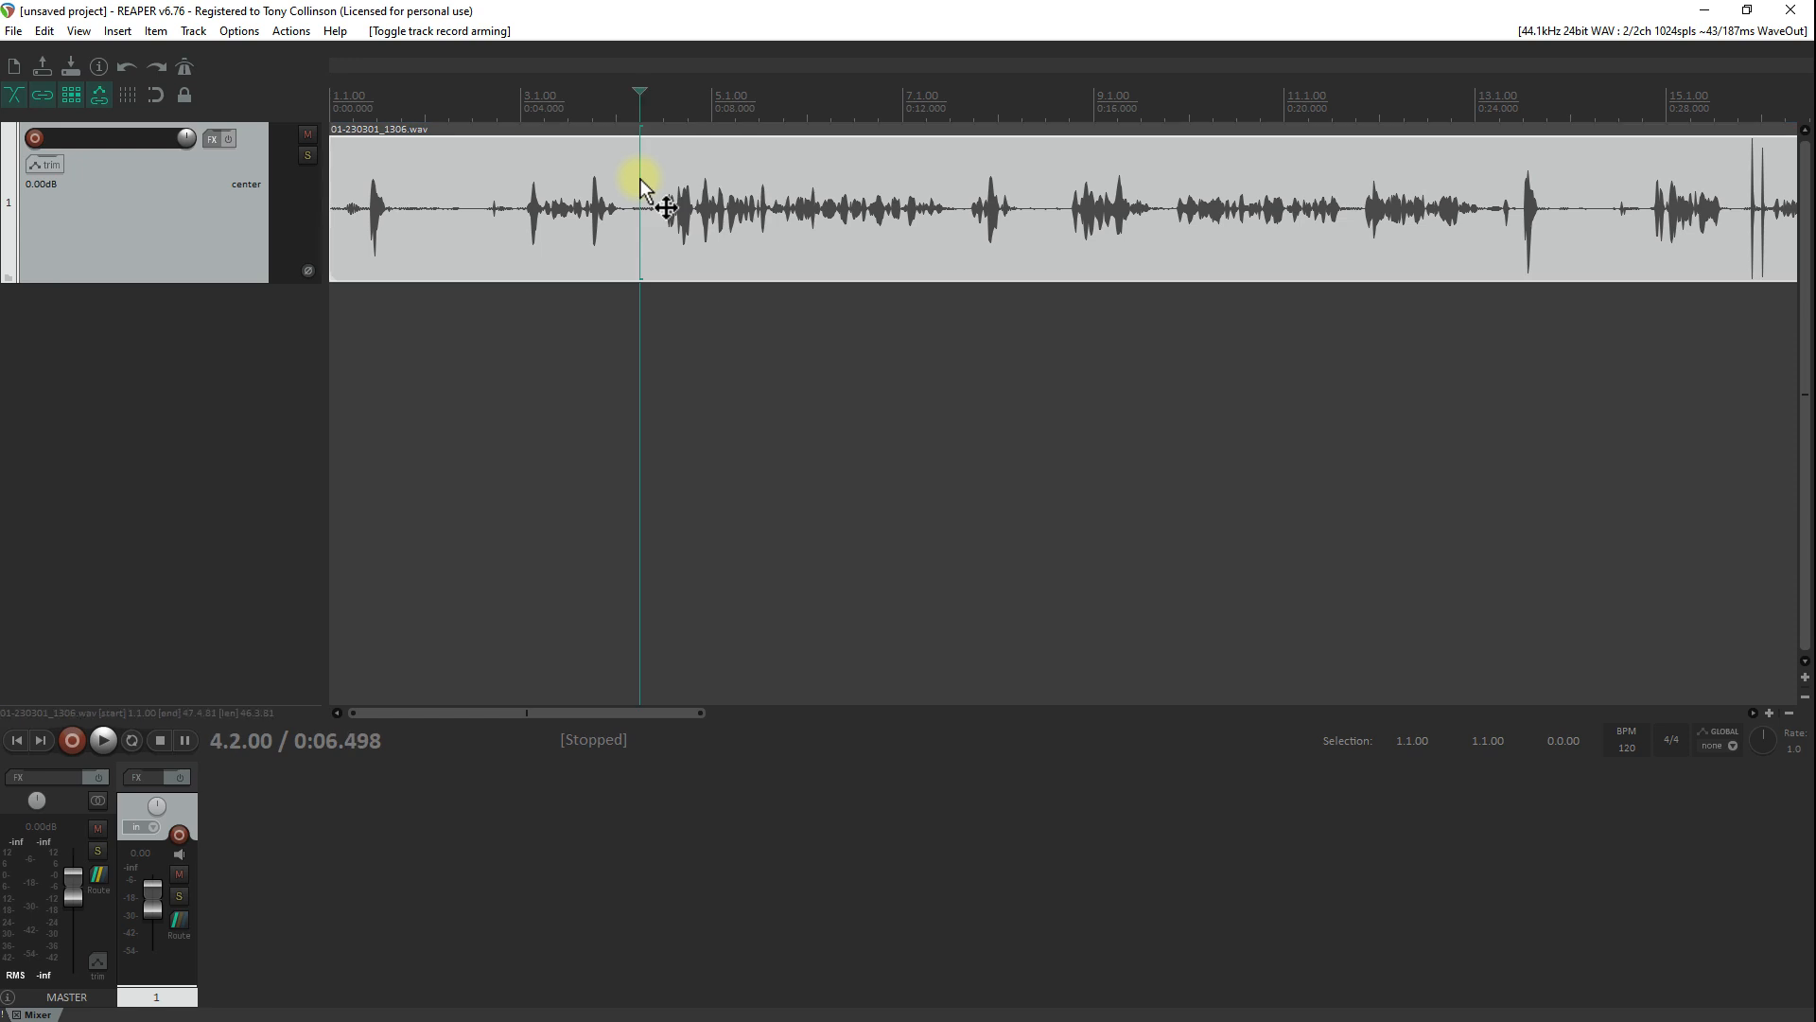
{"action": "key", "text": "s"}
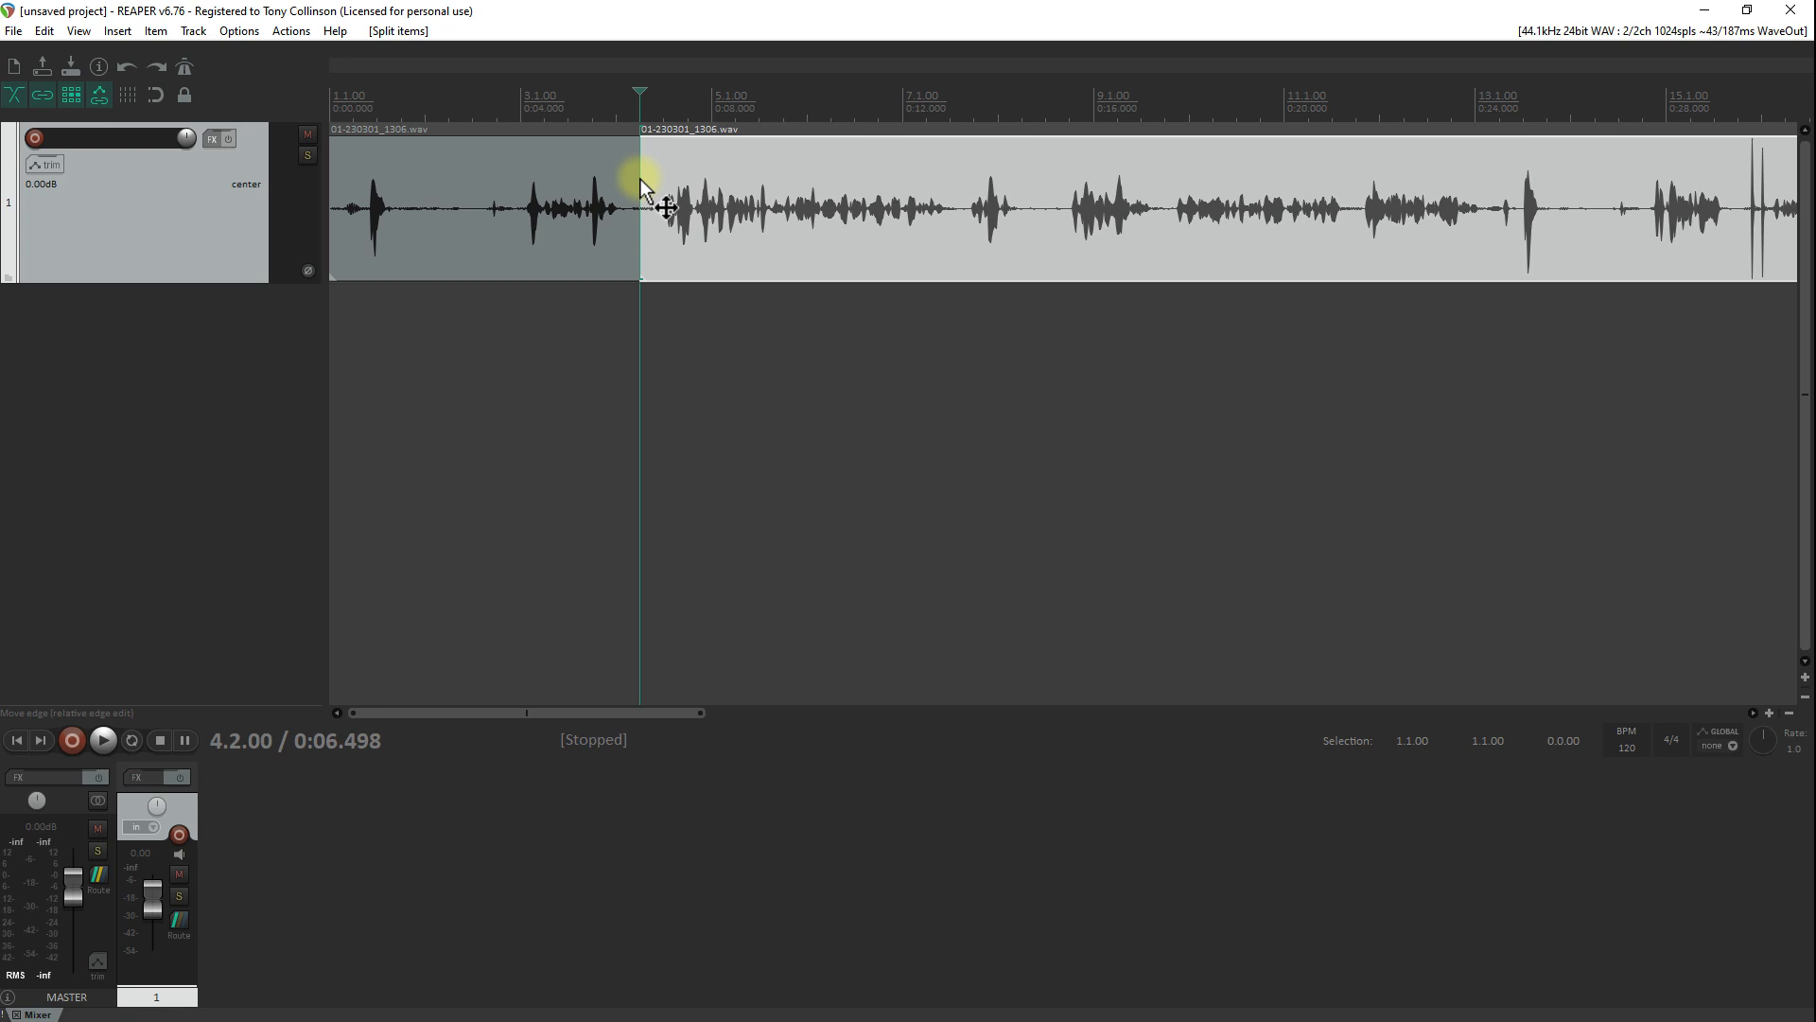
{"action": "left_click", "coordinate": [535, 167]}
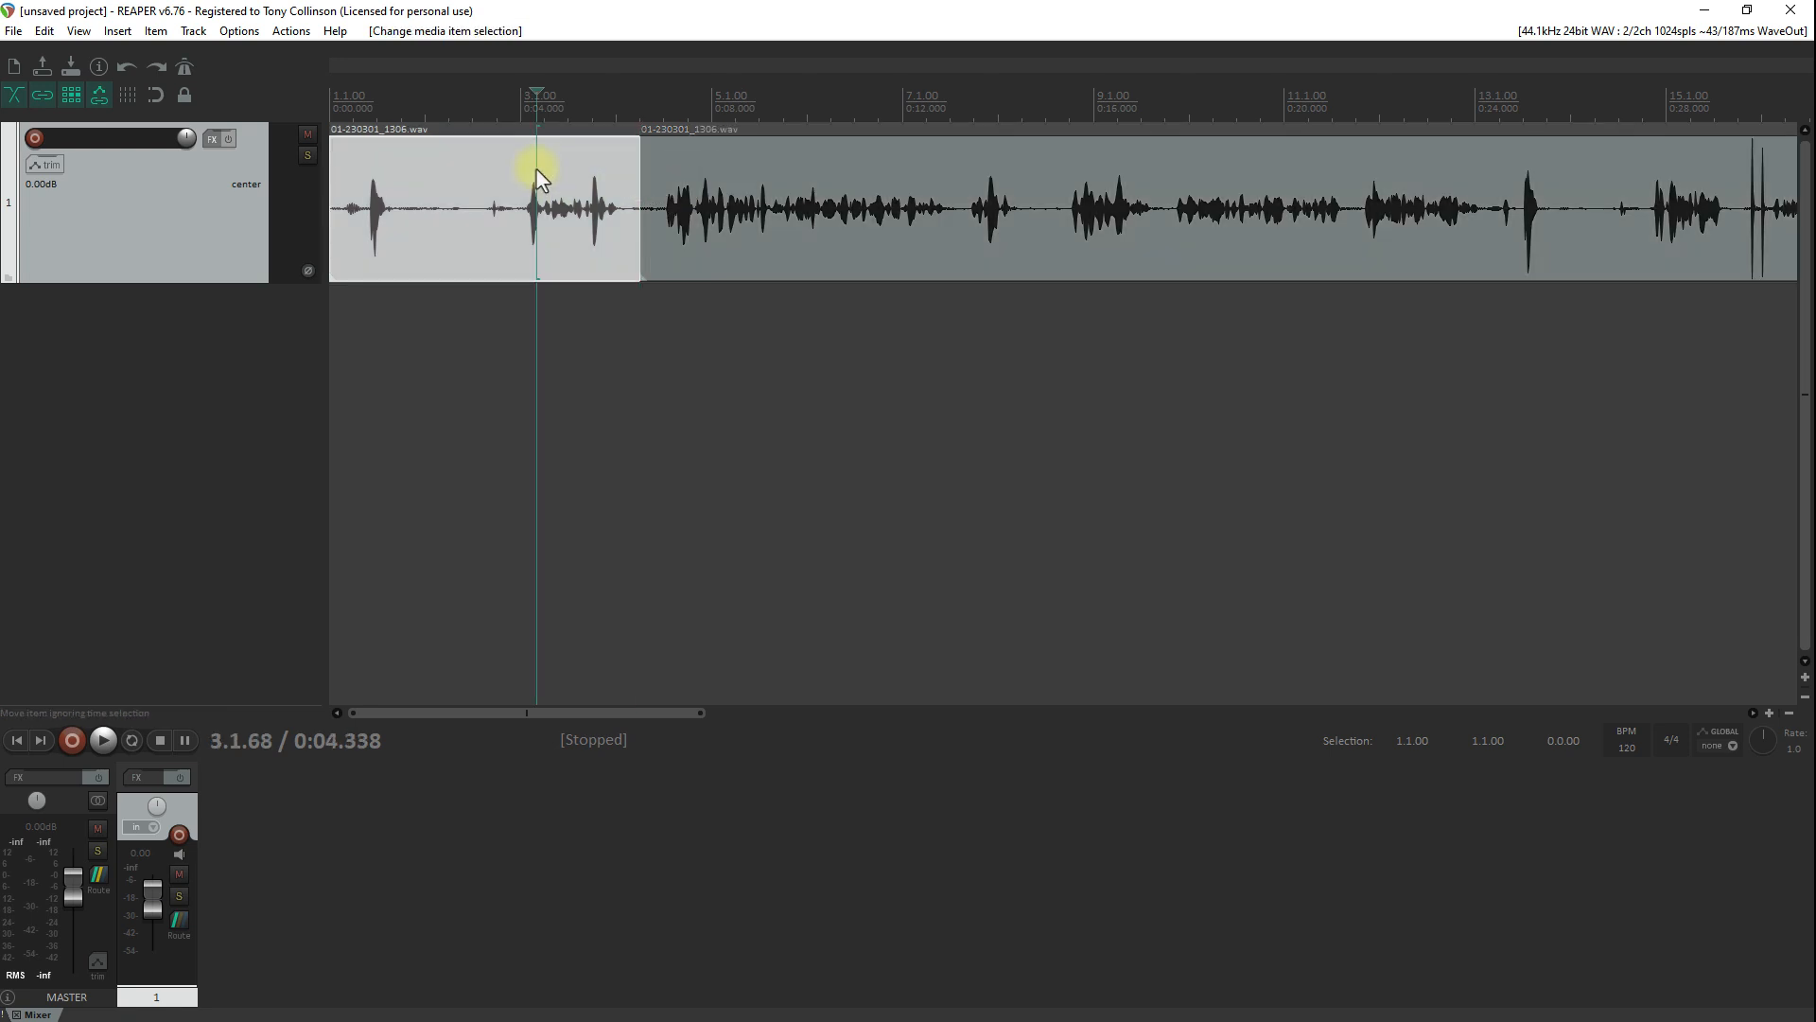
{"action": "key", "text": "Delete"}
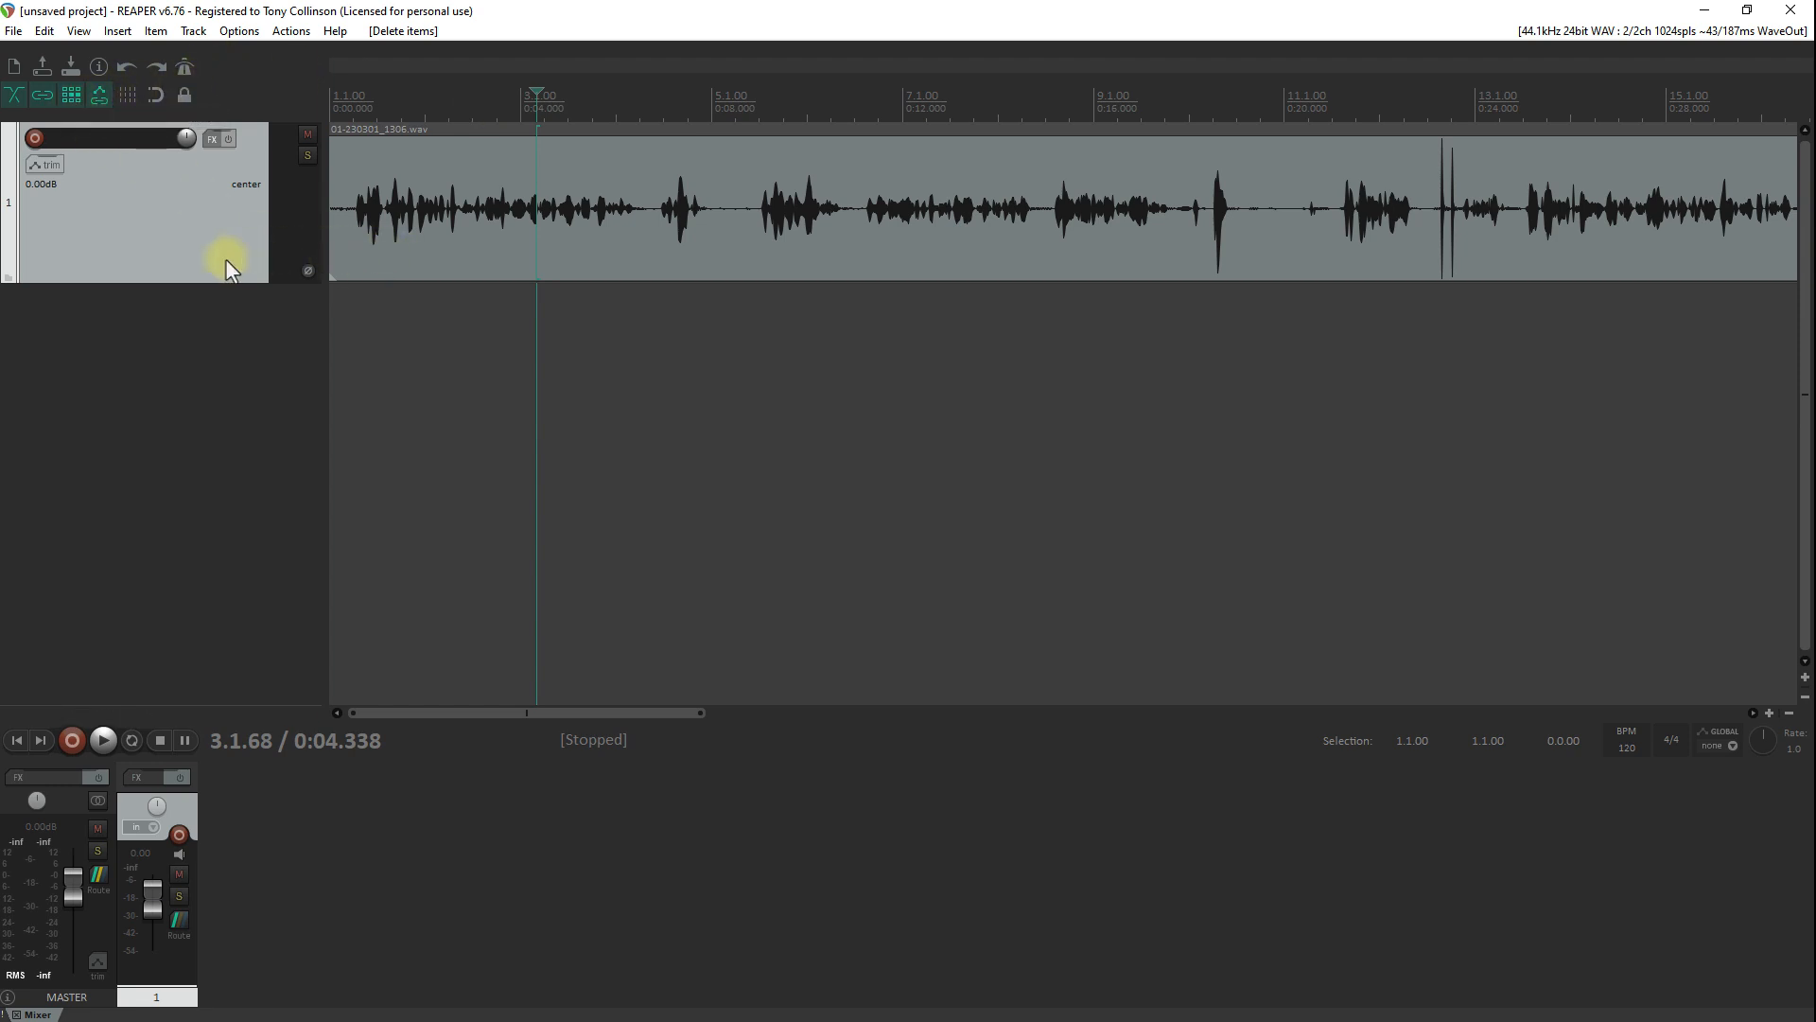
Turn off ripple editing and play the recording from about 0:18.3 to hear the unwanted section
{"action": "left_click", "coordinate": [71, 91]}
{"action": "left_click", "coordinate": [1192, 185]}
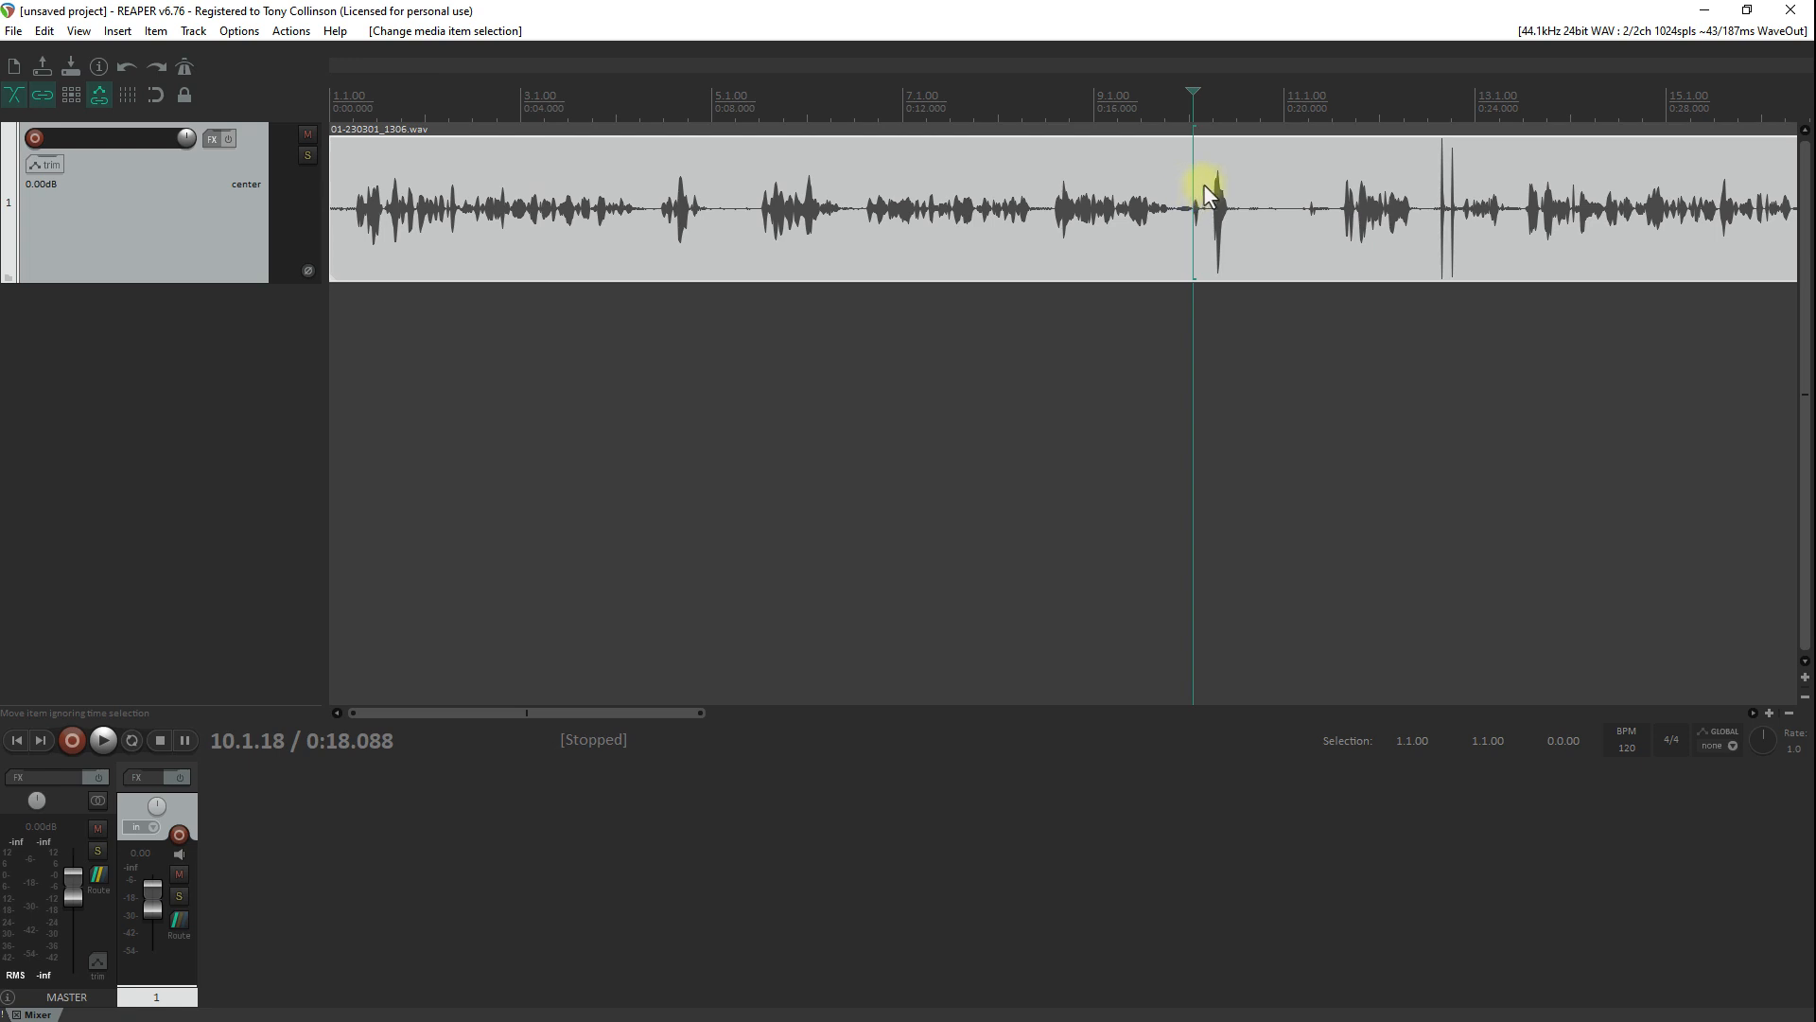
{"action": "left_click", "coordinate": [1204, 184]}
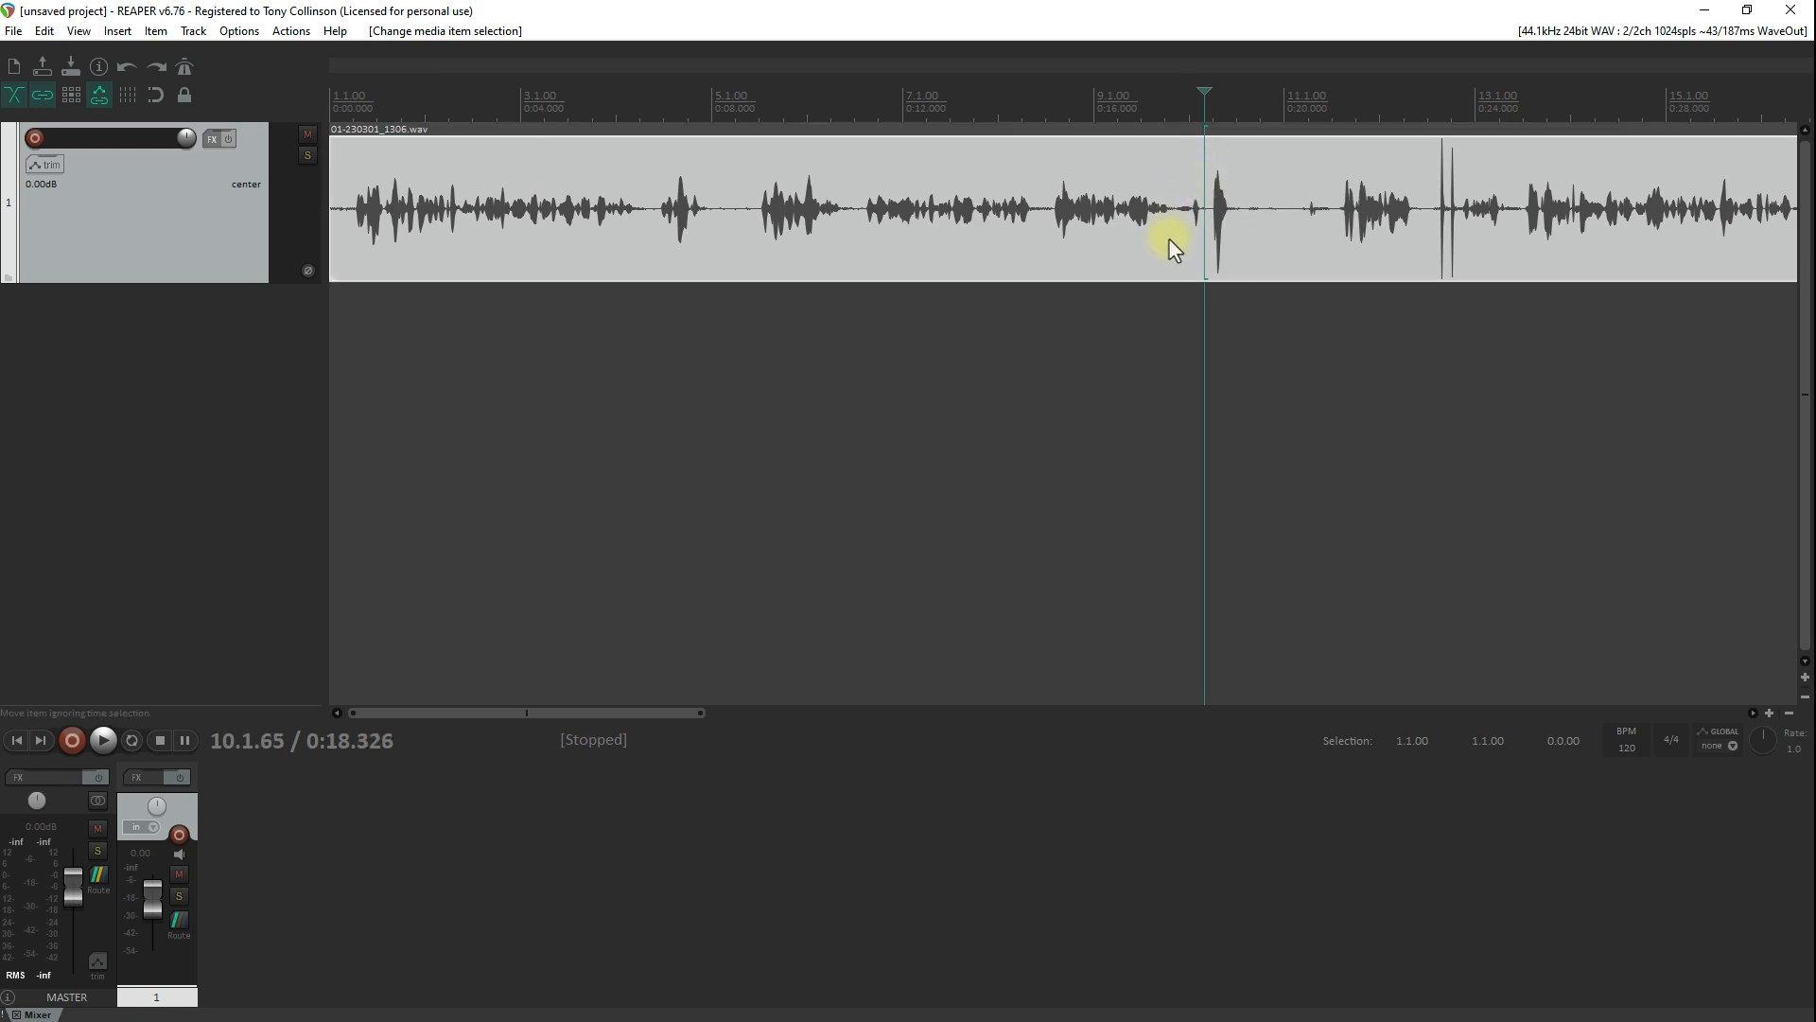
{"action": "left_click", "coordinate": [102, 739]}
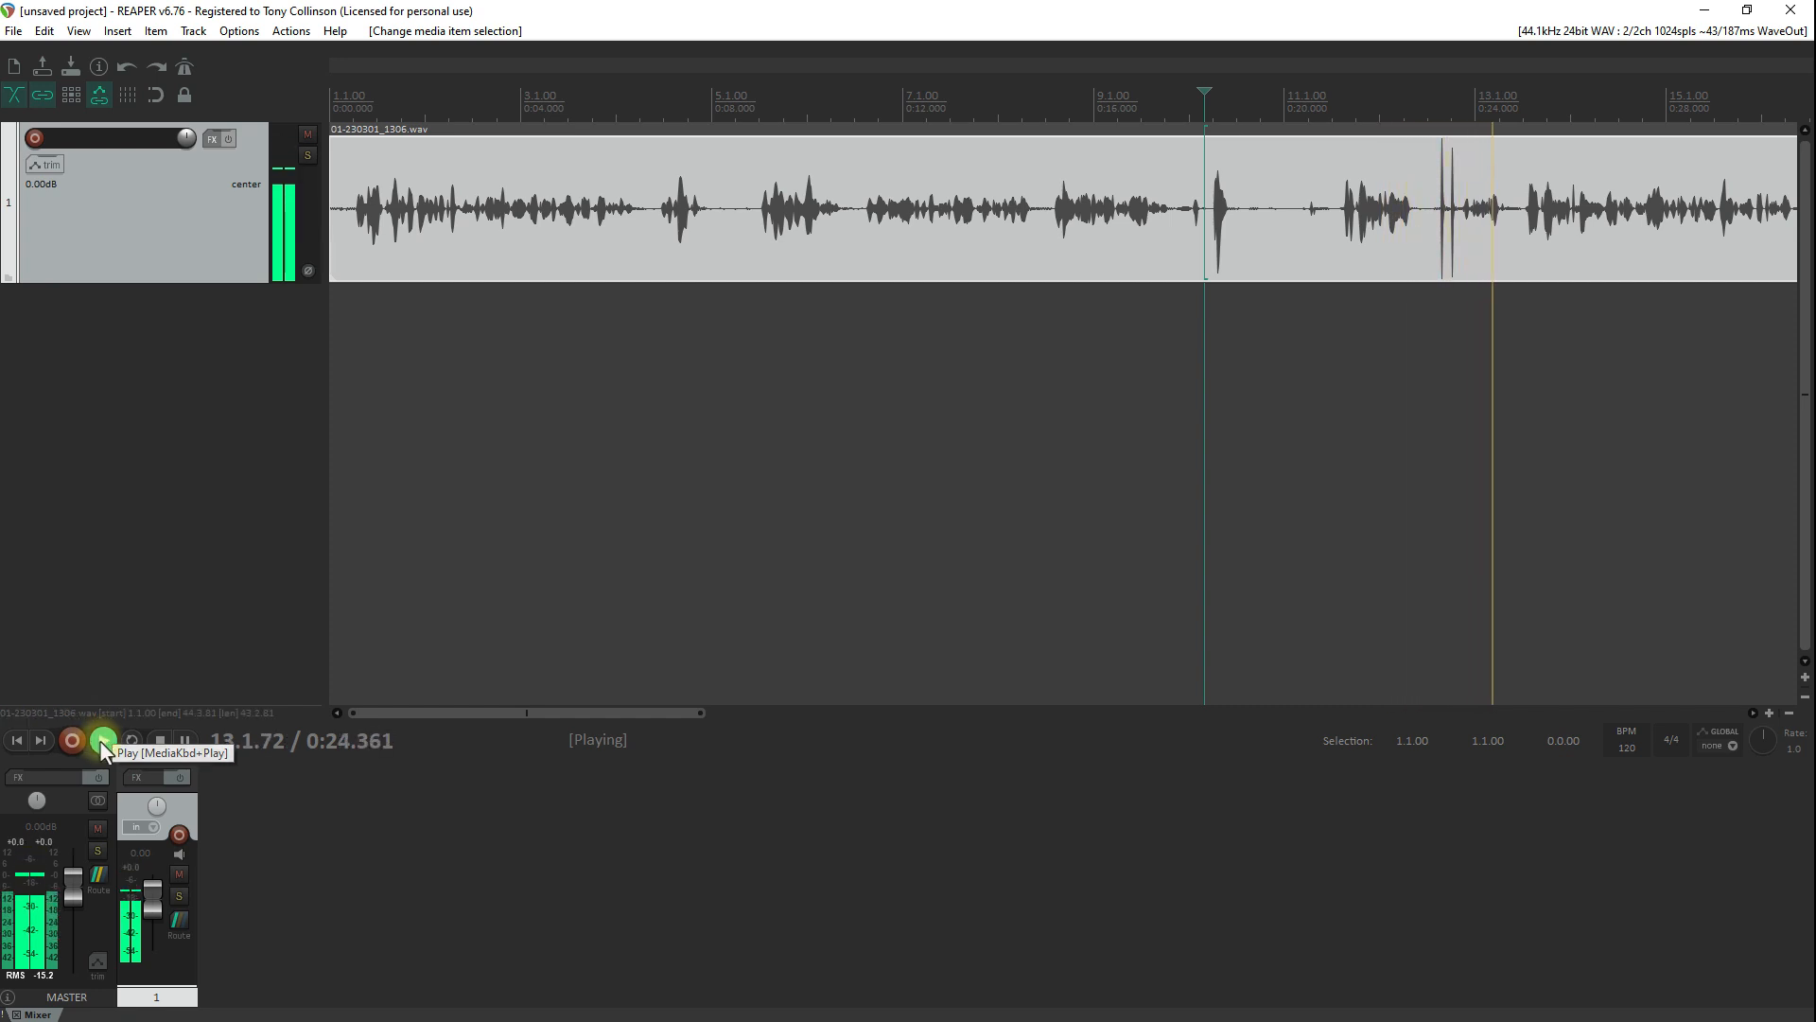
{"action": "left_click", "coordinate": [151, 740]}
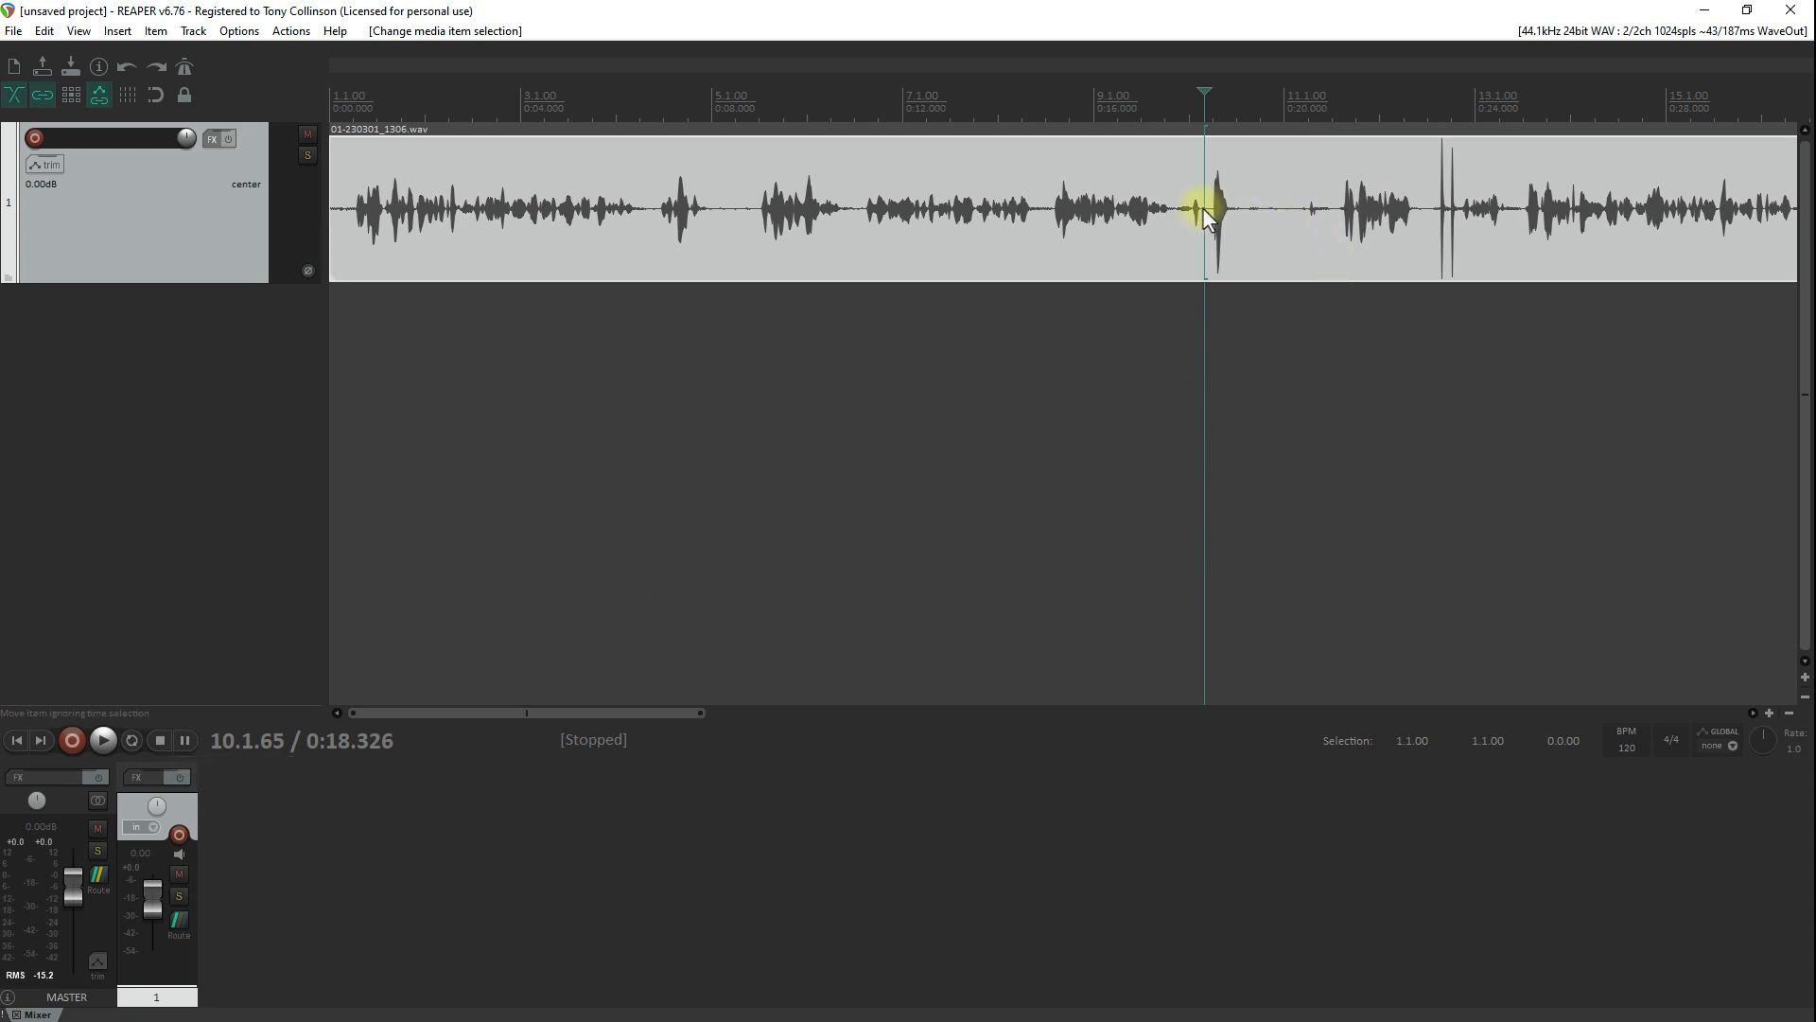
Split the recording at about 0:18.3 and 0:24.8, delete the section between, and close the gap with the following clip
{"action": "key", "text": "s"}
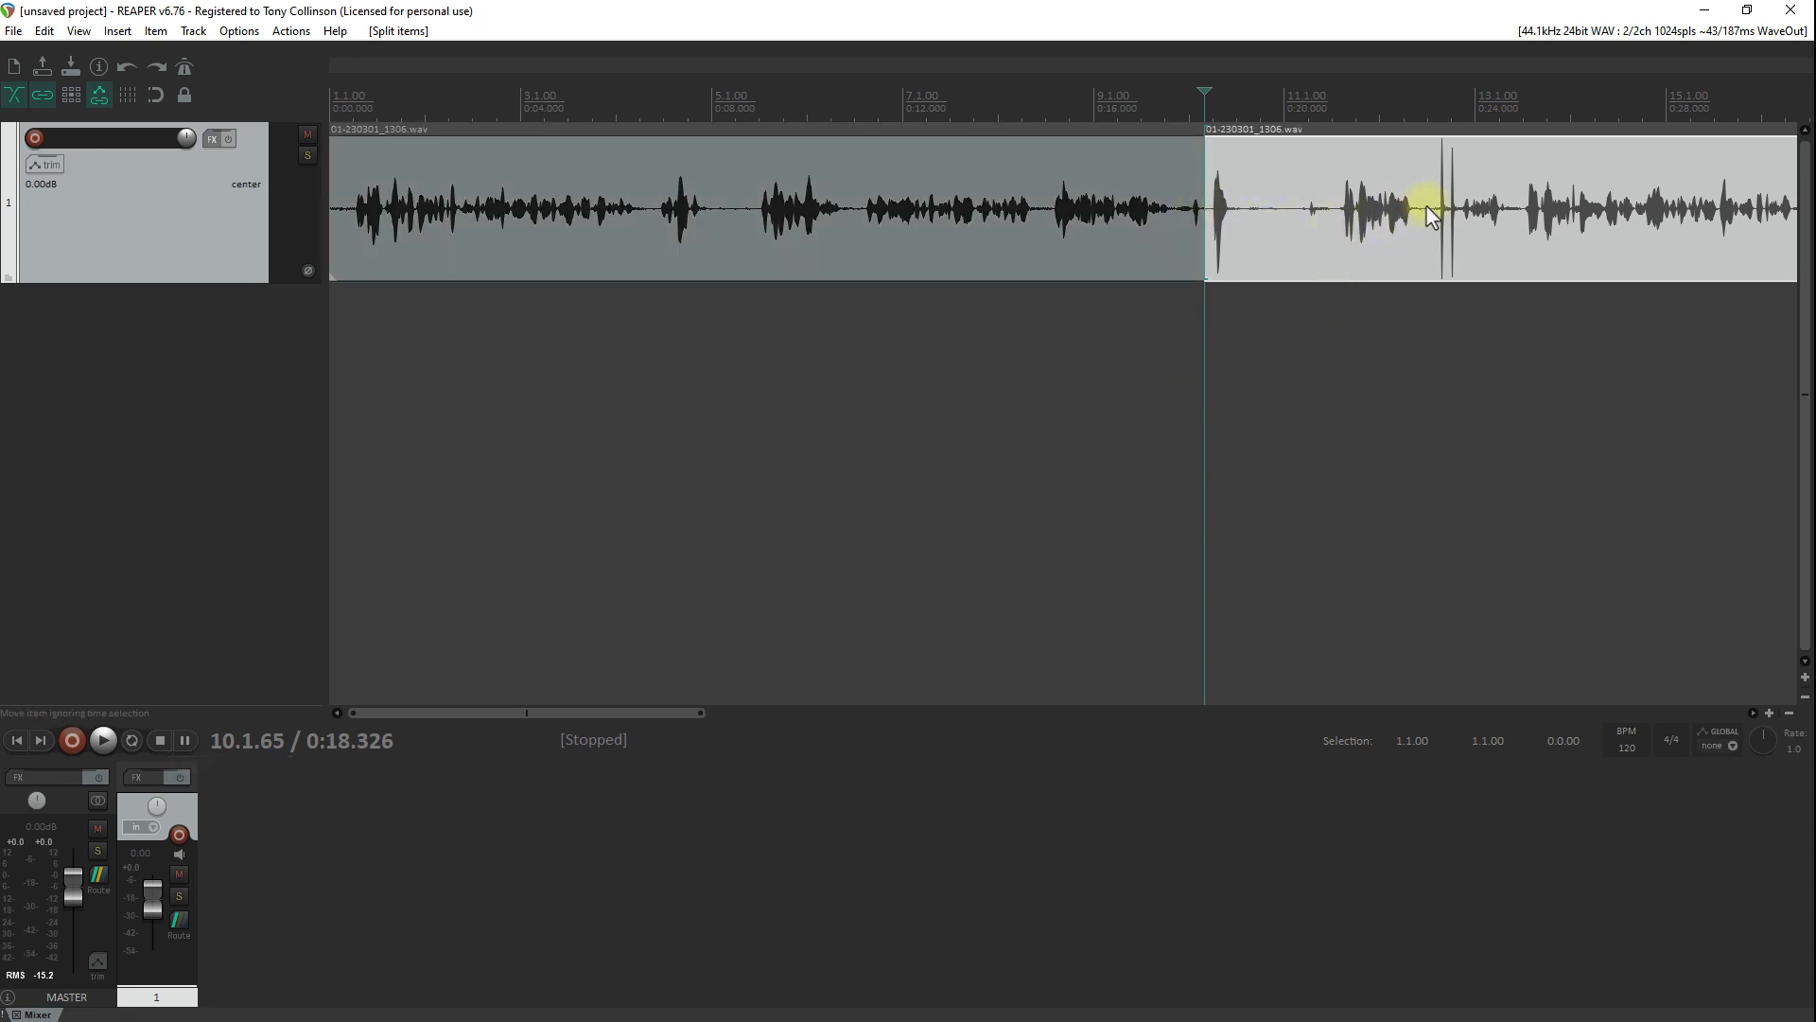
{"action": "left_click", "coordinate": [1511, 198]}
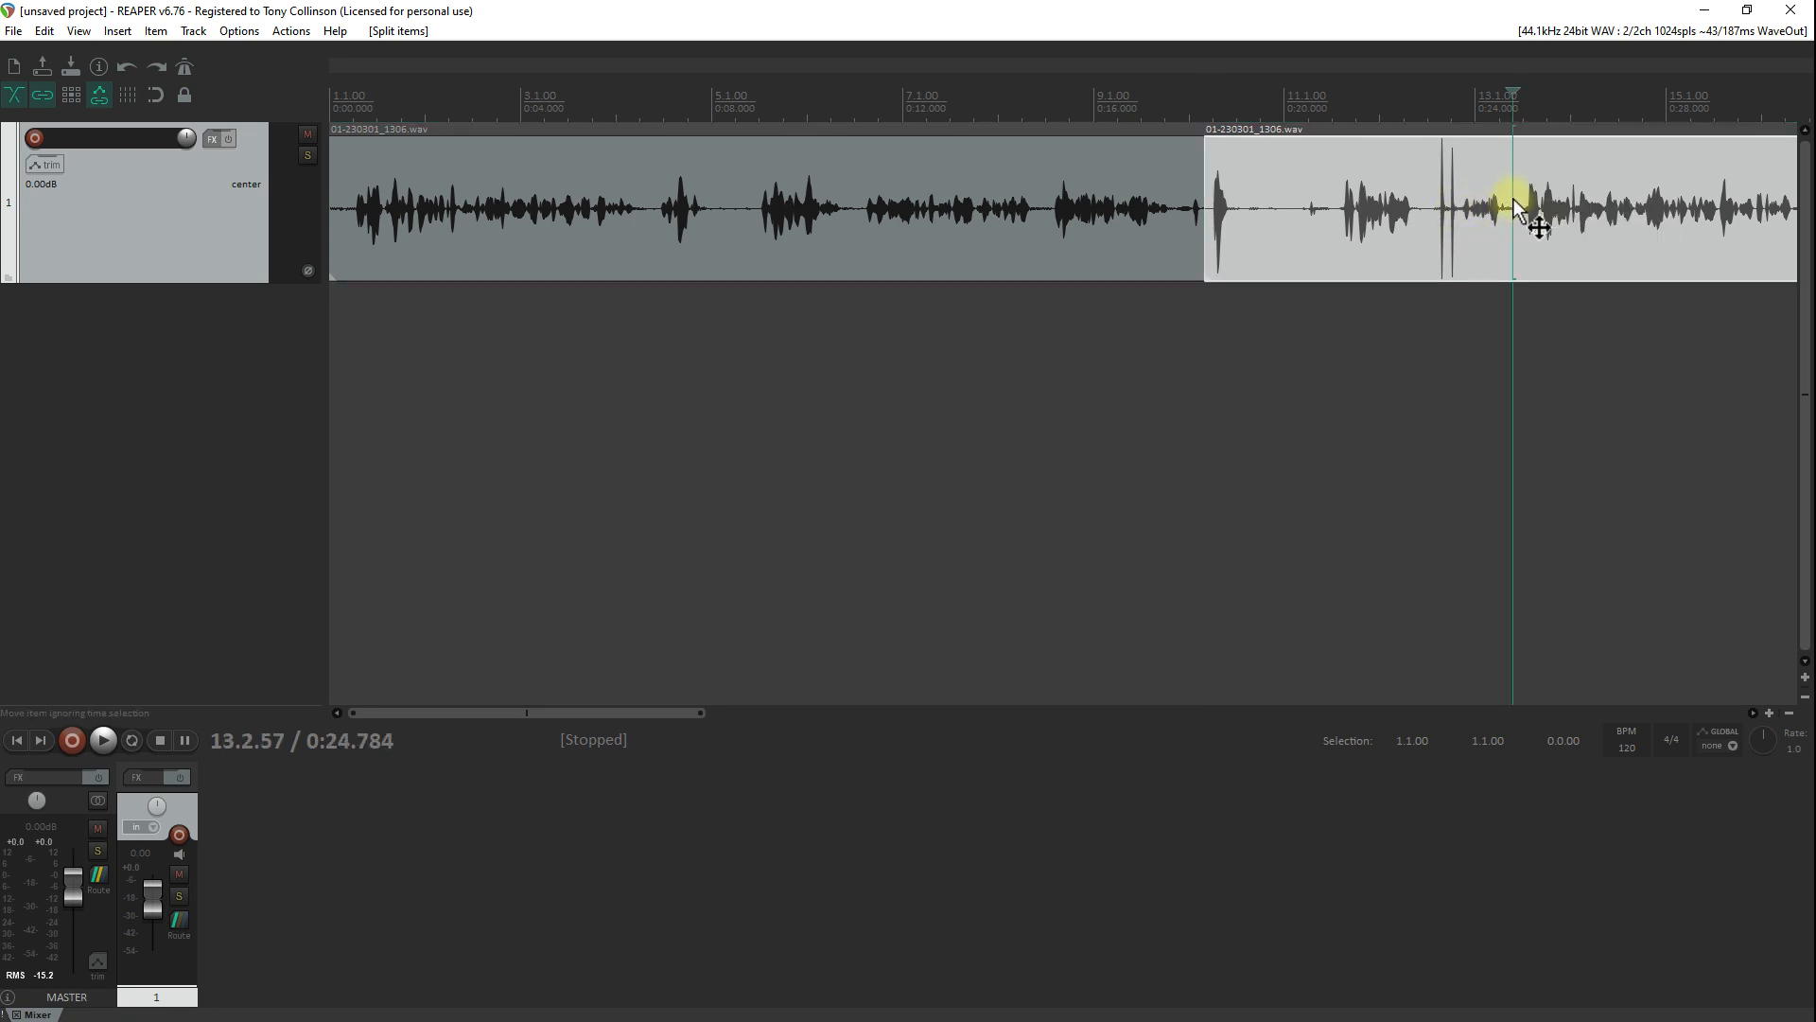
{"action": "key", "text": "s"}
{"action": "left_click", "coordinate": [1331, 181]}
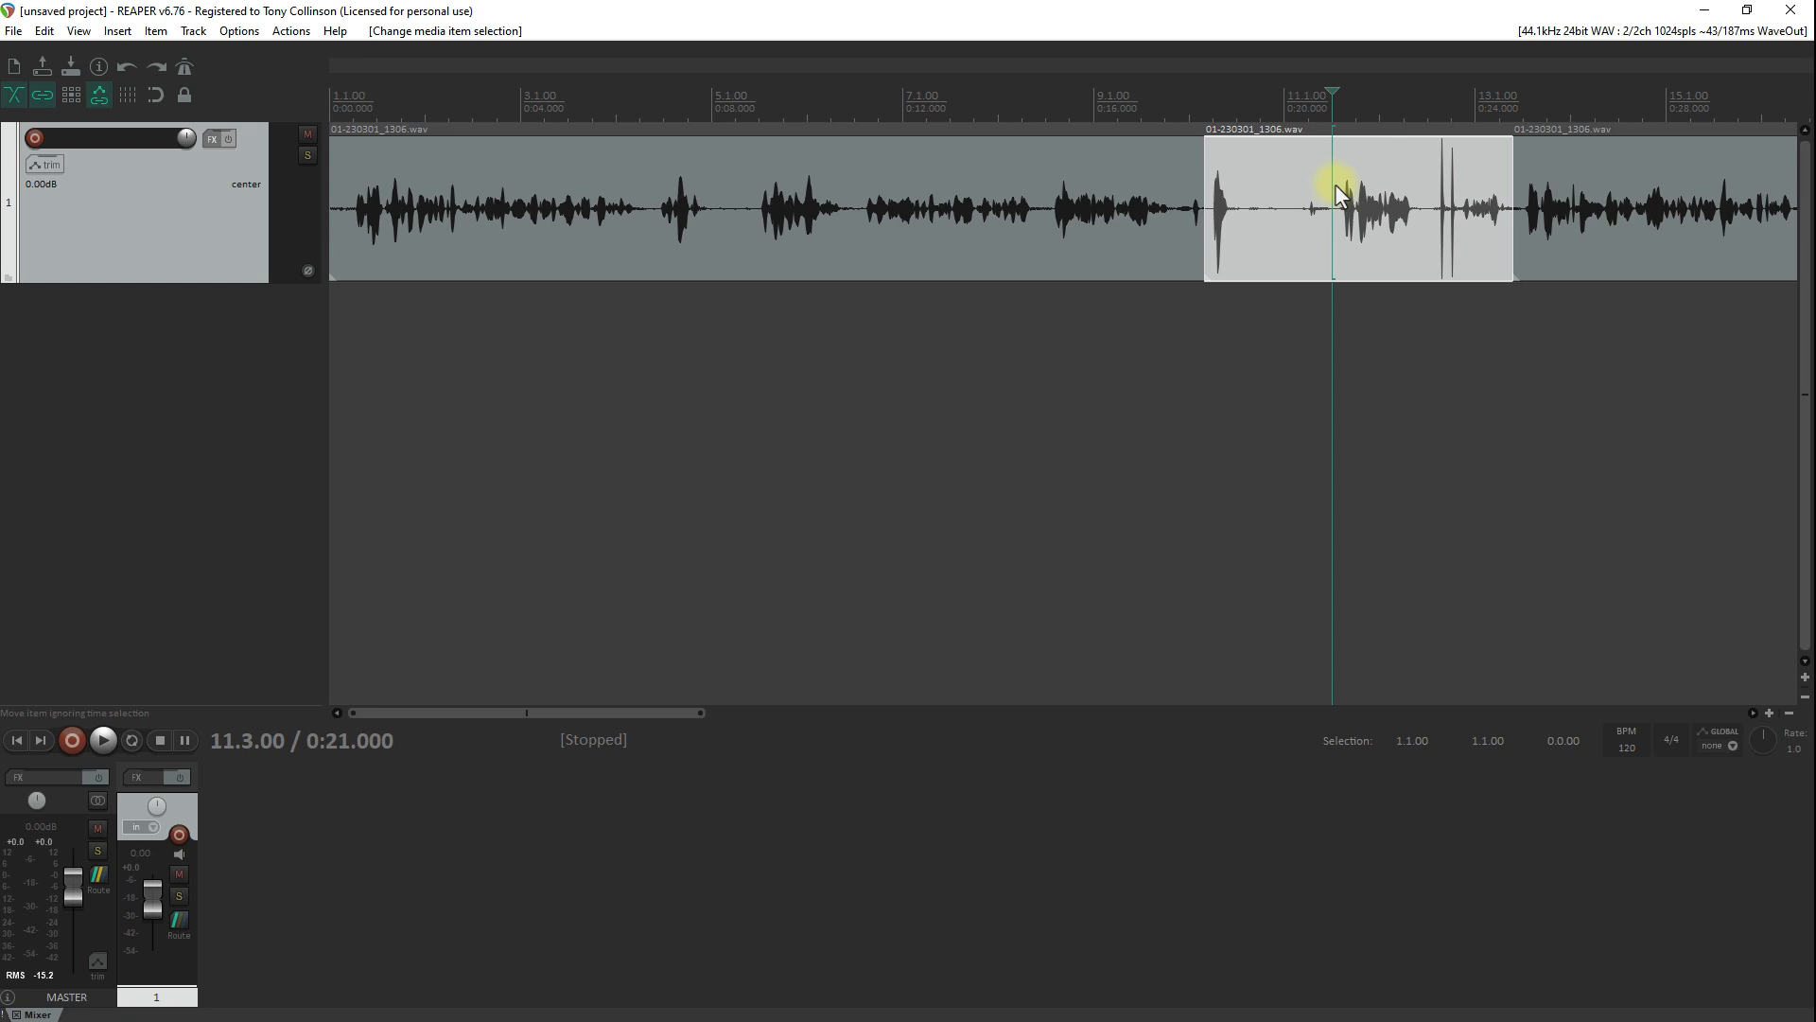
{"action": "key", "text": "Delete"}
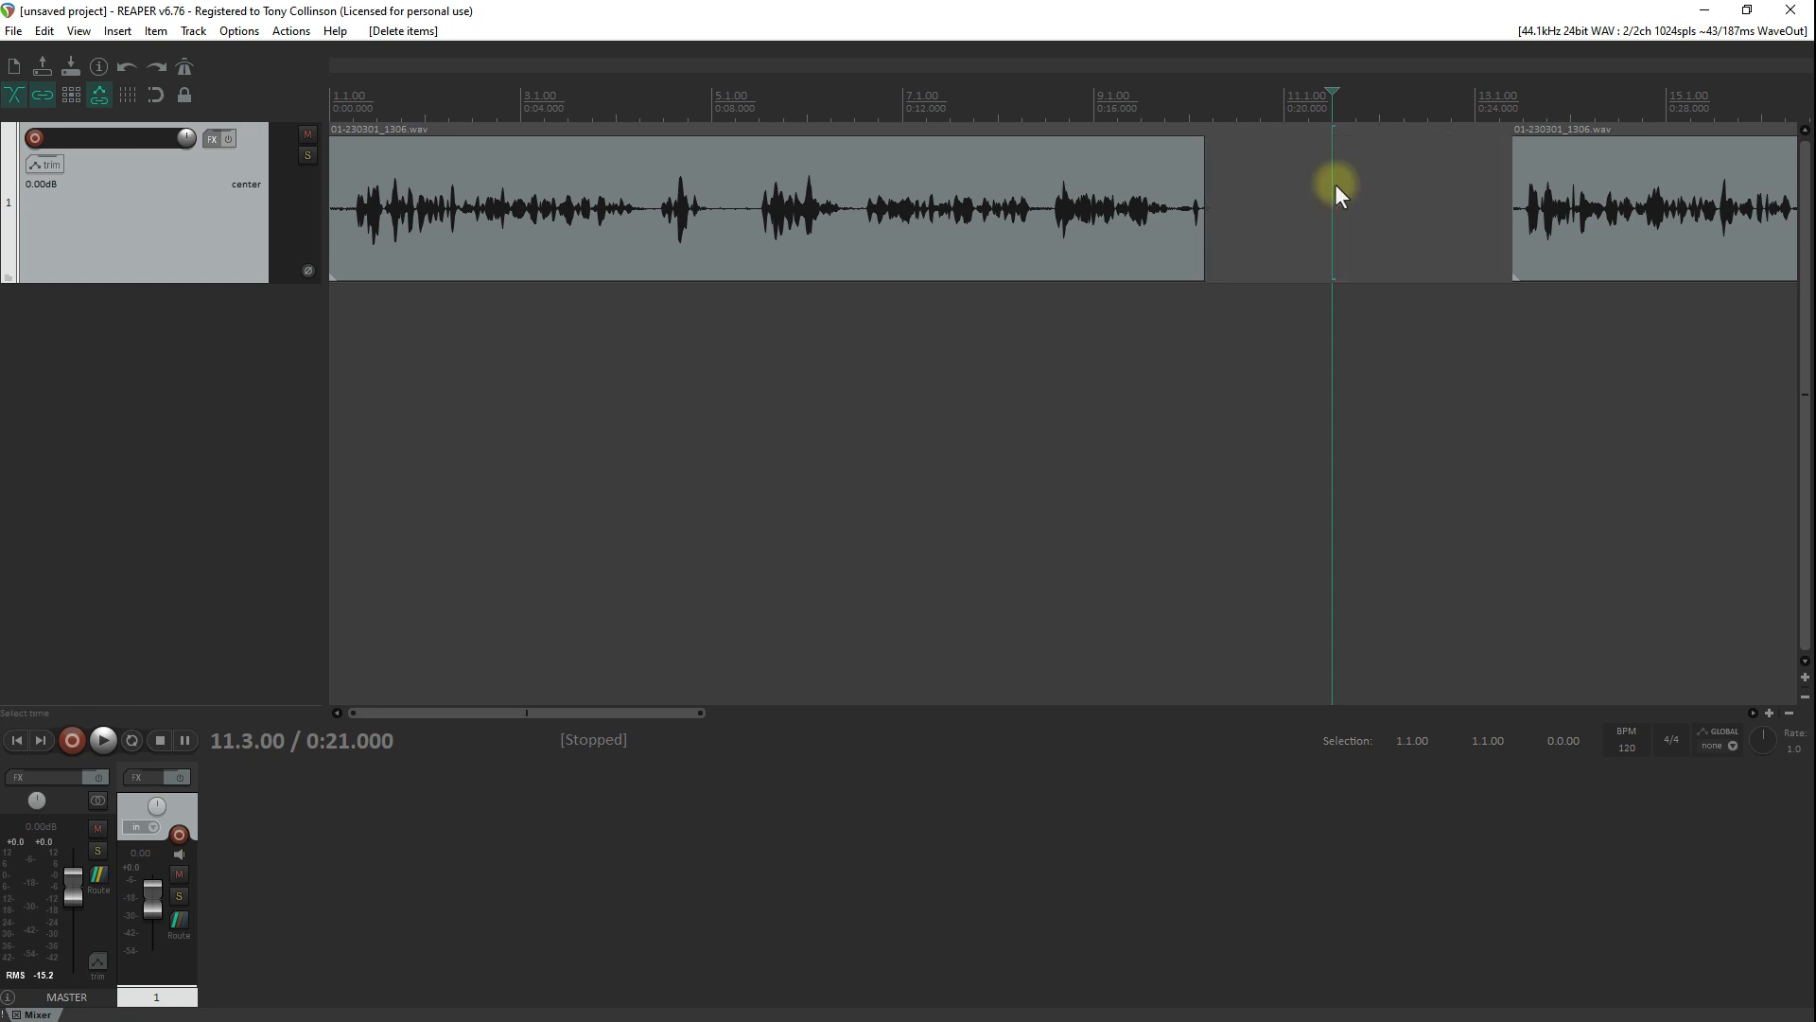
{"action": "left_click_drag", "start_coordinate": [1558, 156], "coordinate": [1226, 191]}
{"action": "left_click_drag", "start_coordinate": [1211, 193], "coordinate": [1206, 195]}
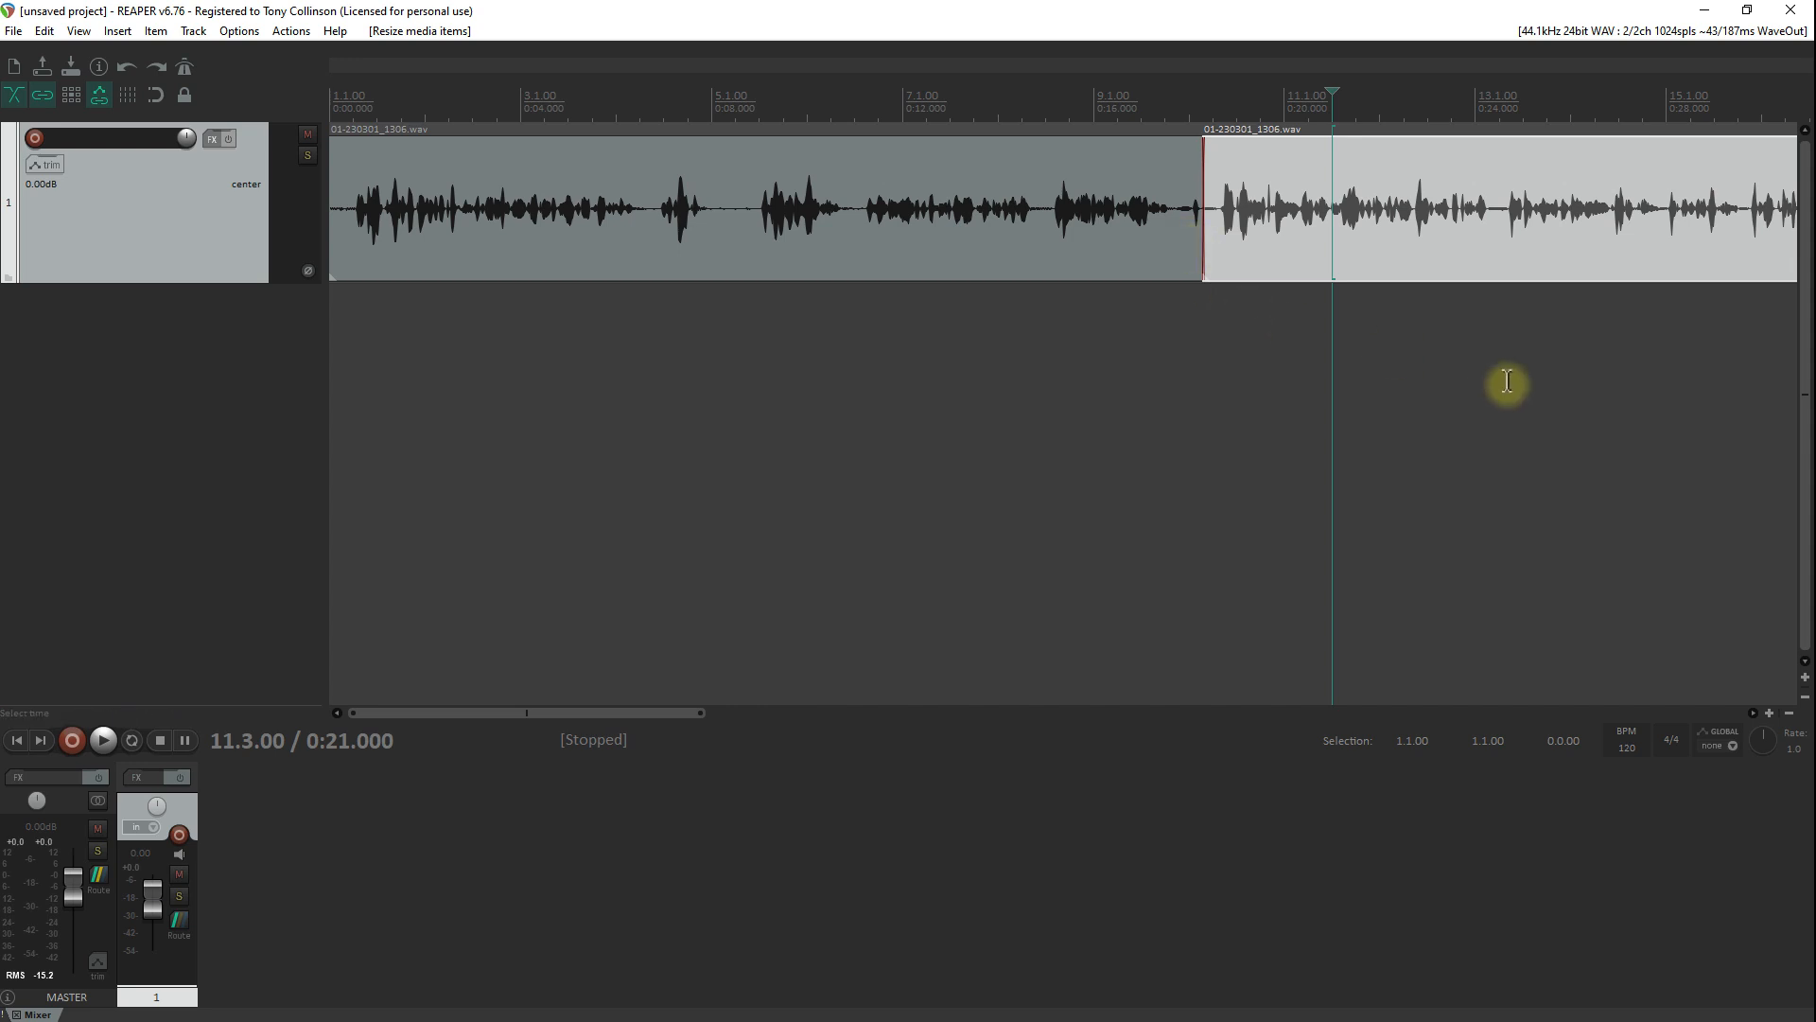
Undo the gap closing, the section deletion and both splits so the recording is one item again
{"action": "key", "text": "ctrl+z"}
{"action": "key", "text": "ctrl+z"}
{"action": "key", "text": "ctrl+z"}
{"action": "key", "text": "ctrl+z"}
{"action": "key", "text": "ctrl+z"}
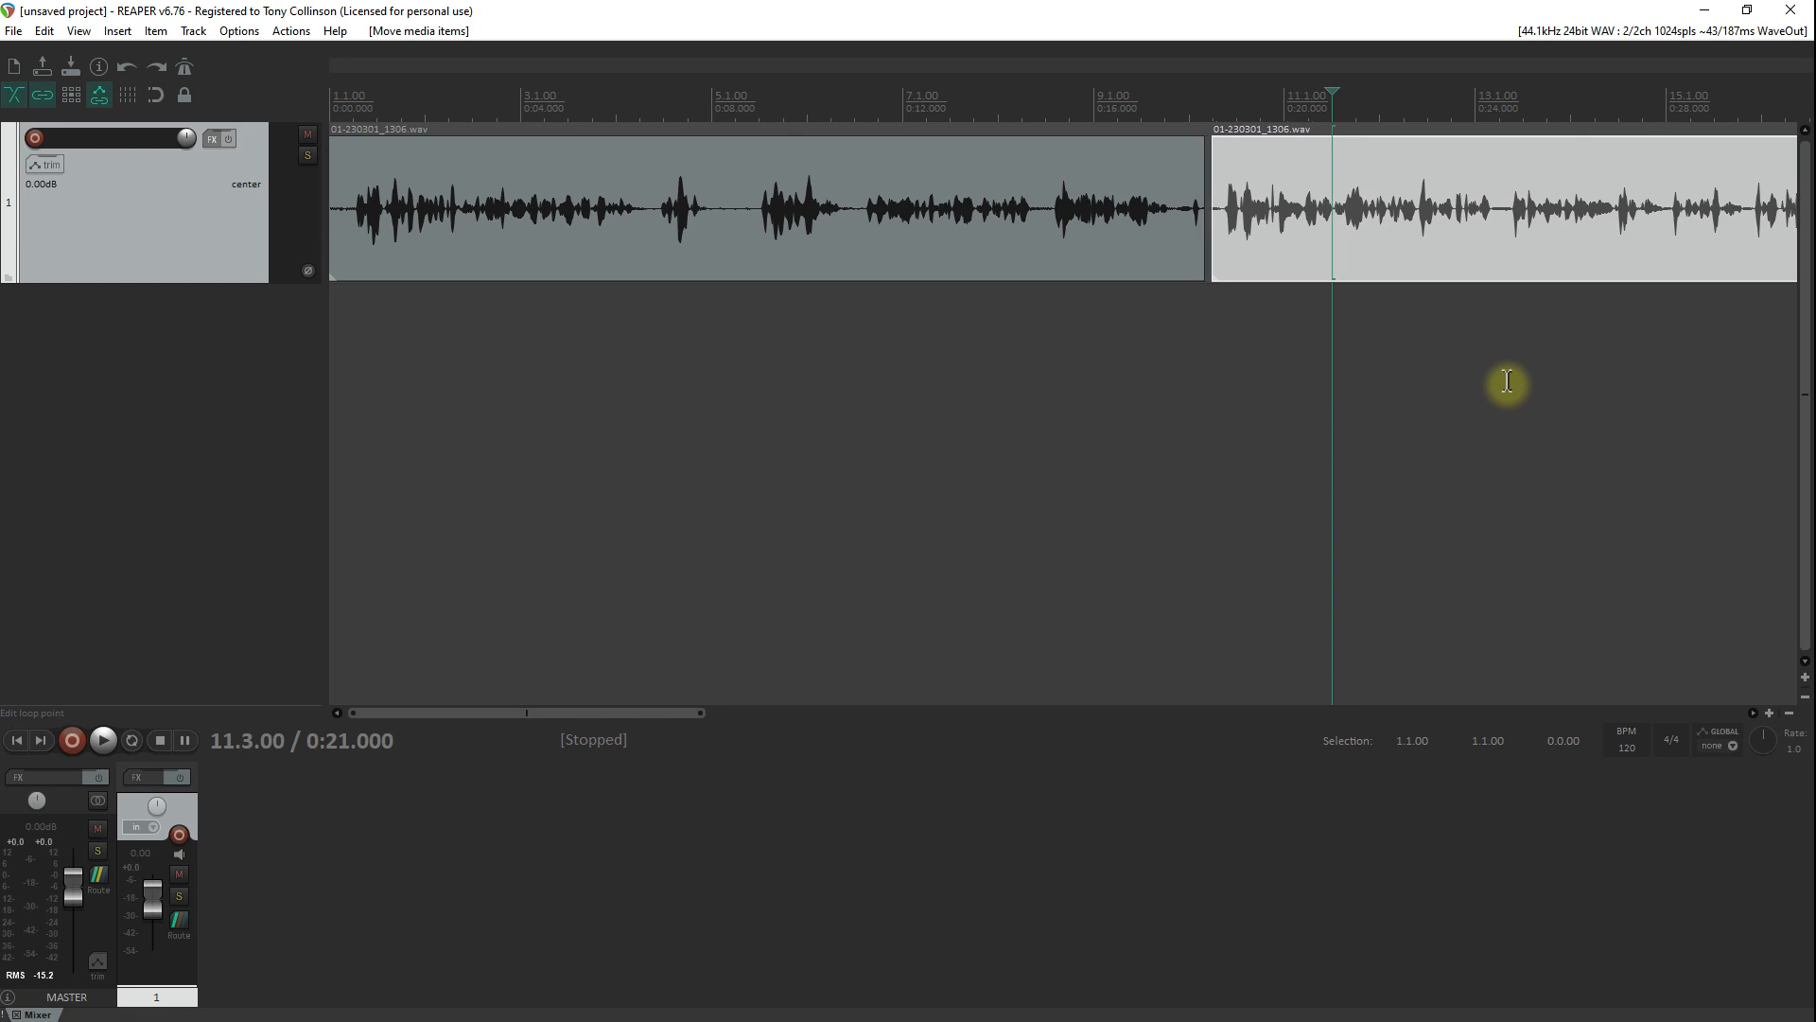
{"action": "key", "text": "ctrl+z"}
{"action": "key", "text": "ctrl+z"}
{"action": "key", "text": "ctrl+z"}
{"action": "key", "text": "ctrl+z"}
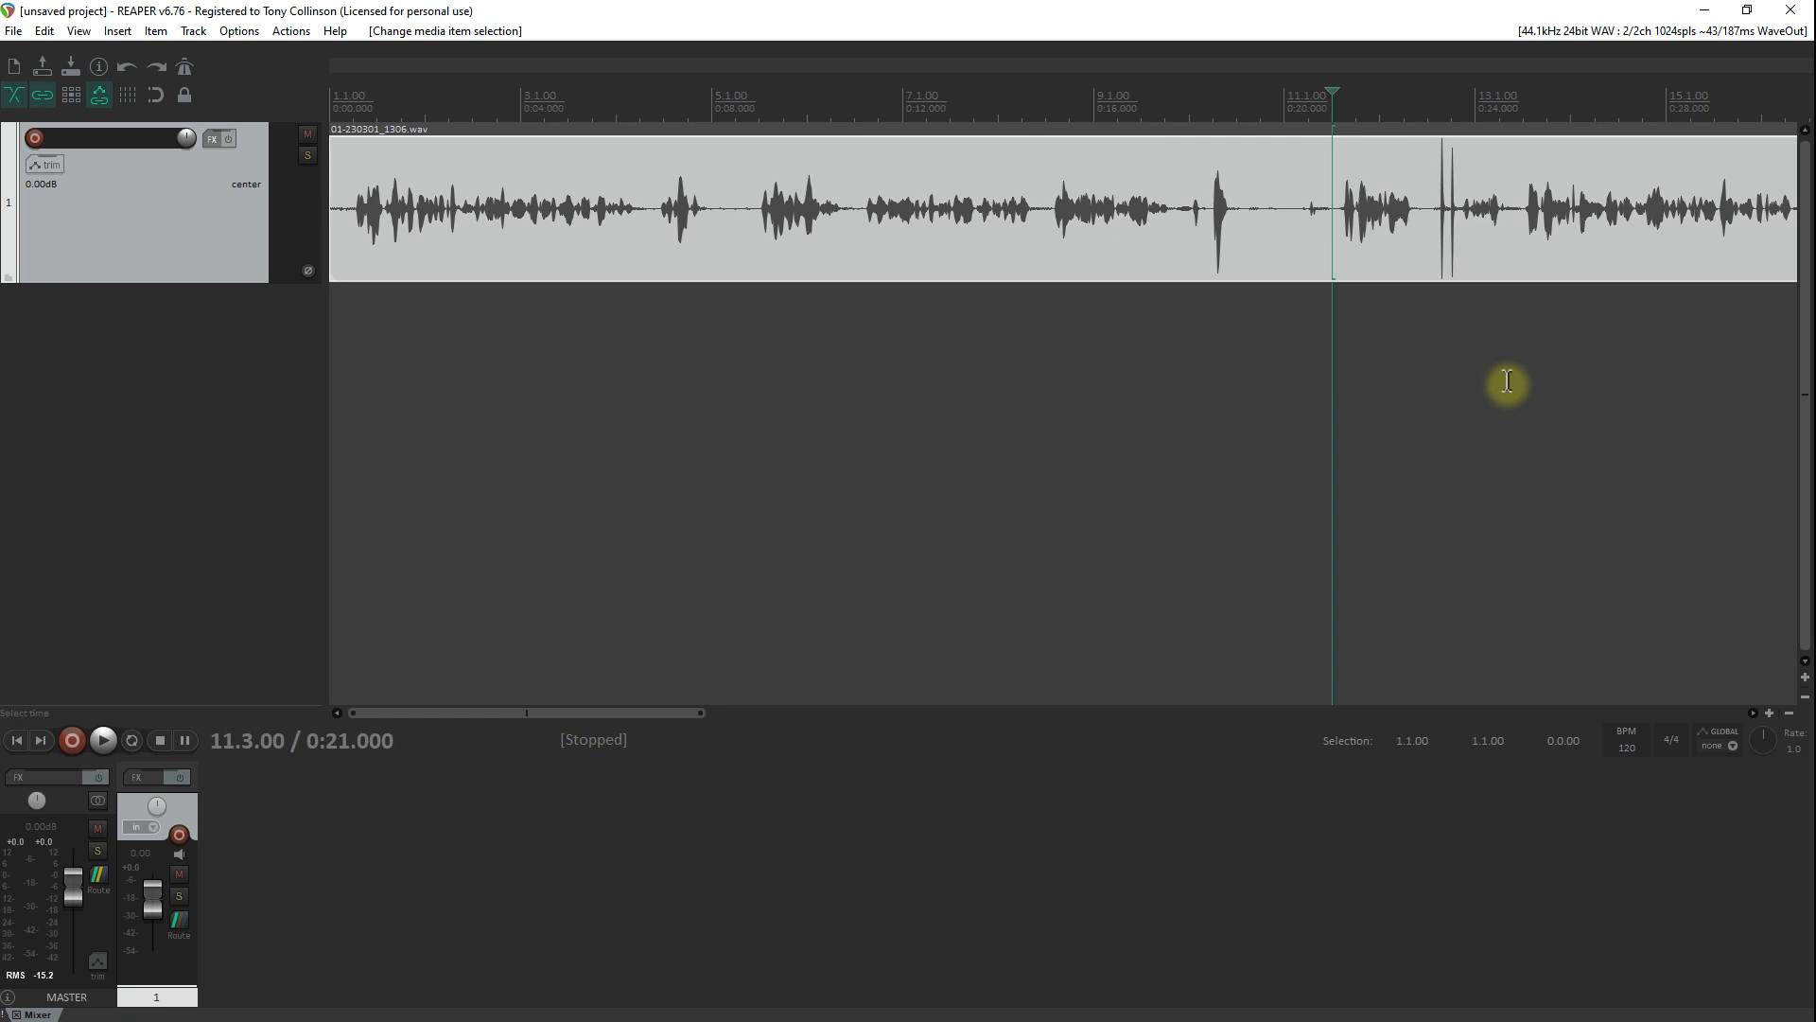
Show the action list, start a new custom action, and move the action list clear of the custom action window
{"action": "left_click", "coordinate": [1206, 179]}
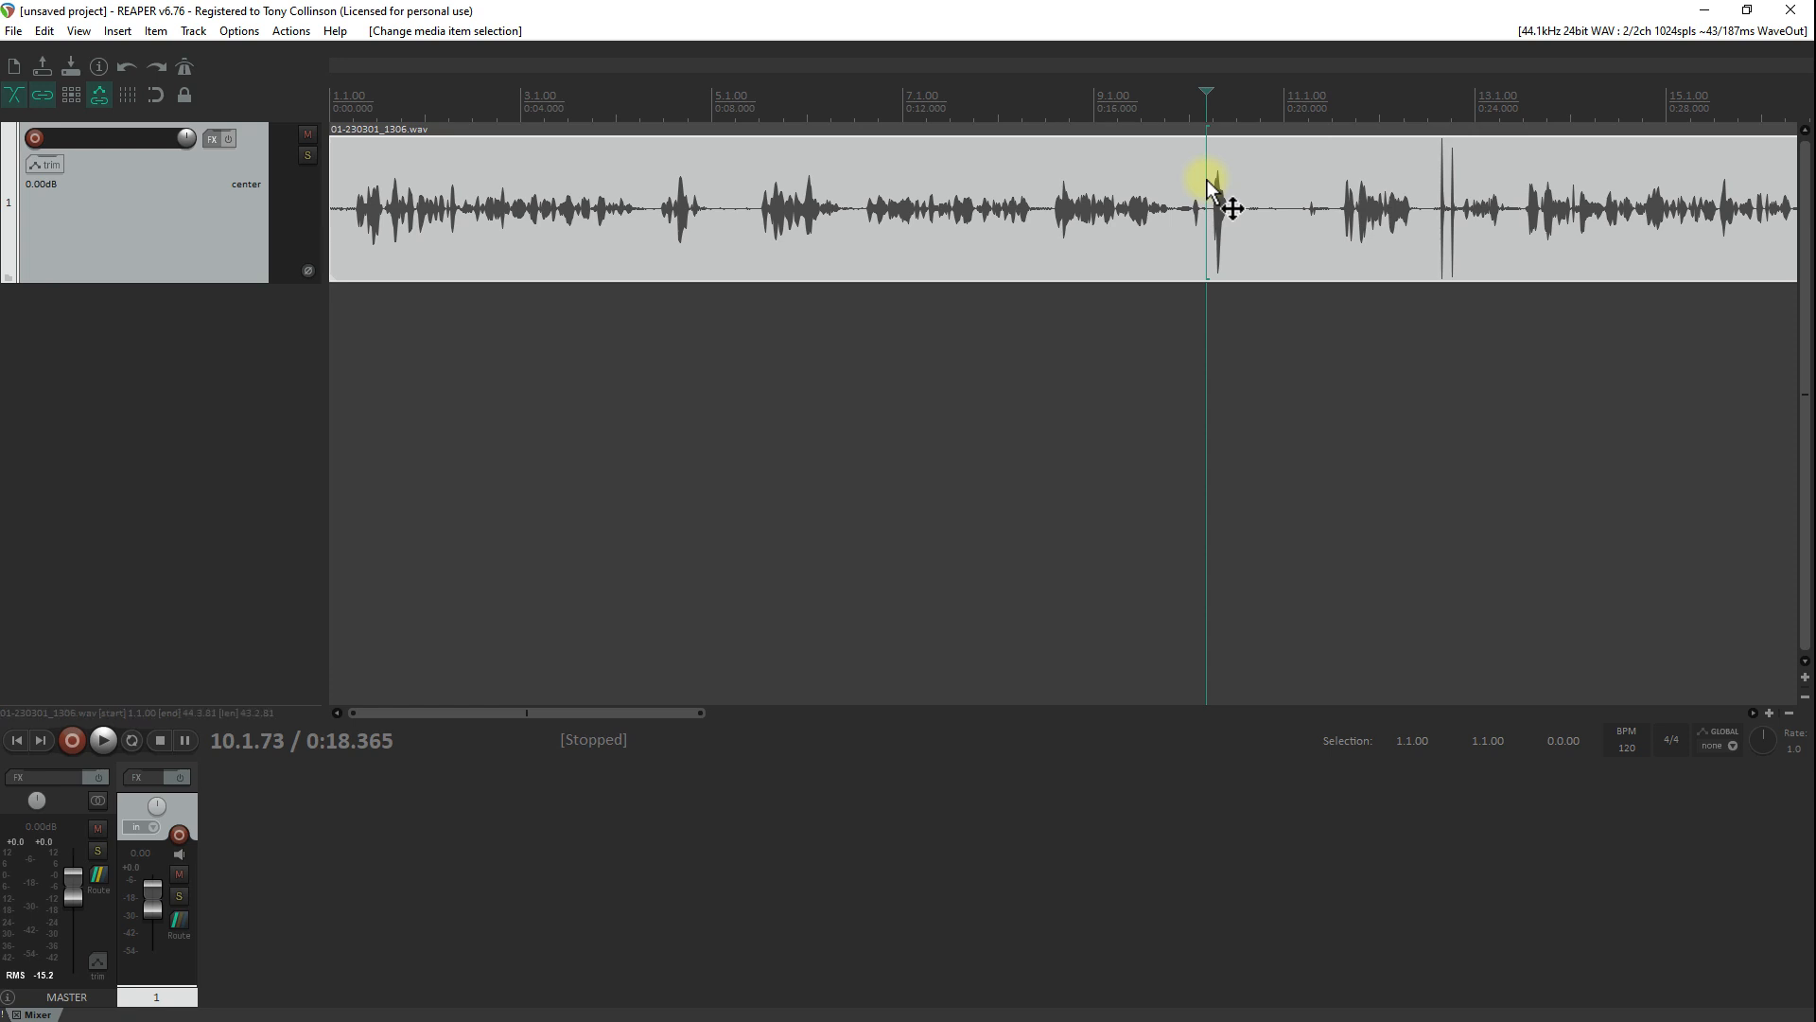
{"action": "left_click", "coordinate": [290, 33]}
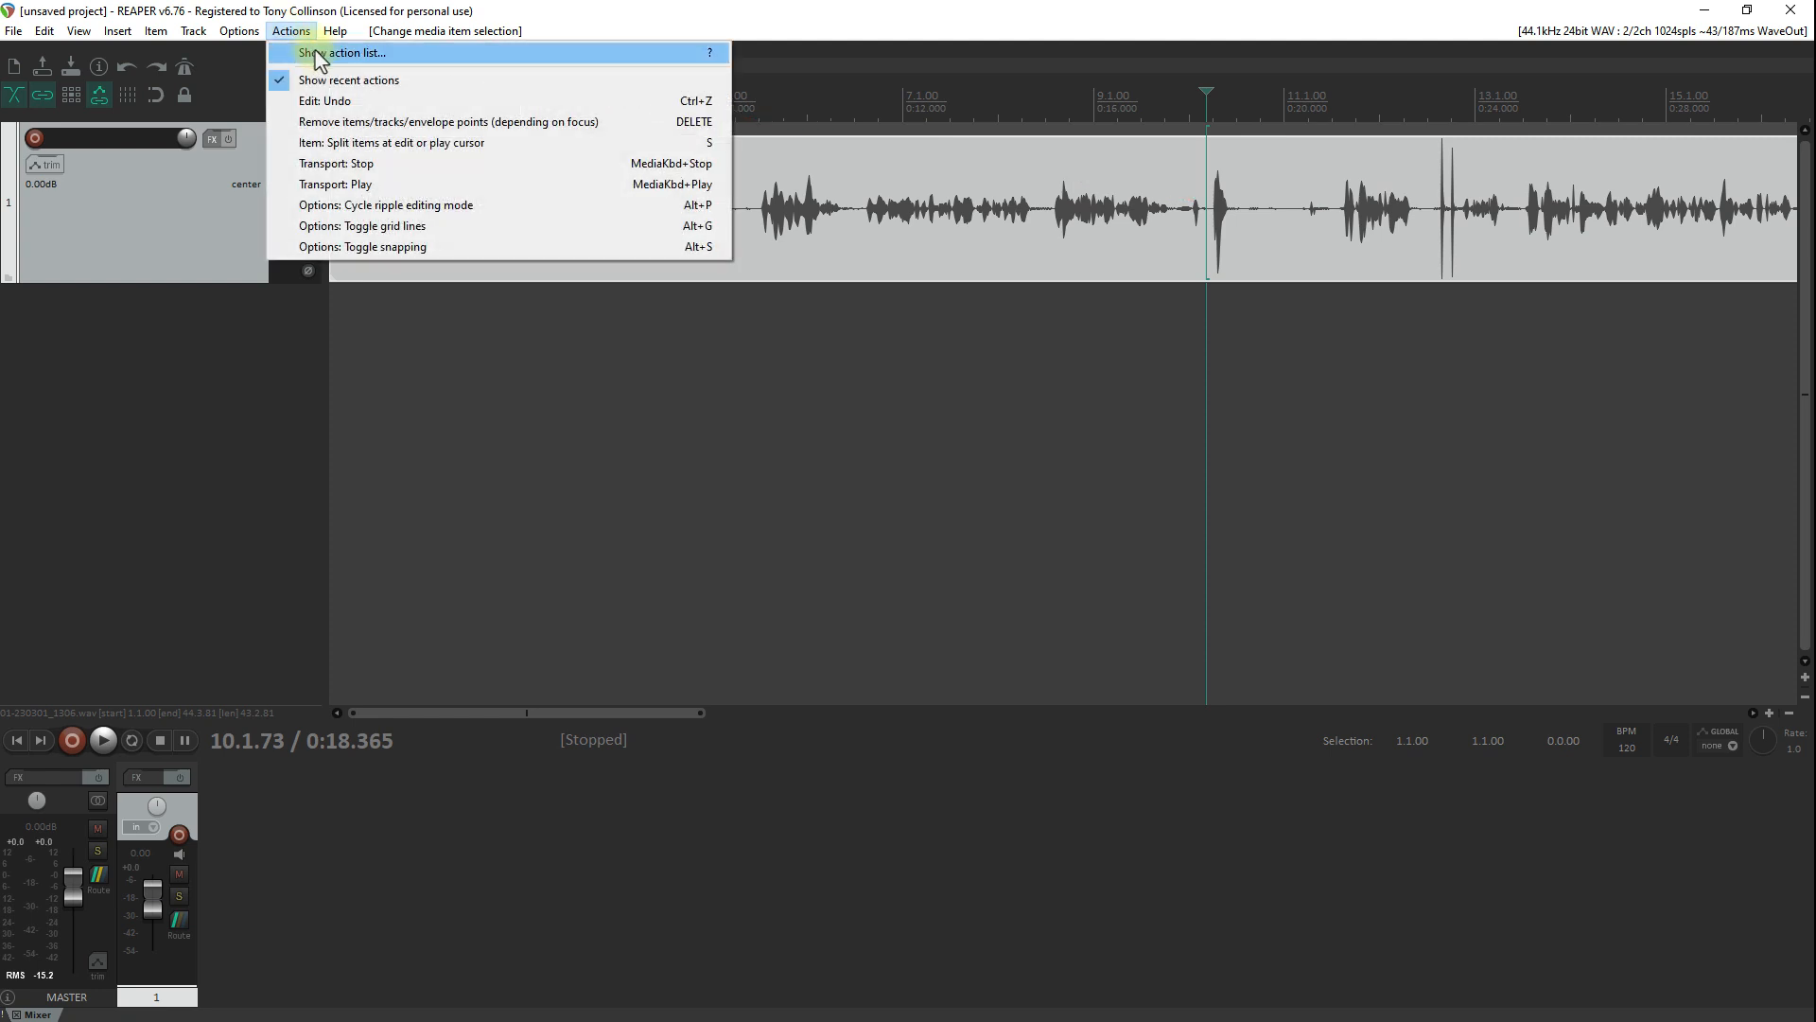
{"action": "left_click", "coordinate": [316, 53]}
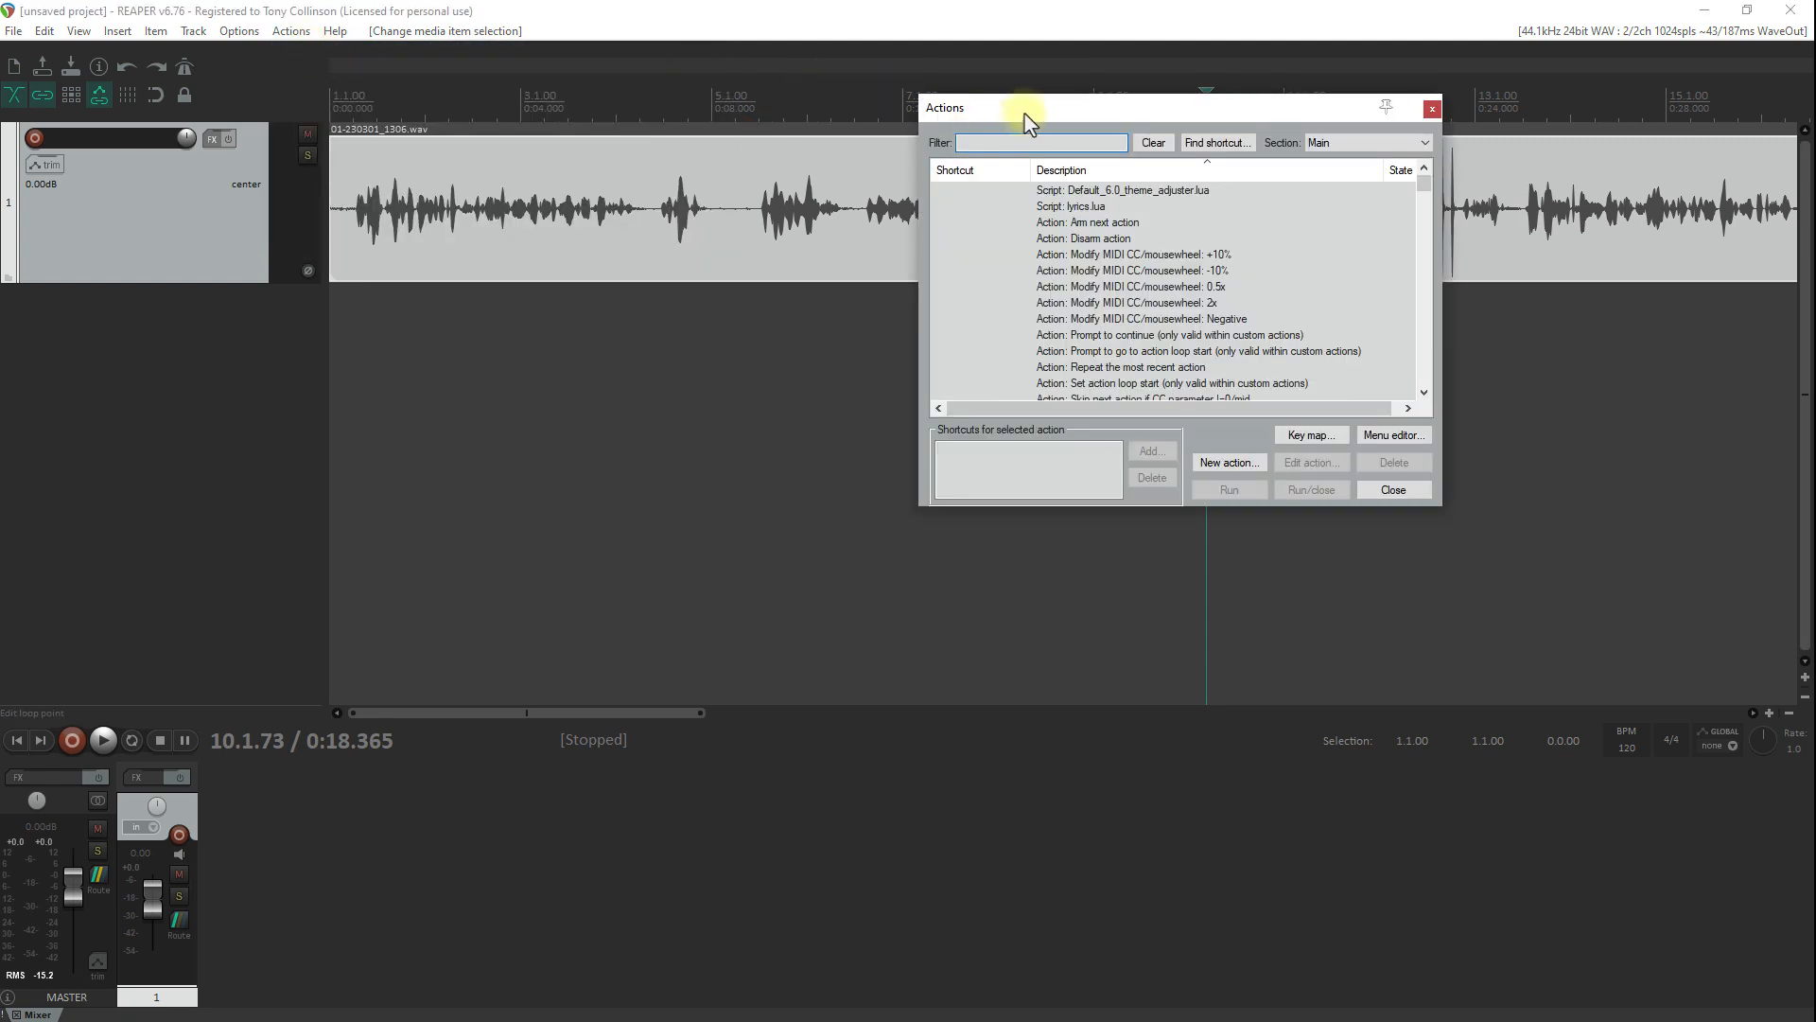
{"action": "left_click", "coordinate": [1240, 465]}
{"action": "left_click", "coordinate": [1256, 487]}
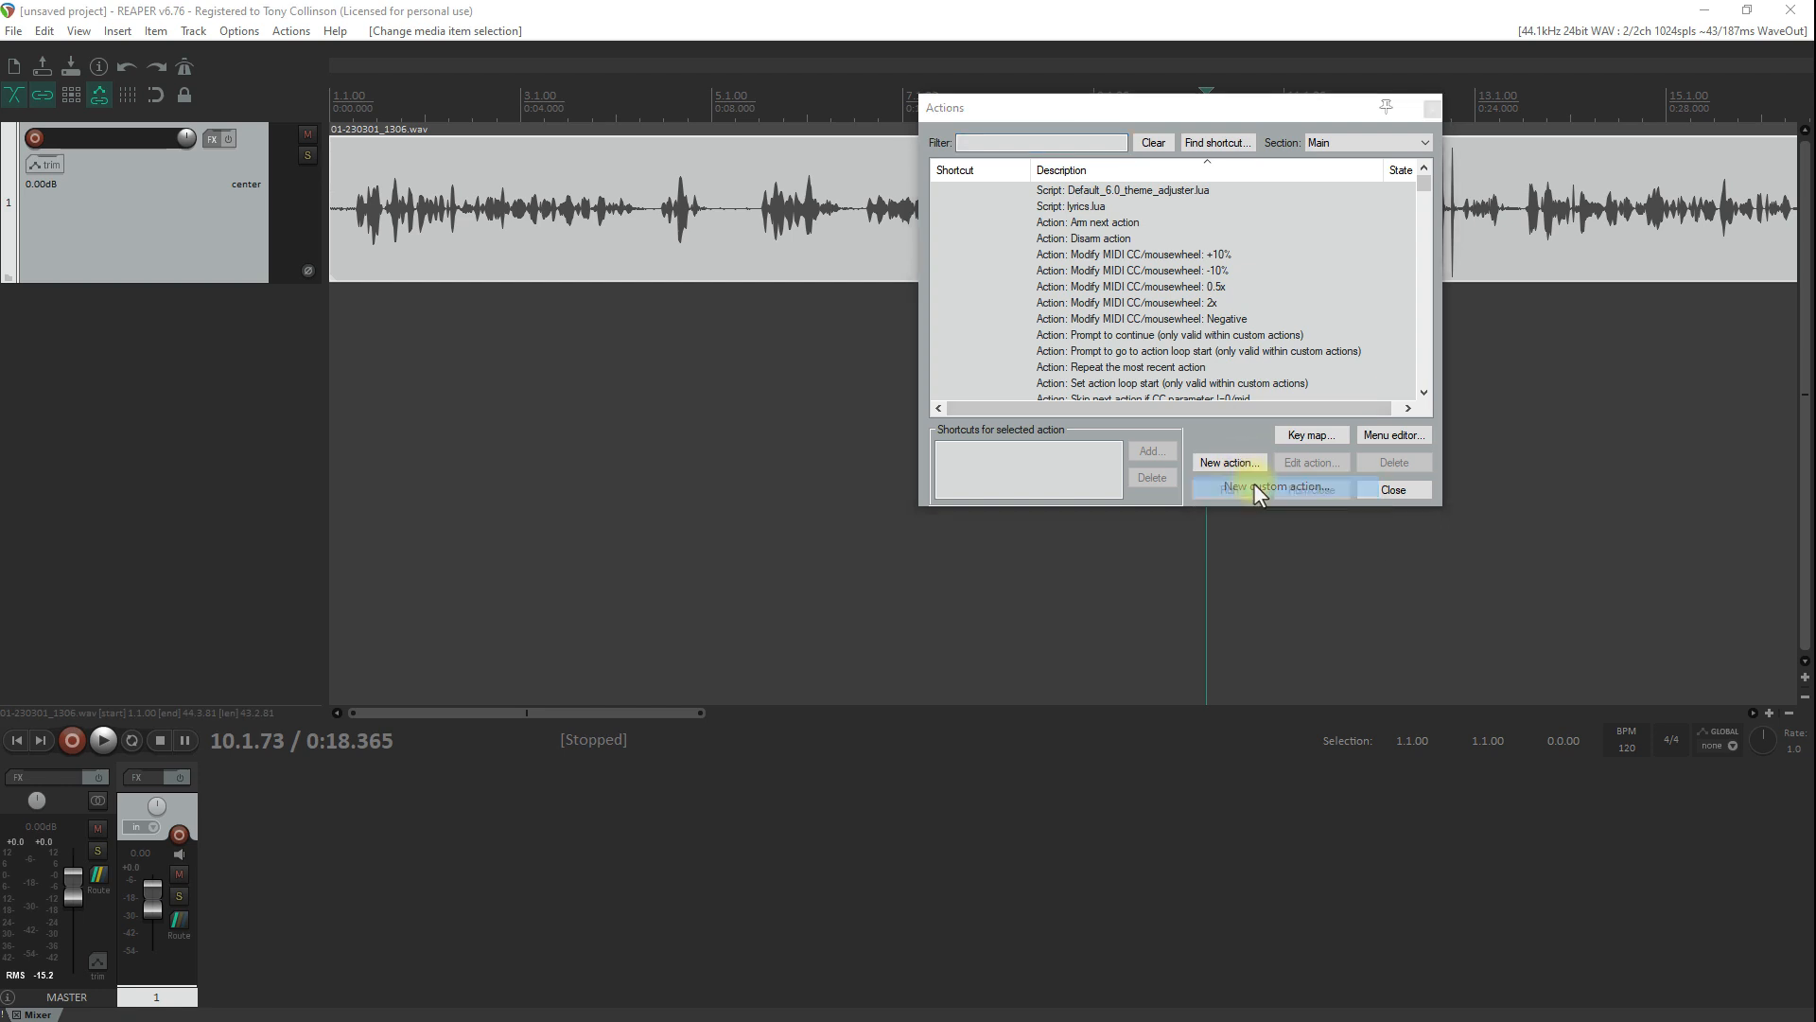
{"action": "left_click_drag", "start_coordinate": [1041, 598], "coordinate": [1230, 694]}
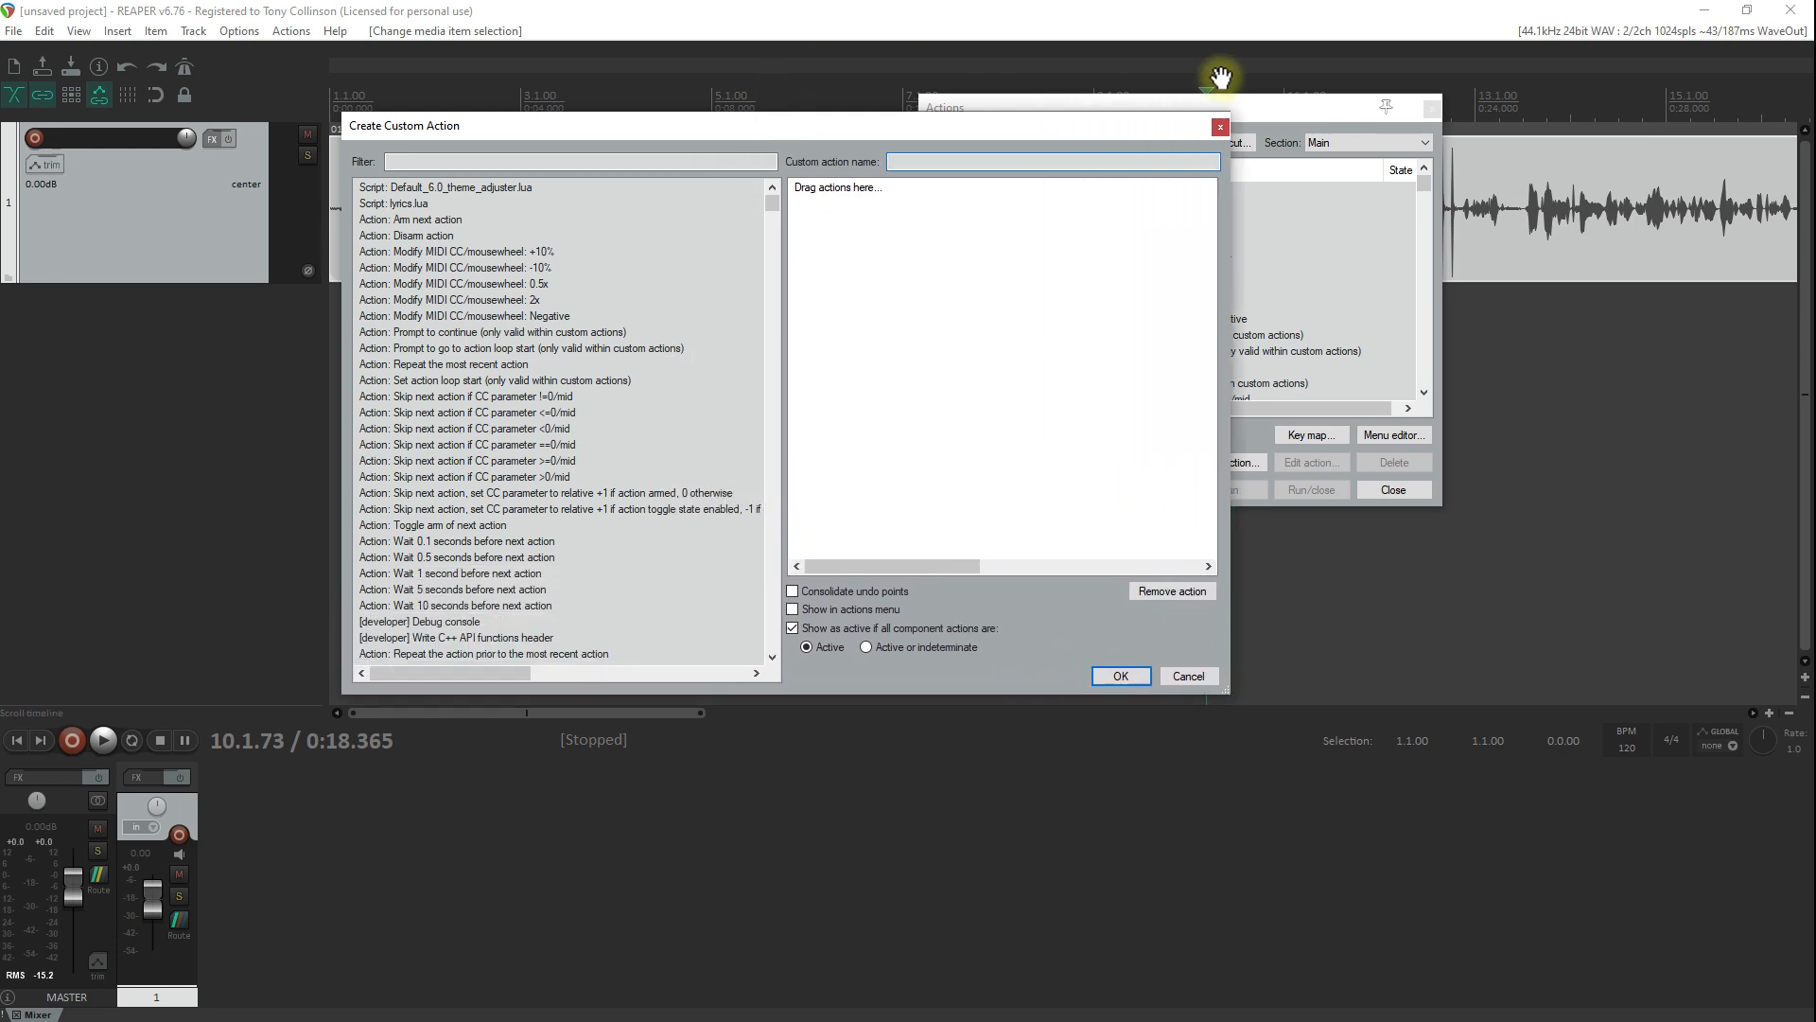
{"action": "left_click_drag", "start_coordinate": [1268, 110], "coordinate": [1613, 117]}
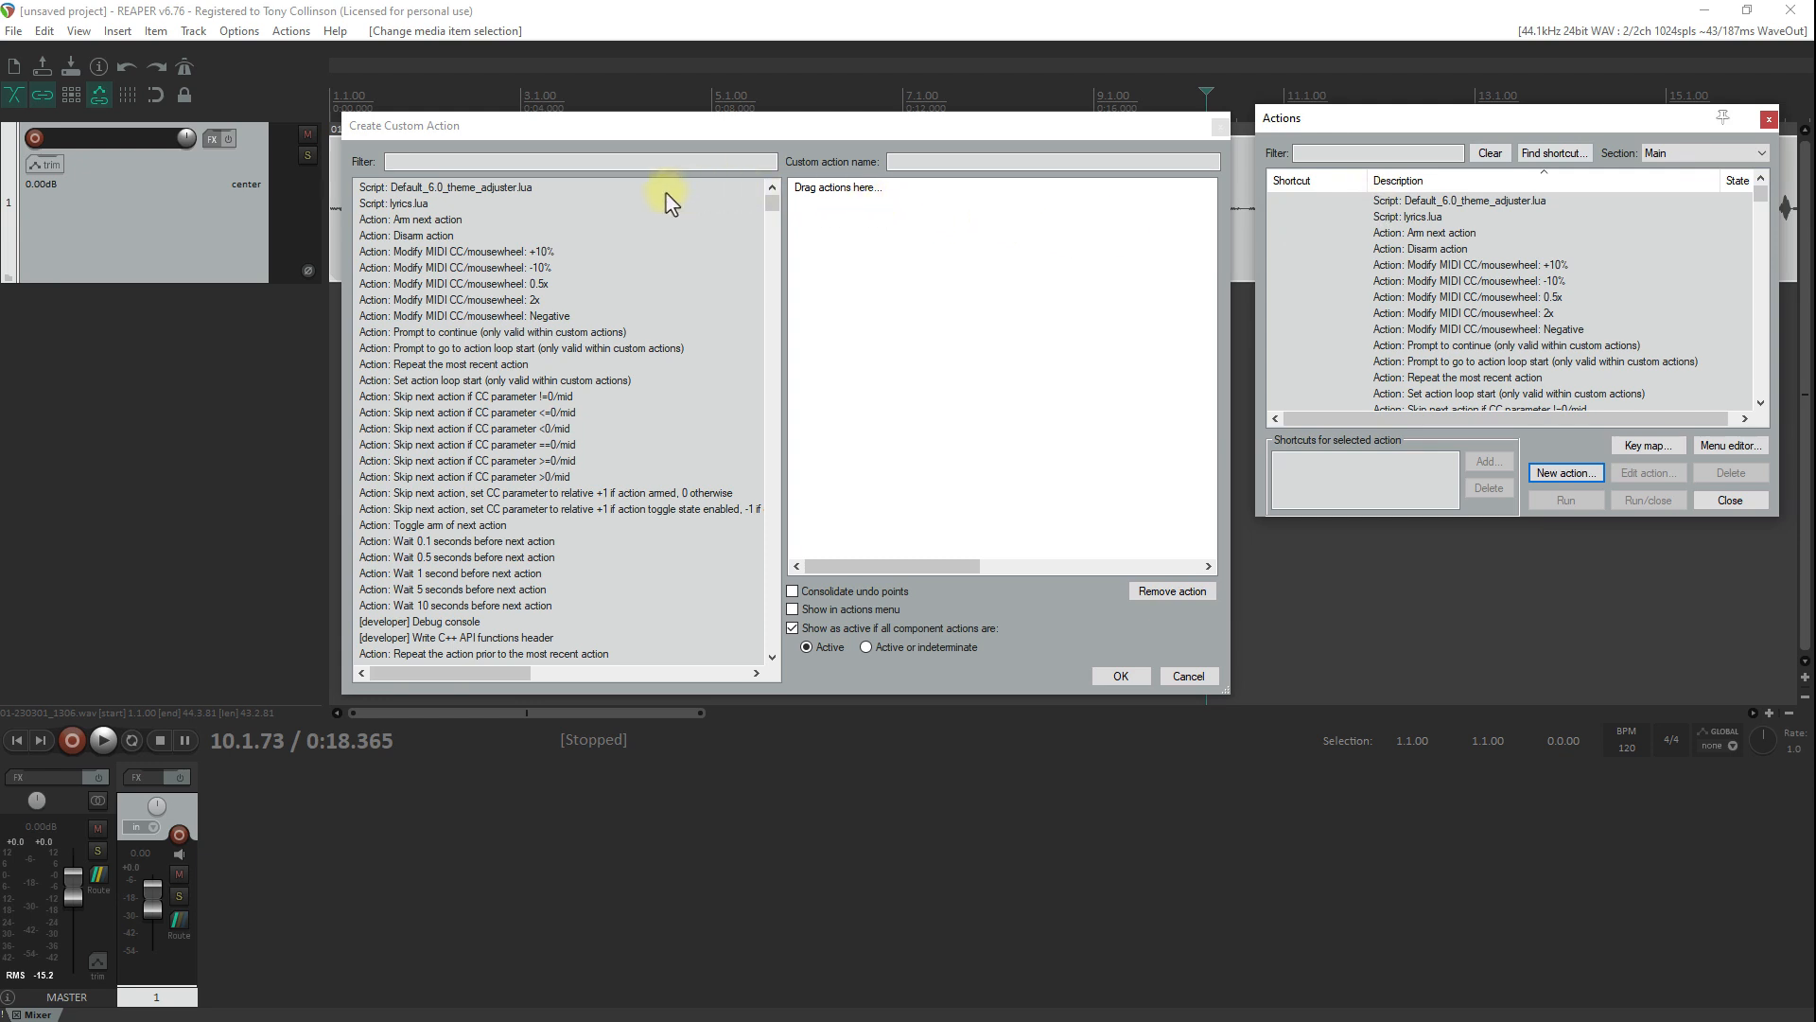
Name the custom action "Ripple Delete Editing in Time Selection"
{"action": "left_click", "coordinate": [911, 161]}
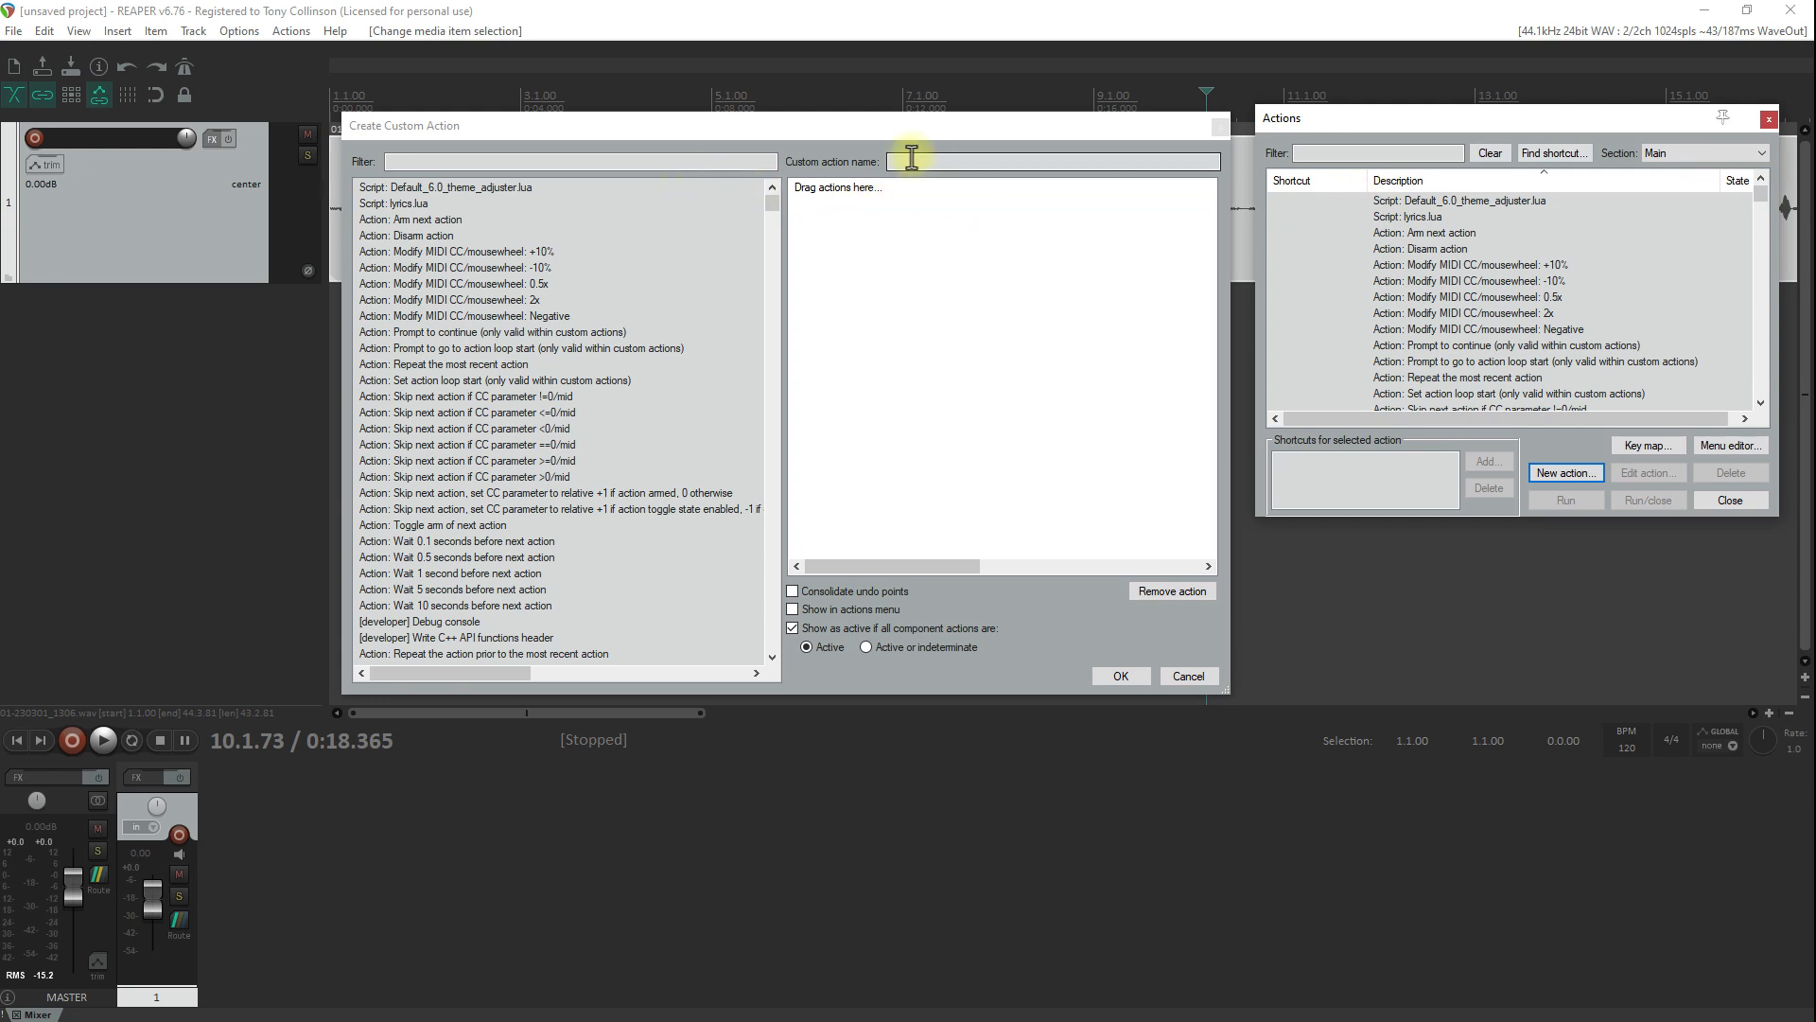
{"action": "left_click", "coordinate": [916, 162]}
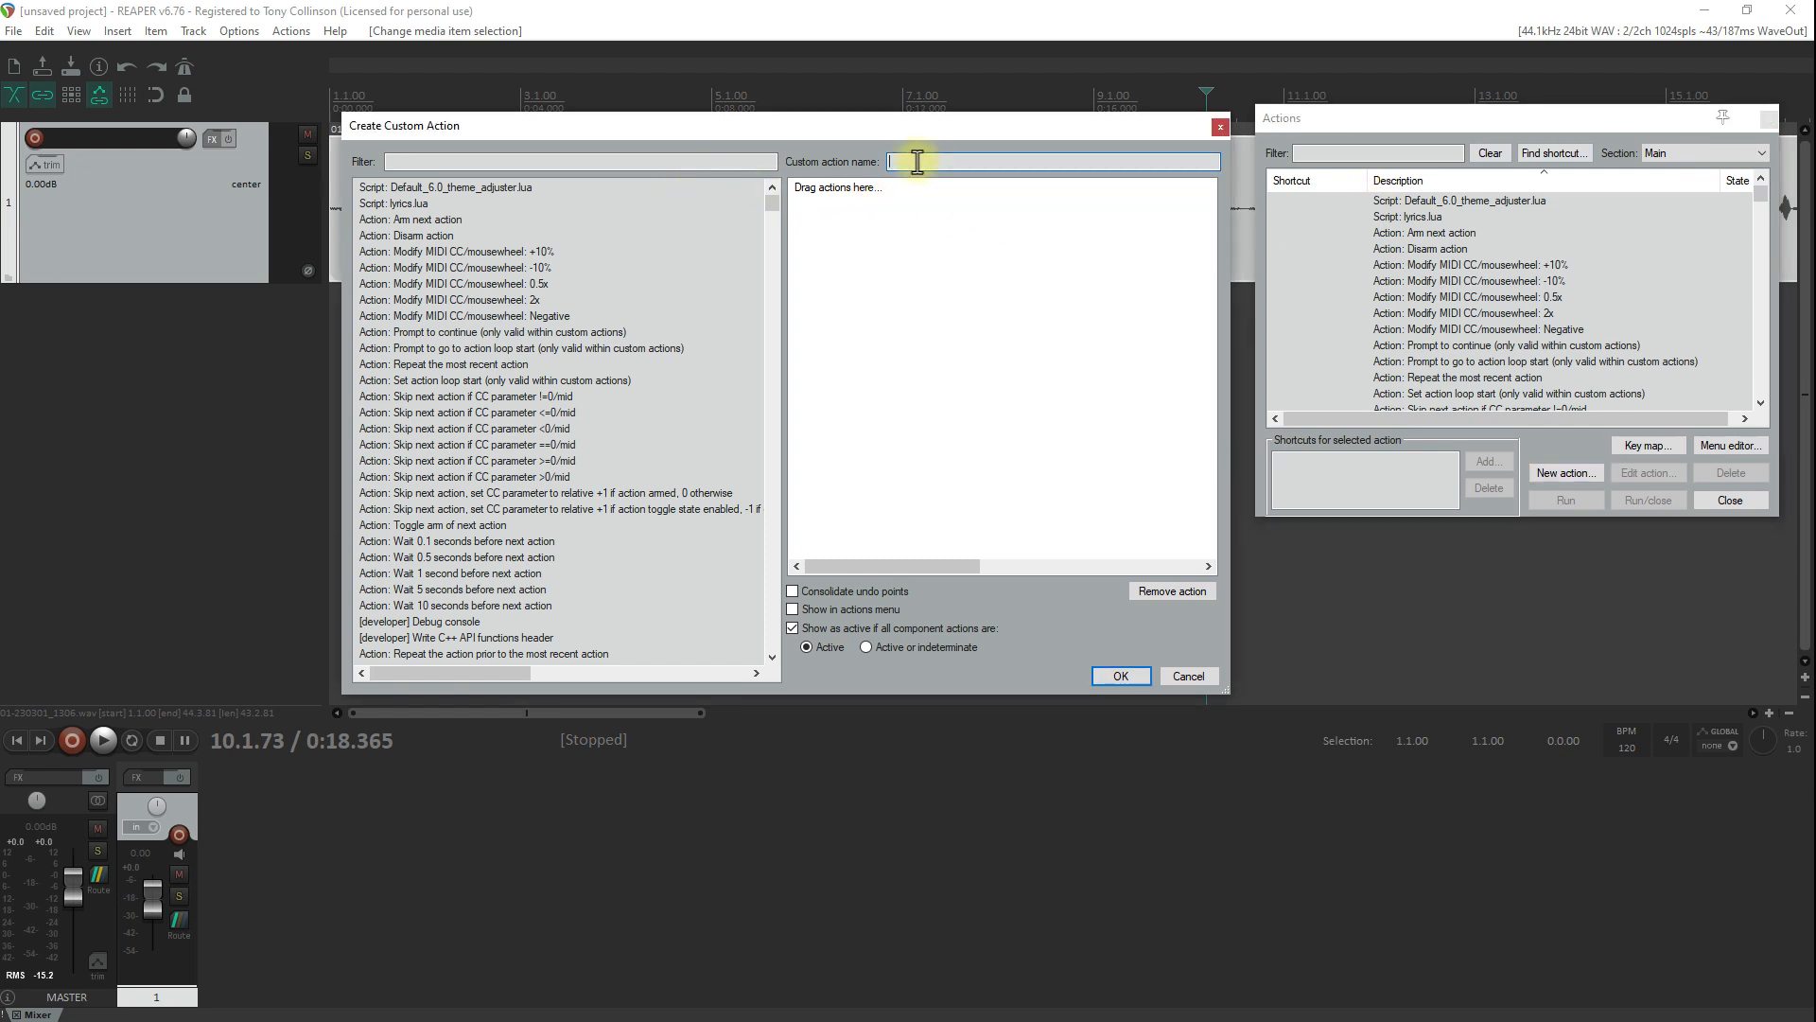
{"action": "type", "text": "Ripple Delete Editing in Time Selection"}
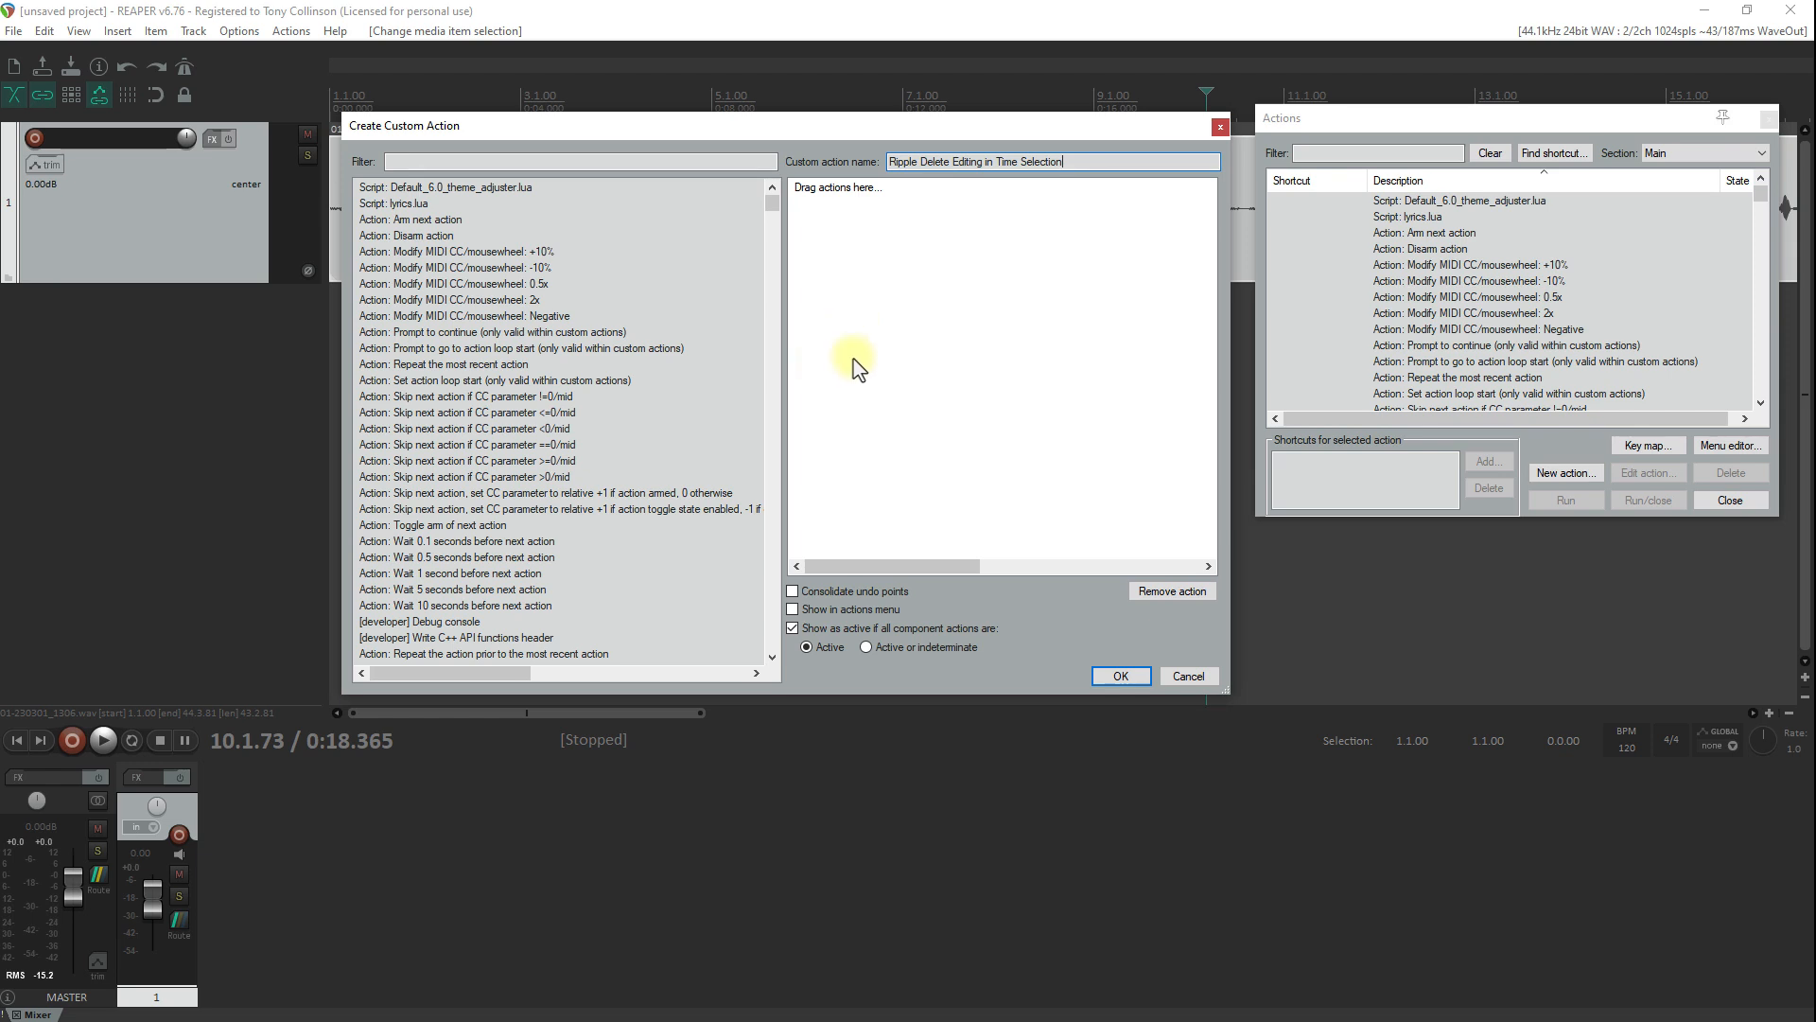
Filter the available actions for the custom action by "set ripple"
{"action": "left_click", "coordinate": [570, 161]}
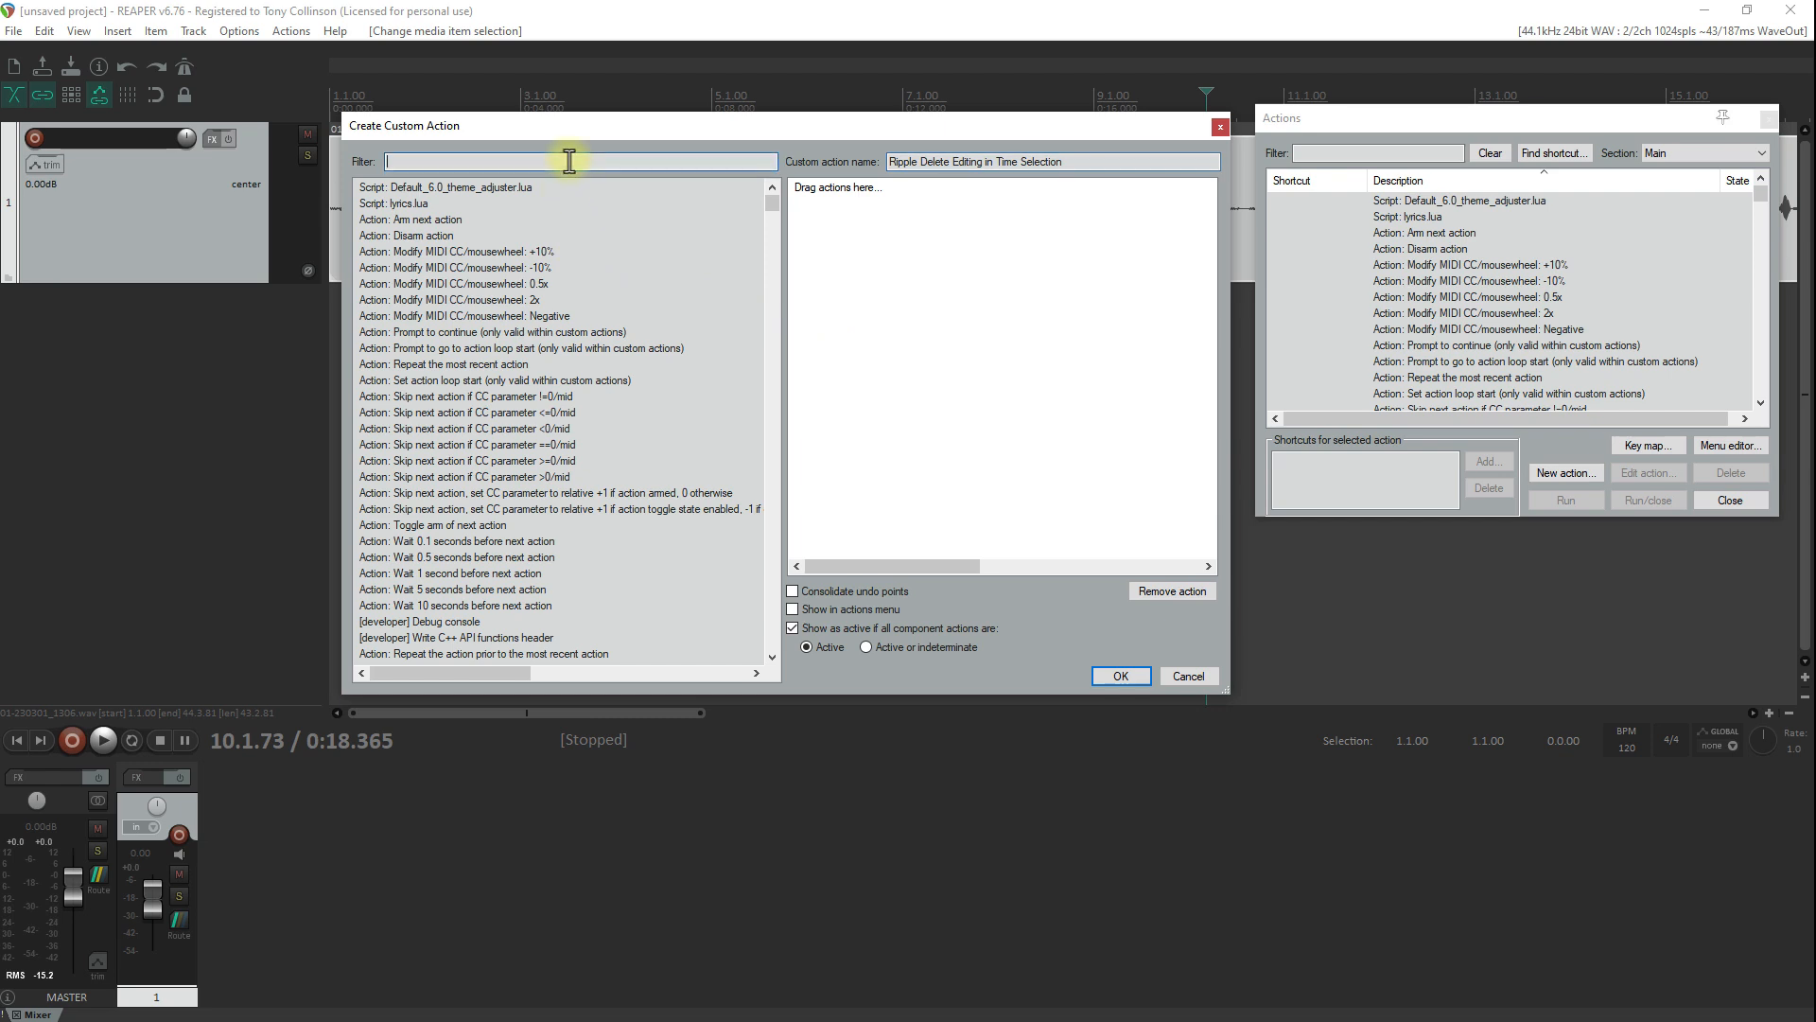
{"action": "type", "text": "set r"}
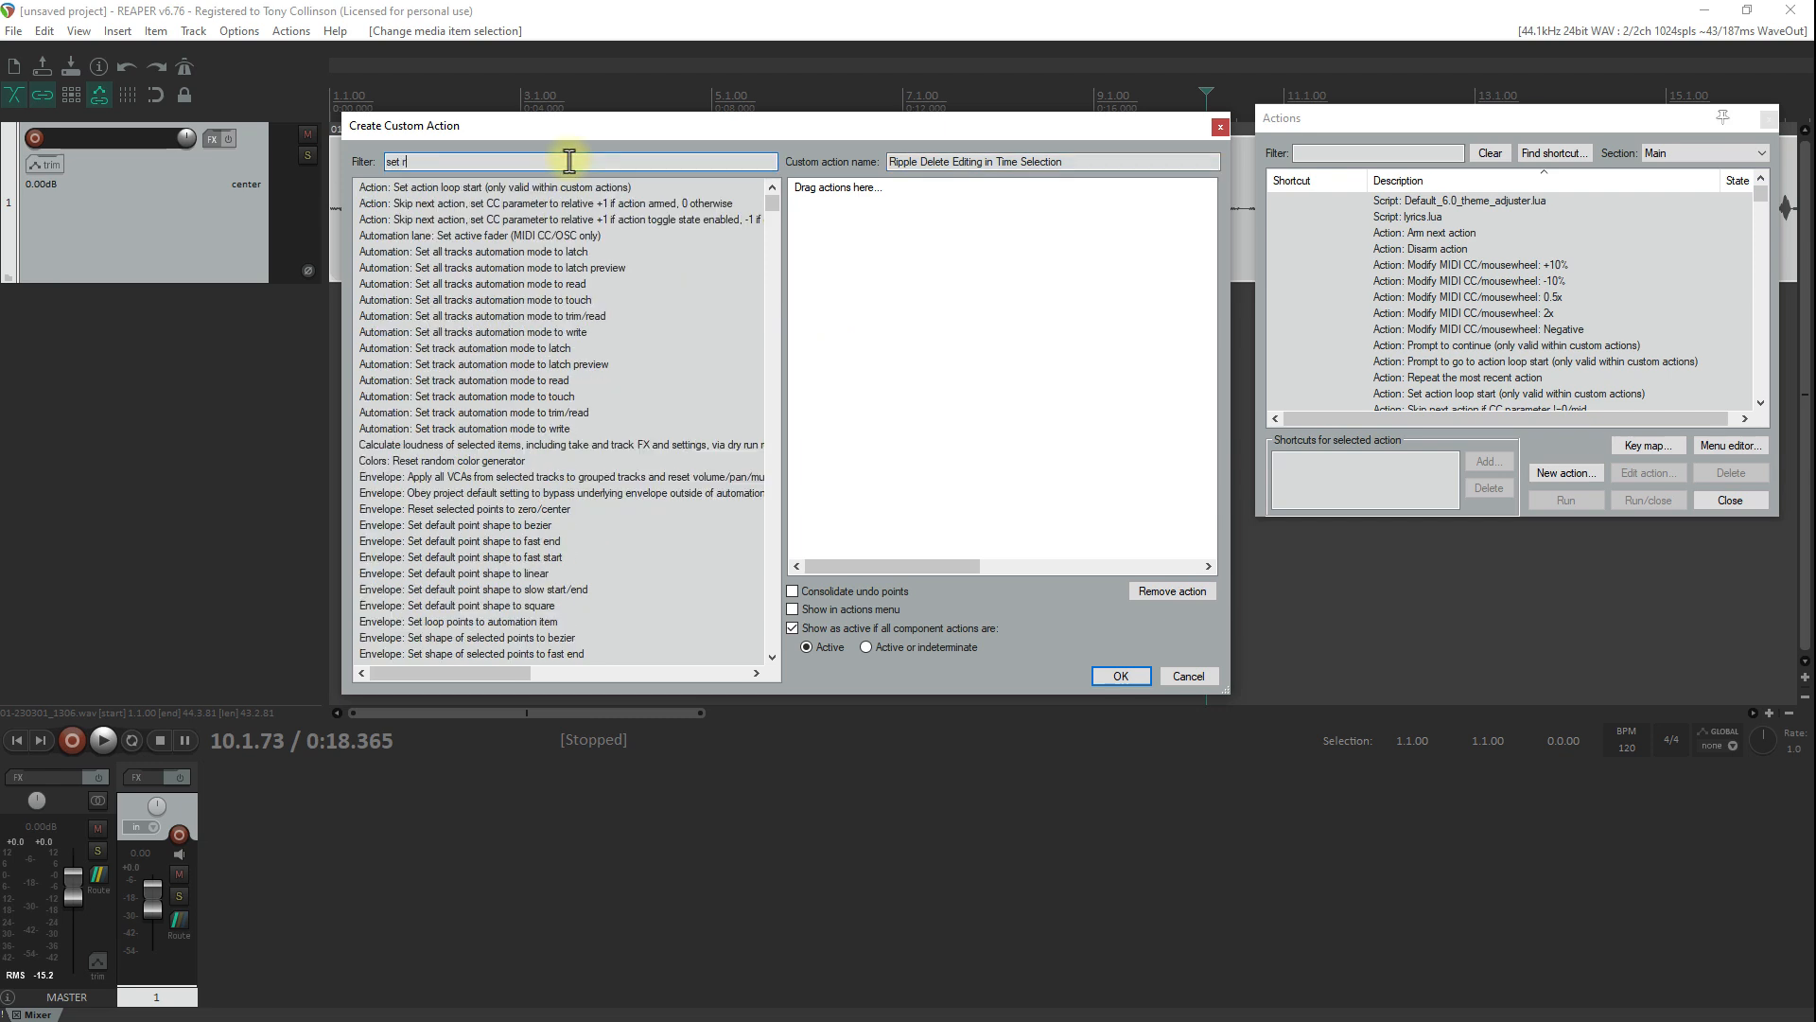
{"action": "type", "text": "eipple"}
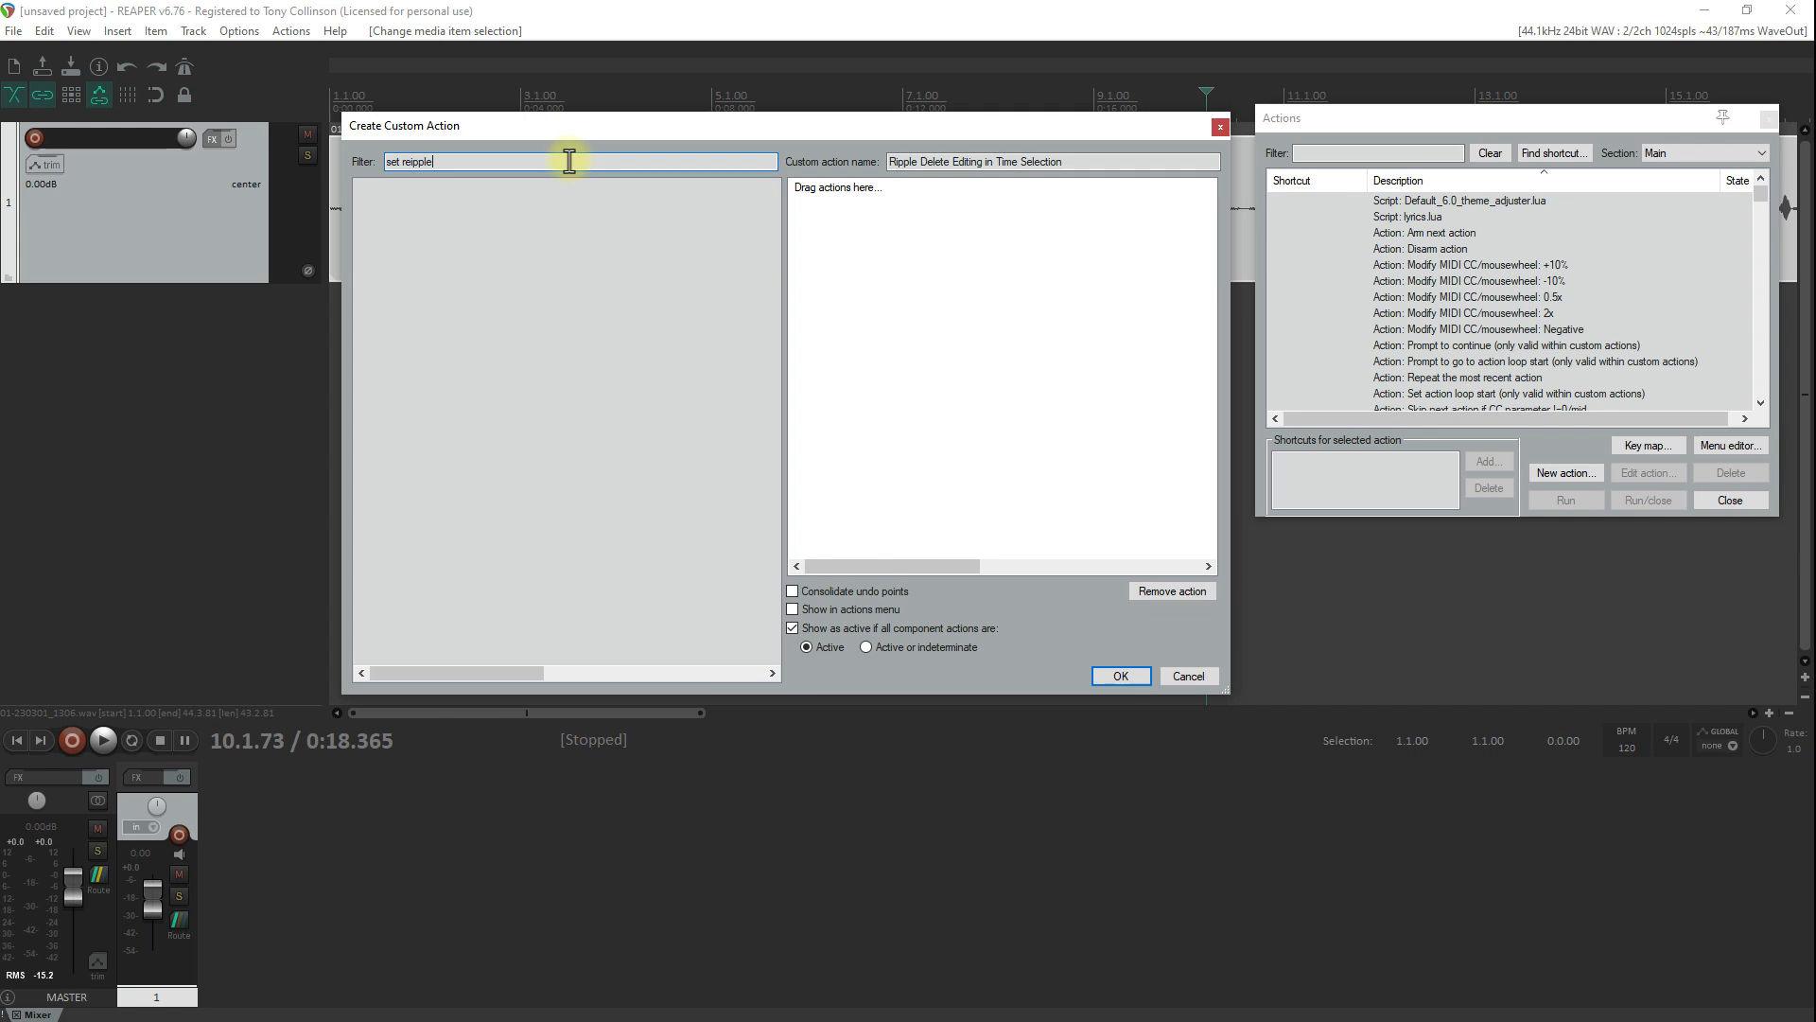
{"action": "left_click", "coordinate": [407, 162]}
{"action": "key", "text": "BackSpace"}
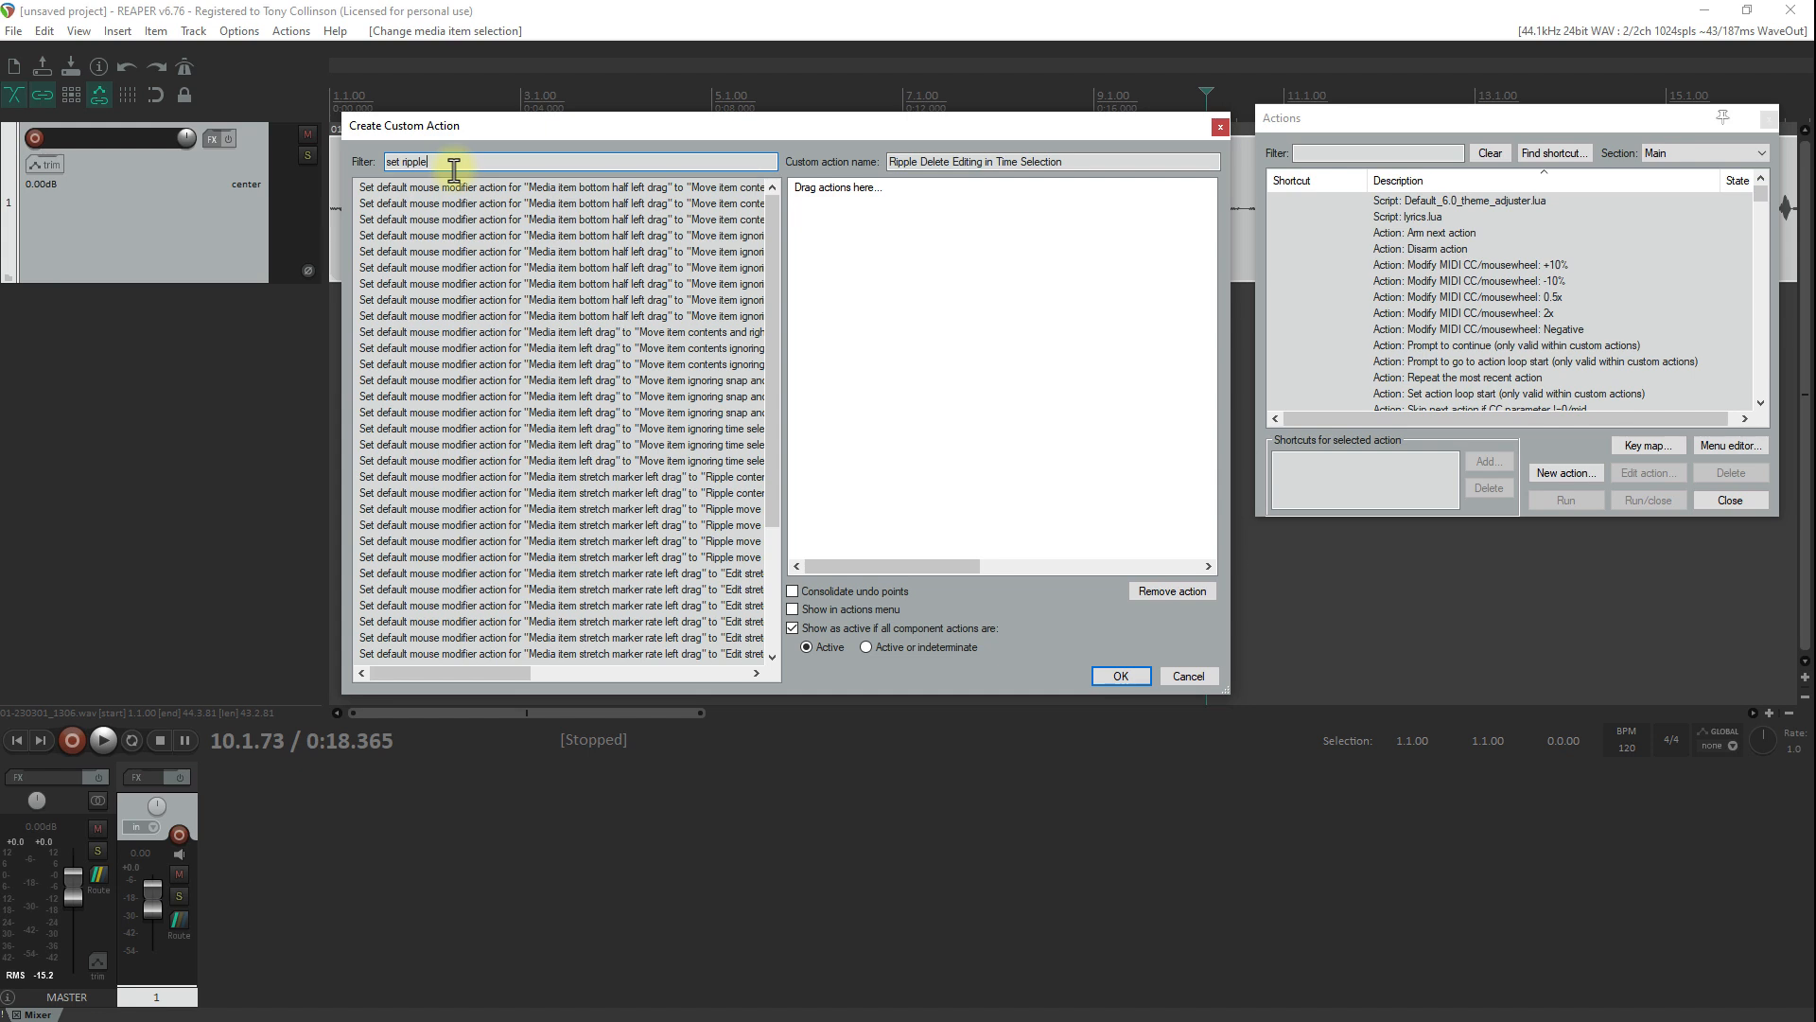
Narrow the action filter to "set ripple editing" and add "Set ripple editing per-track" to the custom action
{"action": "type", "text": "editing"}
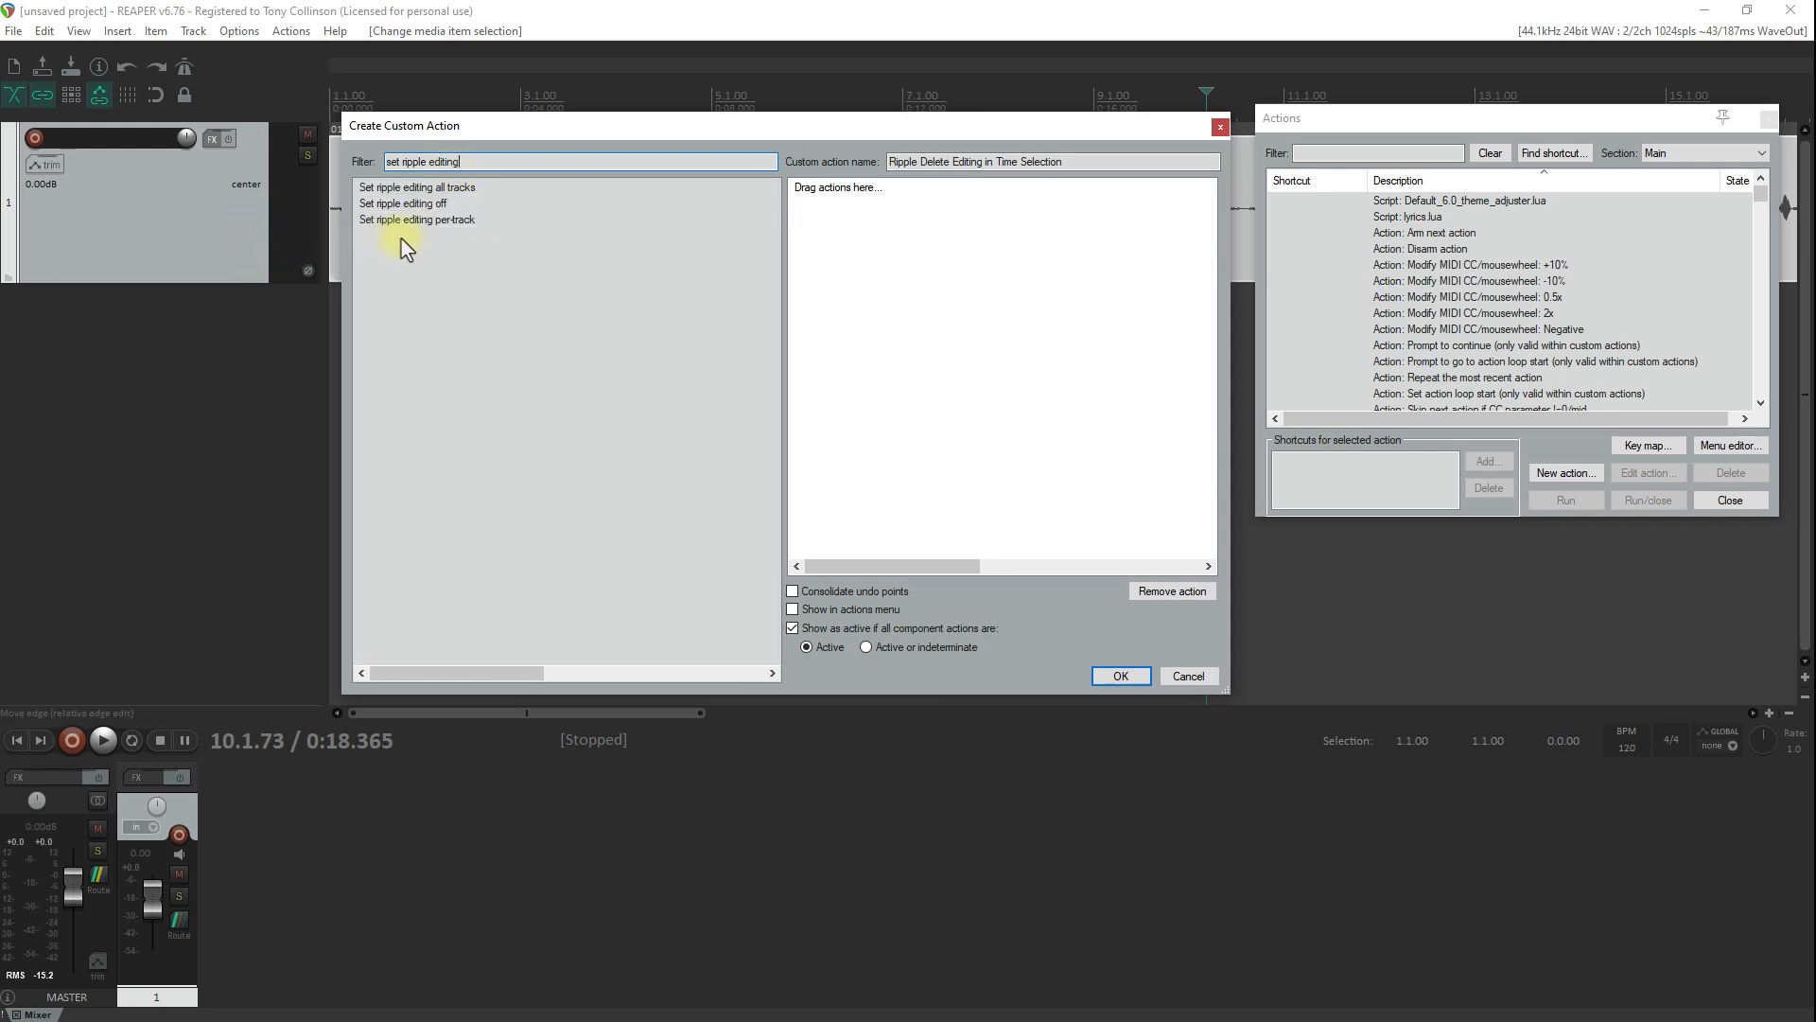
{"action": "left_click_drag", "start_coordinate": [412, 227], "coordinate": [830, 239]}
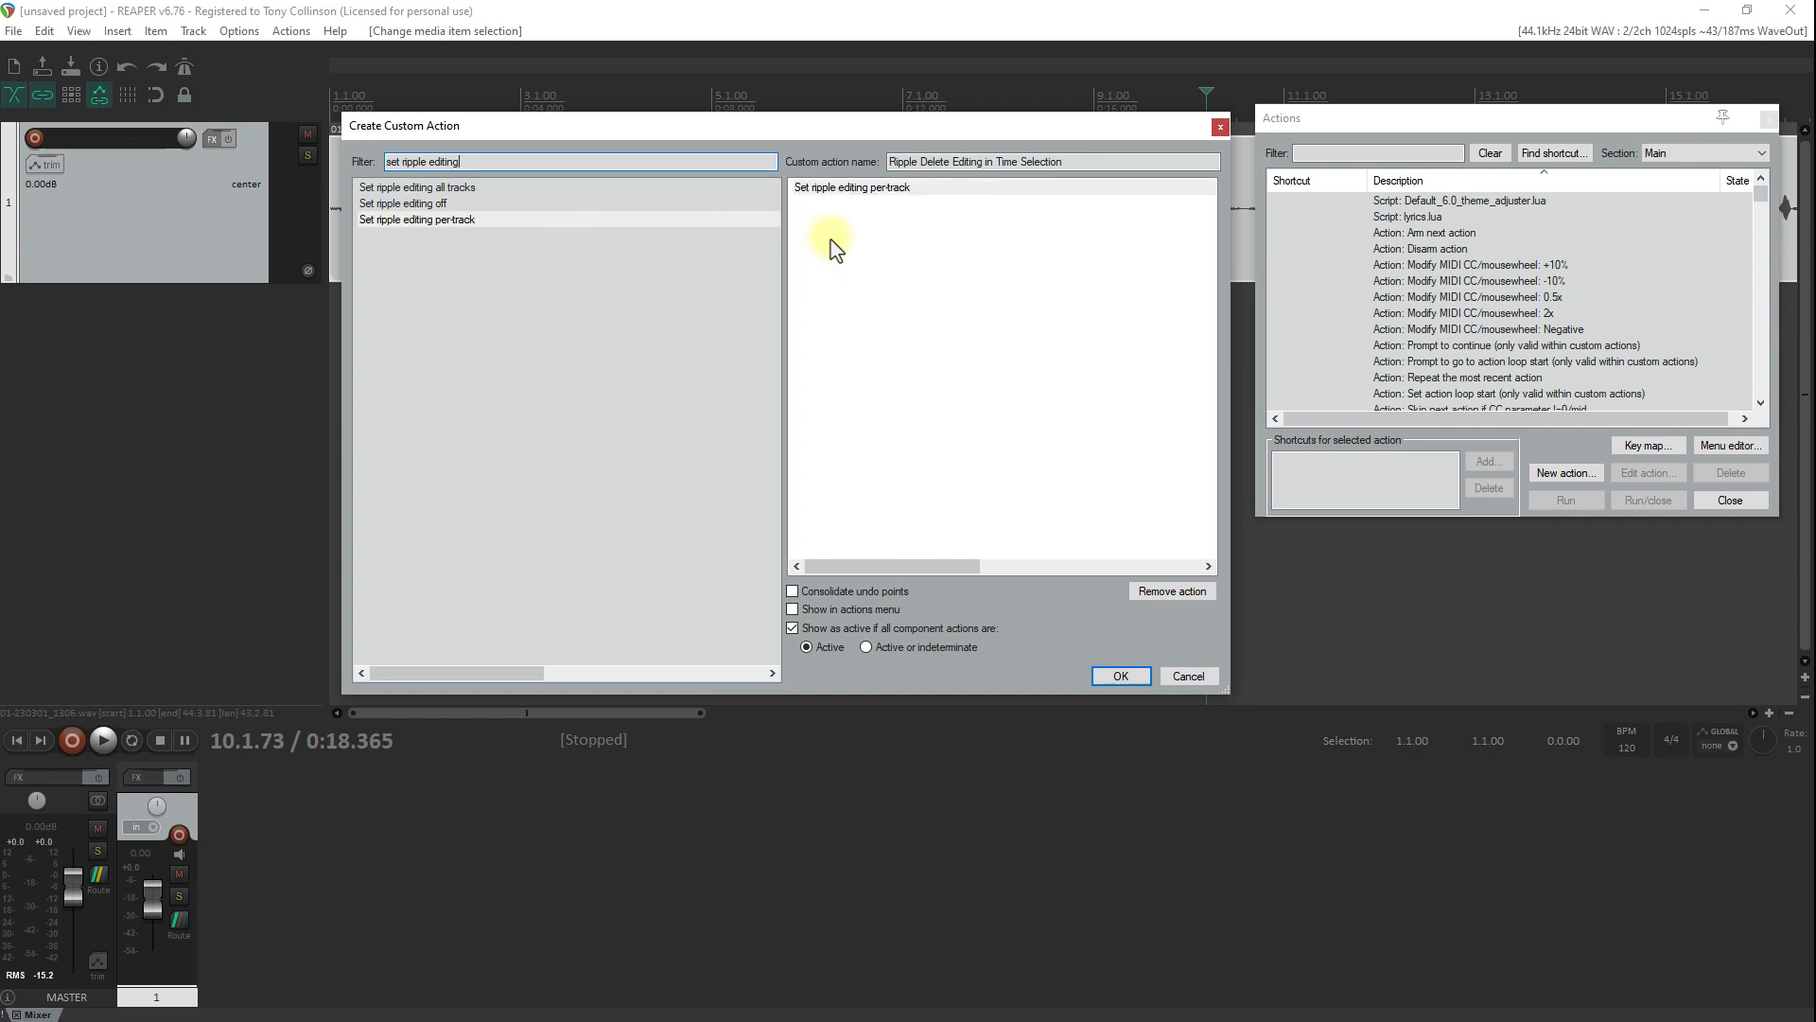
Filter the actions by "item split selection" and add "Item: Split items at time selection" as the second component
{"action": "left_click_drag", "start_coordinate": [470, 162], "coordinate": [388, 167]}
{"action": "key", "text": "BackSpace"}
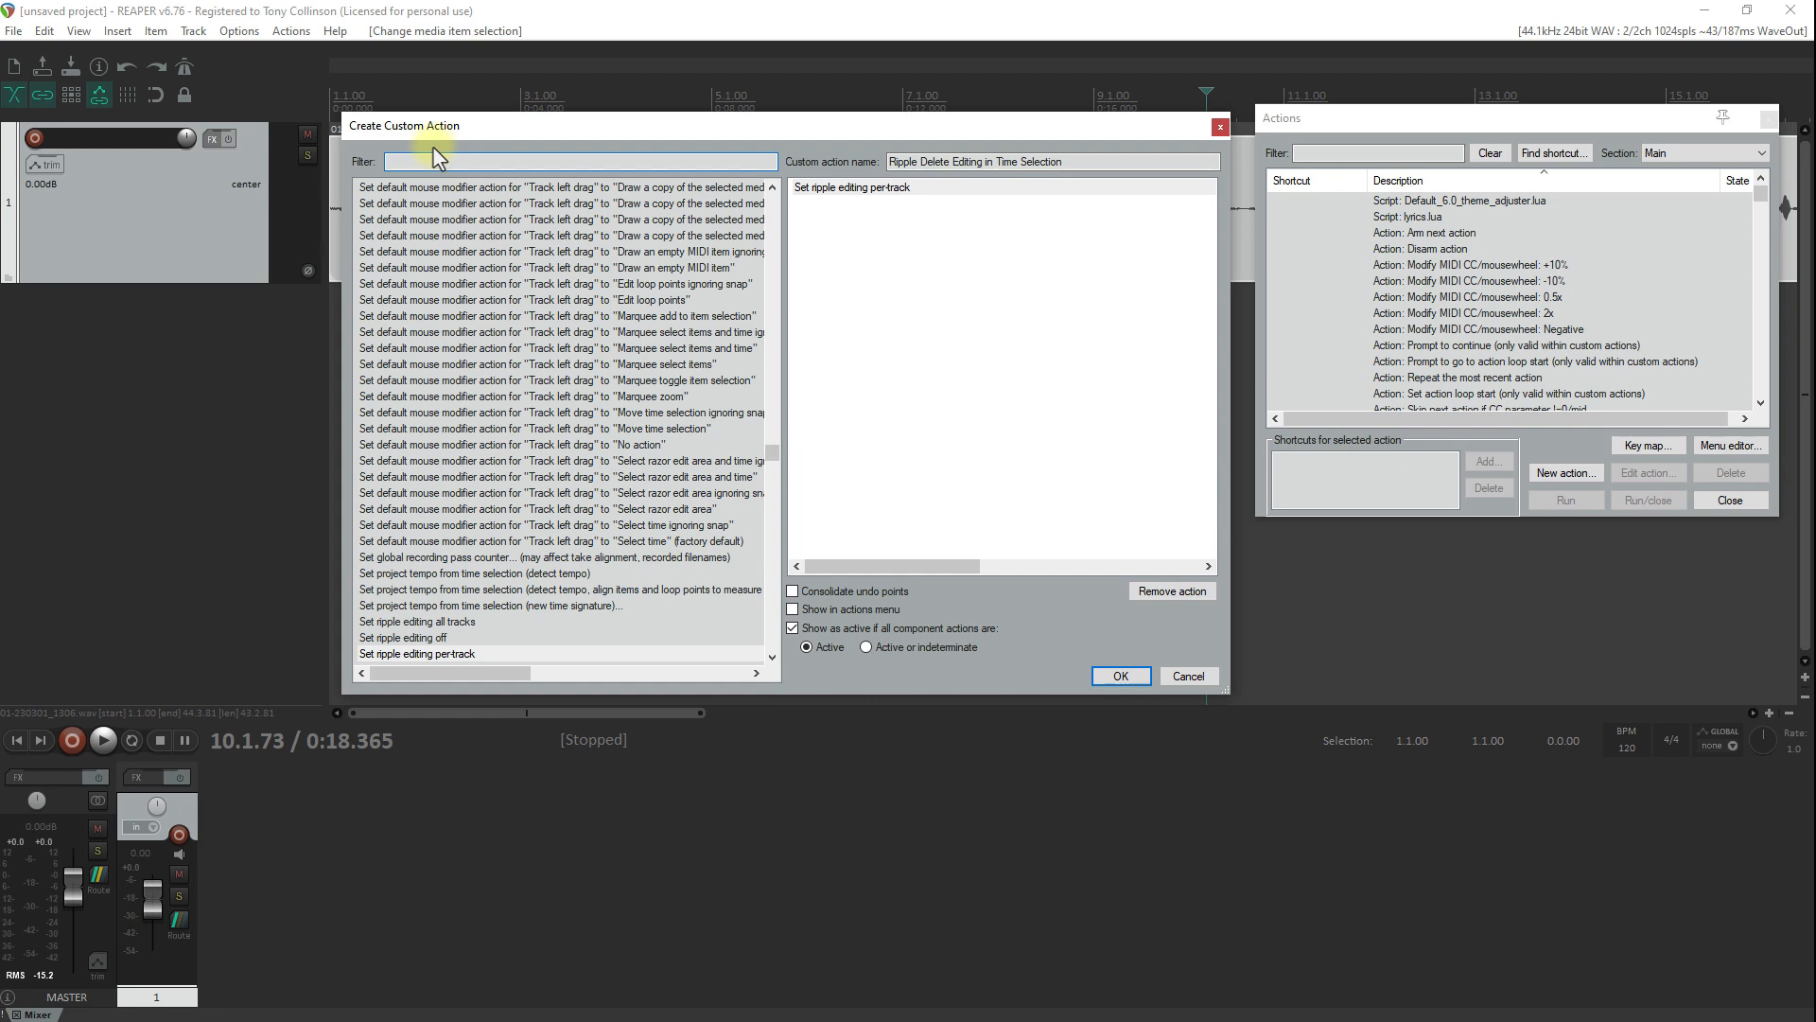
{"action": "type", "text": "item"}
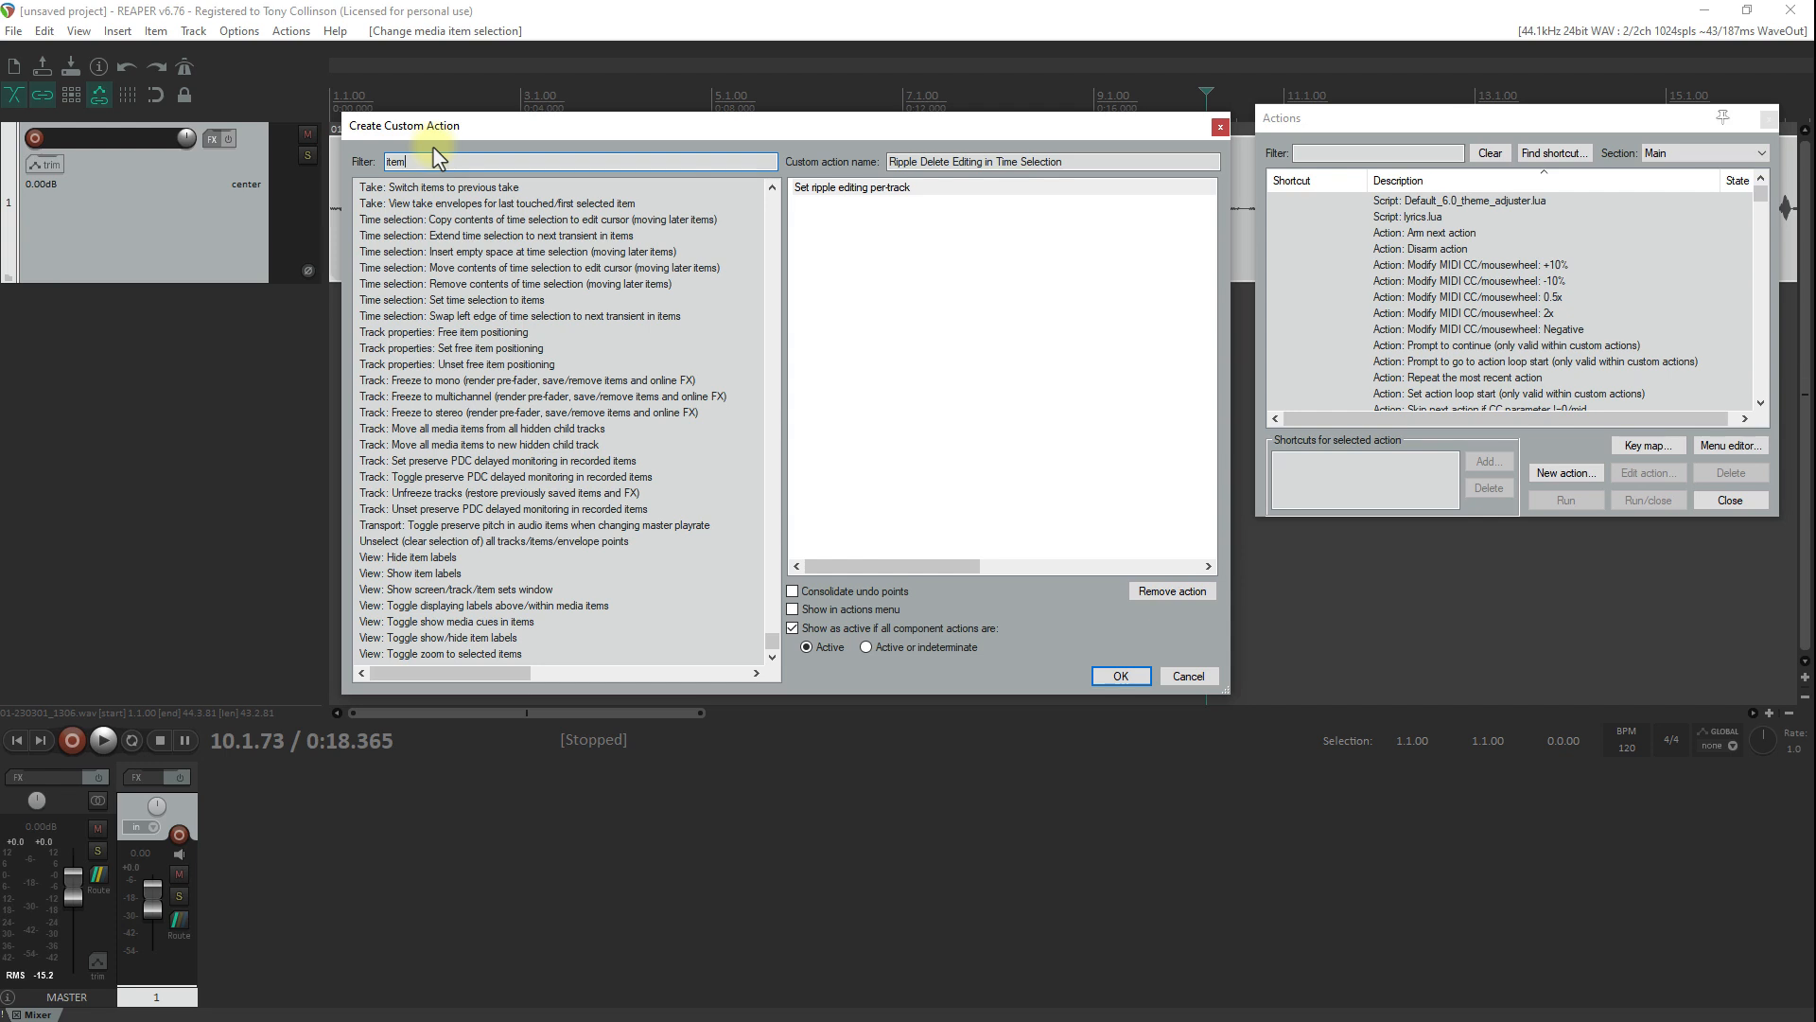
{"action": "type", "text": " spli"}
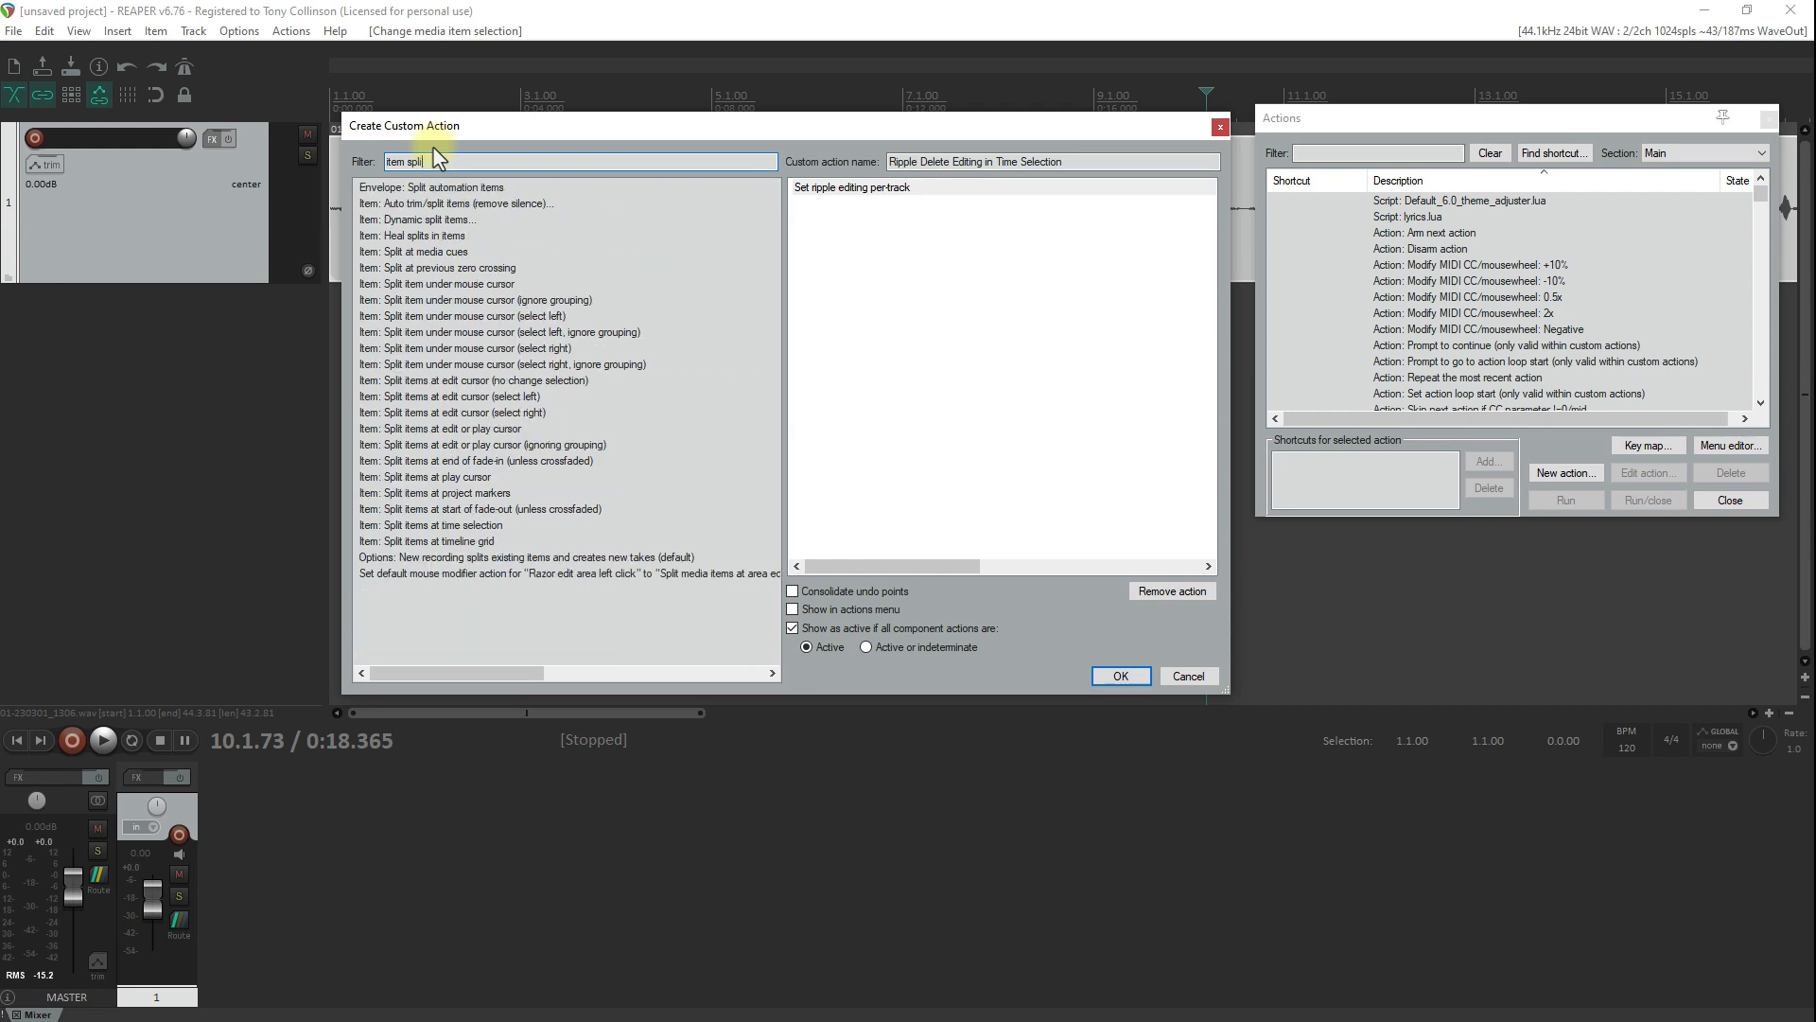
{"action": "type", "text": "t sele"}
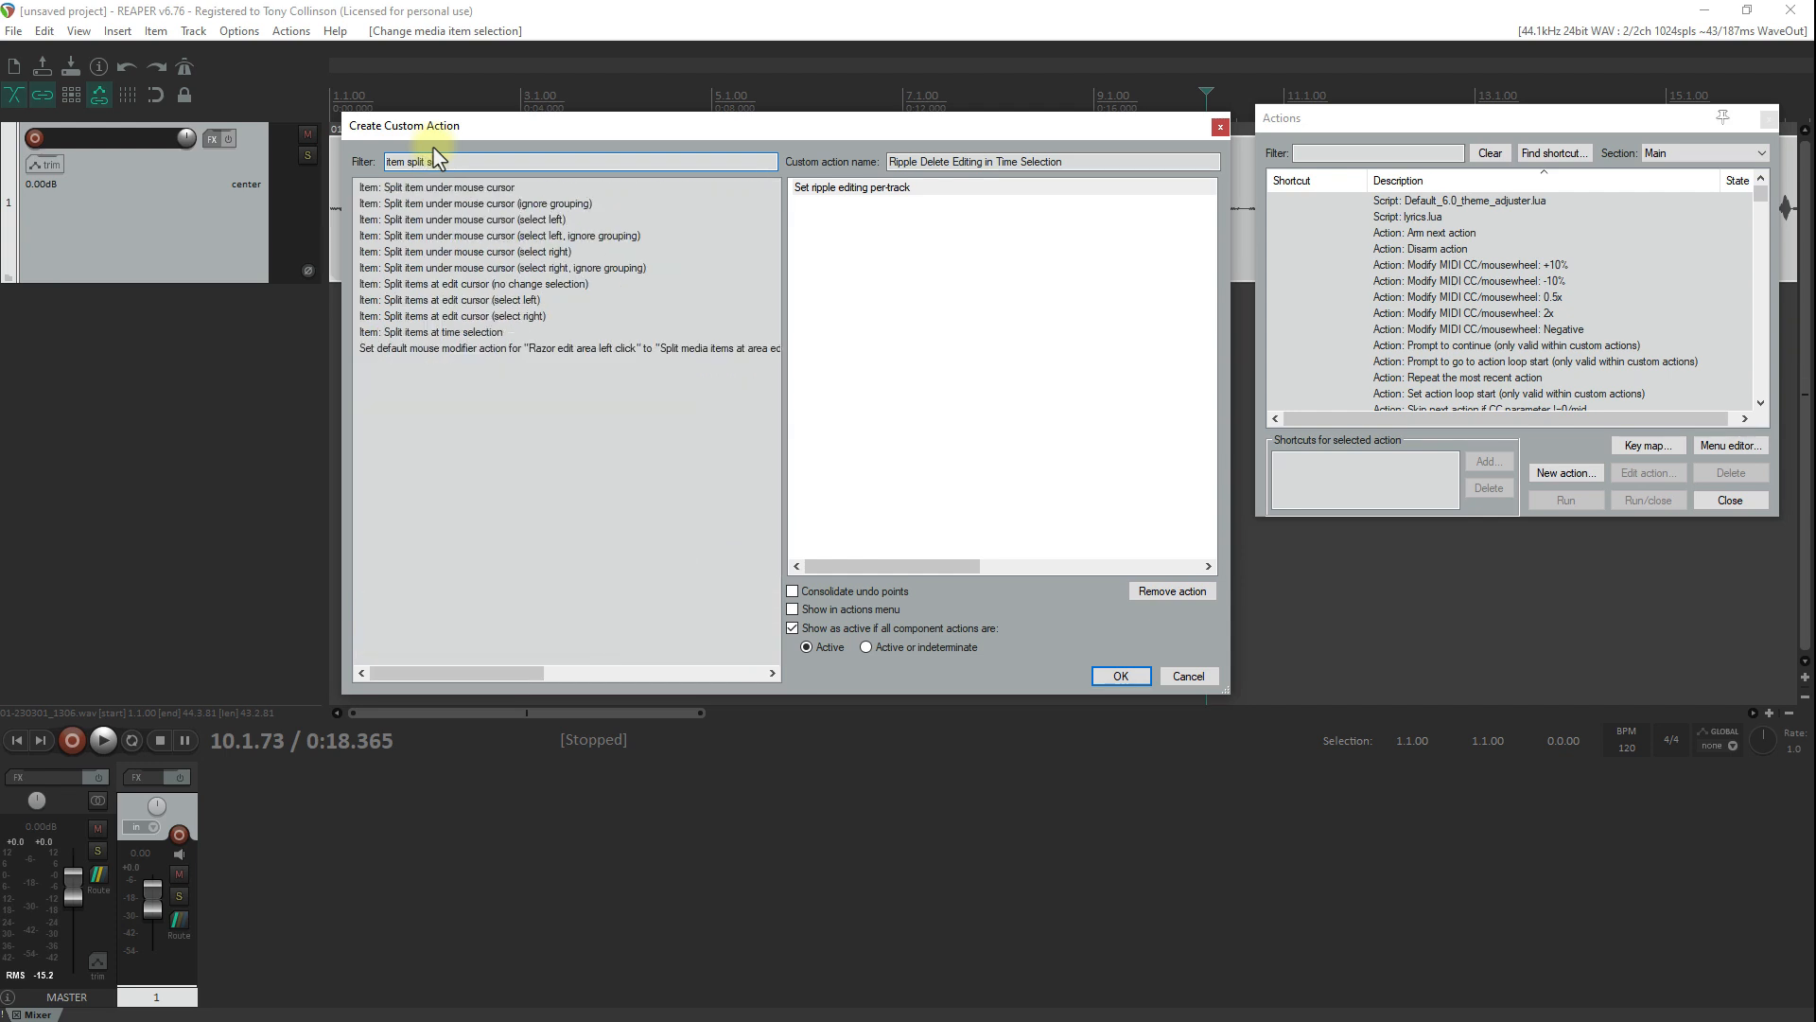
{"action": "type", "text": "ction"}
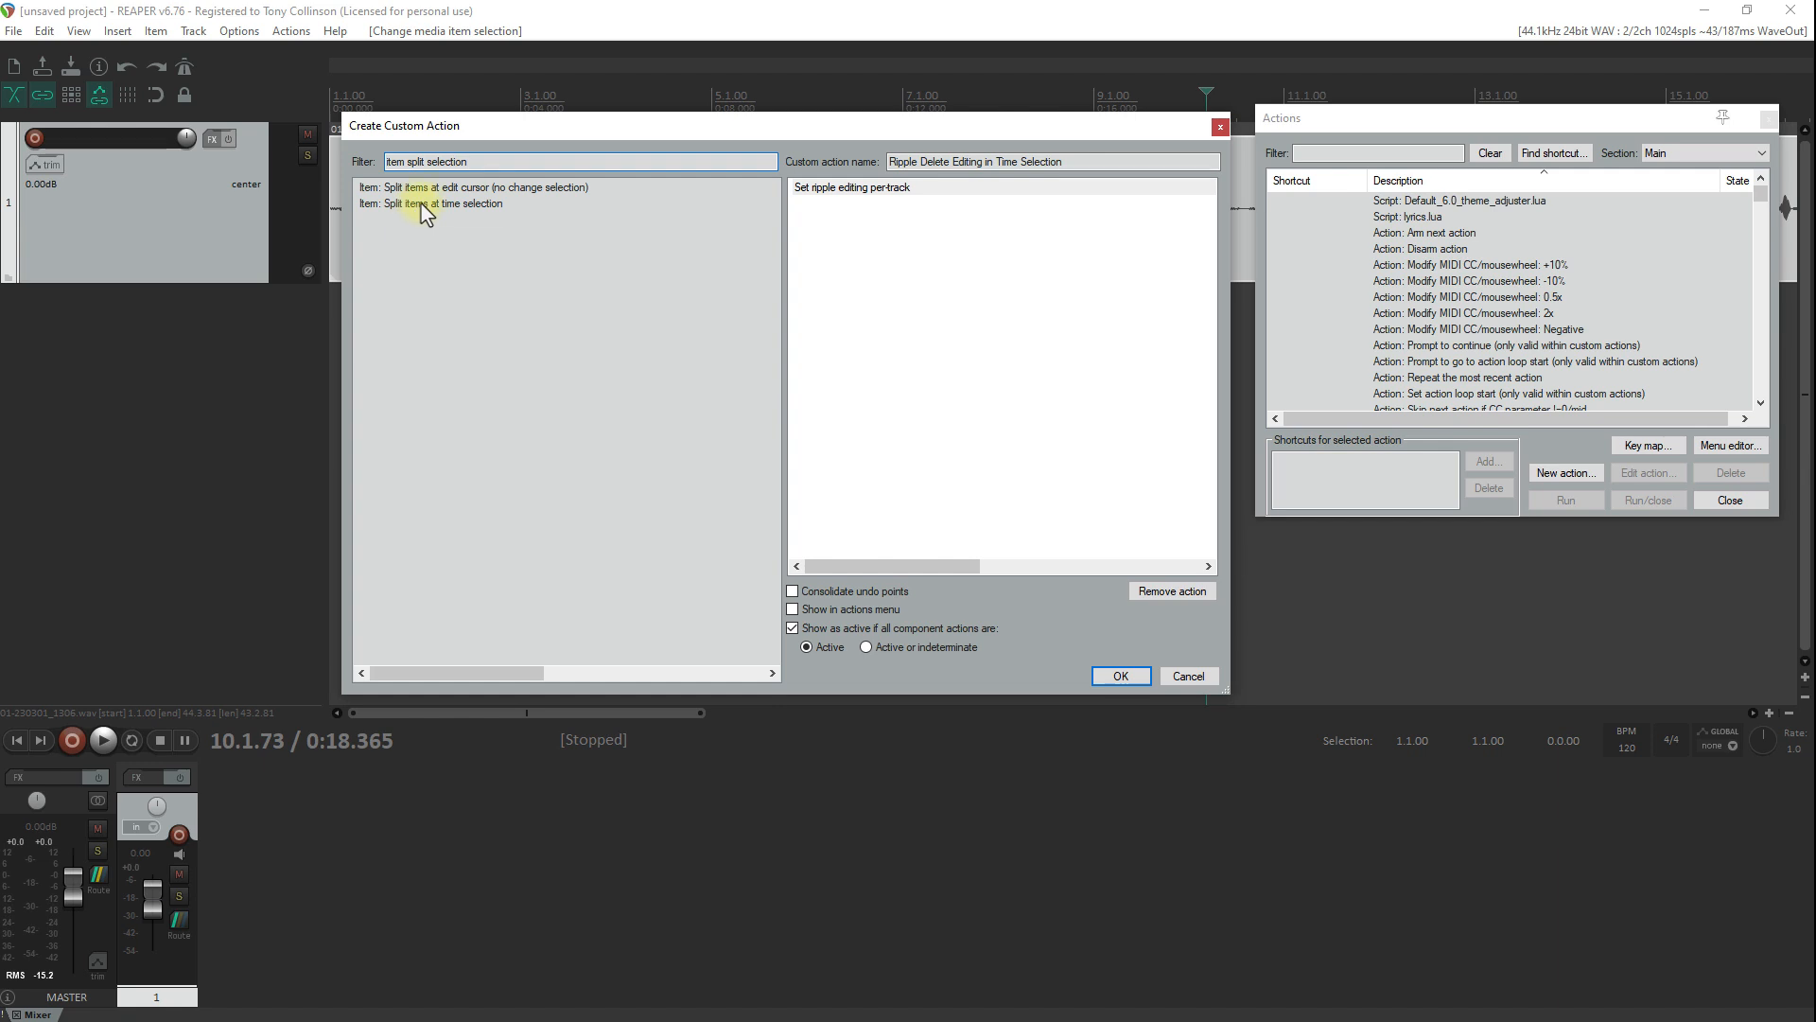
{"action": "left_click_drag", "start_coordinate": [423, 210], "coordinate": [851, 252]}
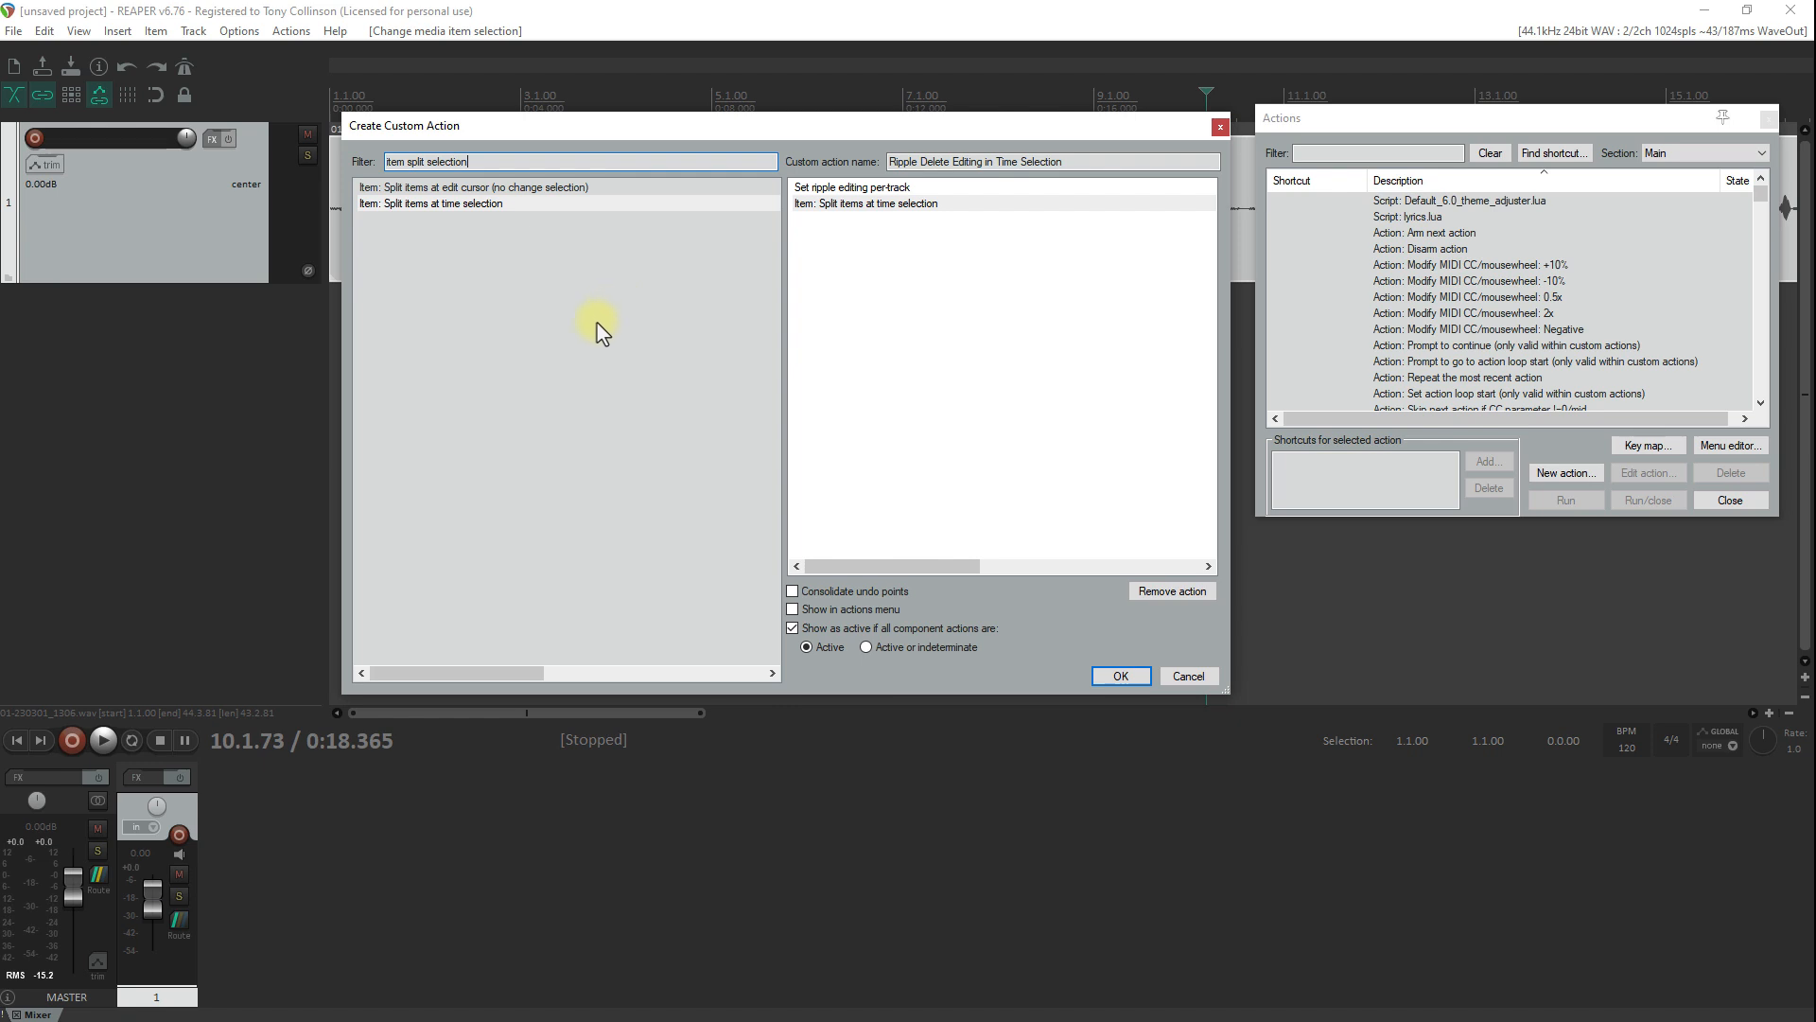
Filter by "time selection remove contents" and add "Time selection: Remove contents of time selection (moving later items)" at the end of the custom action
{"action": "left_click_drag", "start_coordinate": [506, 163], "coordinate": [367, 167]}
{"action": "key", "text": "BackSpace"}
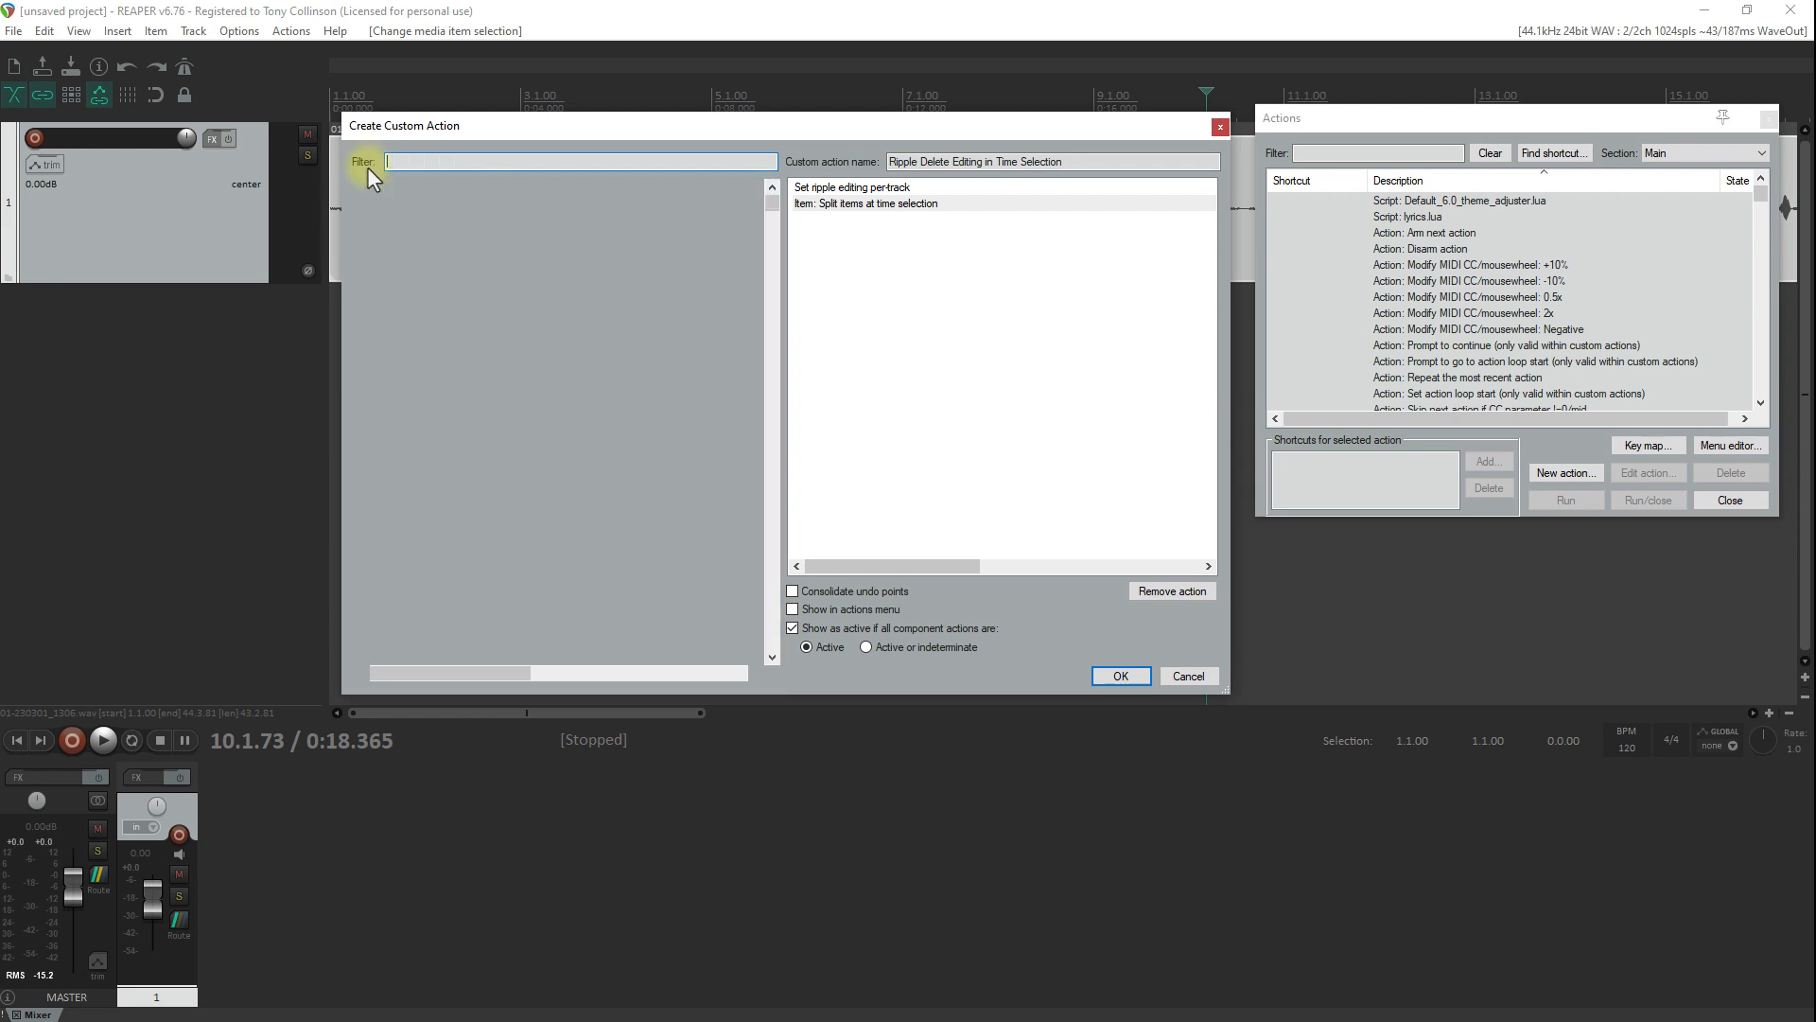
{"action": "type", "text": "time seel"}
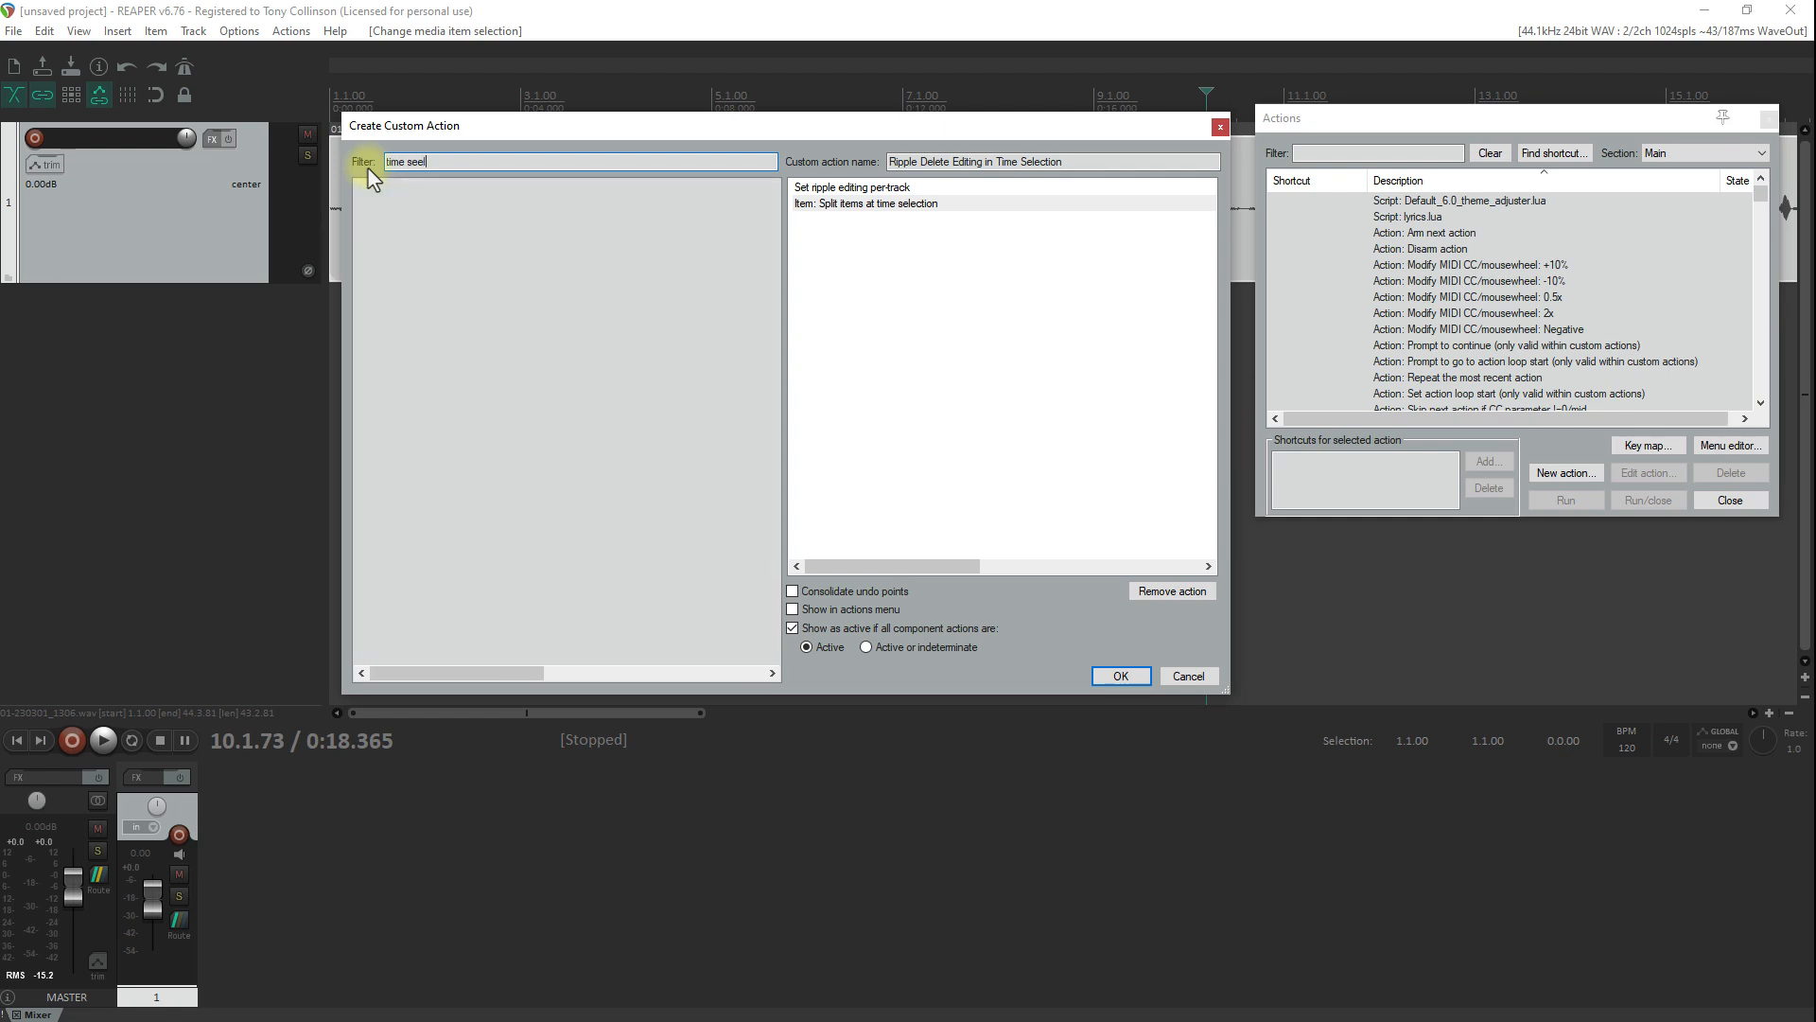
{"action": "key", "text": "BackSpace"}
{"action": "key", "text": "BackSpace"}
{"action": "type", "text": "lection remov"}
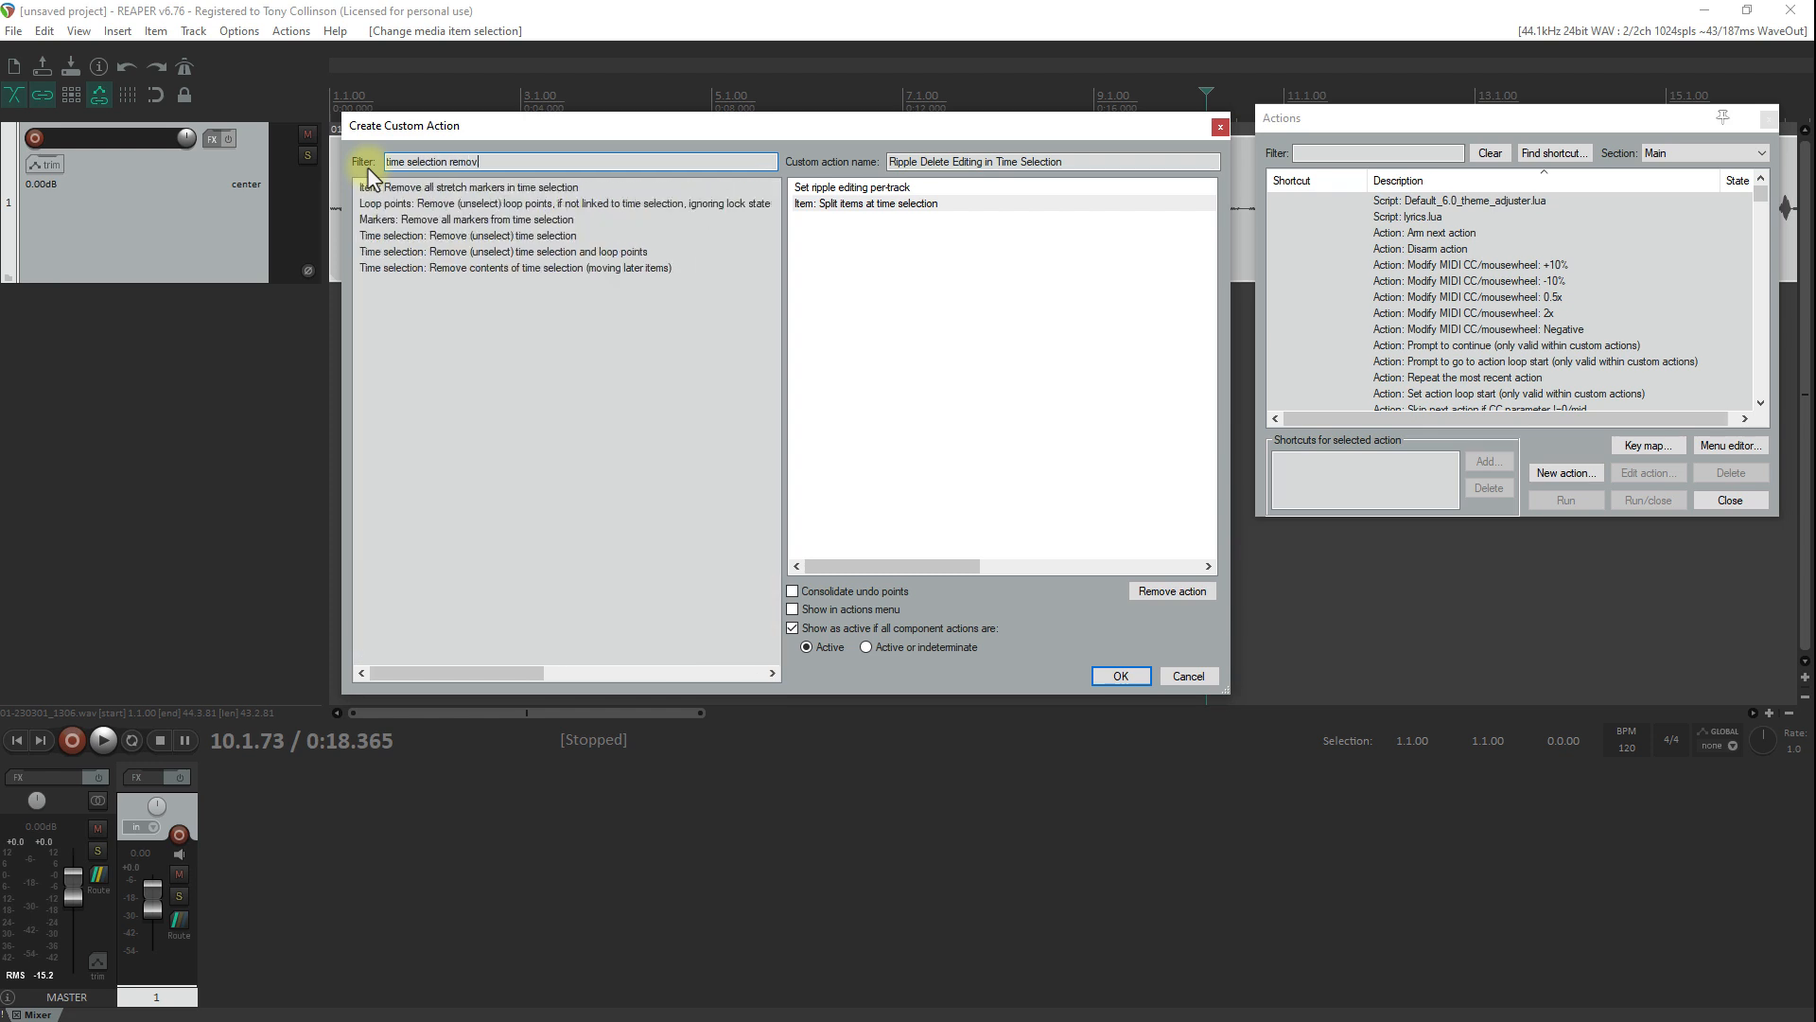
{"action": "type", "text": "e c"}
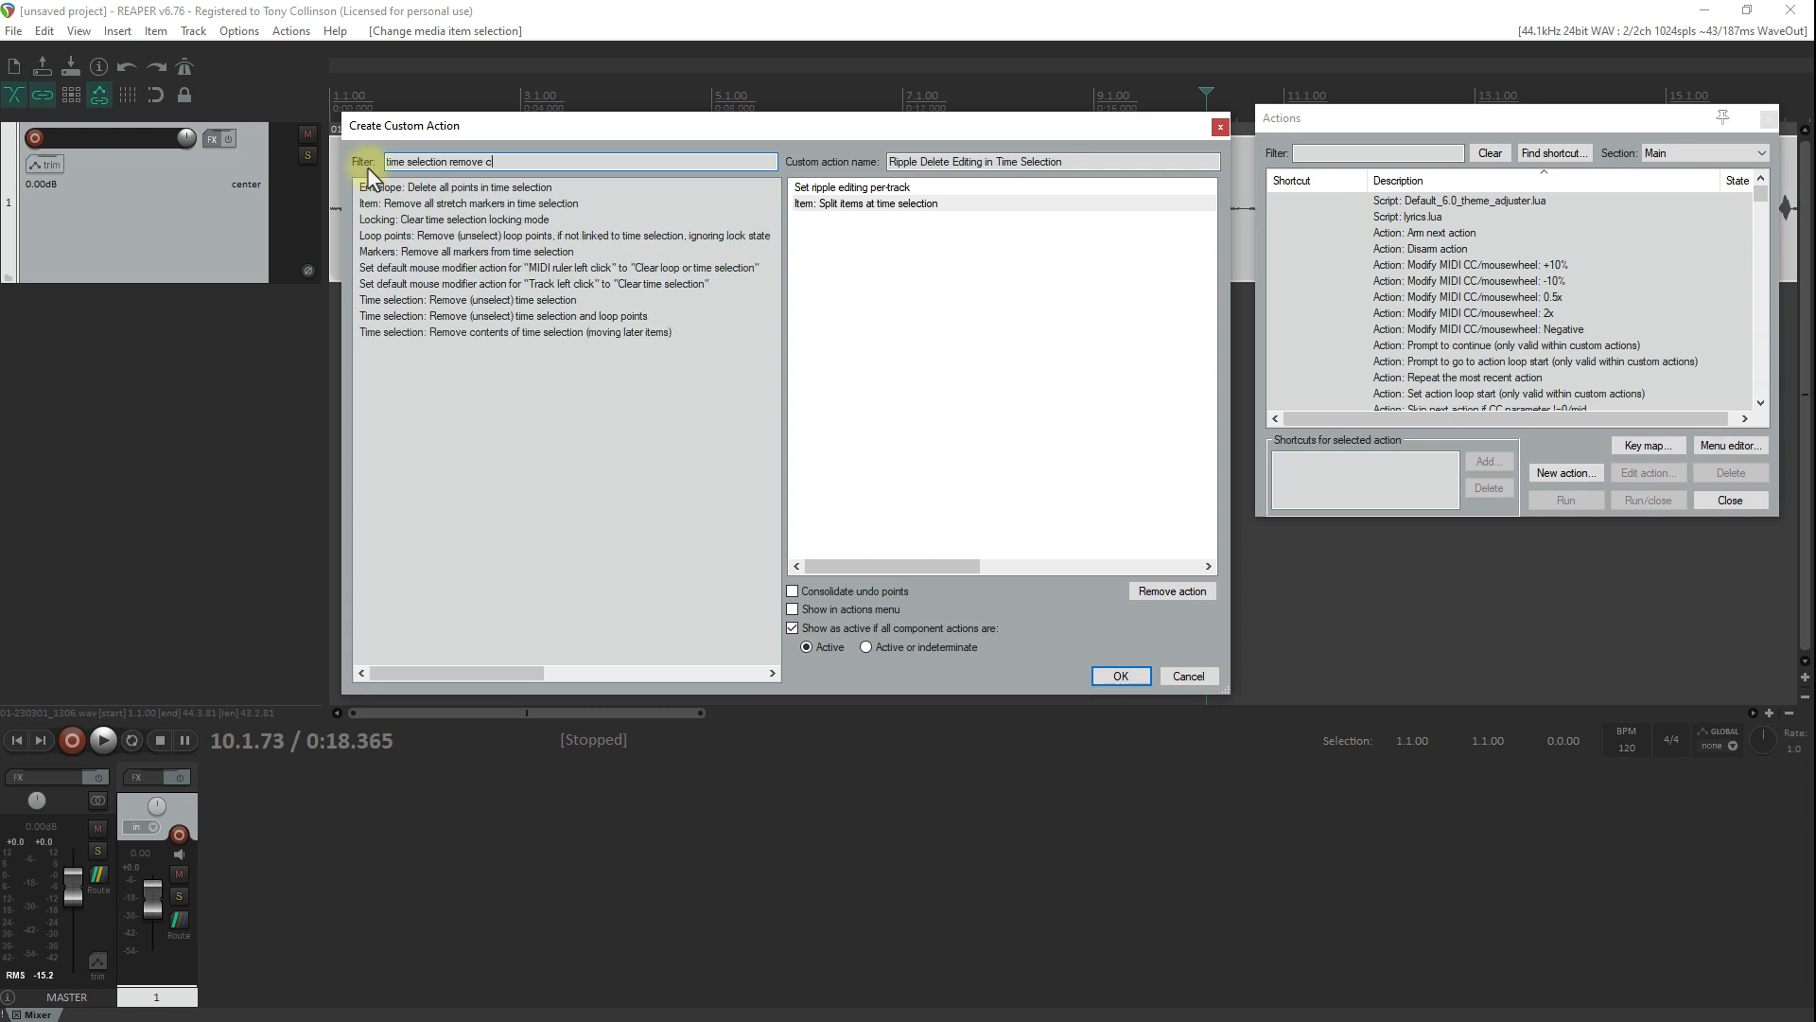
{"action": "type", "text": "ontents"}
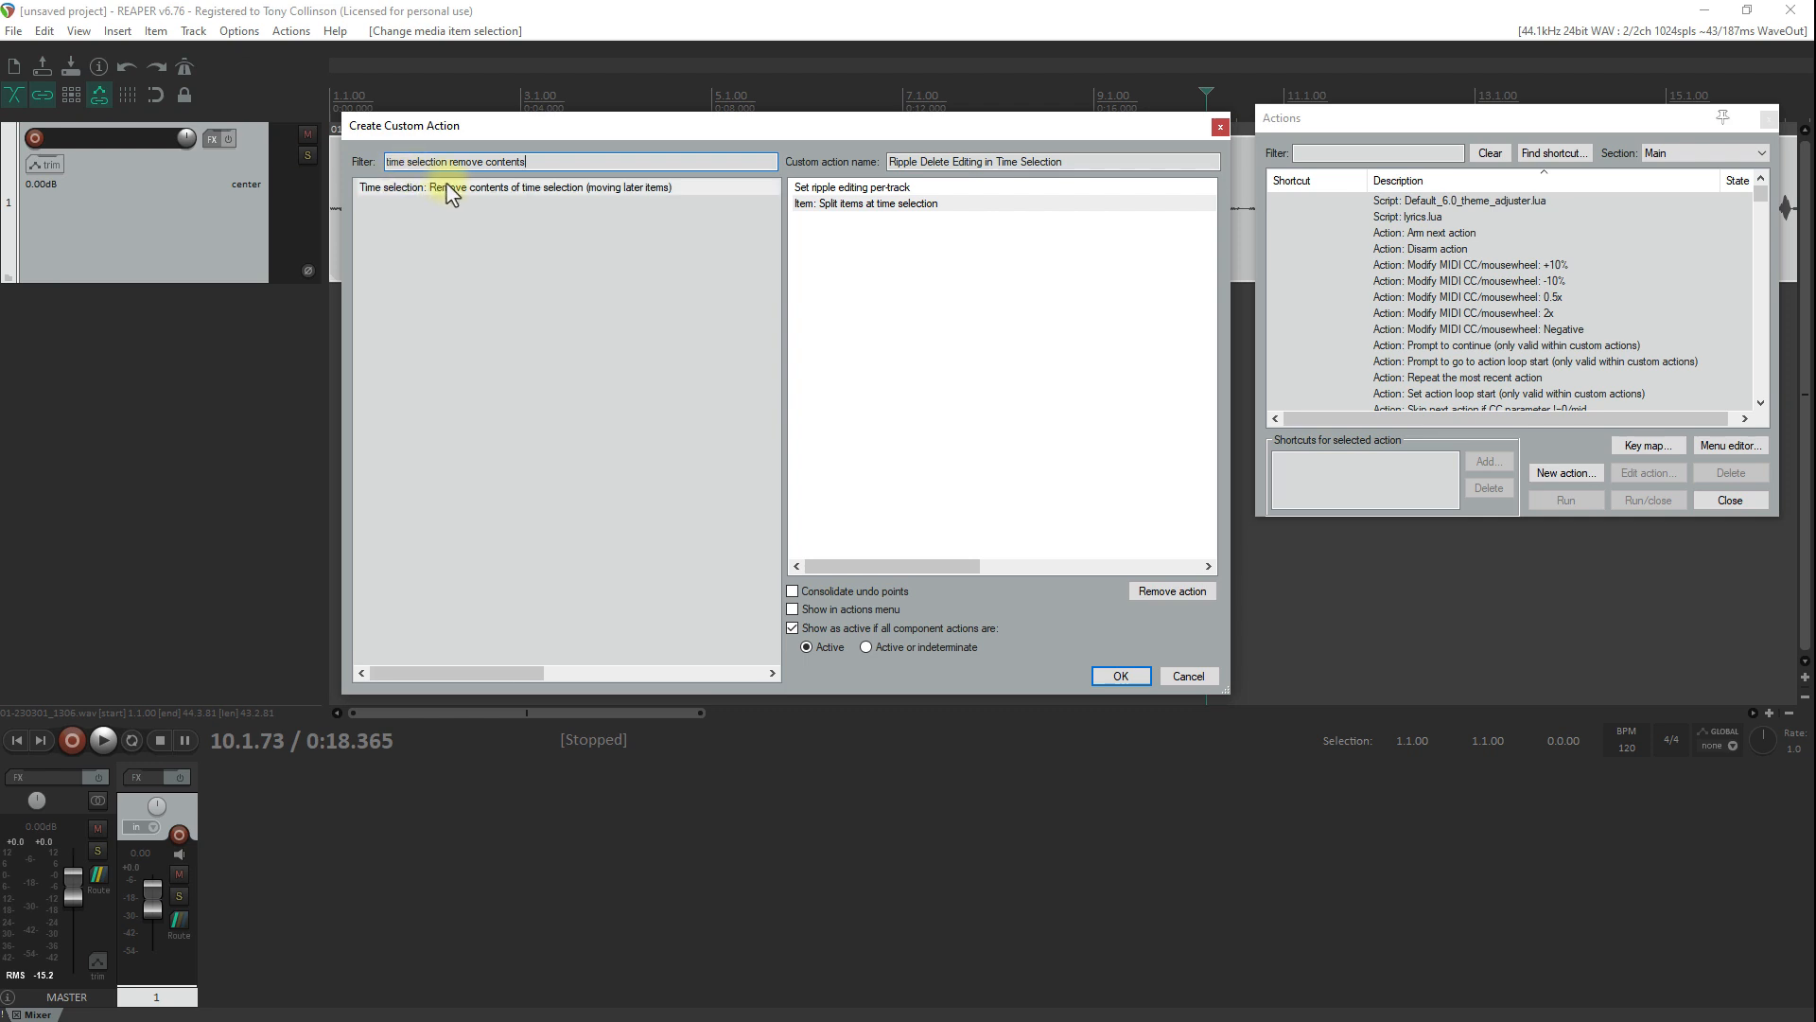
{"action": "left_click_drag", "start_coordinate": [651, 242], "coordinate": [842, 265]}
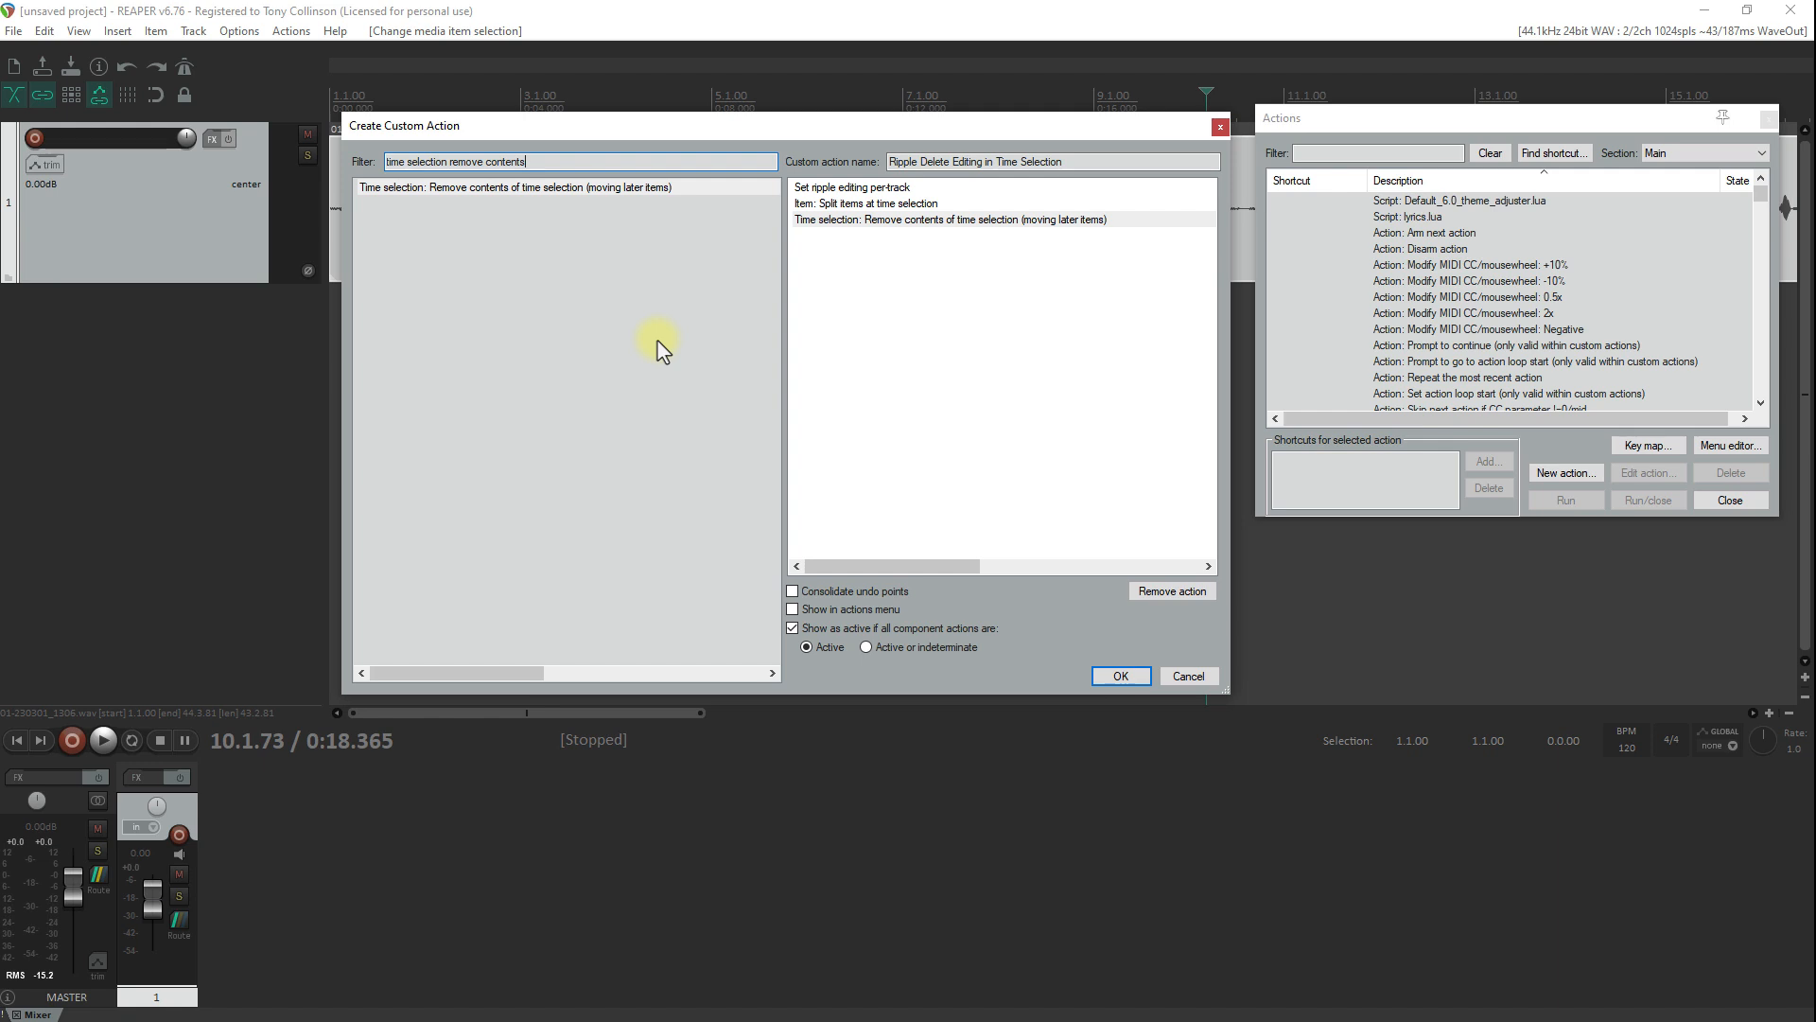
Find "Go to end of time selection" with the filter "go to end", insert it before the remove-contents action, and save the custom action
{"action": "left_click_drag", "start_coordinate": [544, 162], "coordinate": [354, 156]}
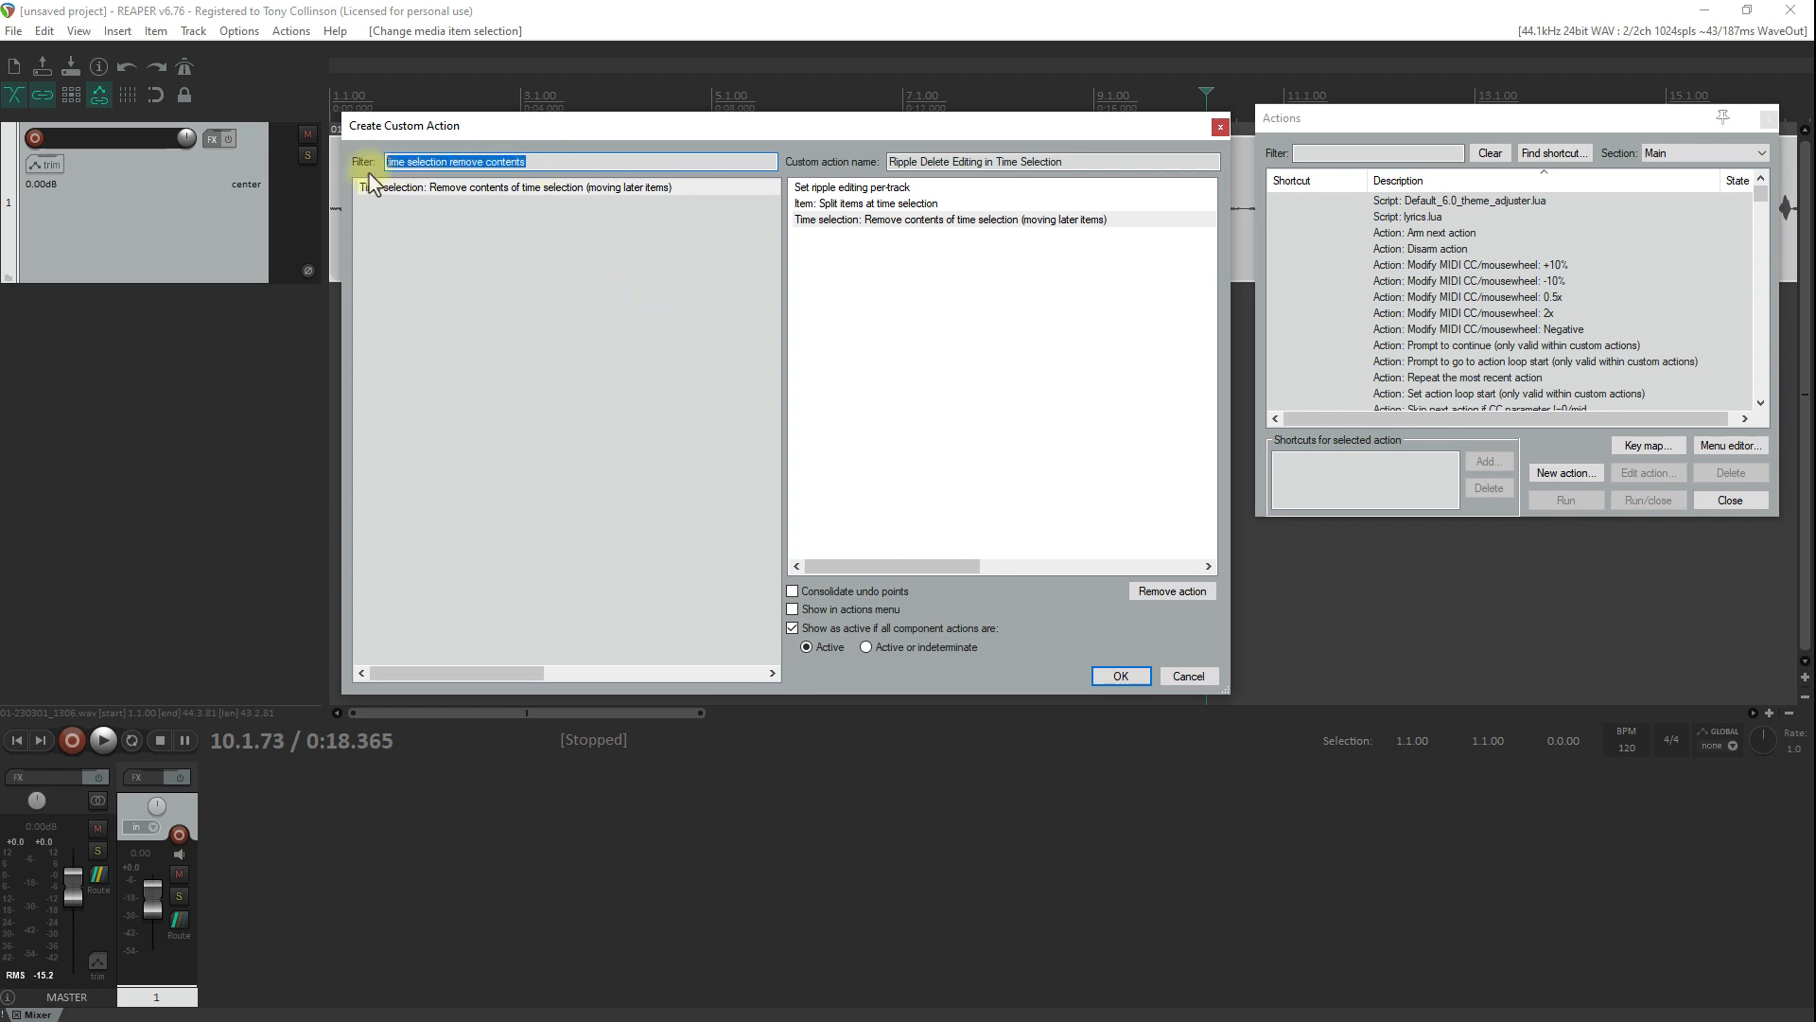
{"action": "type", "text": "got"}
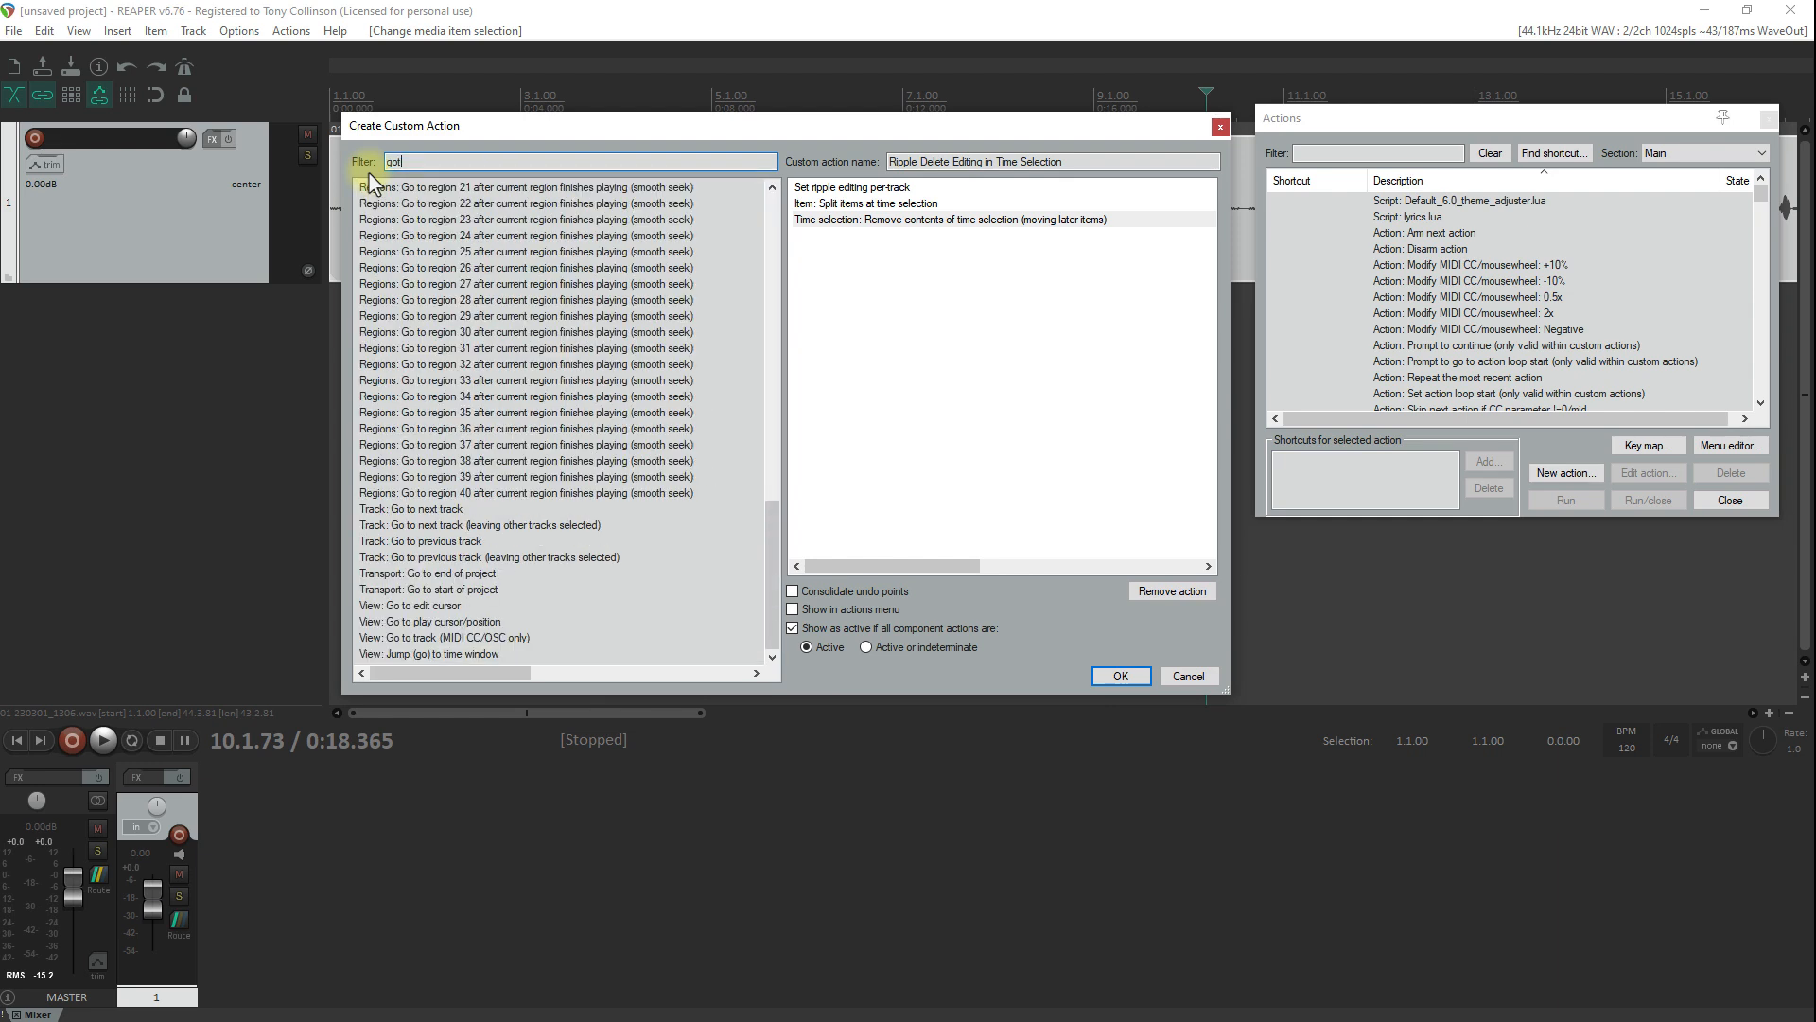
{"action": "key", "text": "BackSpace"}
{"action": "type", "text": "to end"}
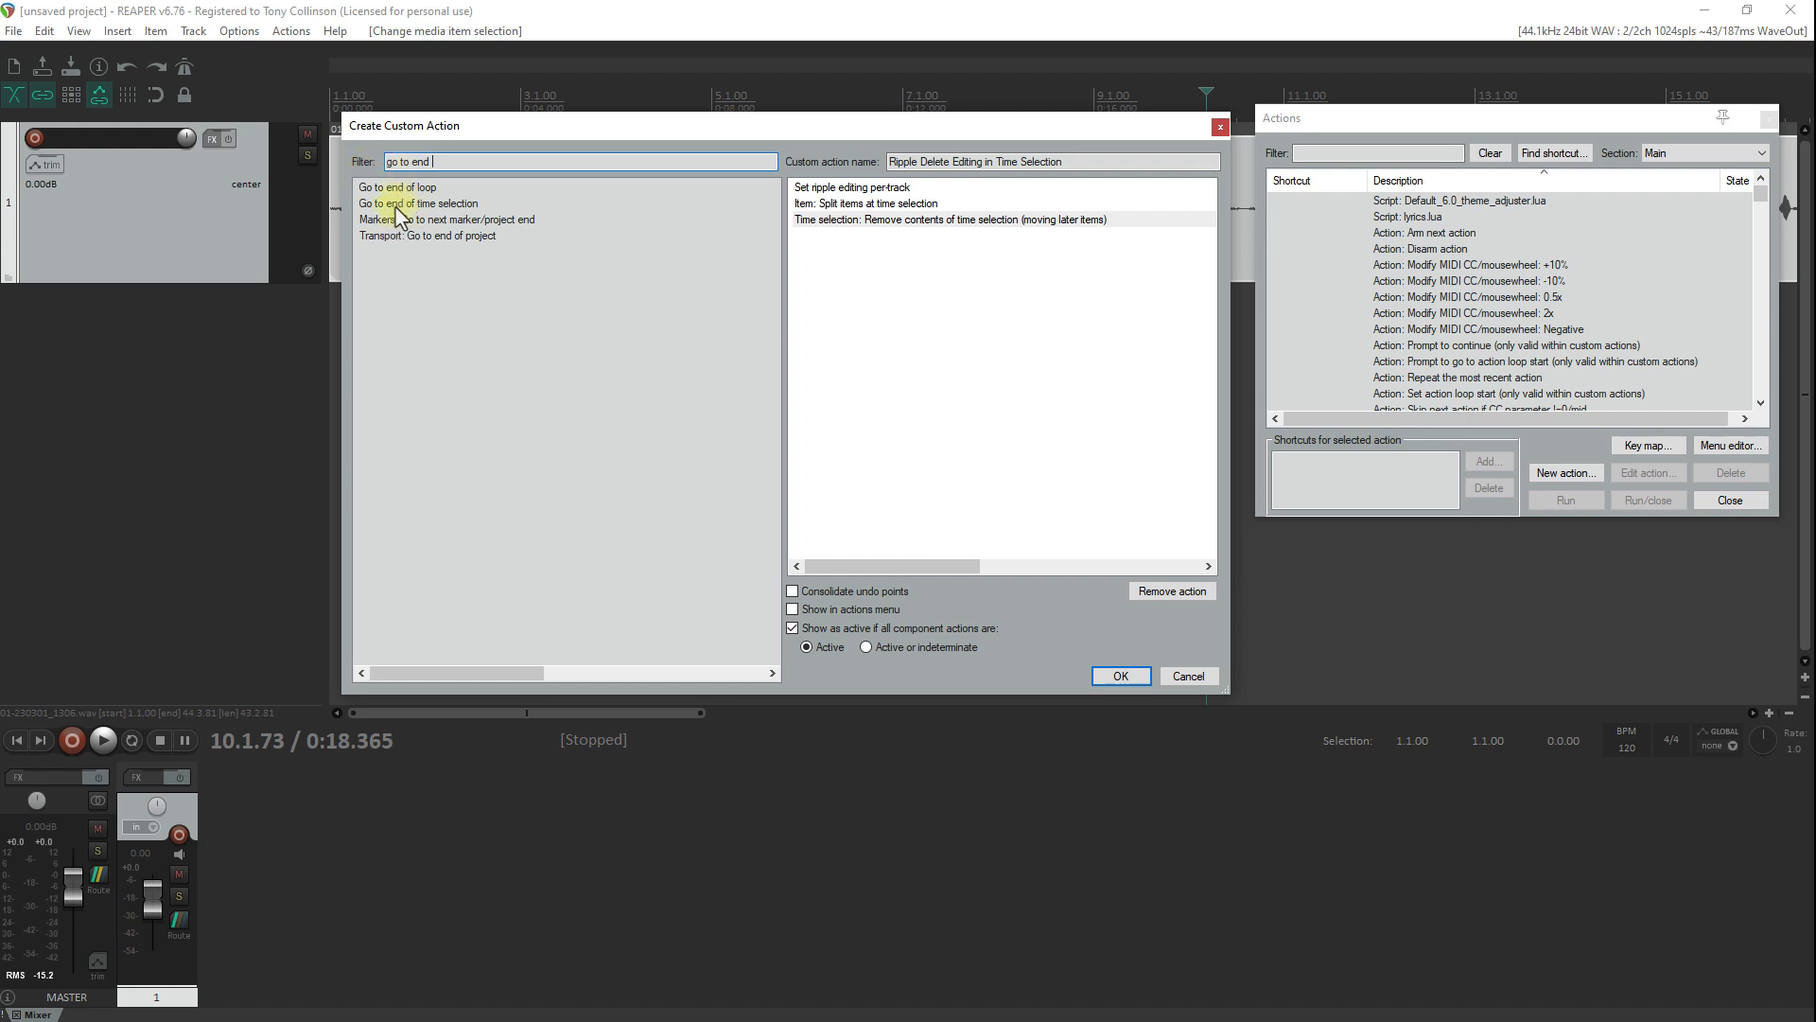
{"action": "left_click", "coordinate": [394, 204]}
{"action": "left_click_drag", "start_coordinate": [395, 206], "coordinate": [796, 225]}
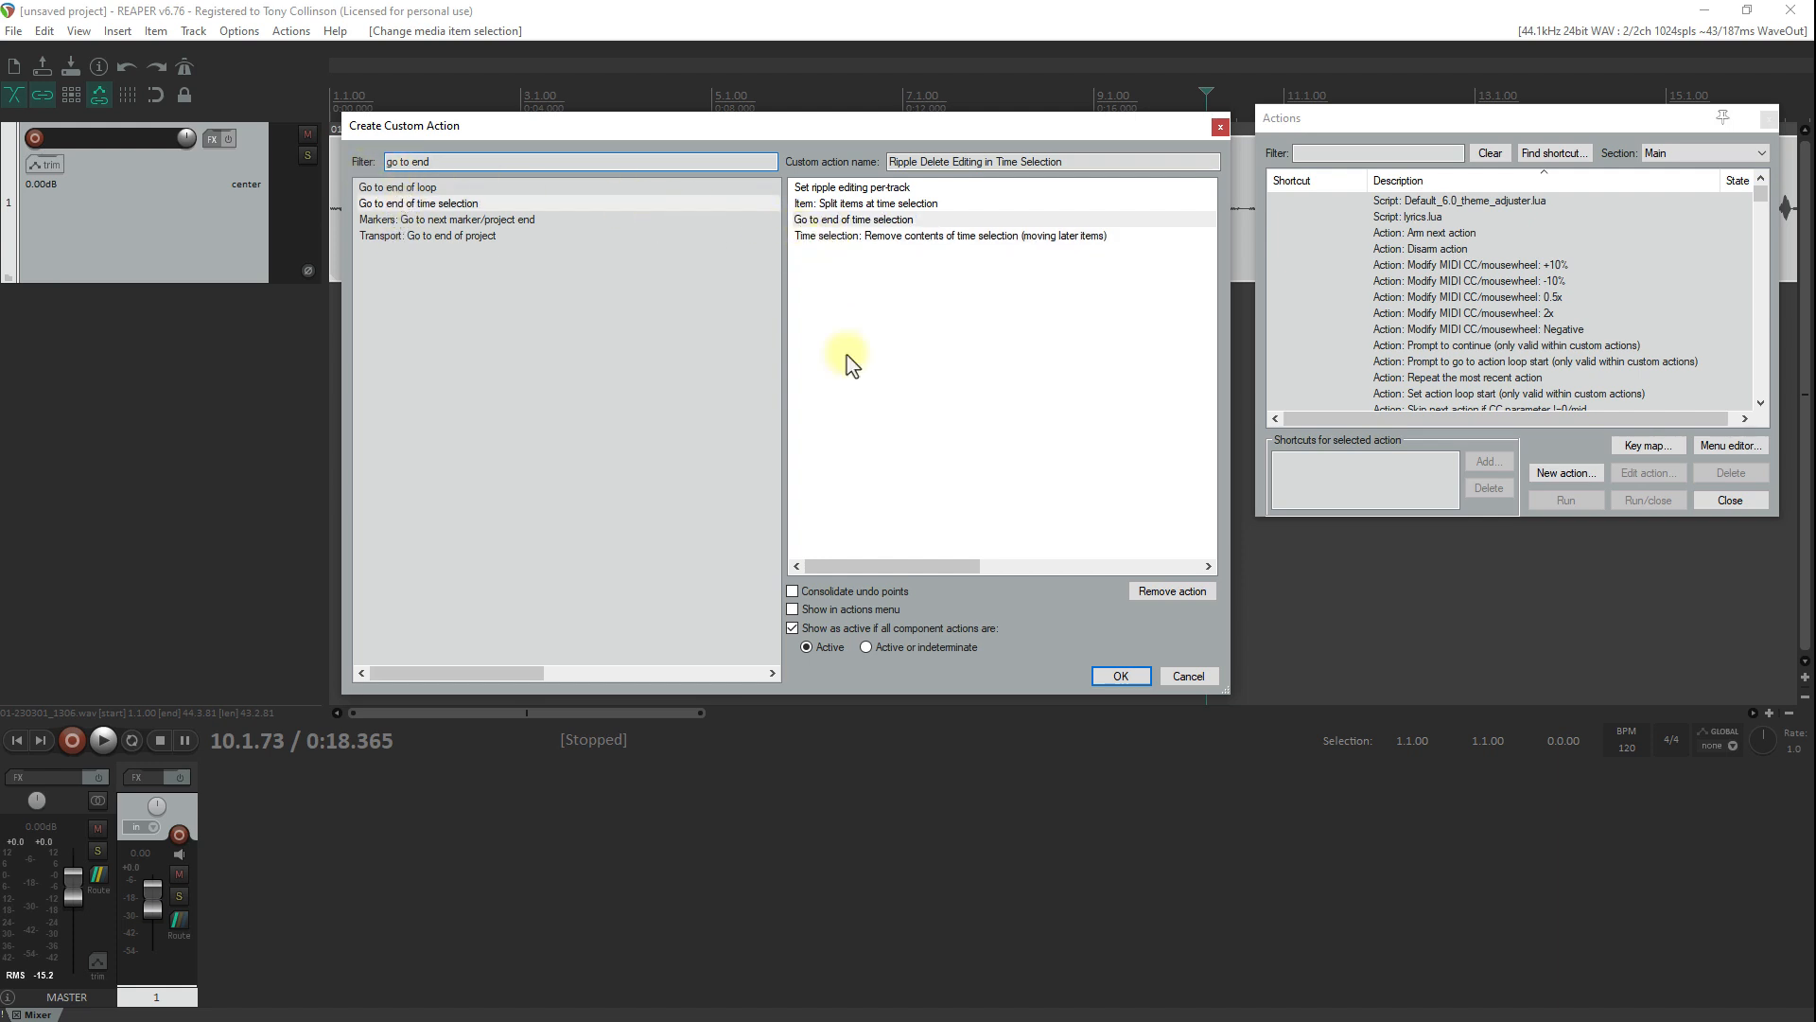
{"action": "left_click", "coordinate": [1118, 675]}
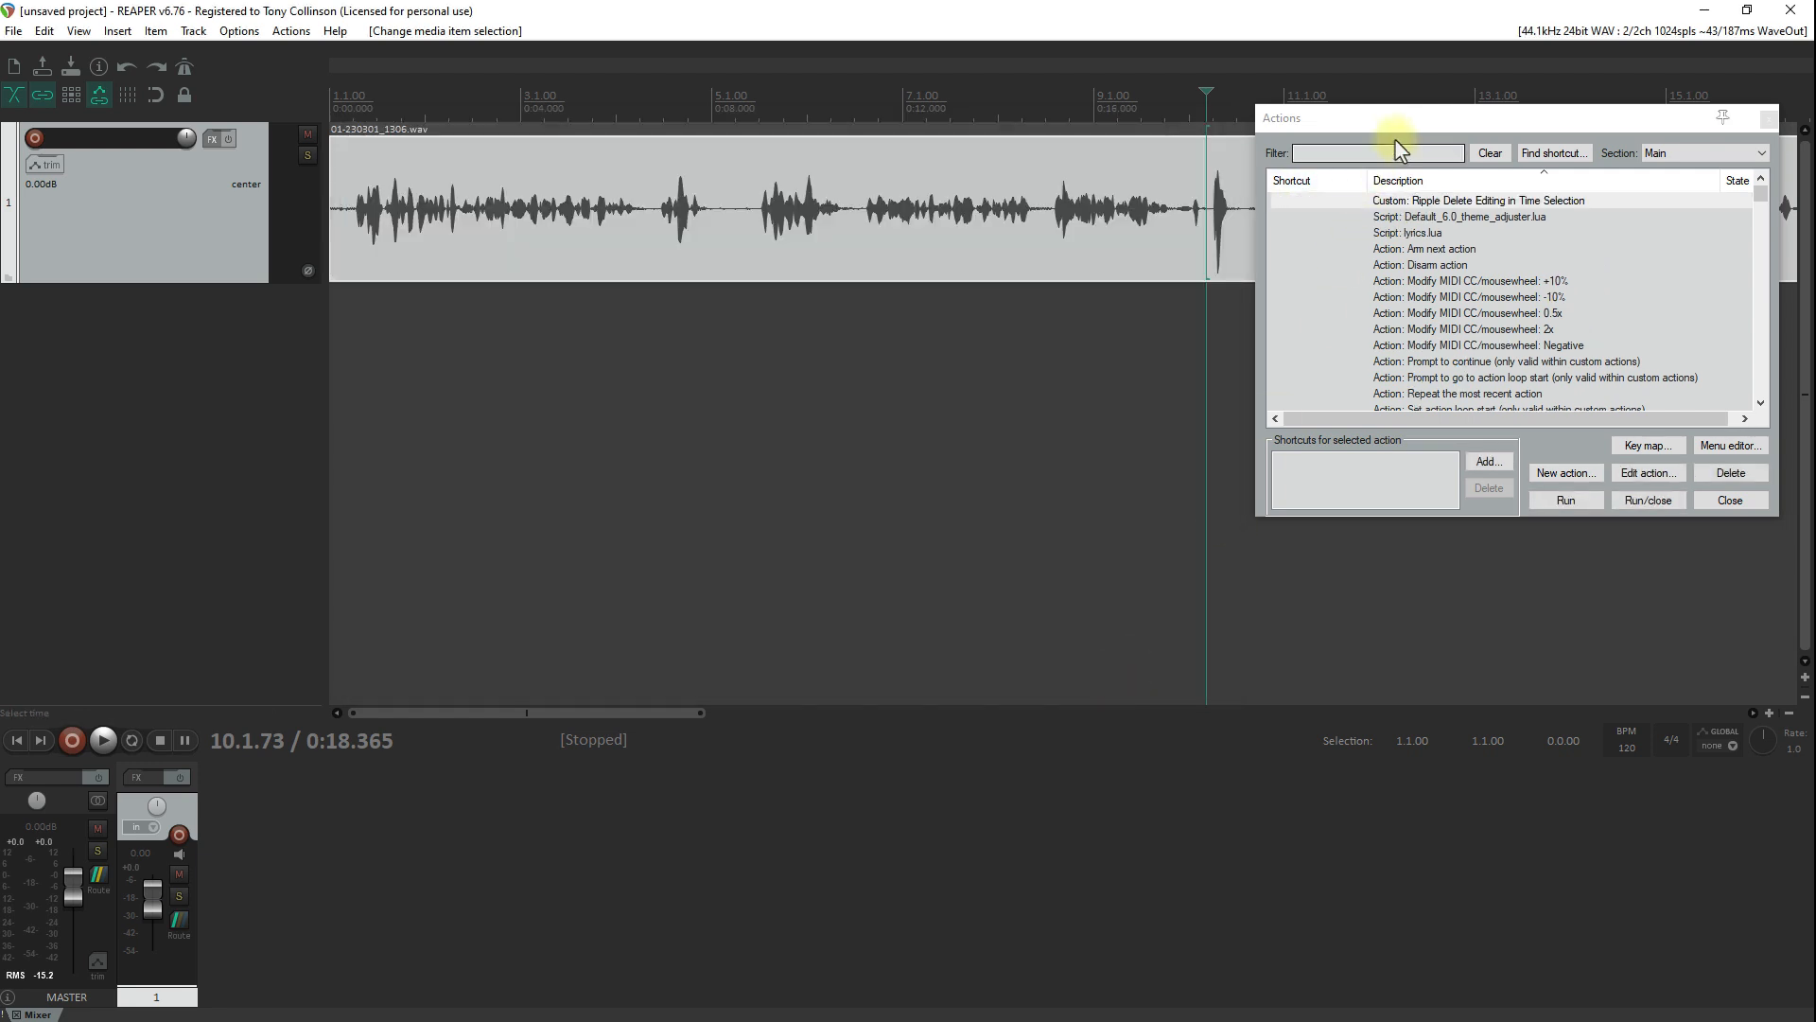
Assign "/" as the shortcut for "Custom: Ripple Delete Editing in Time Selection" and close the action list
{"action": "left_click_drag", "start_coordinate": [1394, 119], "coordinate": [804, 144]}
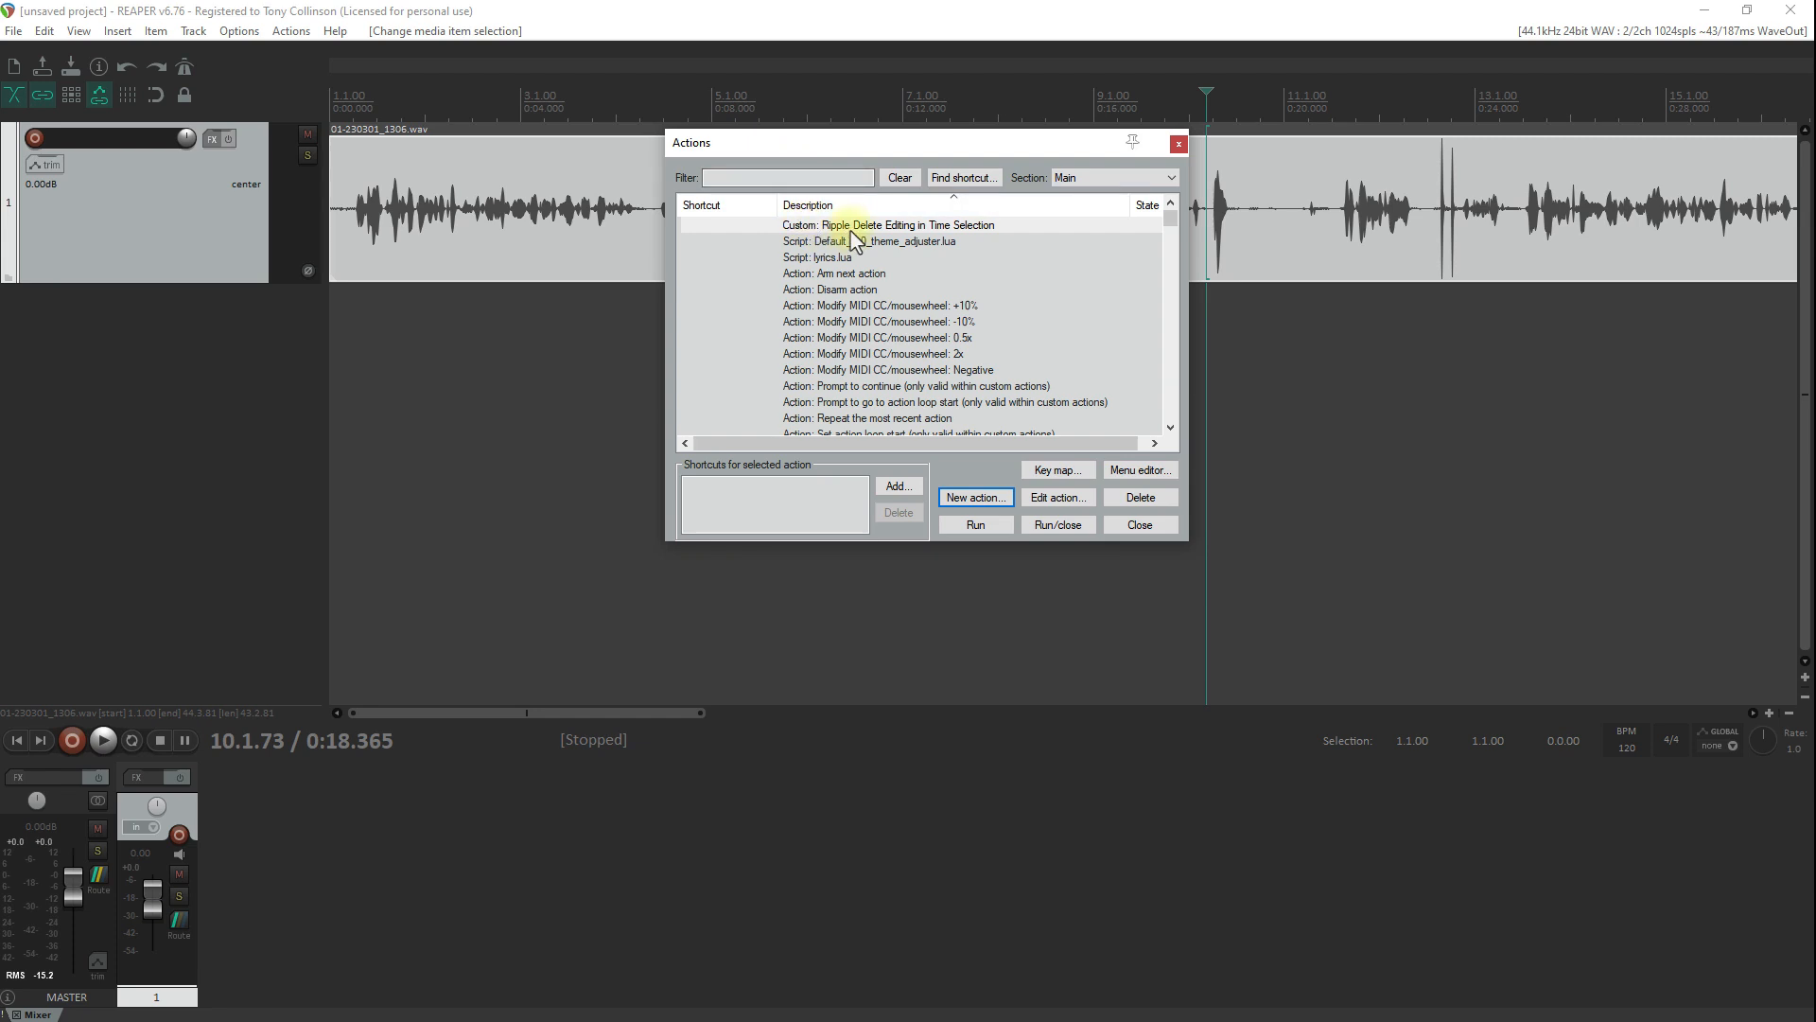
{"action": "left_click", "coordinate": [951, 237]}
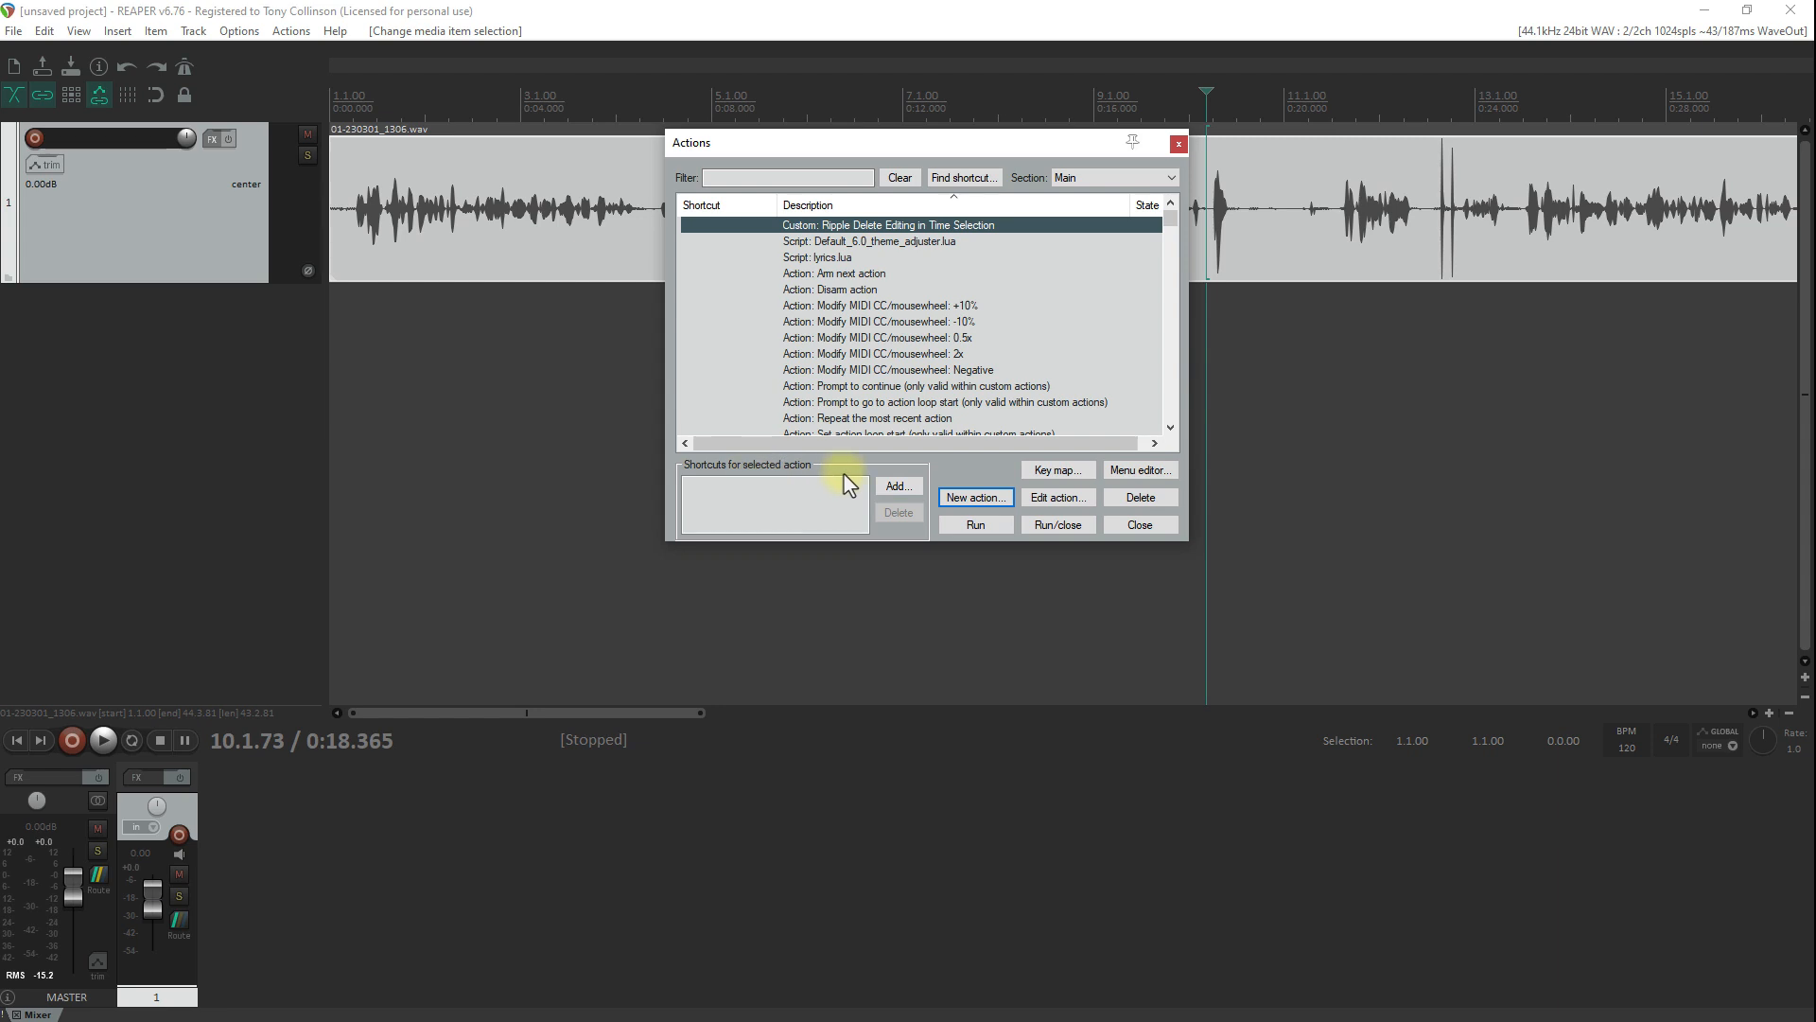
{"action": "left_click", "coordinate": [896, 487]}
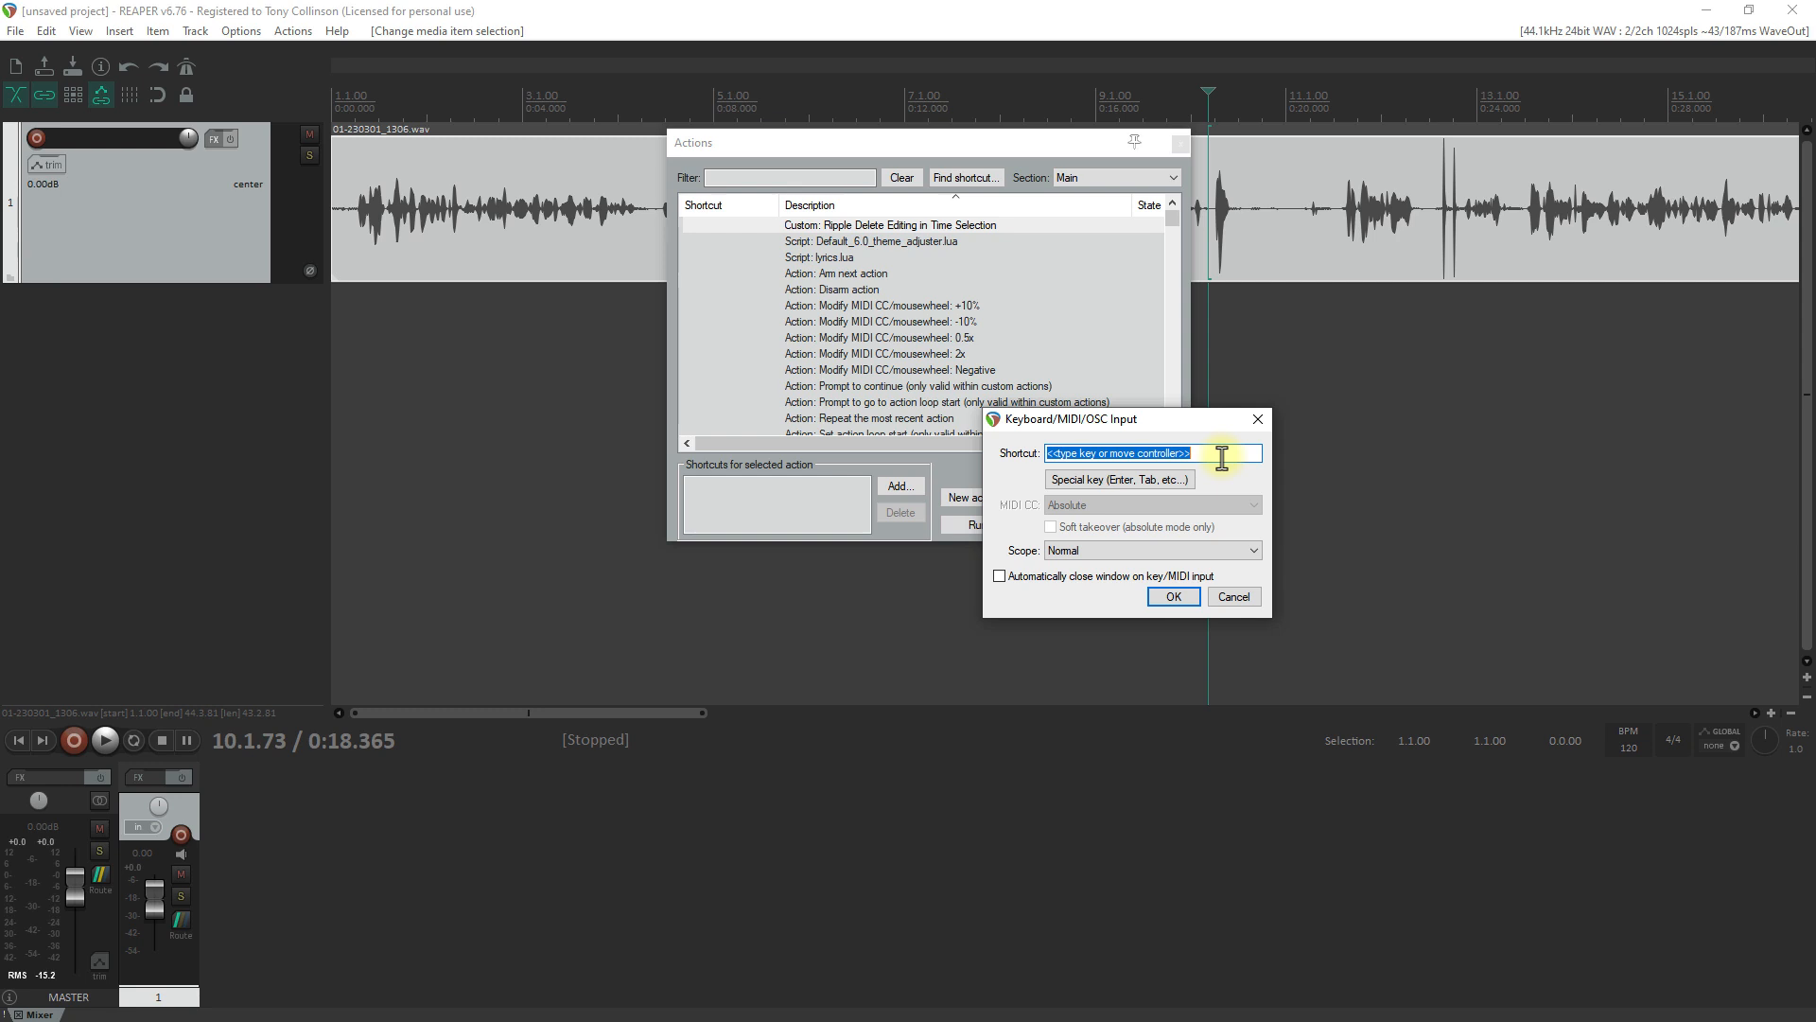
{"action": "key", "text": "slash"}
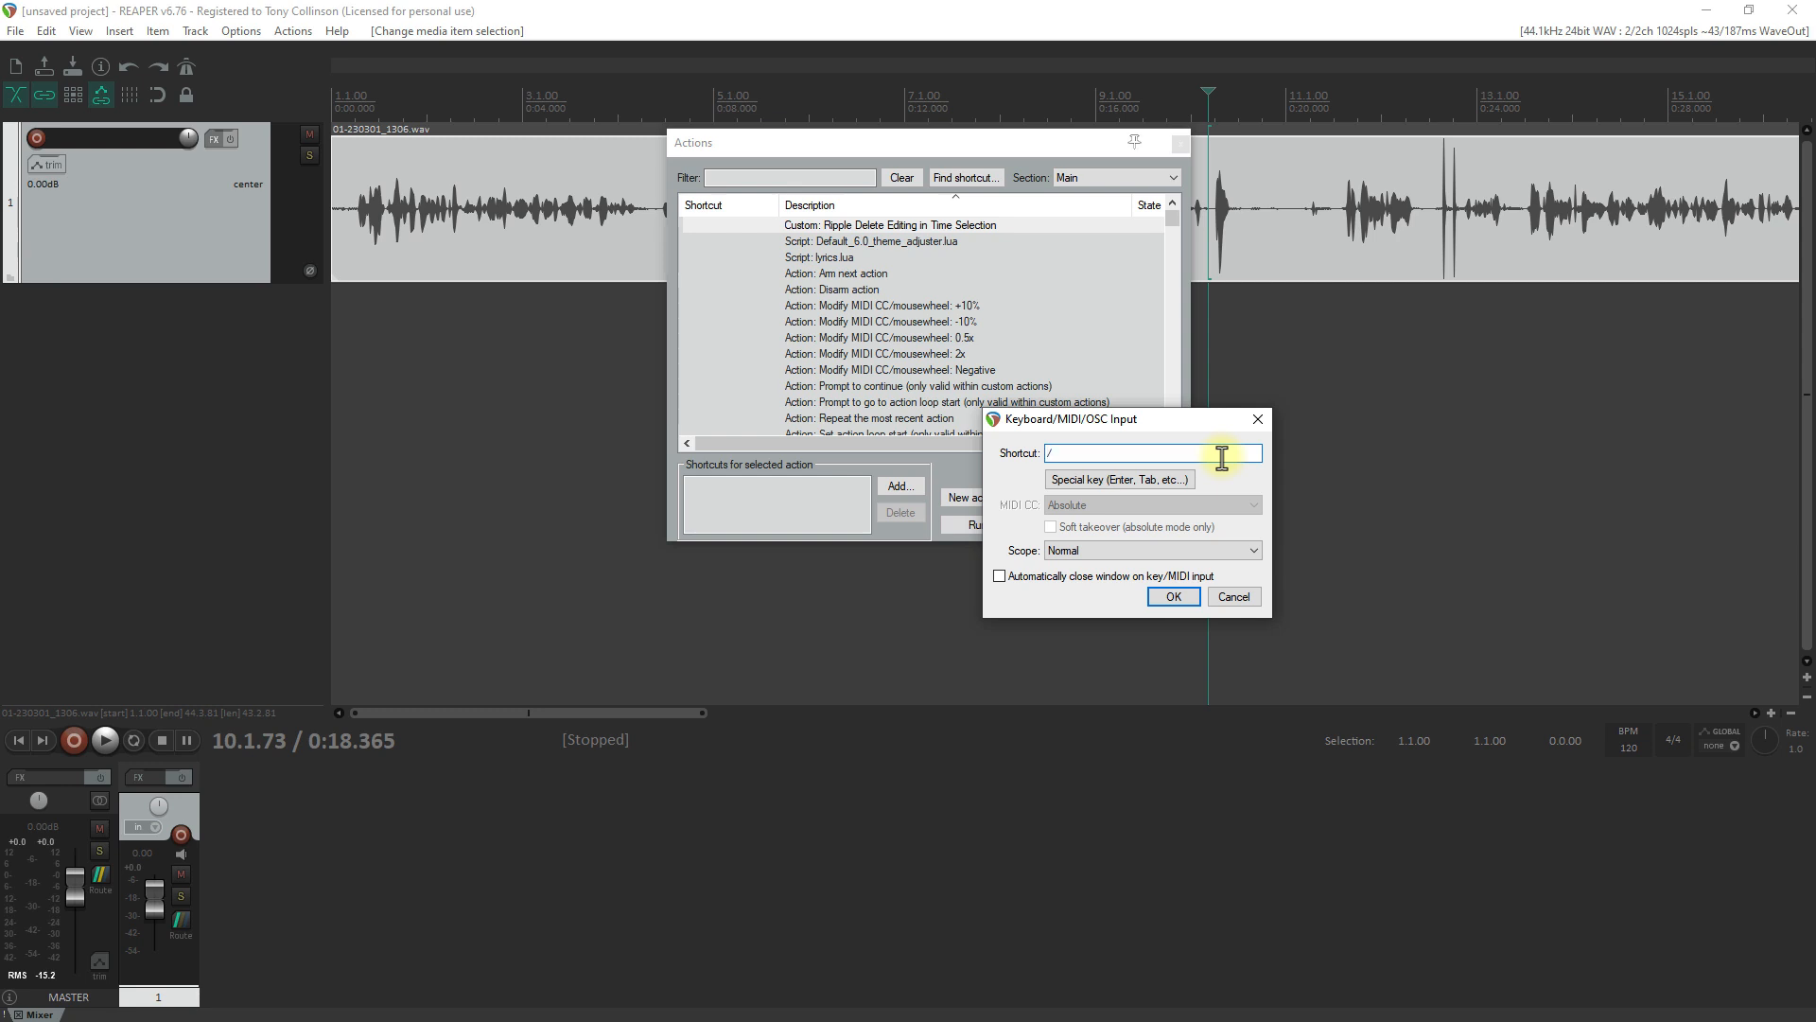
{"action": "left_click", "coordinate": [1173, 596]}
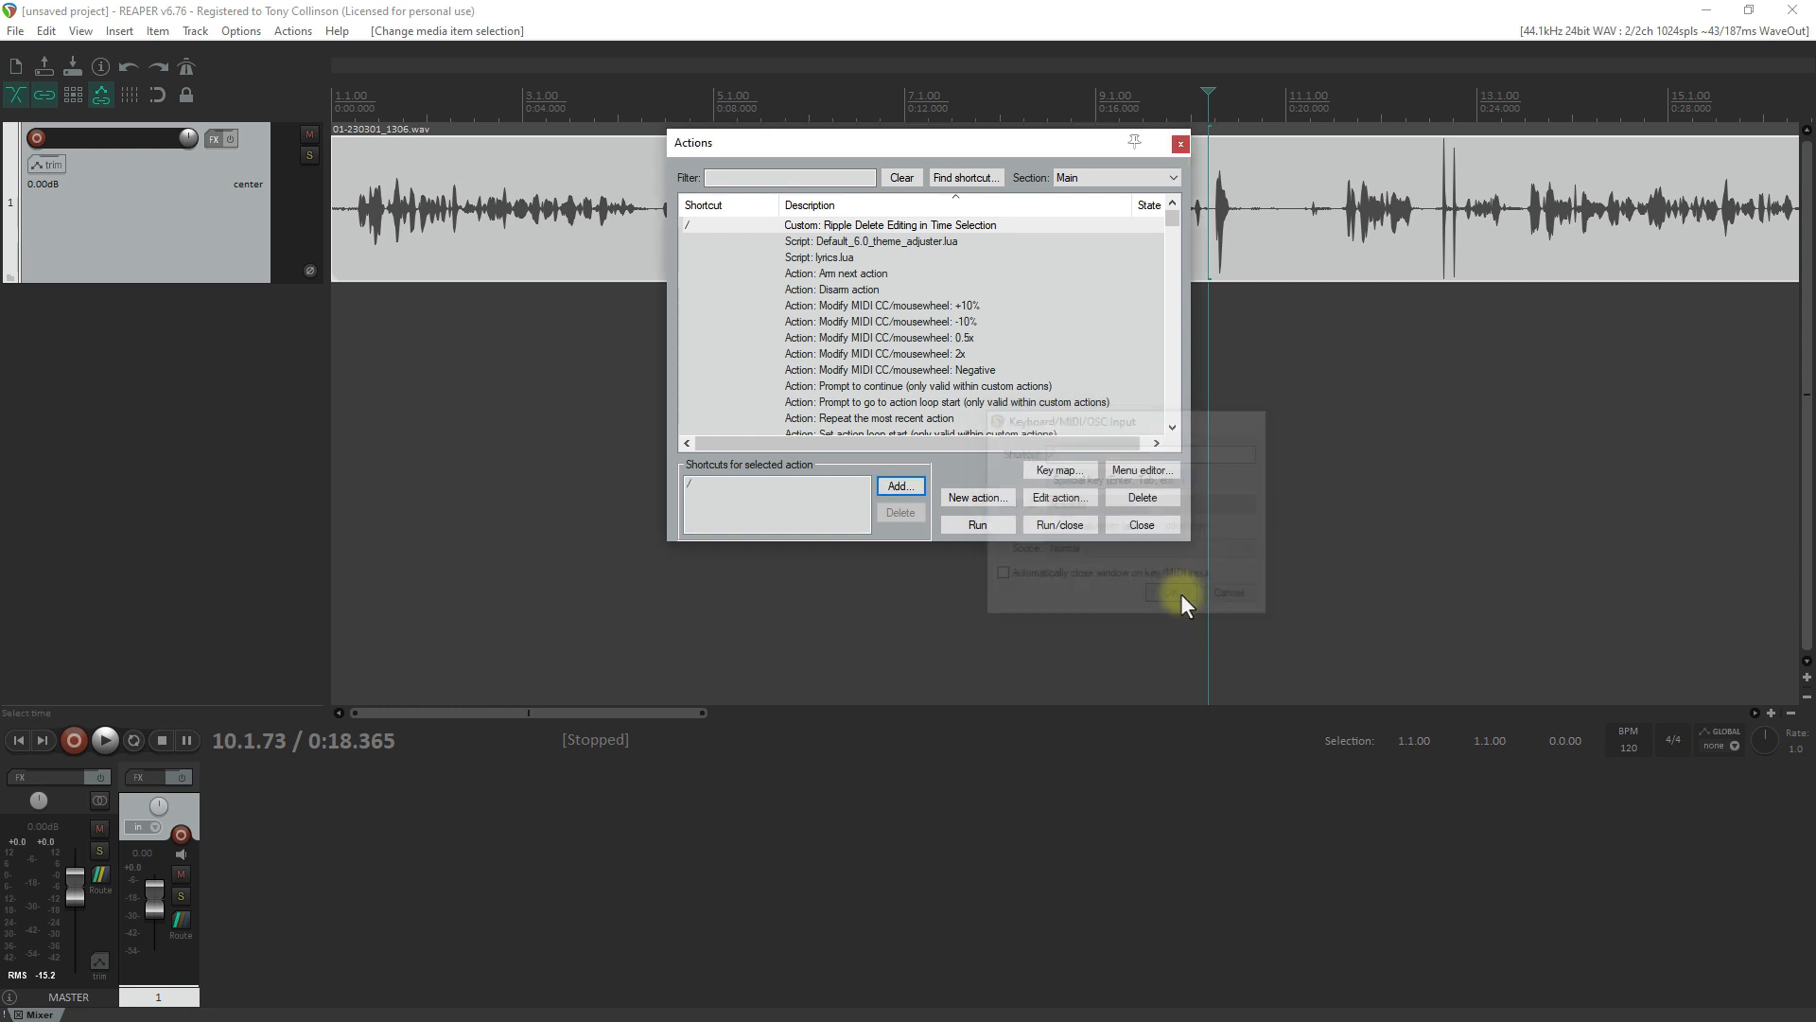
{"action": "left_click", "coordinate": [1142, 525]}
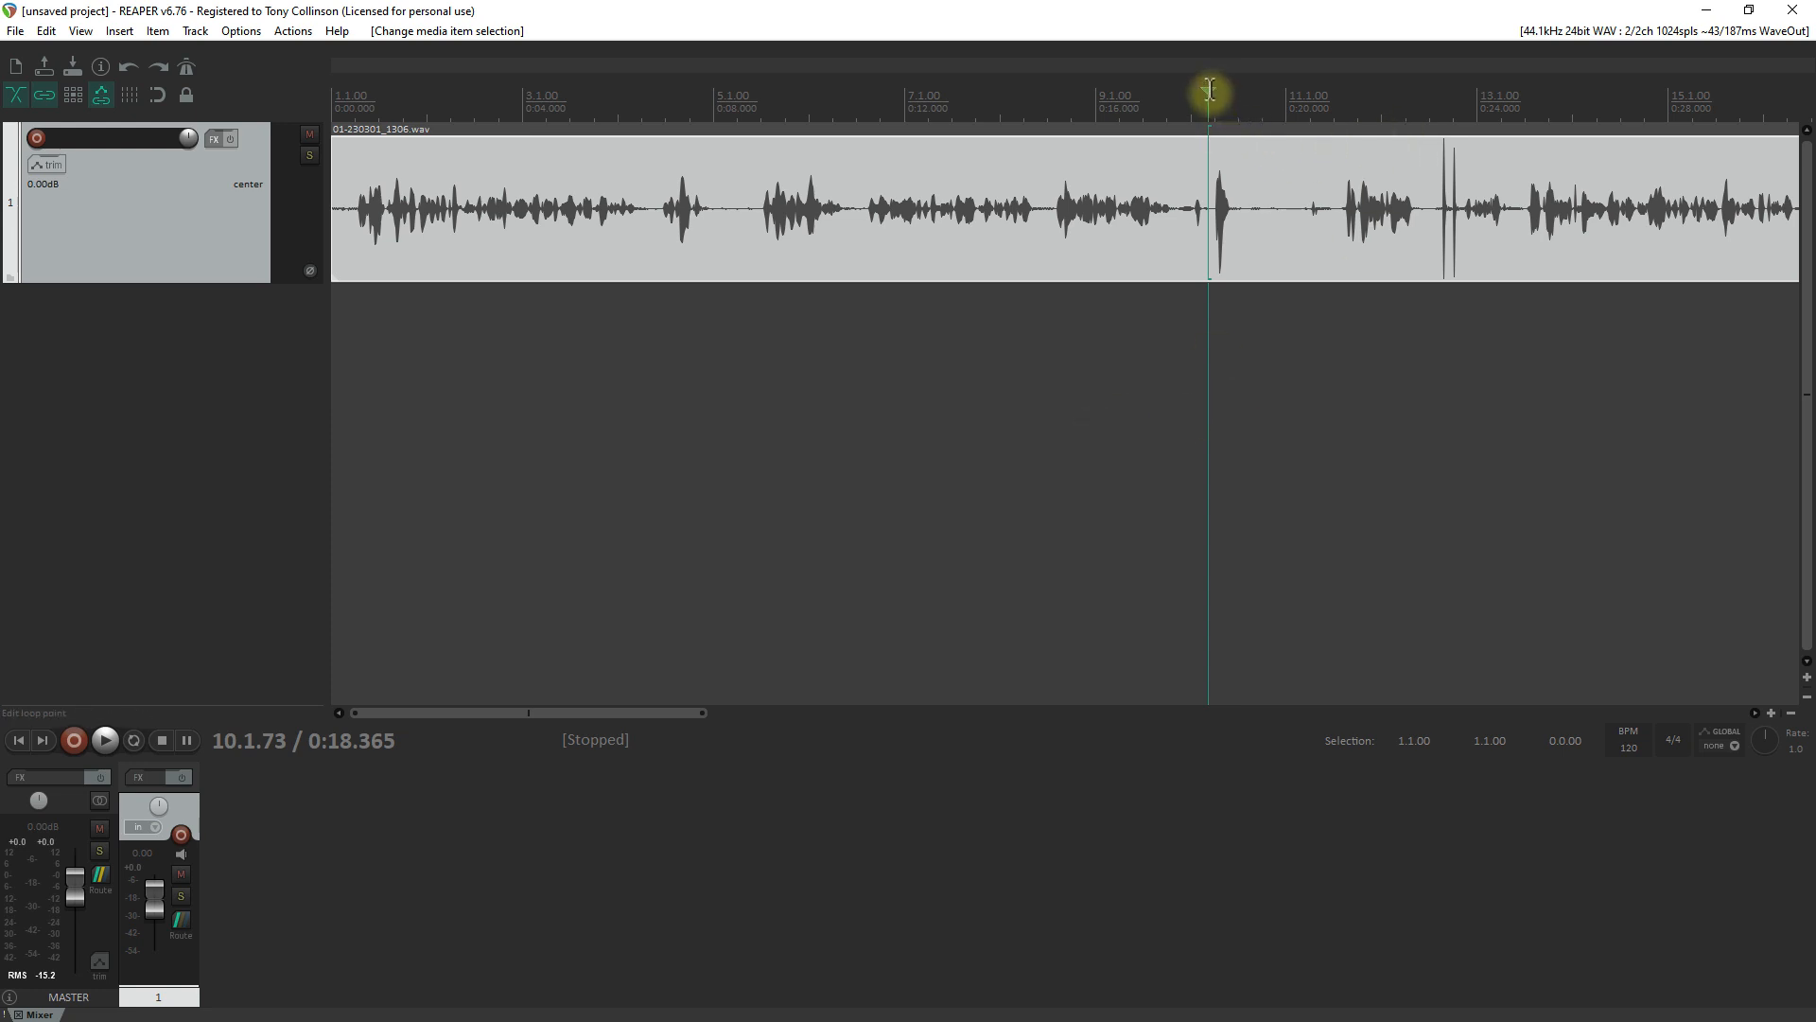
Set a time selection from about 10.1.81 to 13.2.57 around the first mistake and ripple-delete it with the custom action
{"action": "left_click_drag", "start_coordinate": [1211, 91], "coordinate": [1044, 115]}
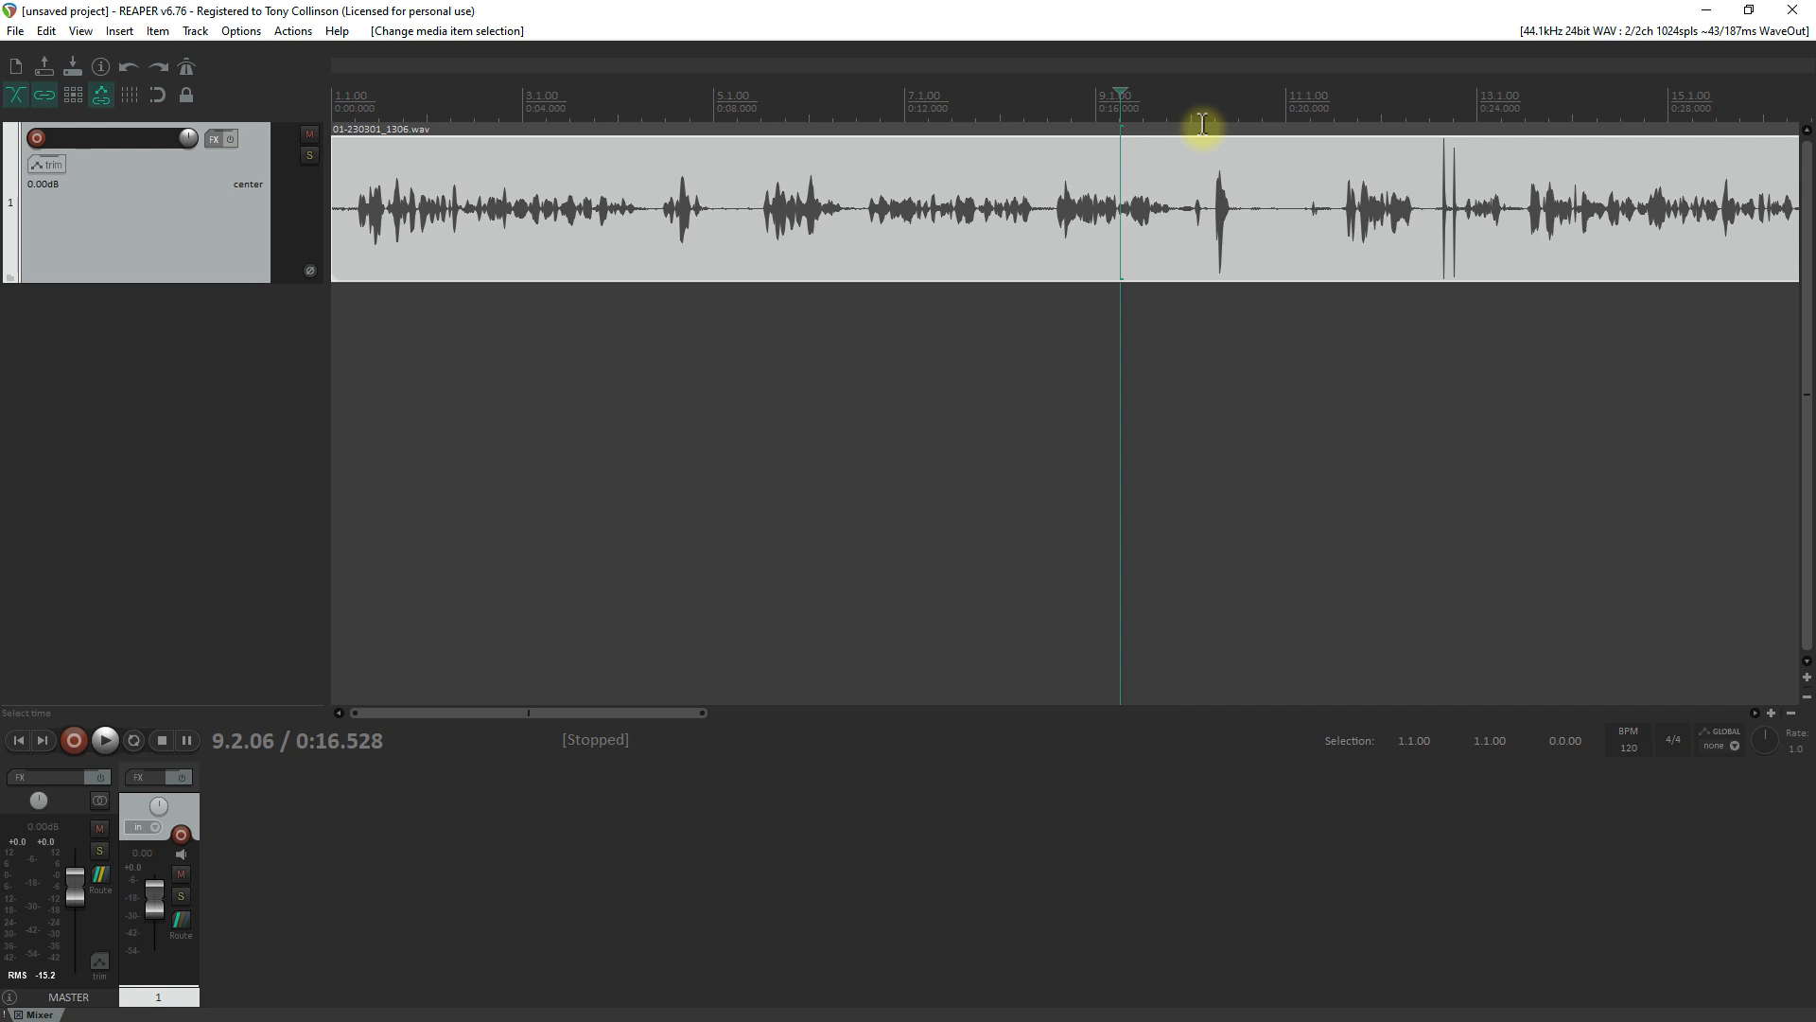
{"action": "left_click_drag", "start_coordinate": [1198, 129], "coordinate": [1515, 161]}
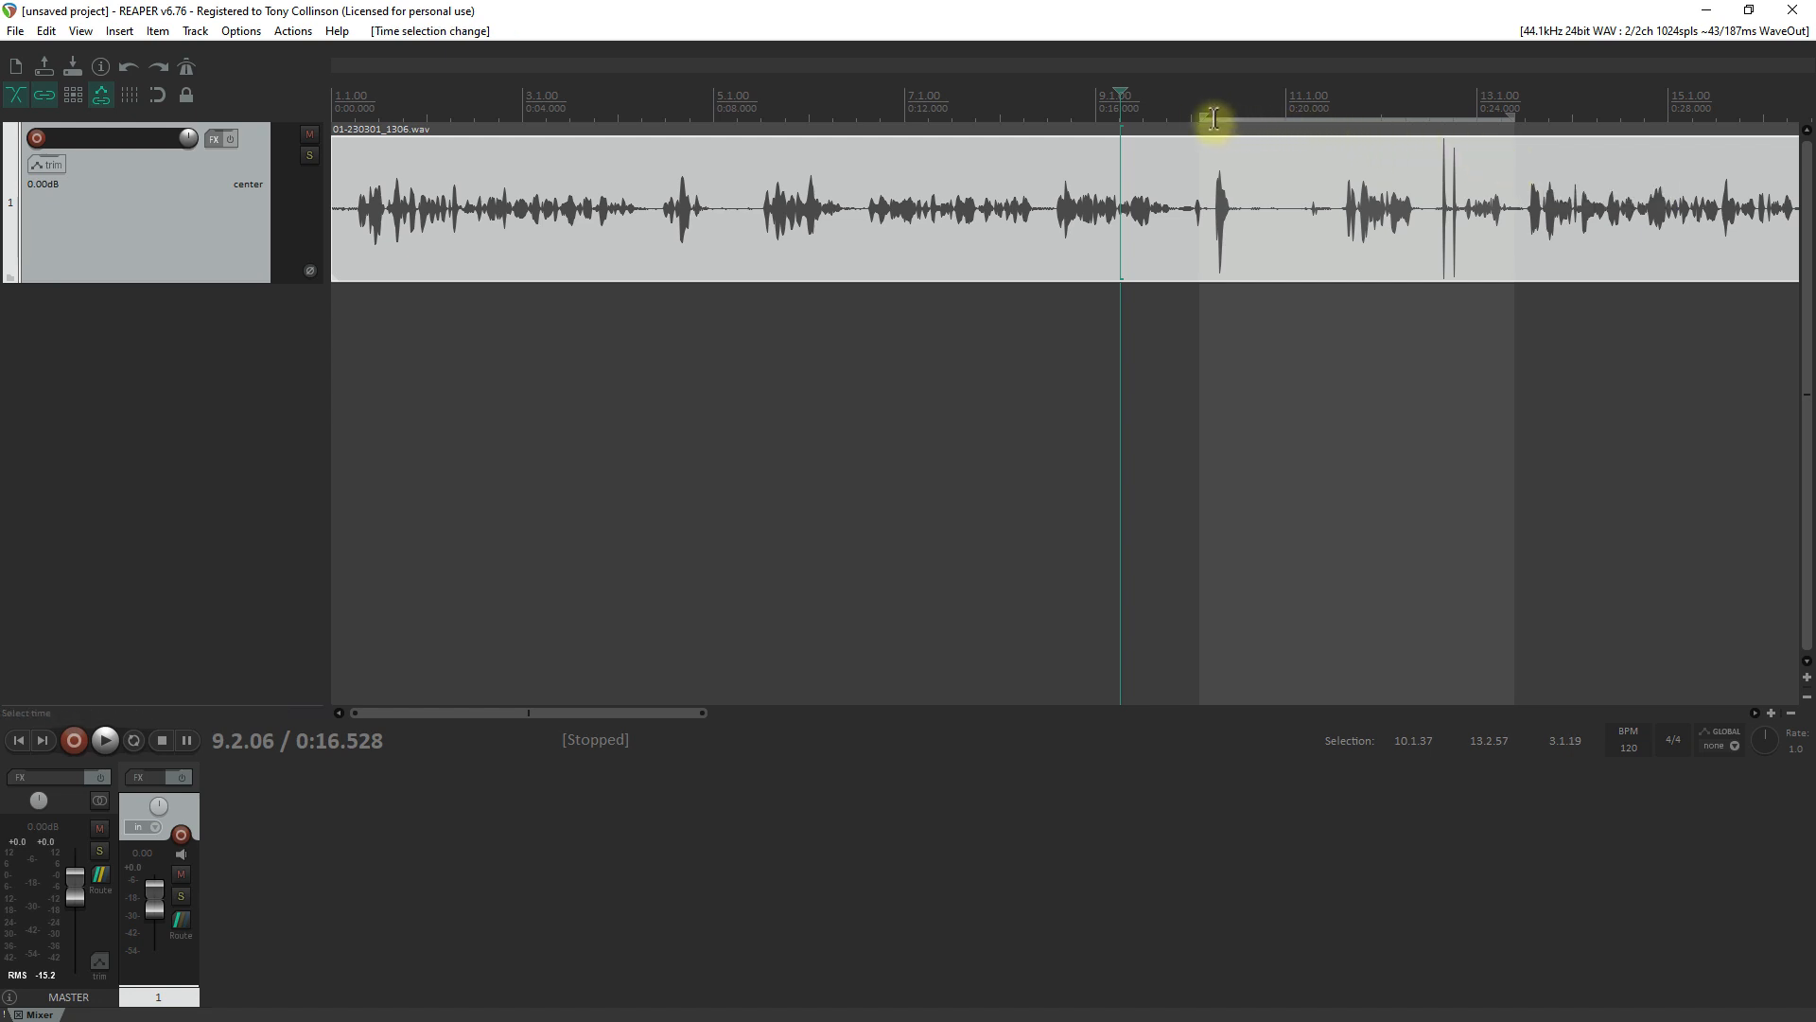
{"action": "left_click_drag", "start_coordinate": [1202, 117], "coordinate": [1209, 117]}
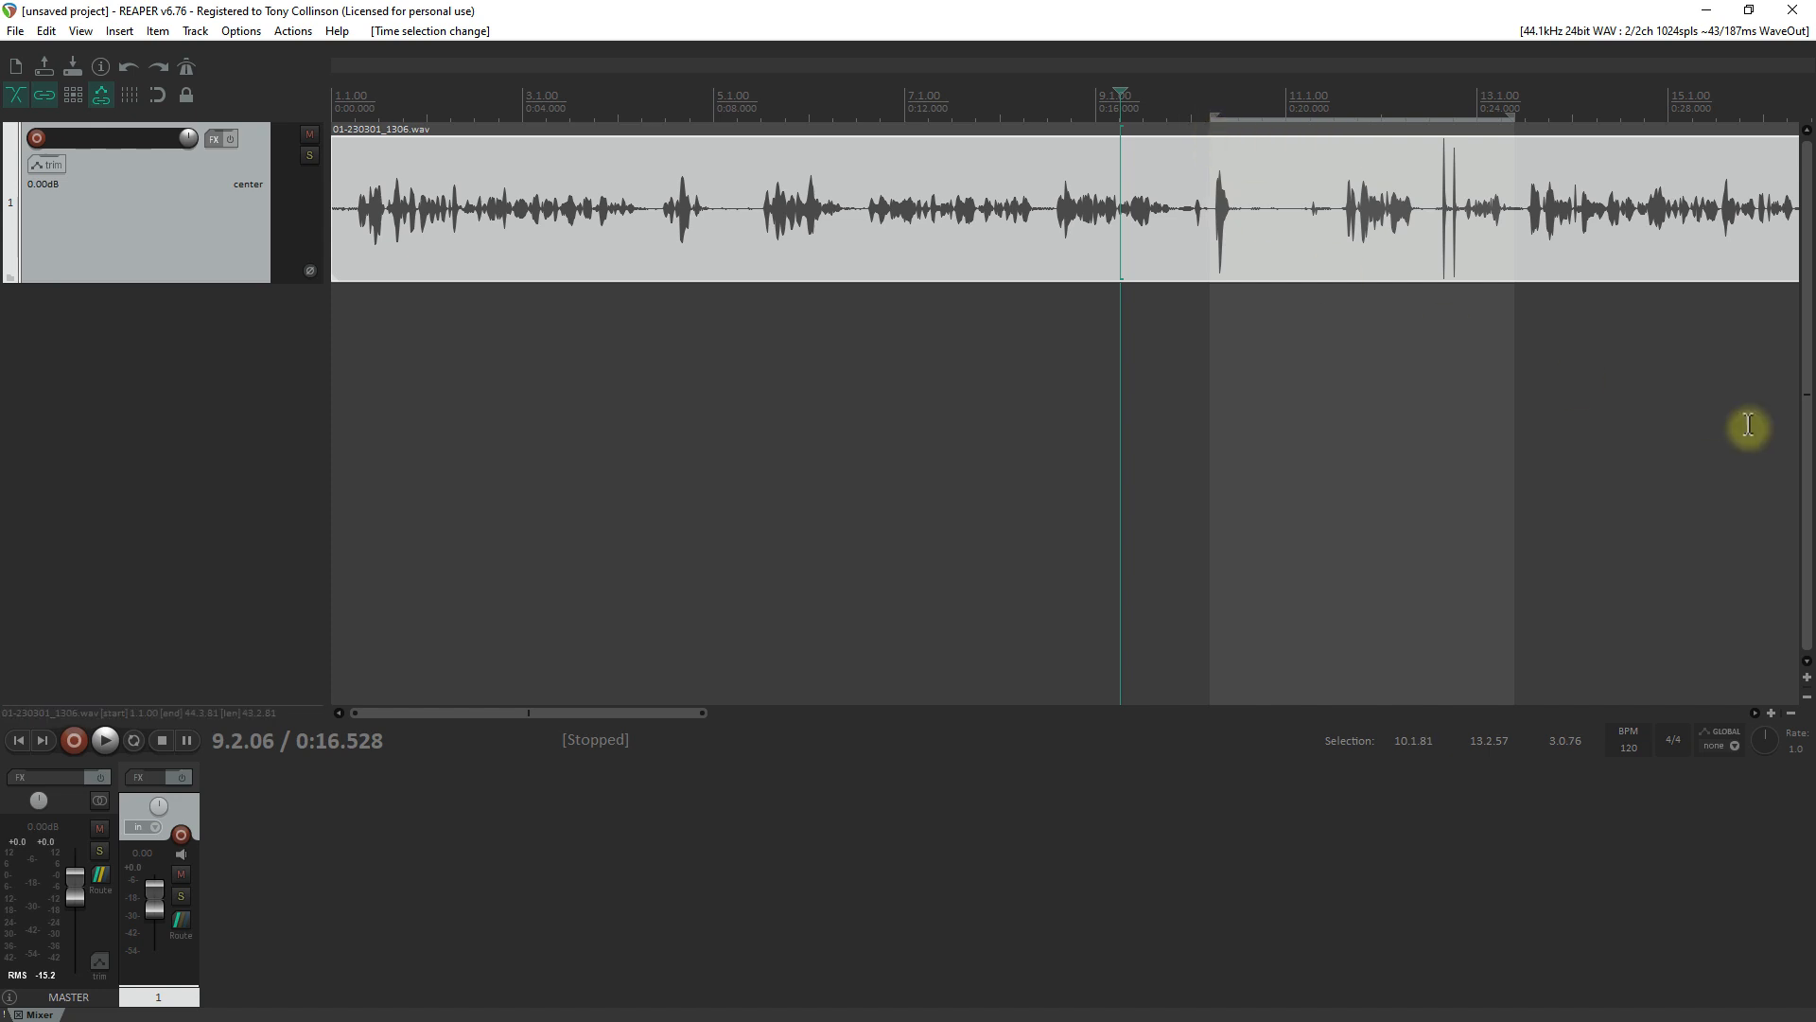
{"action": "key", "text": "ctrl+Delete"}
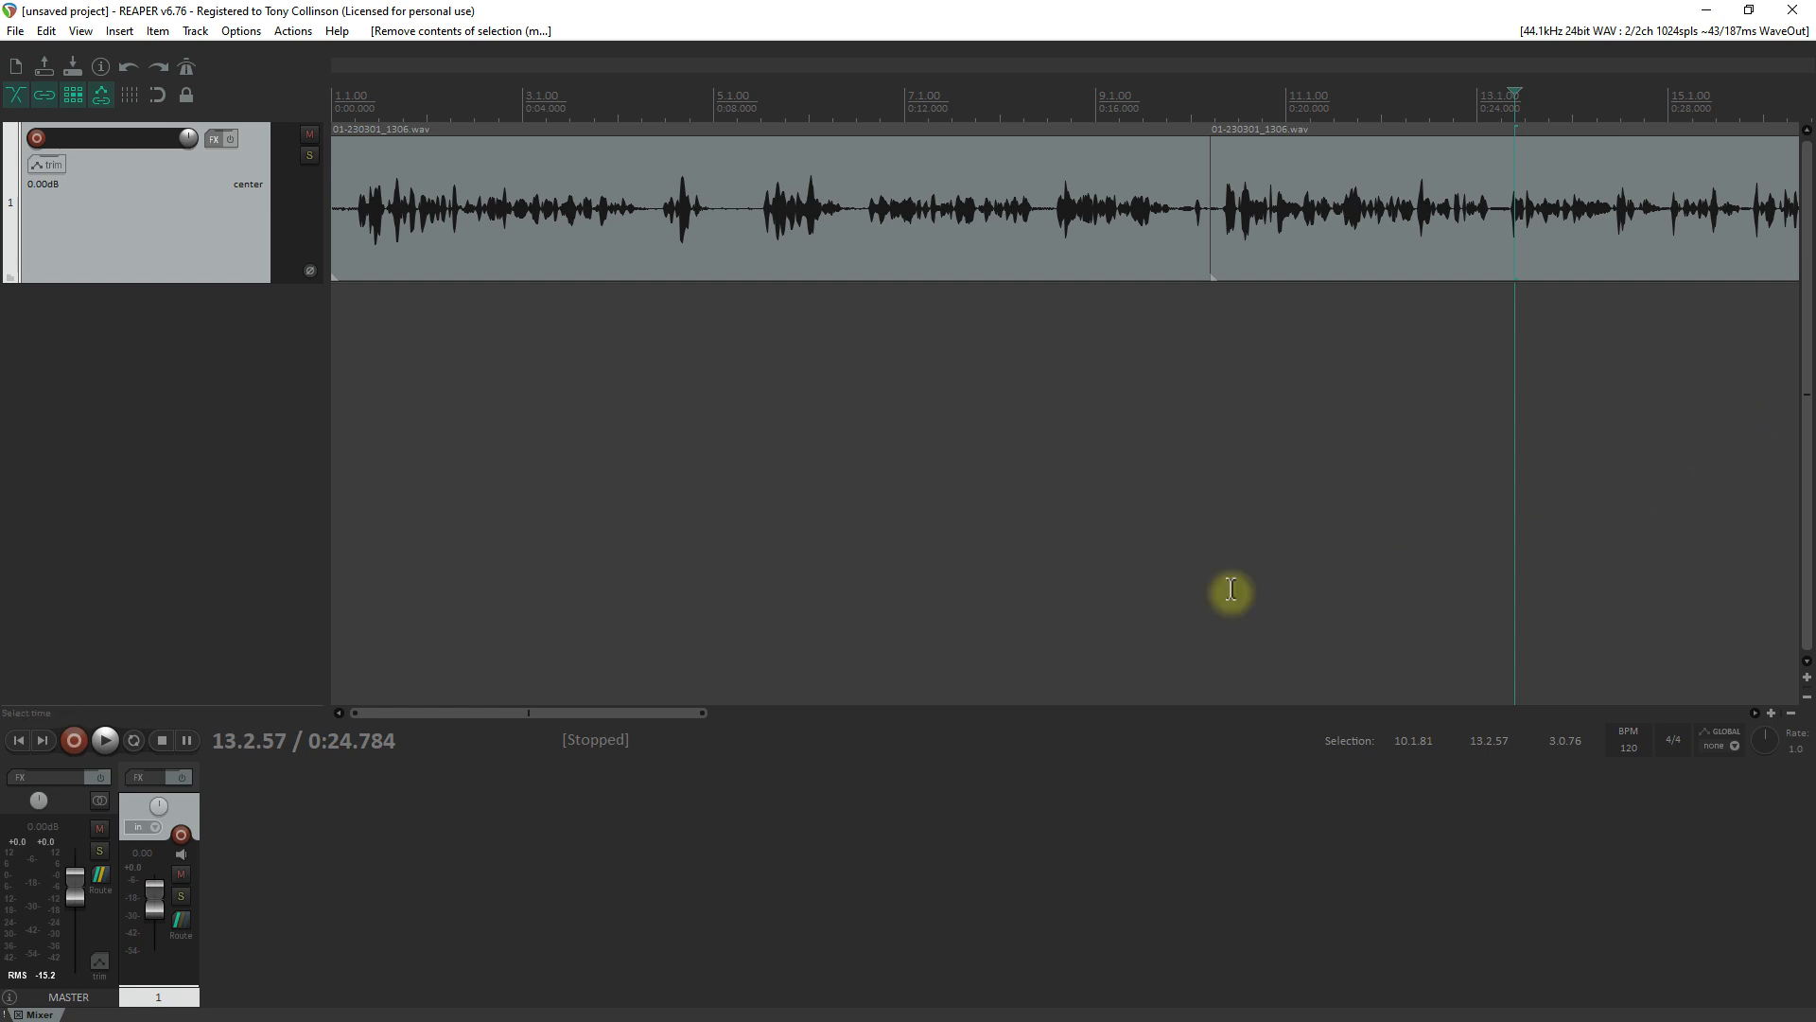
Set a time selection from about 19.4.88 to 21.4.09 around the next marked mistake and ripple-delete it with the custom action
{"action": "left_click_drag", "start_coordinate": [612, 713], "coordinate": [876, 734]}
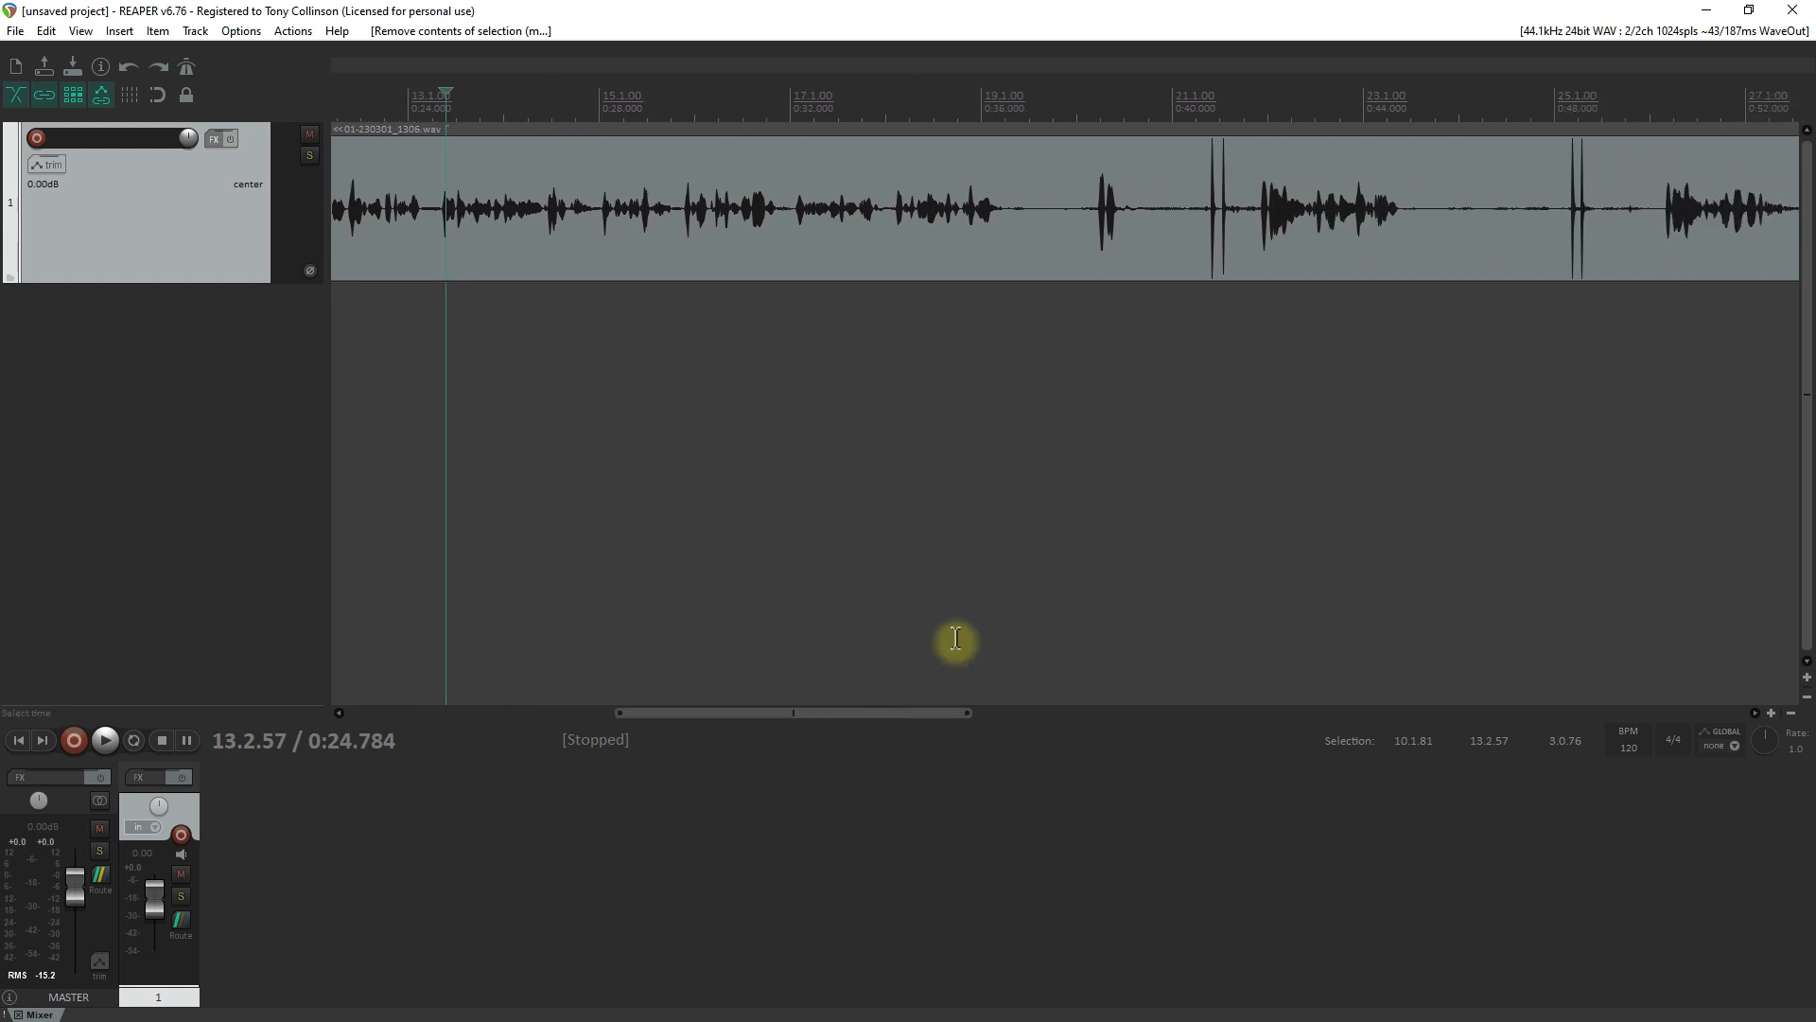
{"action": "left_click", "coordinate": [1082, 144]}
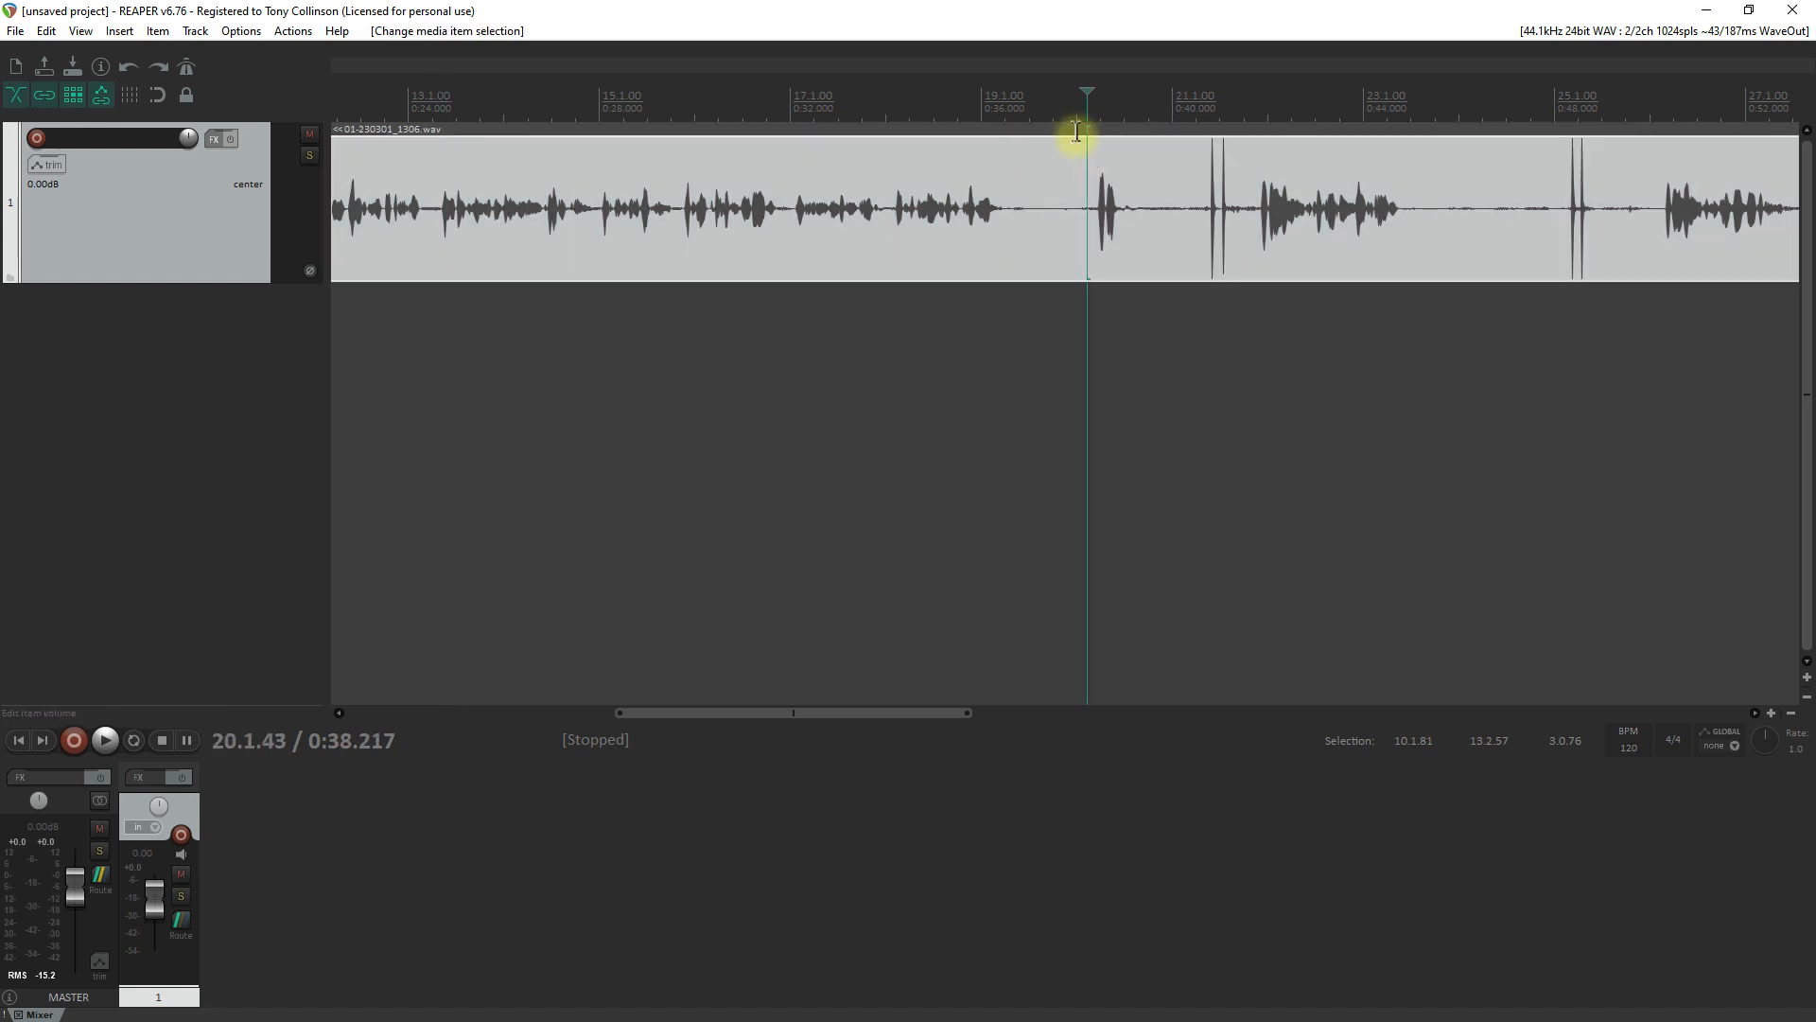
{"action": "left_click_drag", "start_coordinate": [1075, 129], "coordinate": [1246, 127]}
{"action": "key", "text": "ctrl+Delete"}
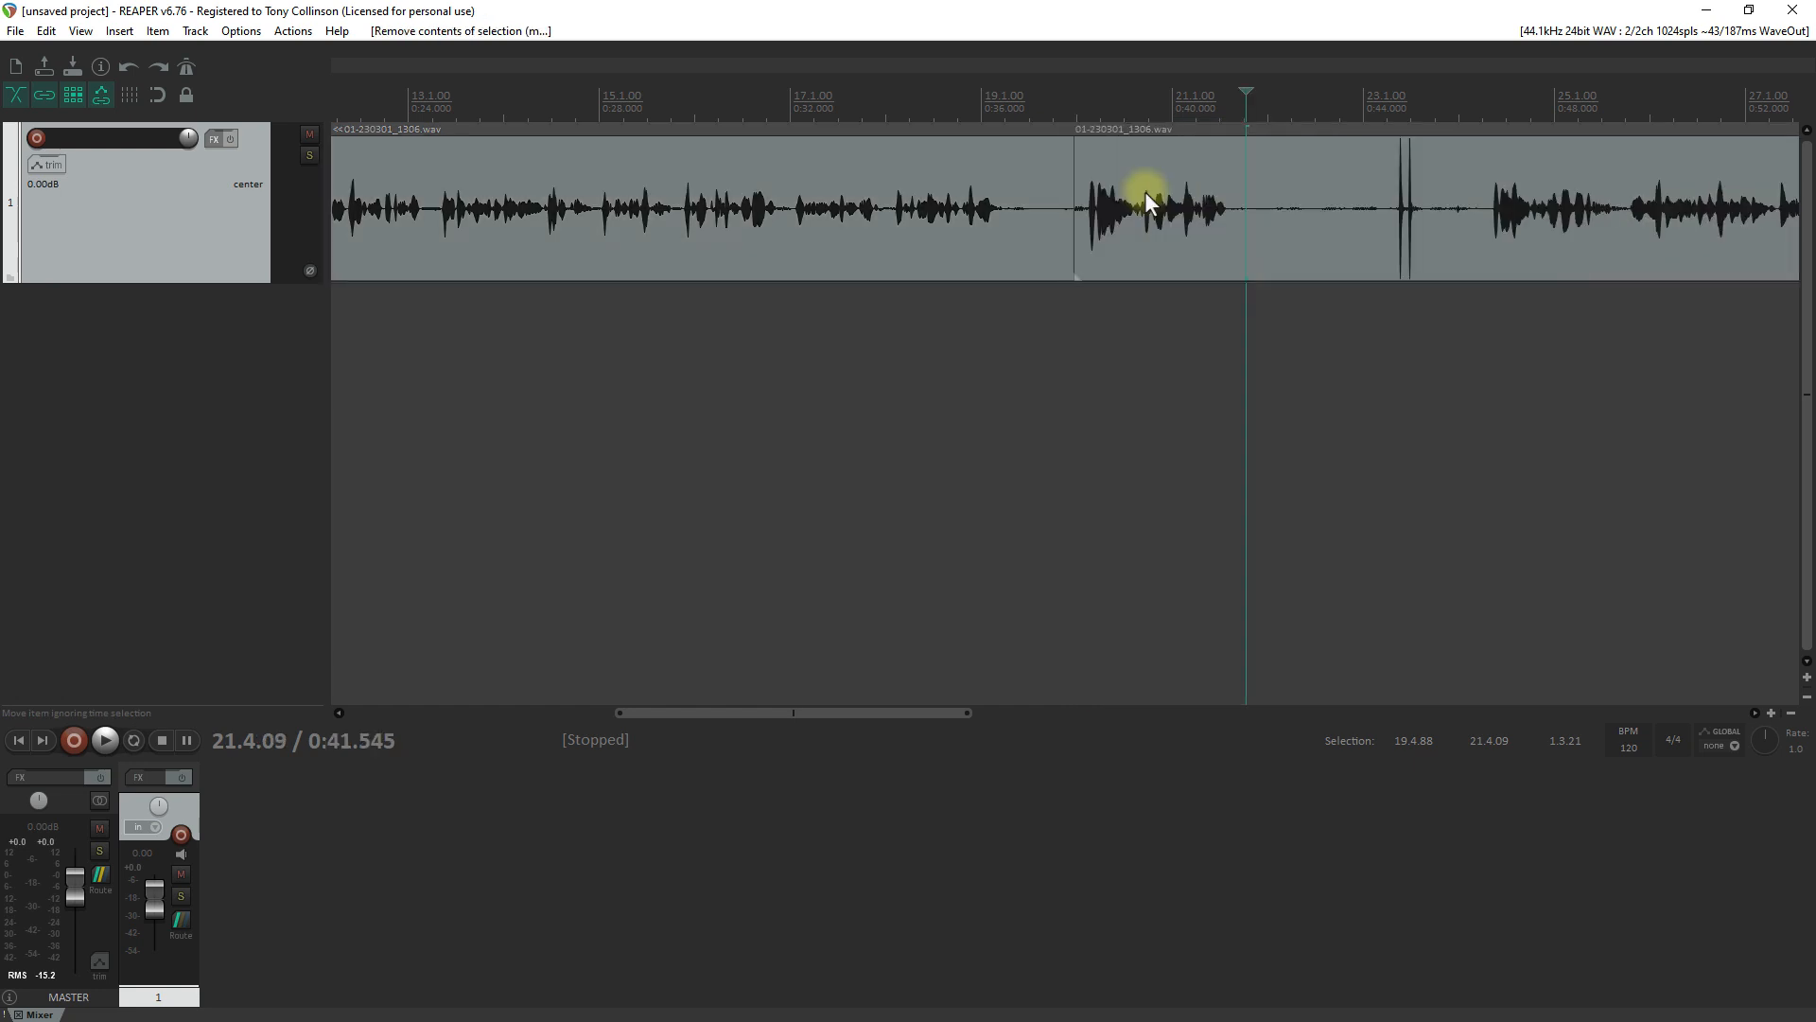
Set a time selection from about 22.1.24 to 24.1.05 over the following pause and clap peaks and ripple-delete it with the custom action
{"action": "left_click", "coordinate": [1333, 179]}
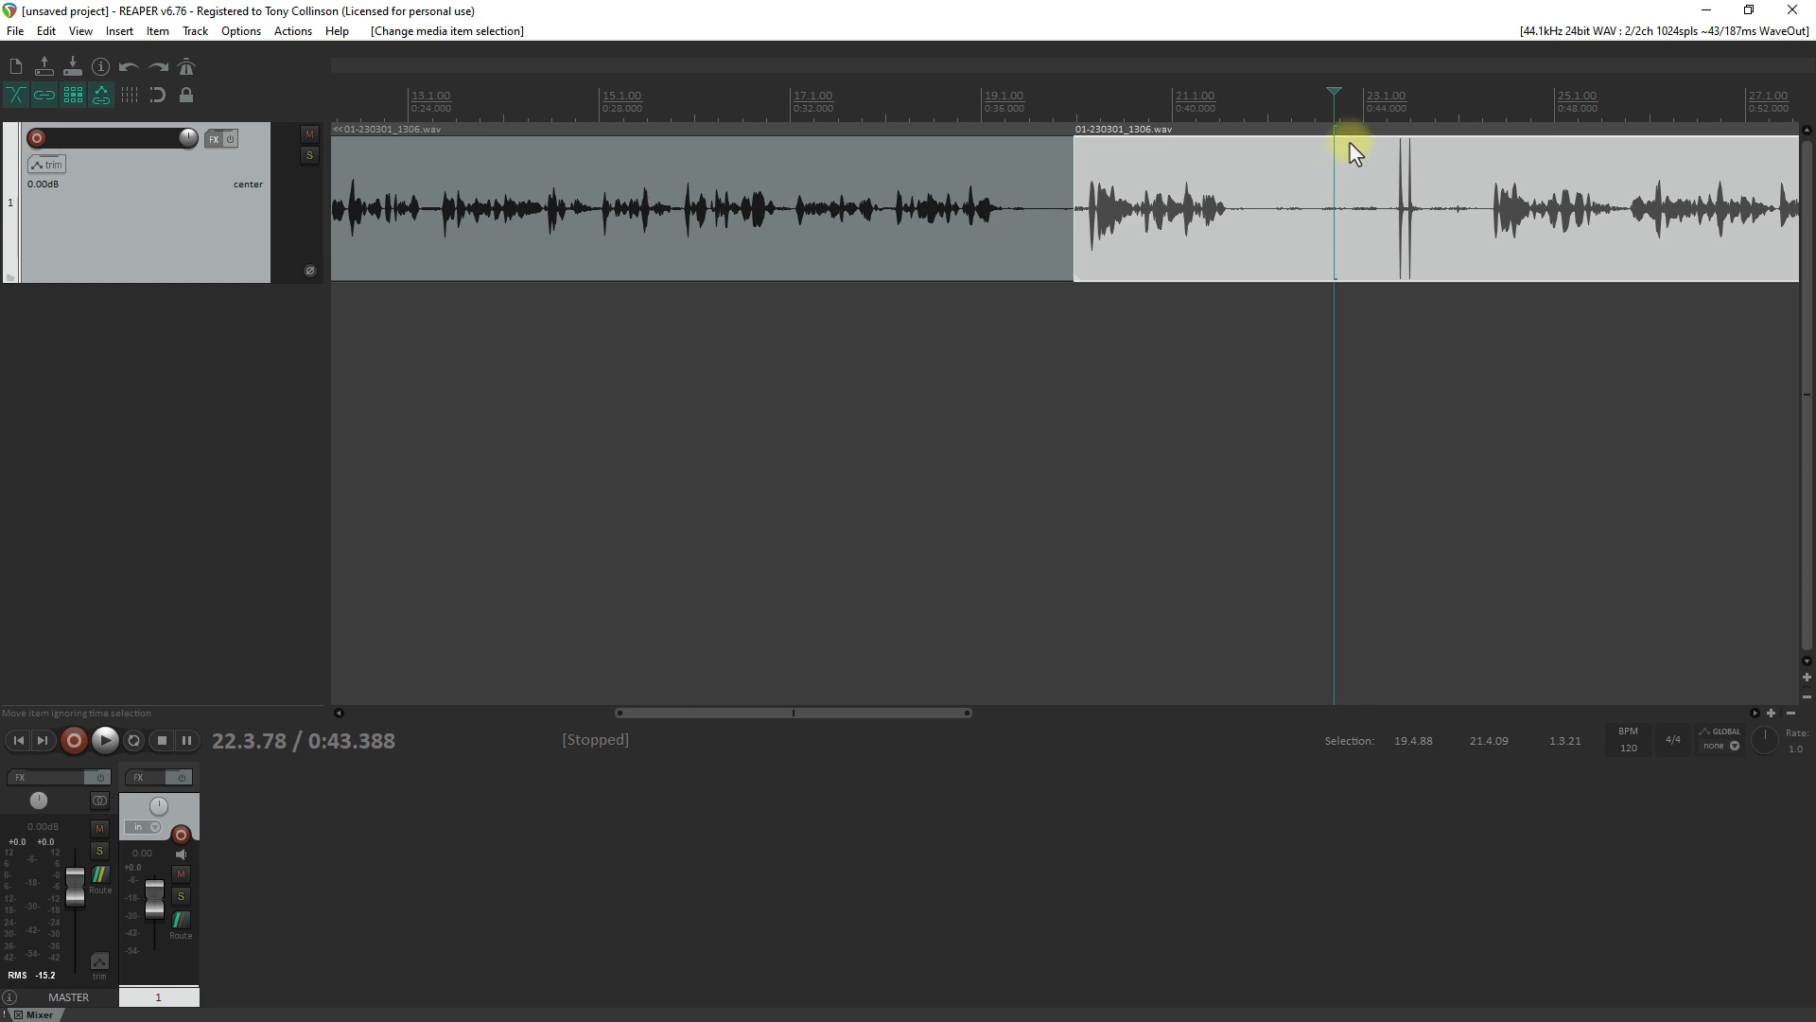
{"action": "left_click", "coordinate": [1348, 143]}
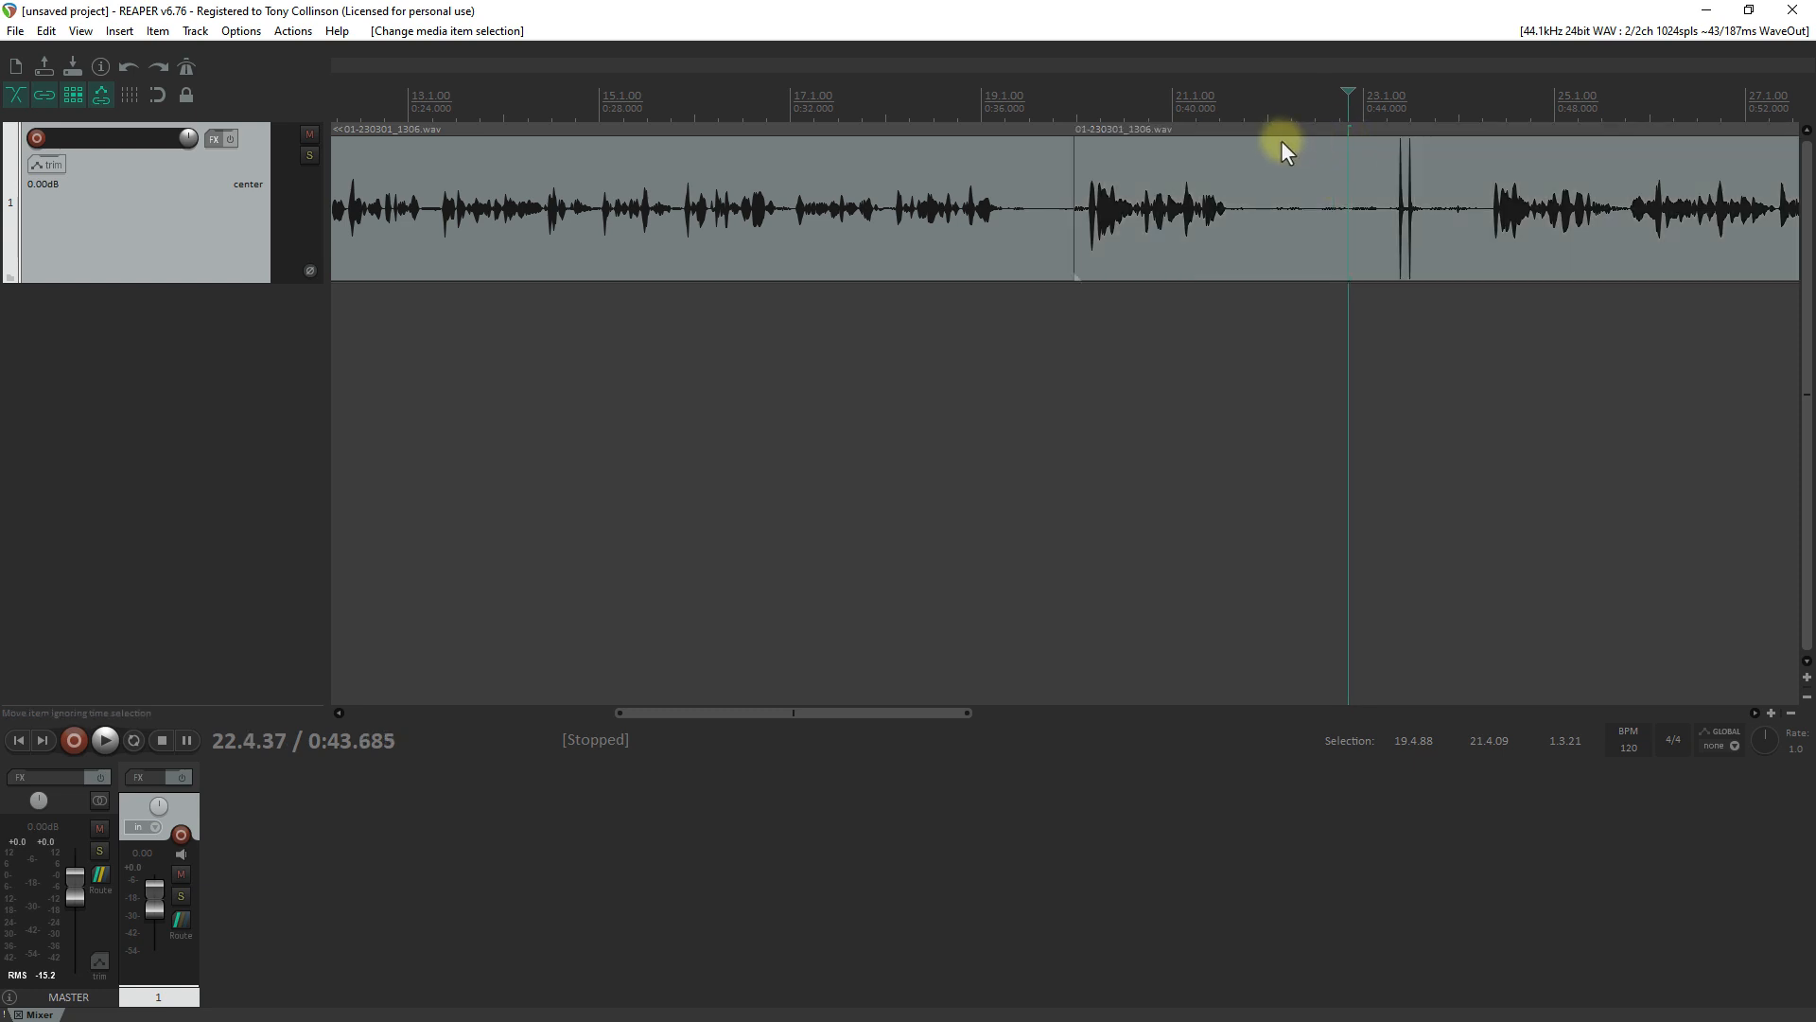
{"action": "left_click_drag", "start_coordinate": [1273, 127], "coordinate": [1458, 132]}
{"action": "key", "text": "ctrl+Delete"}
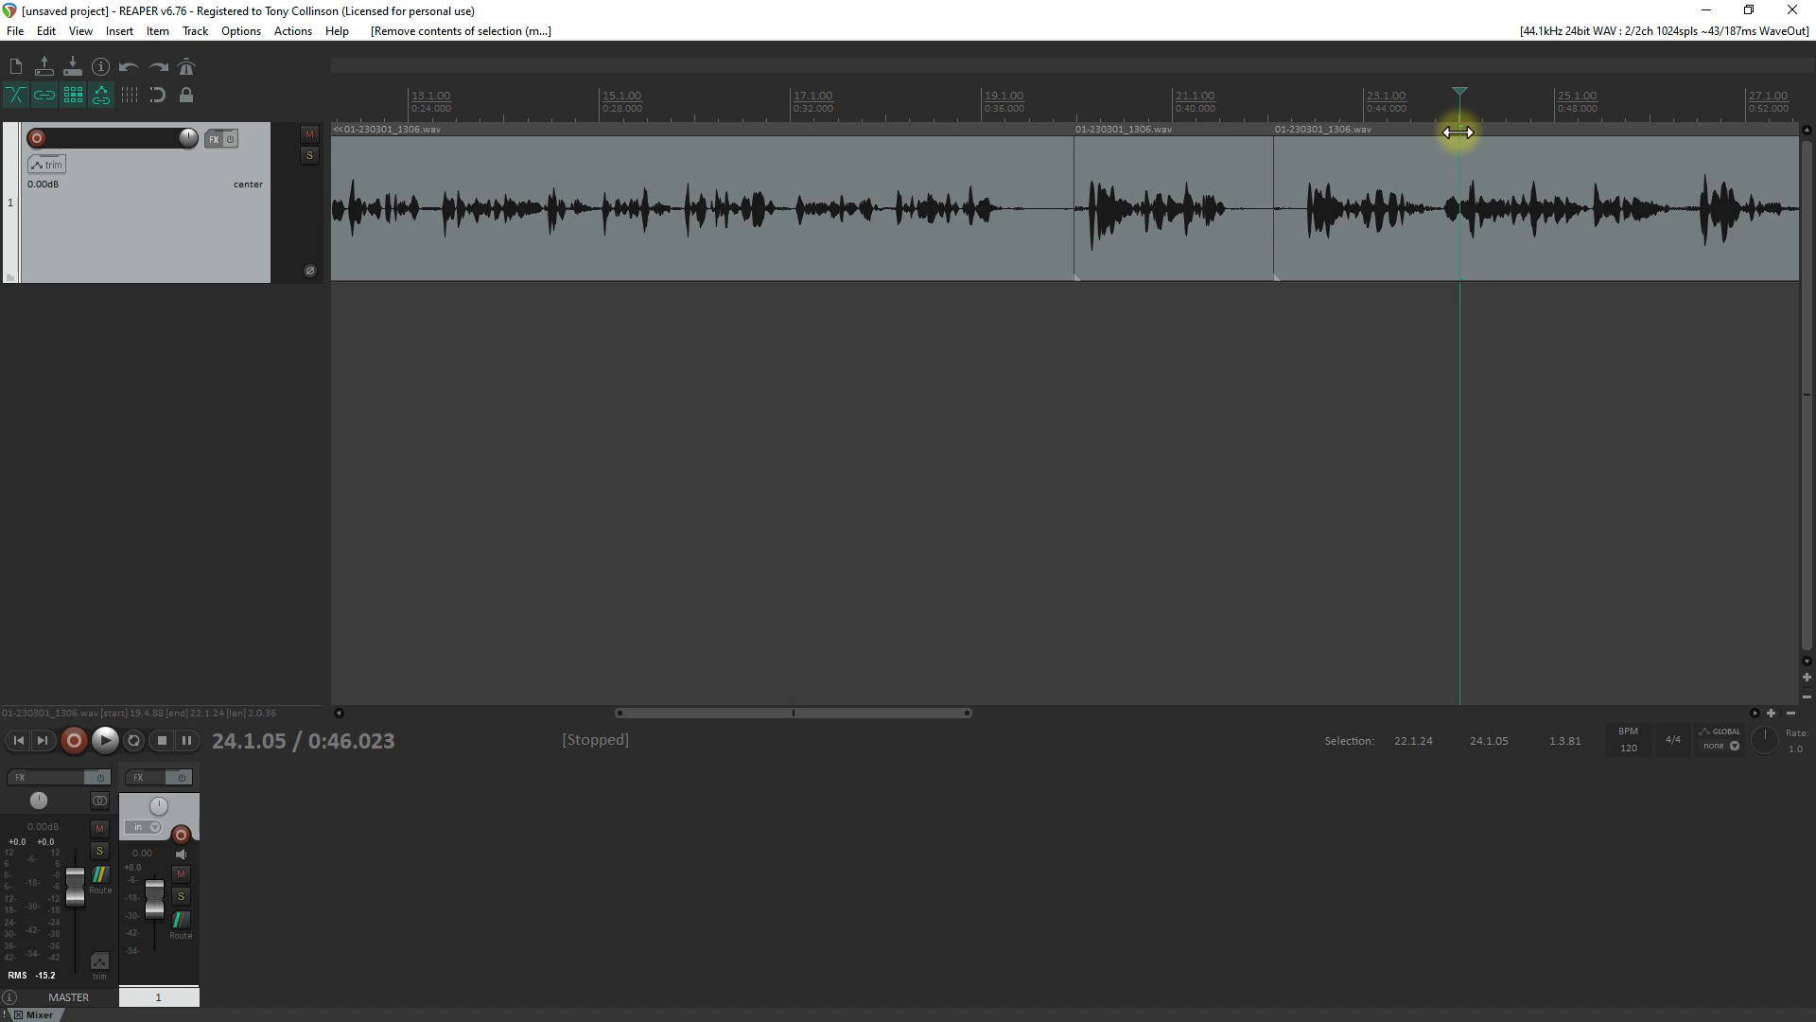
Select track 1 and filter the FX browser for "gate"
{"action": "left_click_drag", "start_coordinate": [868, 720], "coordinate": [475, 745]}
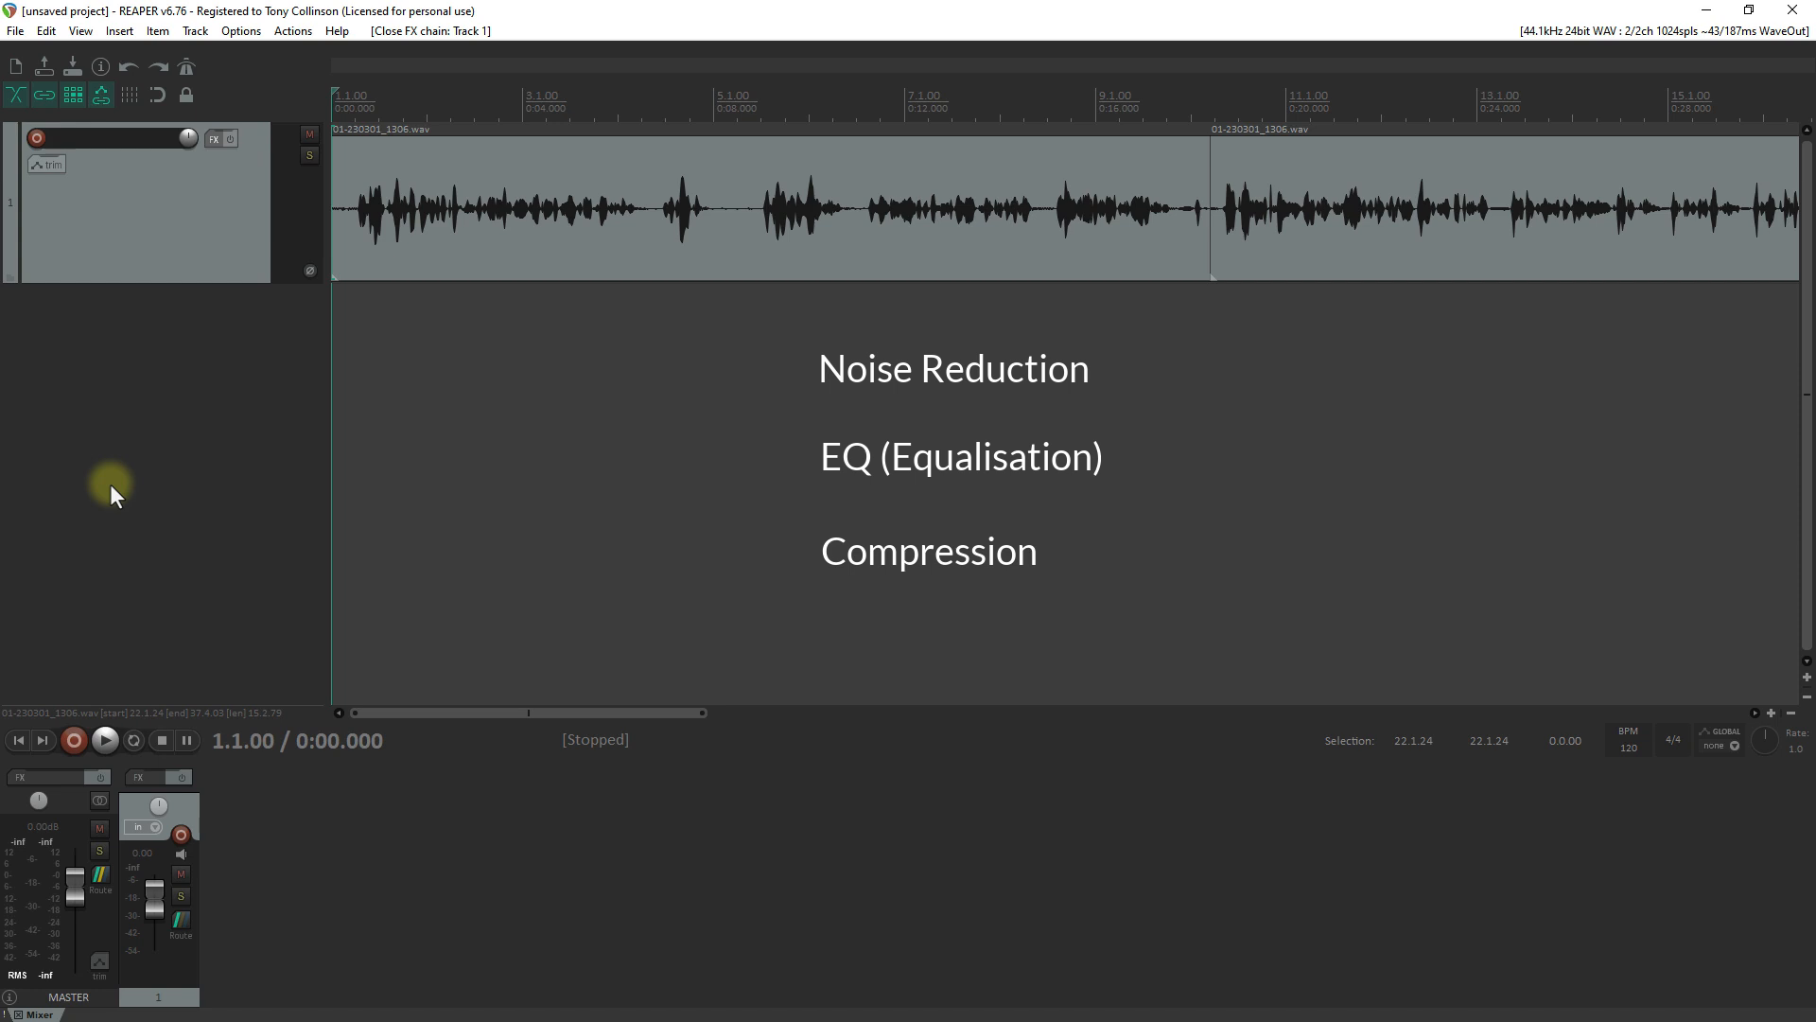
{"action": "left_click", "coordinate": [193, 204]}
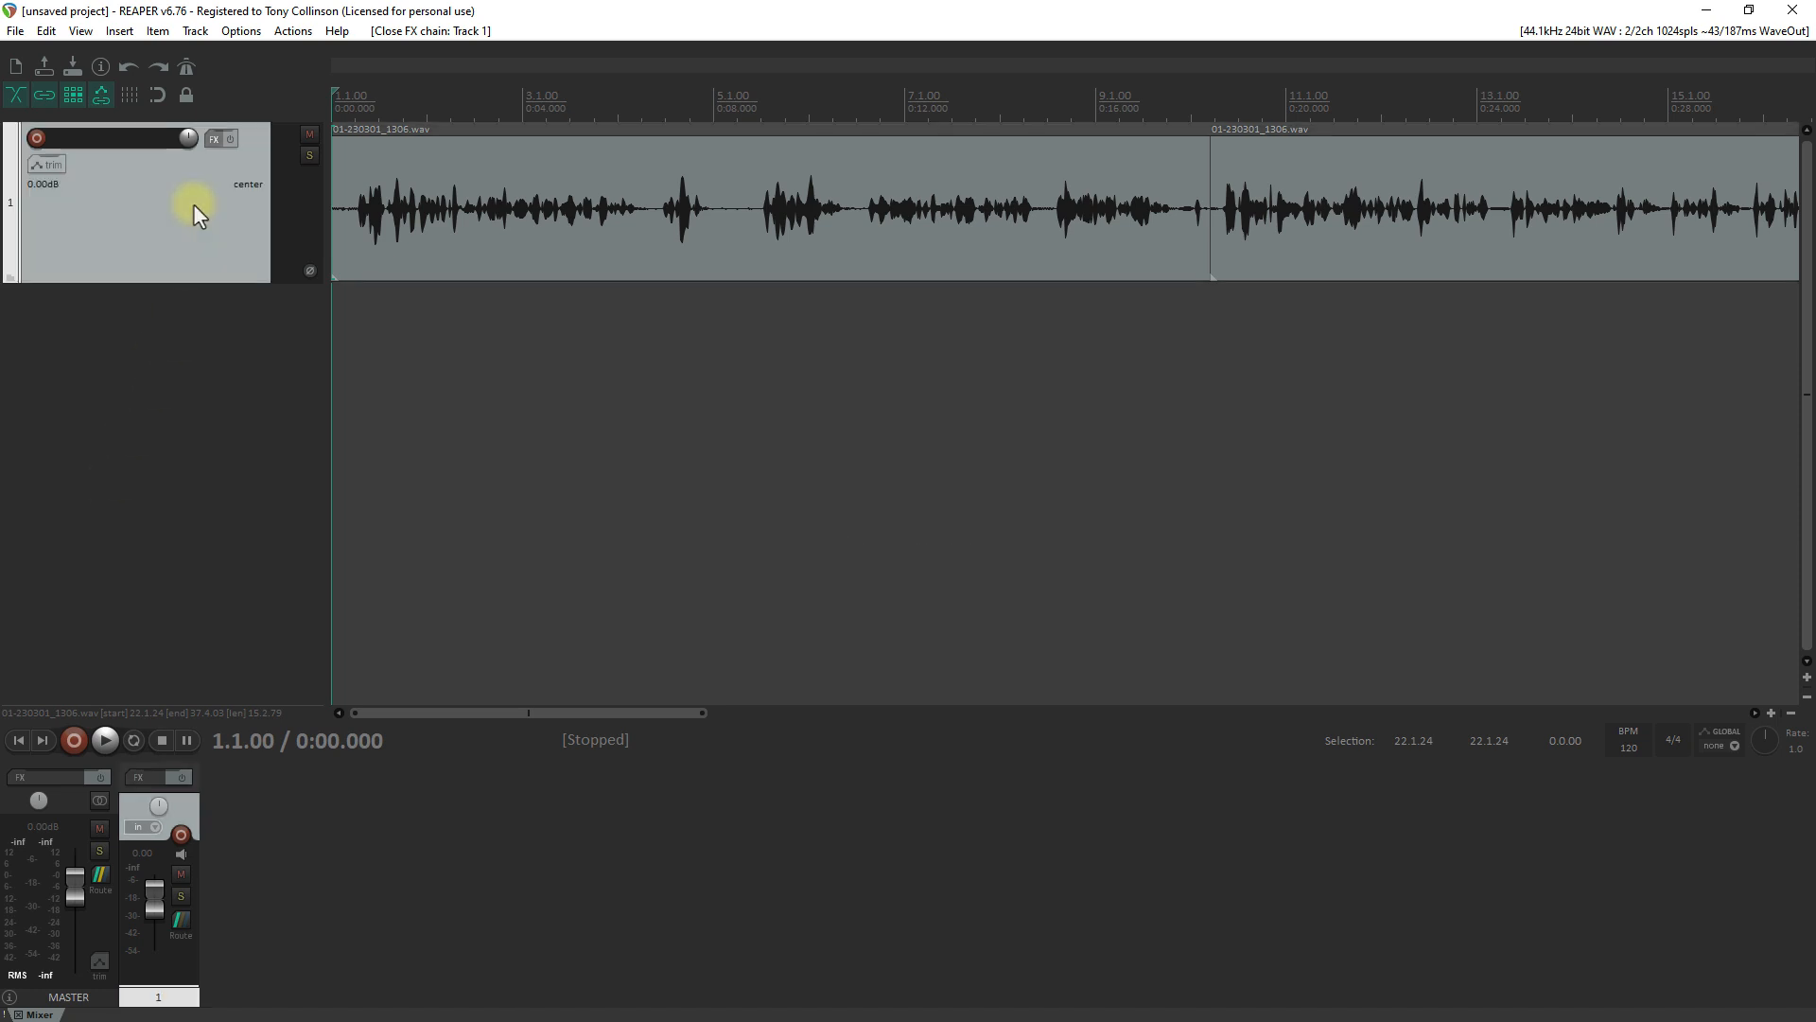
{"action": "left_click", "coordinate": [81, 31]}
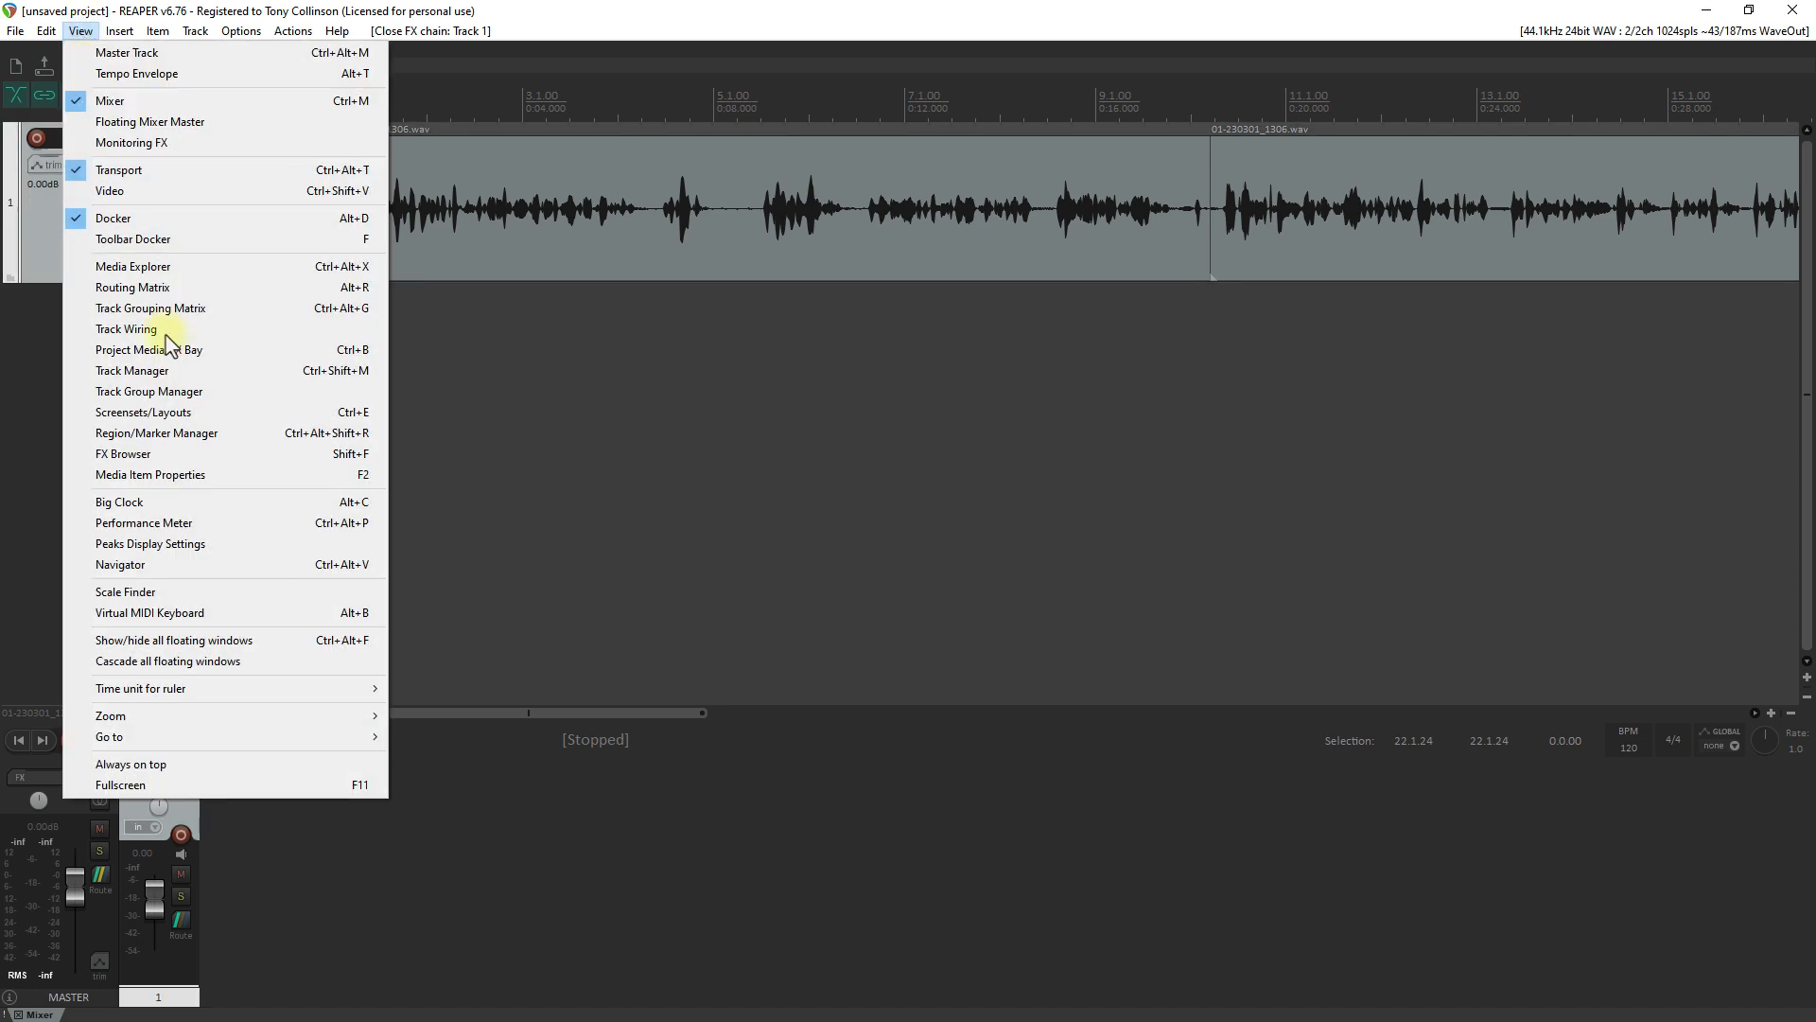
{"action": "left_click", "coordinate": [172, 463]}
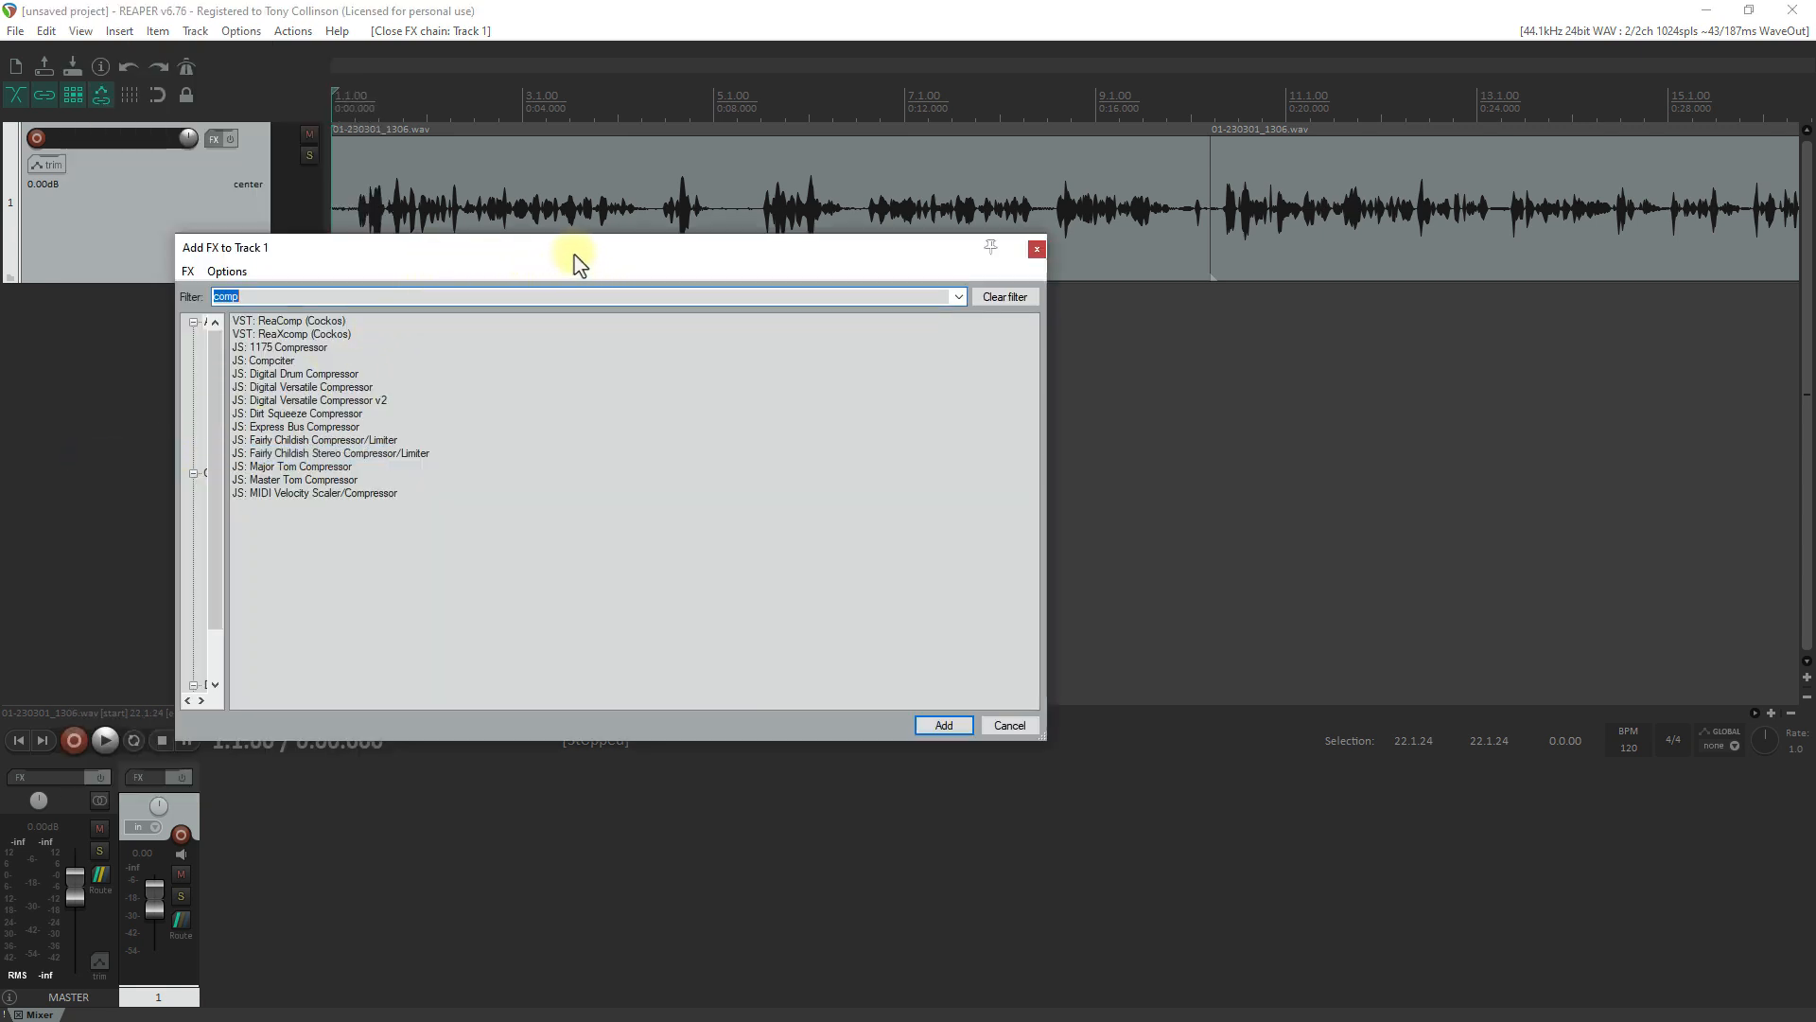
{"action": "left_click_drag", "start_coordinate": [572, 258], "coordinate": [687, 258]}
{"action": "left_click", "coordinate": [1124, 297]}
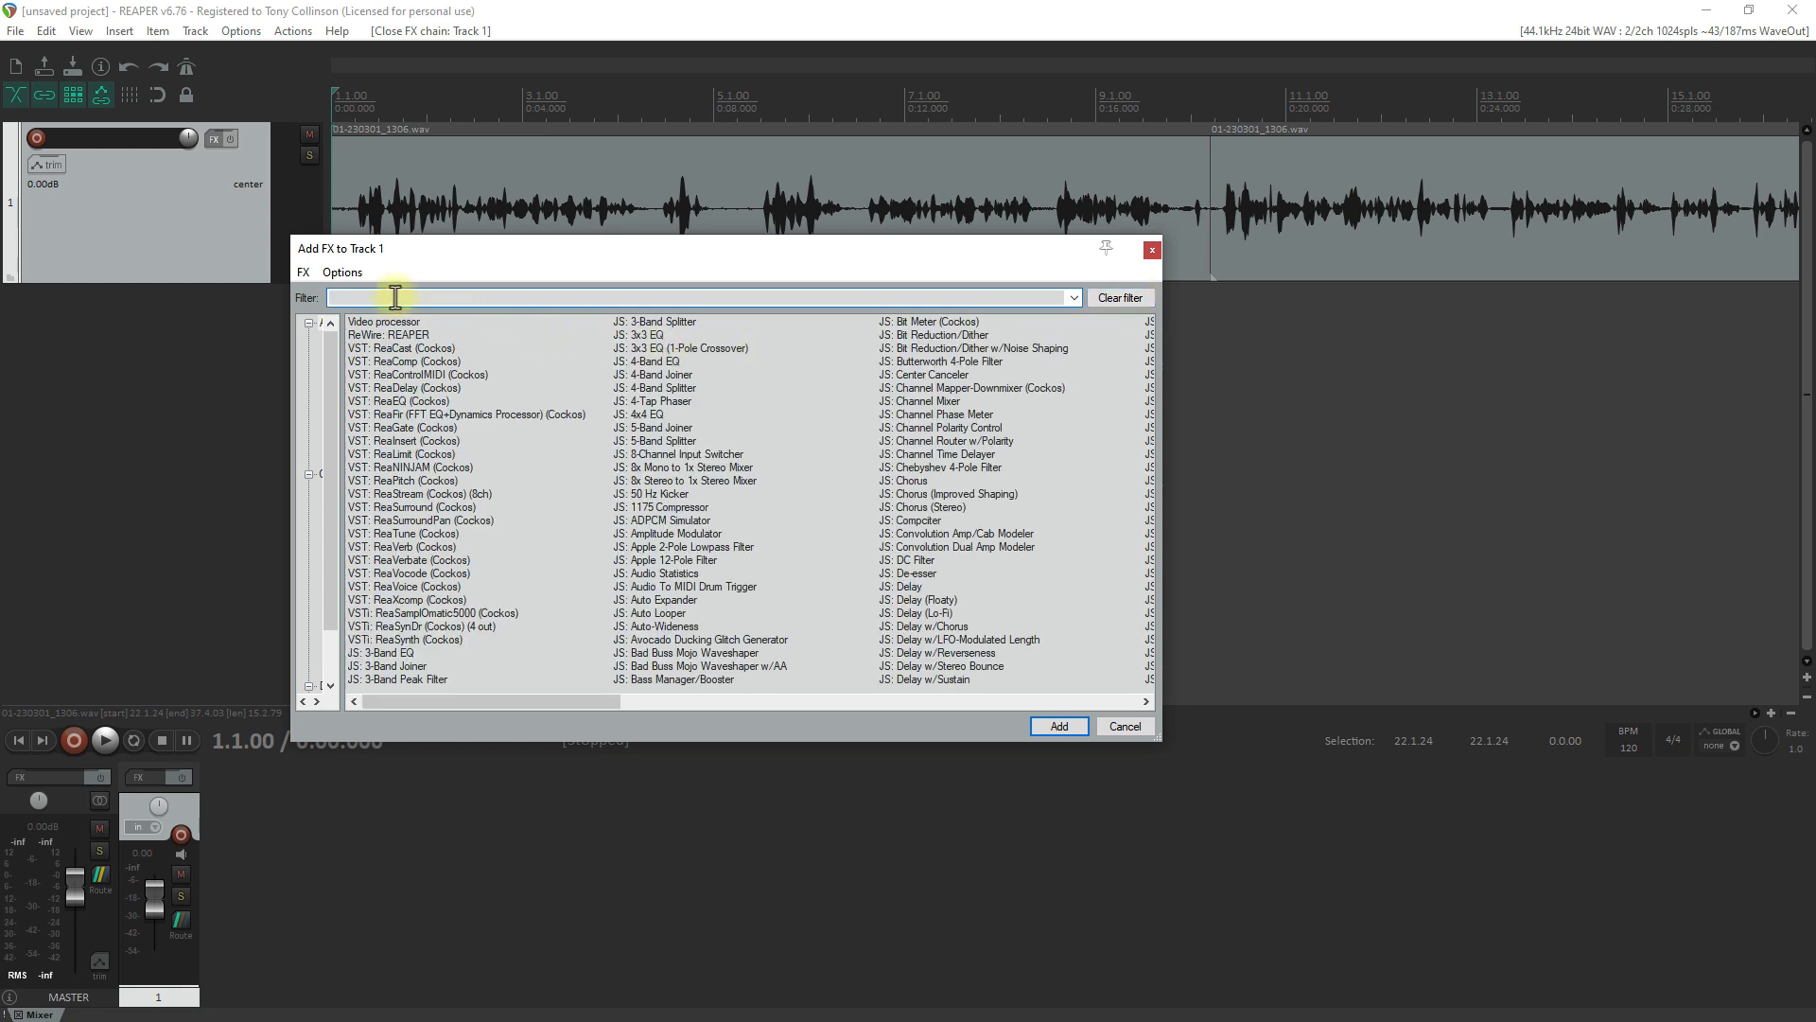
{"action": "type", "text": "gate"}
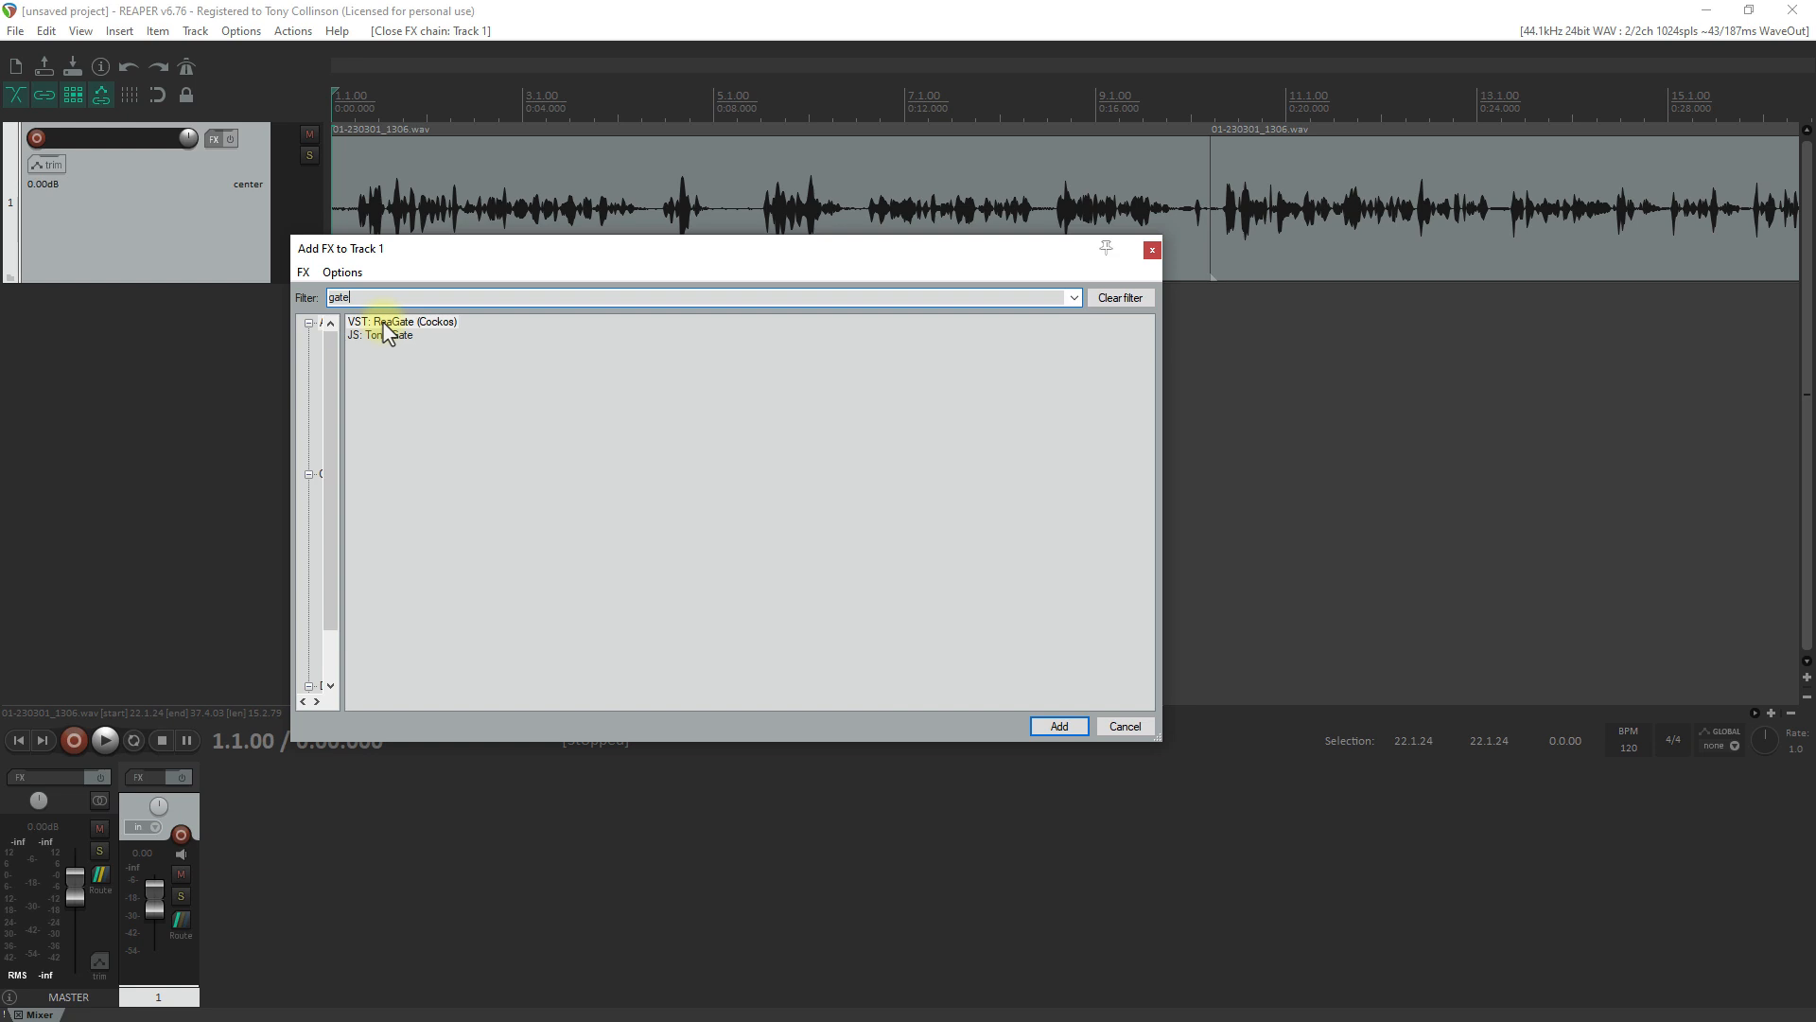
Add VST: ReaGate (Cockos) to track 1 and close the FX browser, leaving the effect window below the waveform
{"action": "left_click_drag", "start_coordinate": [360, 322], "coordinate": [160, 222]}
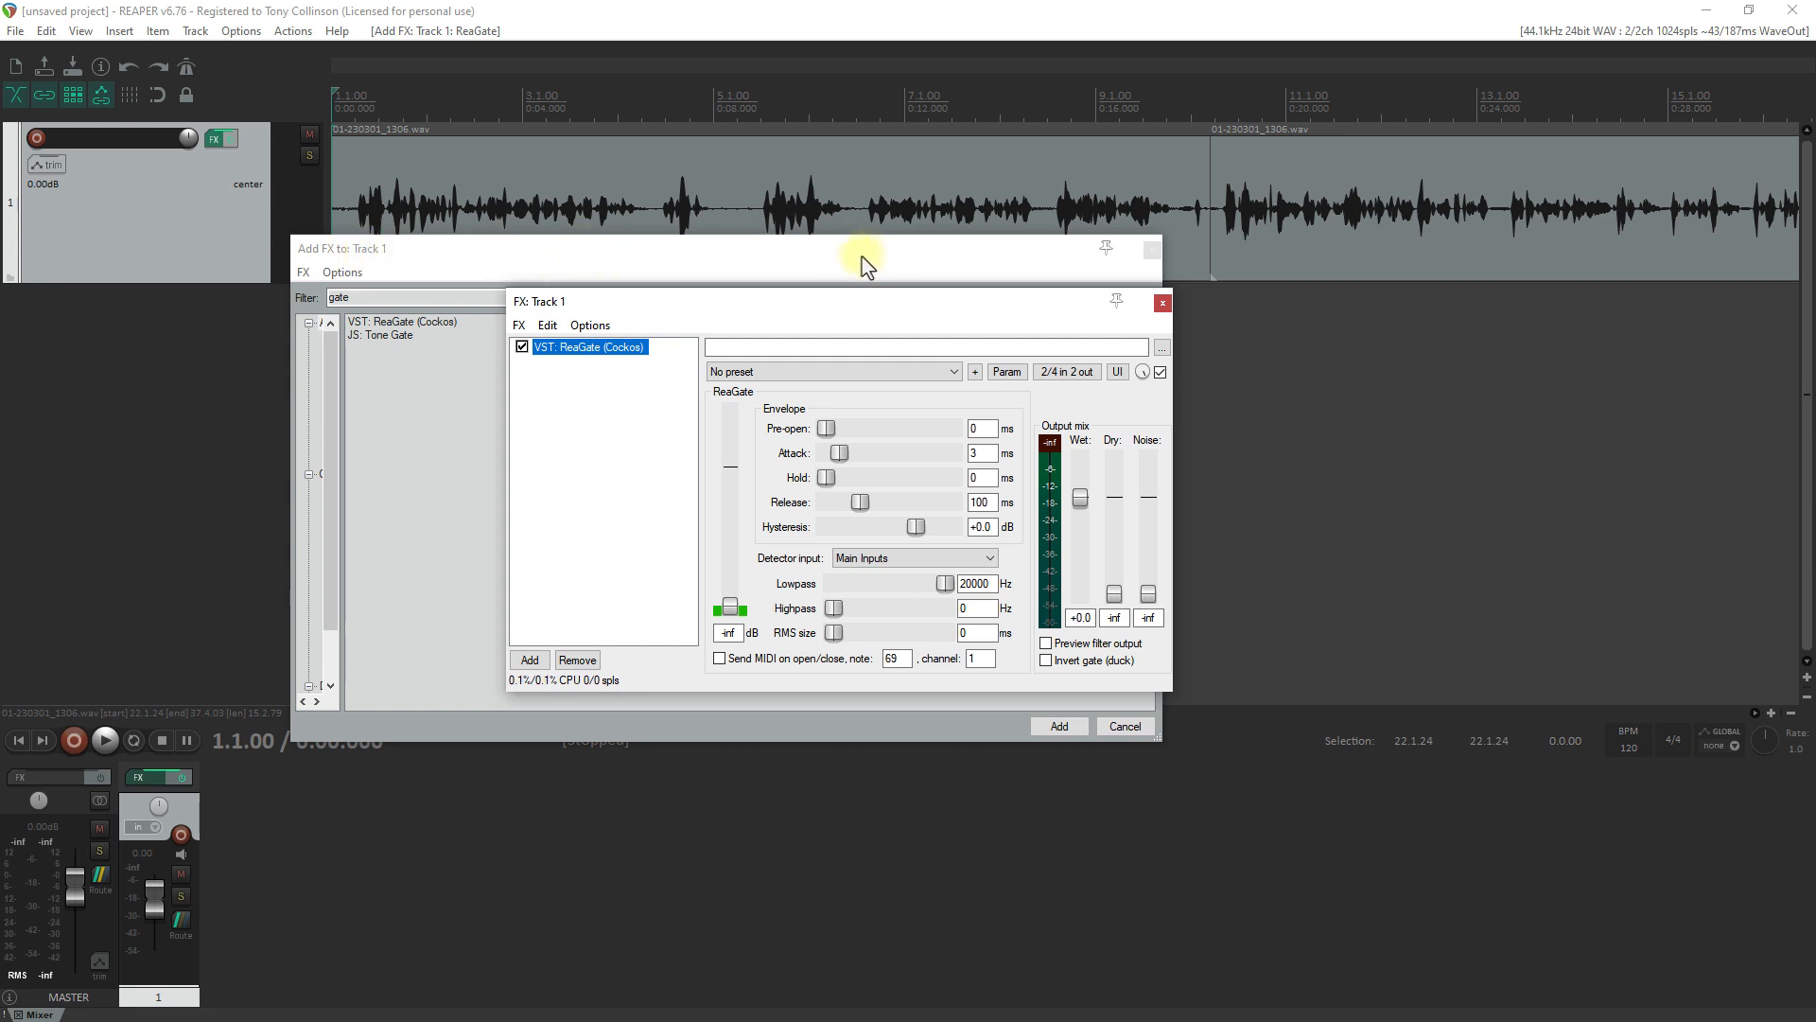
{"action": "left_click", "coordinate": [1149, 250]}
{"action": "left_click", "coordinate": [1150, 249]}
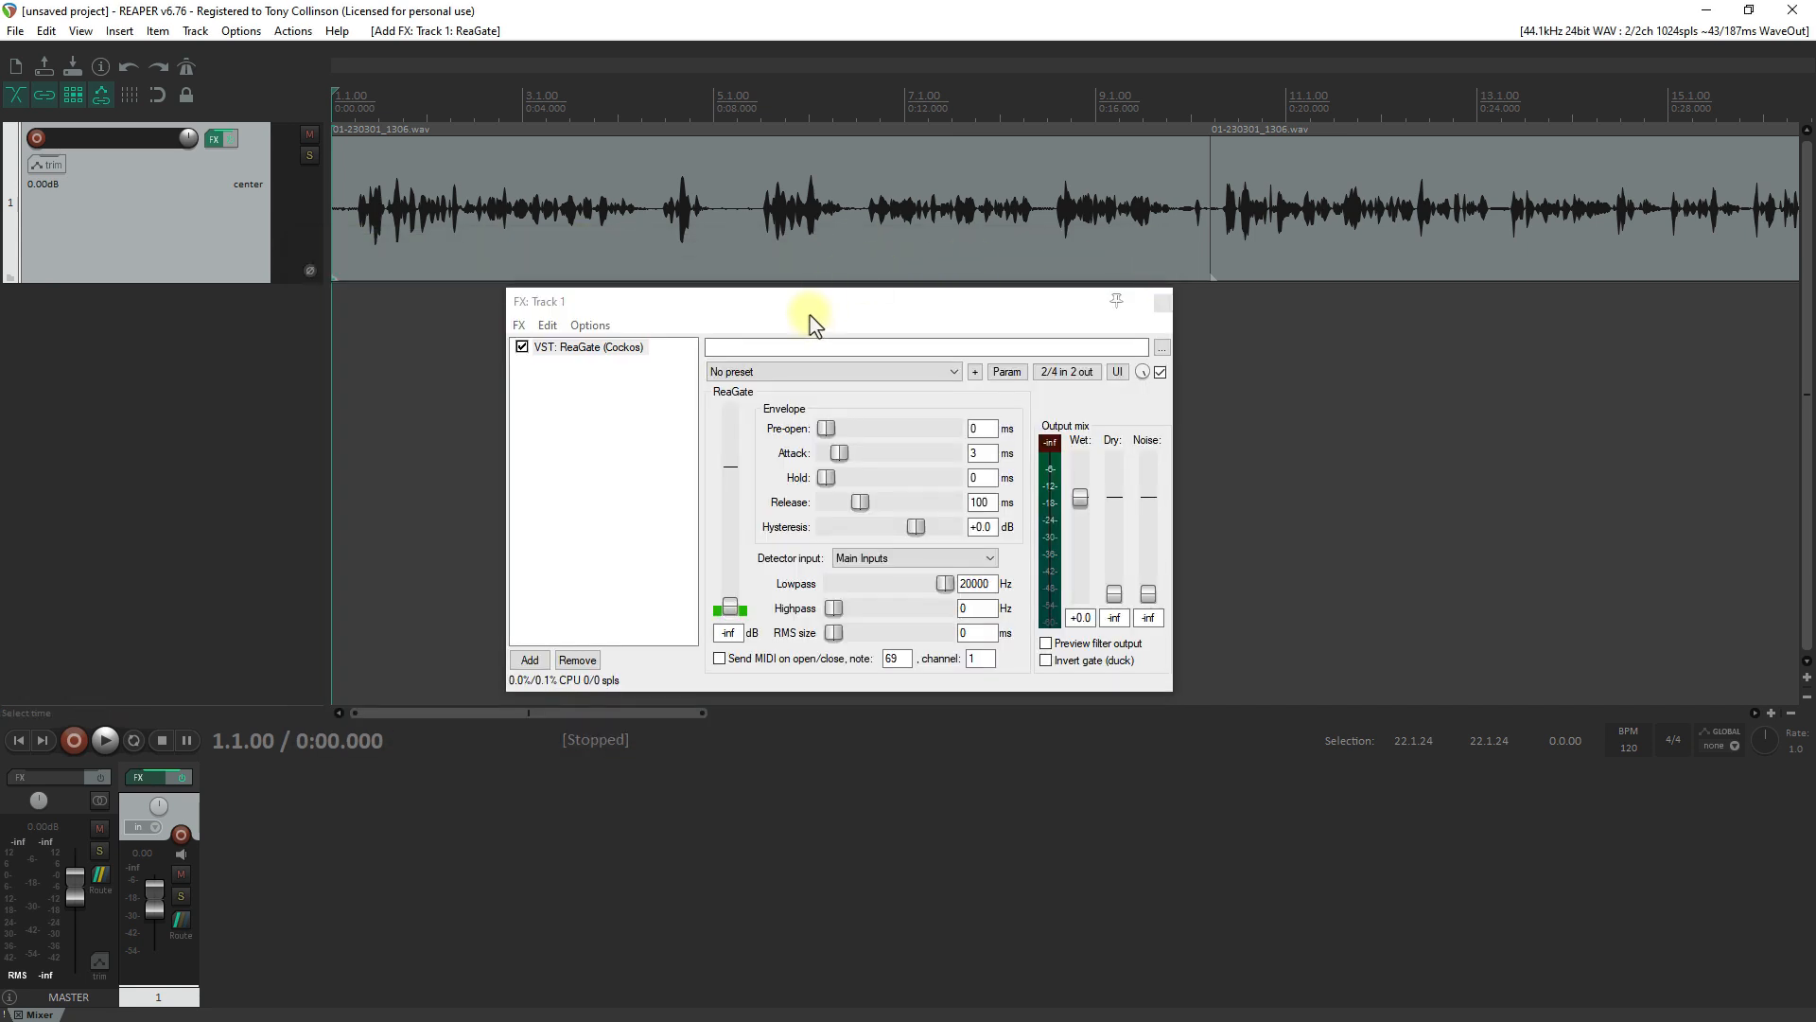
{"action": "left_click_drag", "start_coordinate": [812, 312], "coordinate": [818, 302]}
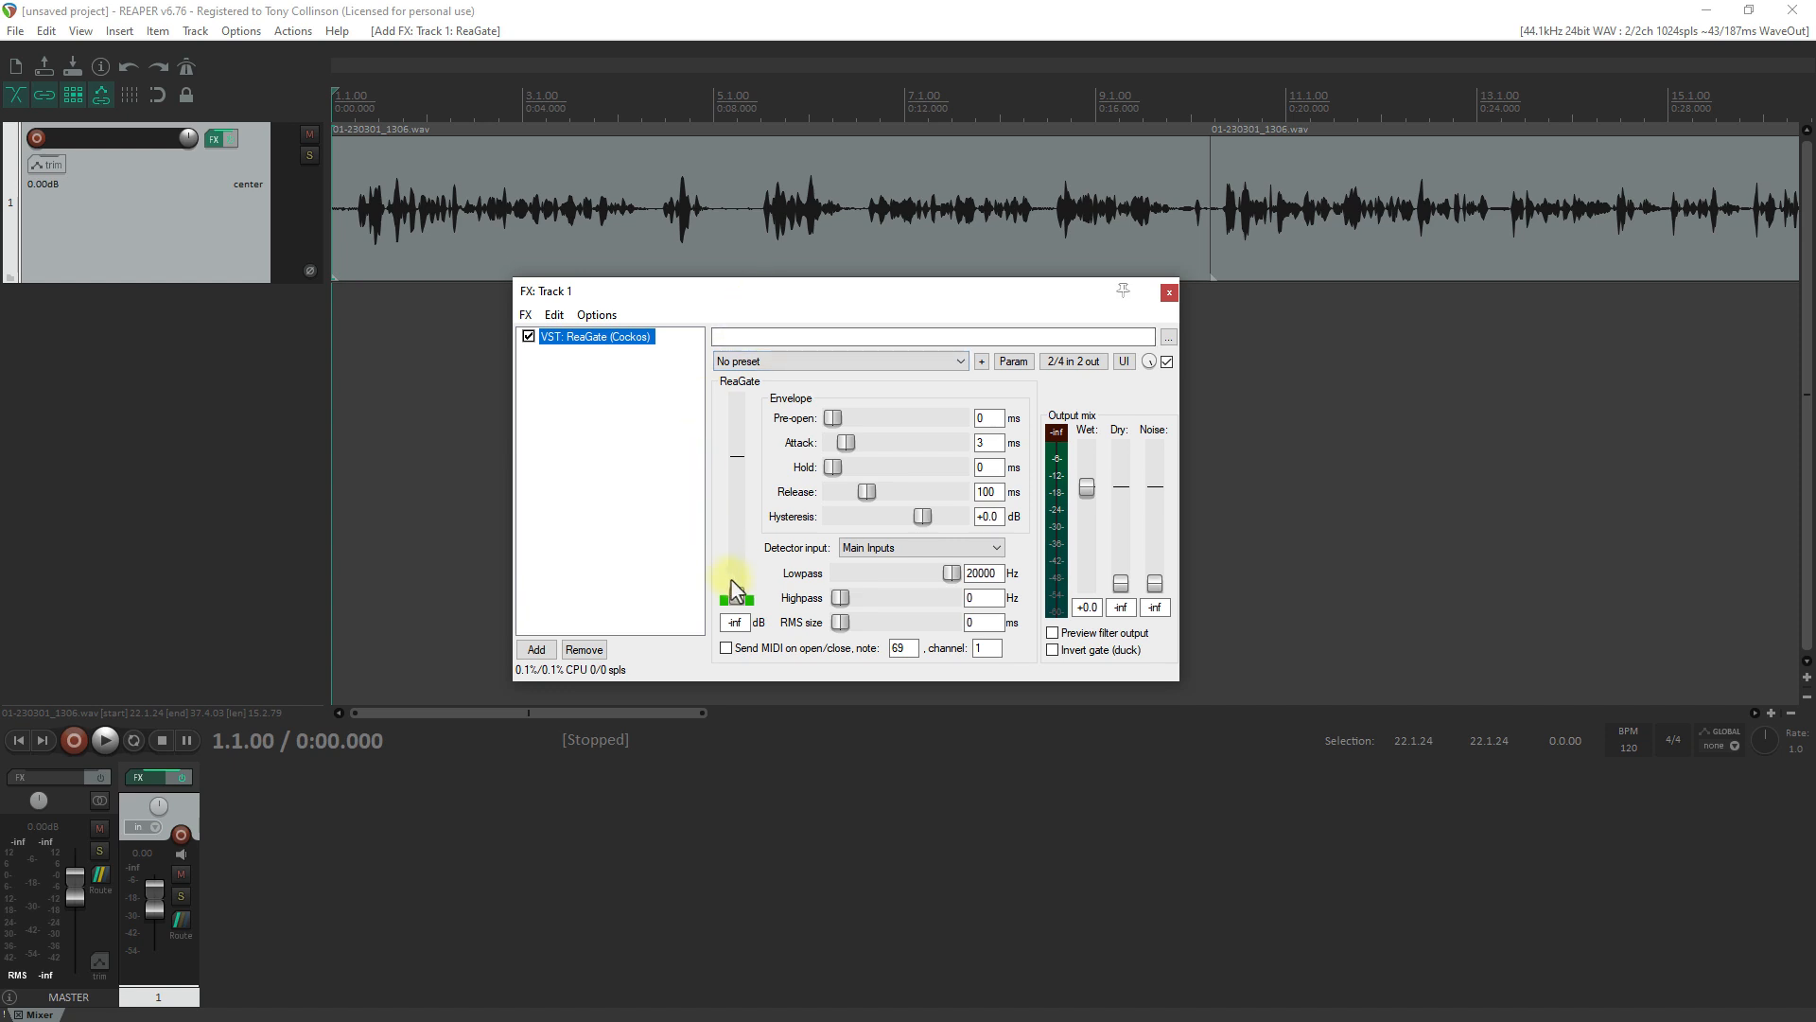
{"action": "left_click_drag", "start_coordinate": [815, 308], "coordinate": [783, 328]}
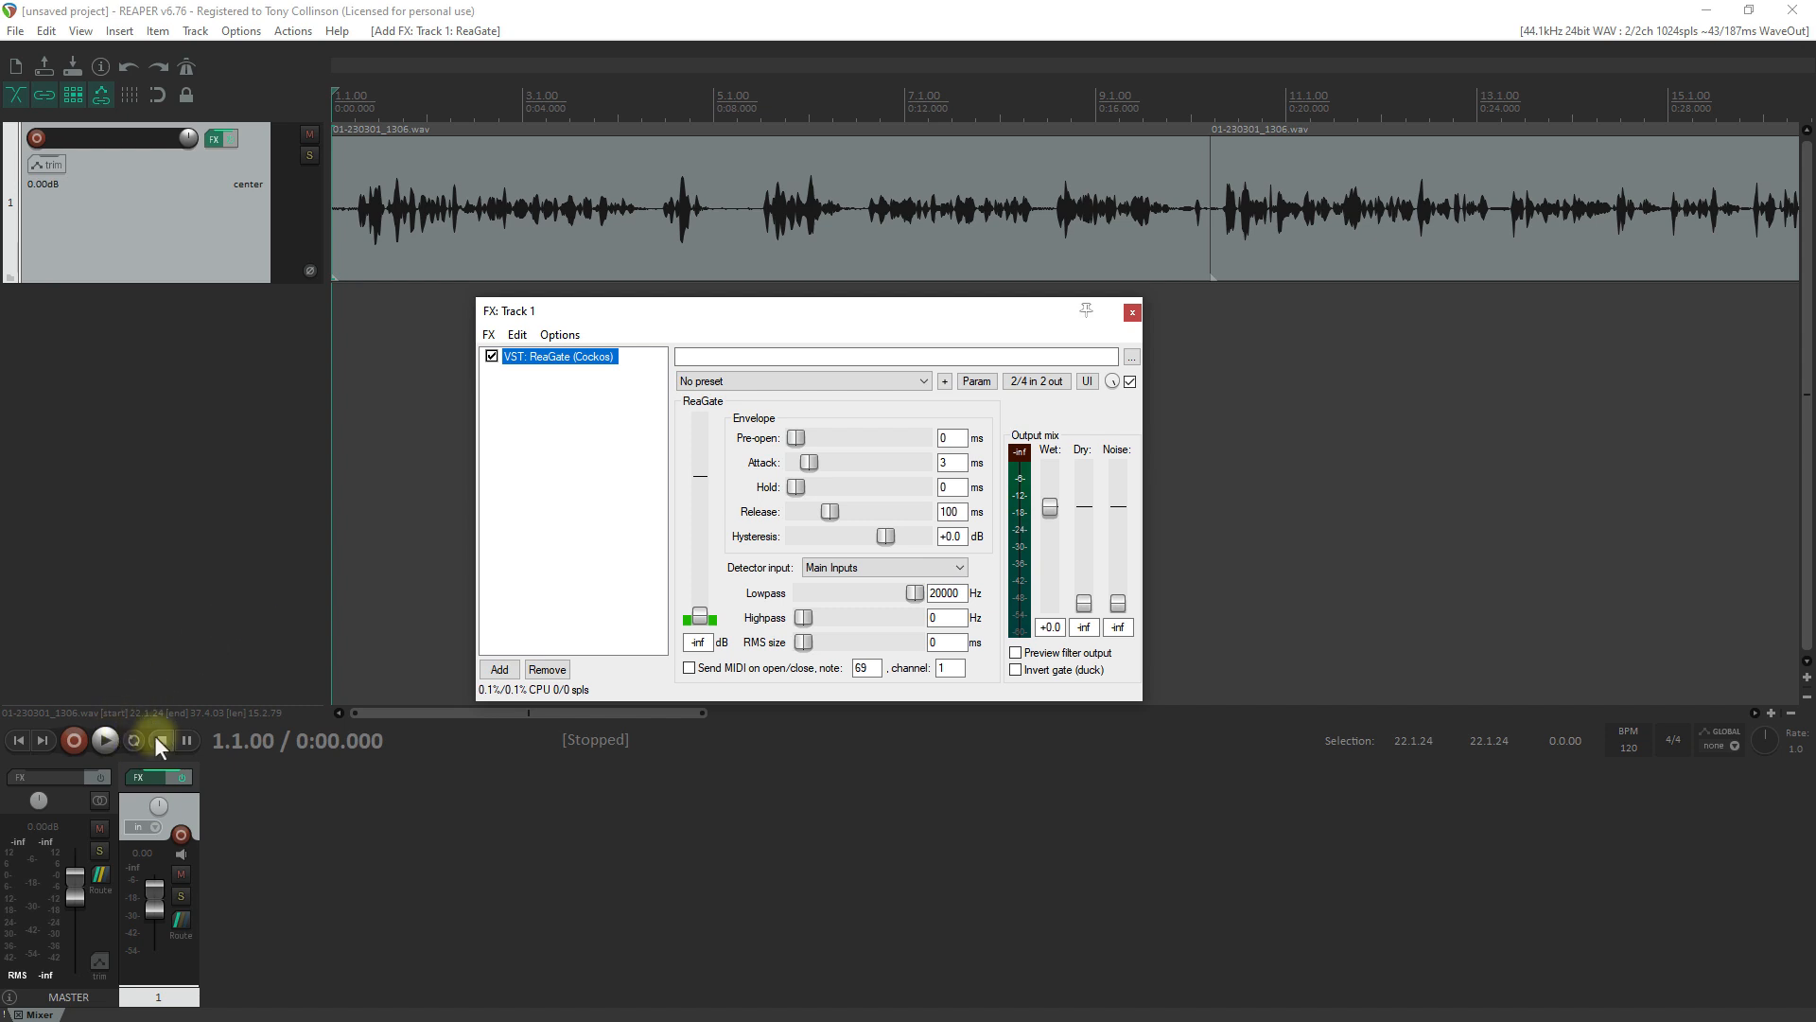
Arm track 1 and record about 10 seconds of room noise from 37.4.80, just past the end of the existing audio
{"action": "left_click", "coordinate": [43, 740]}
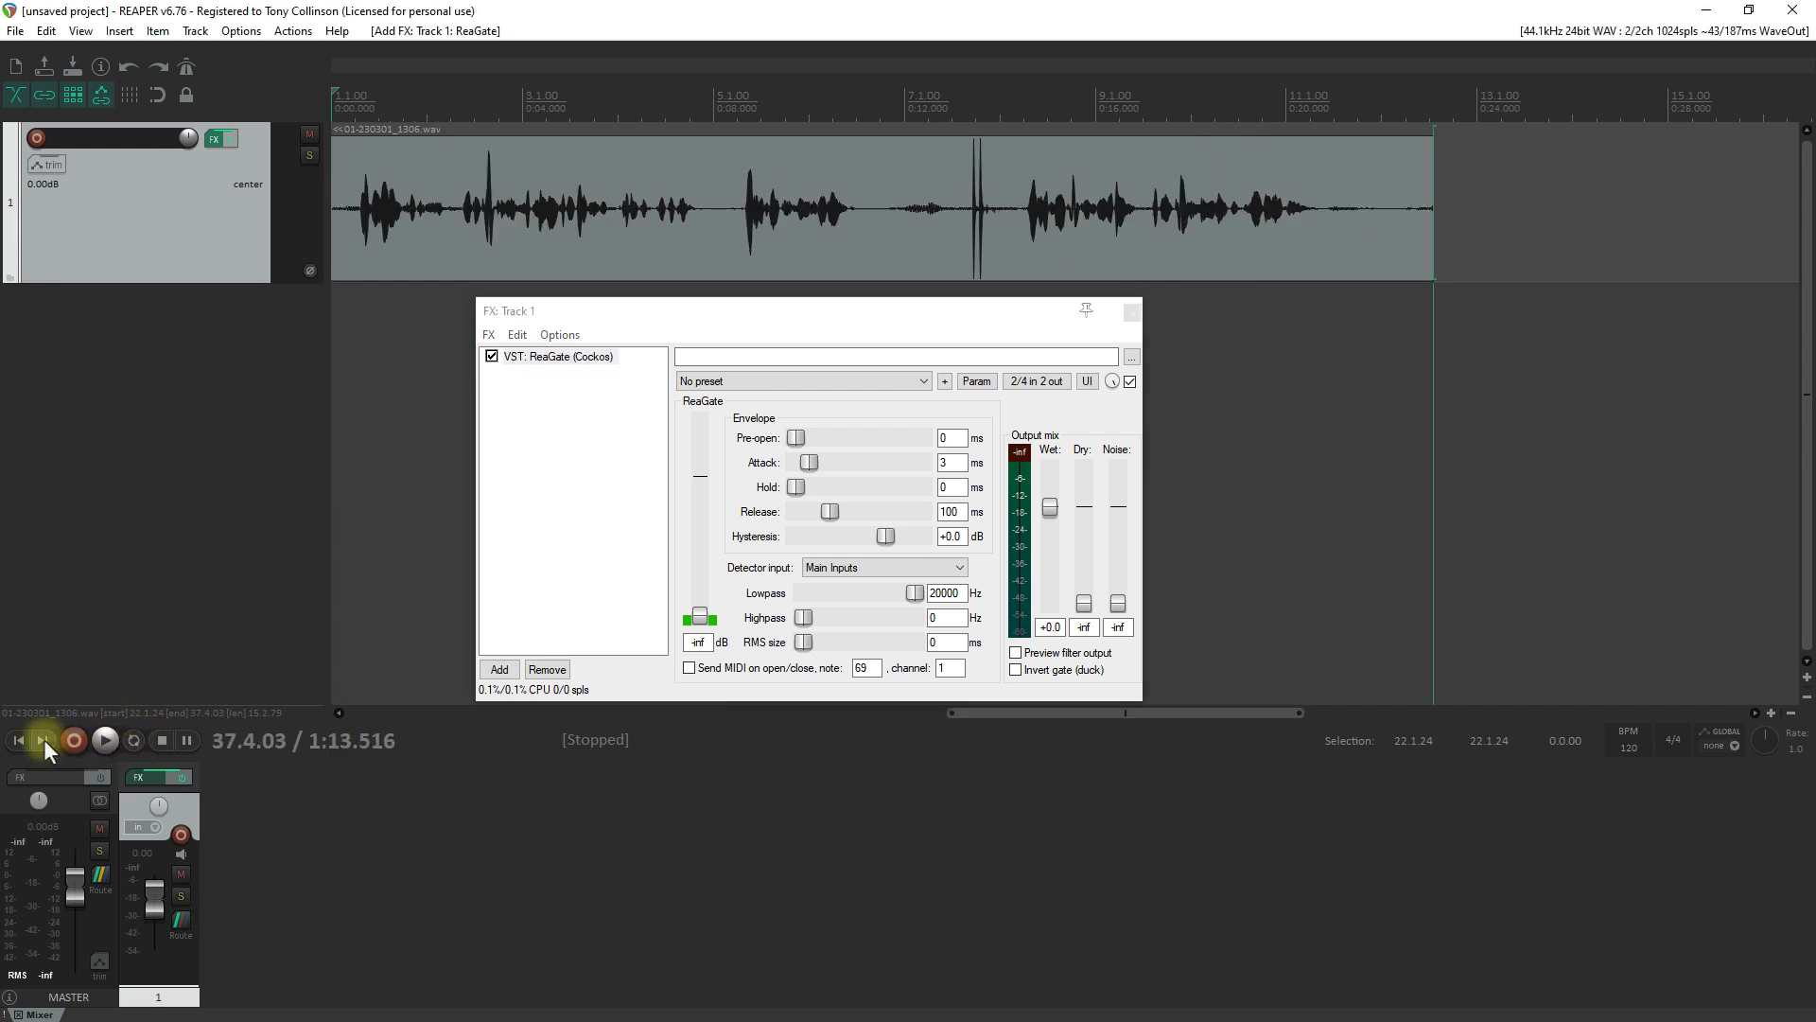
{"action": "left_click", "coordinate": [1452, 179]}
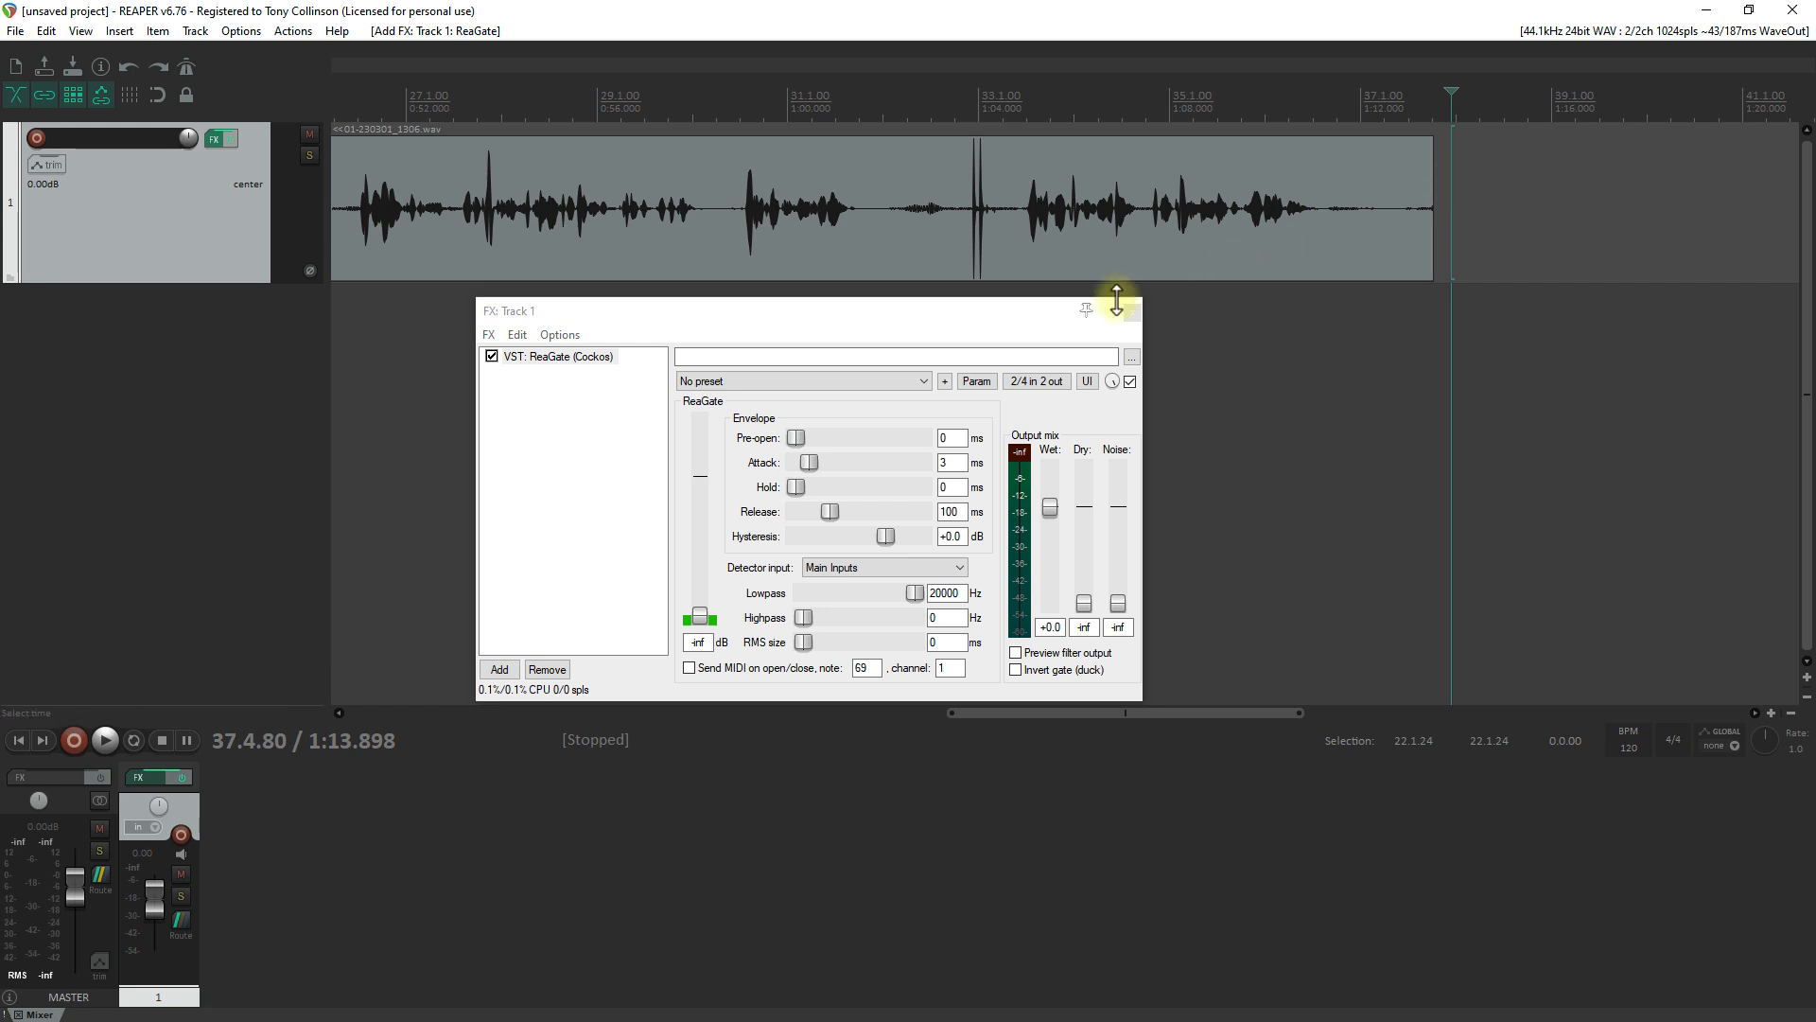
{"action": "left_click", "coordinate": [177, 834]}
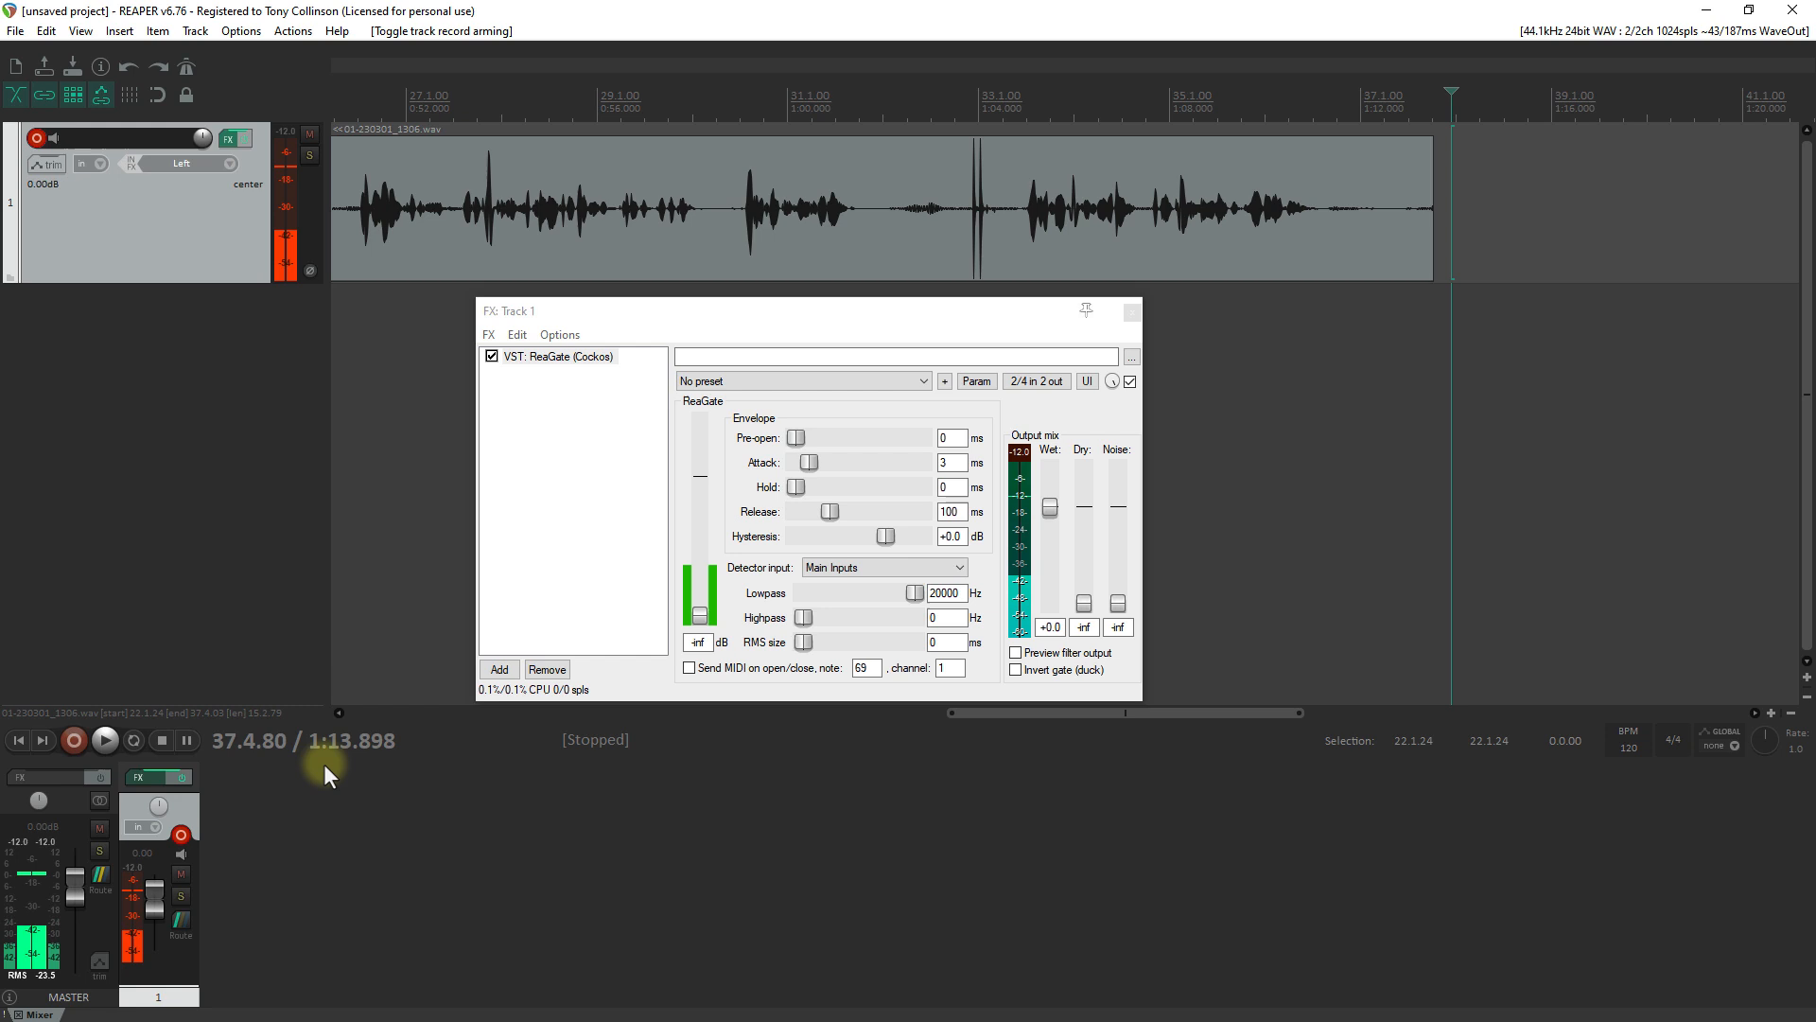
{"action": "left_click", "coordinate": [68, 740]}
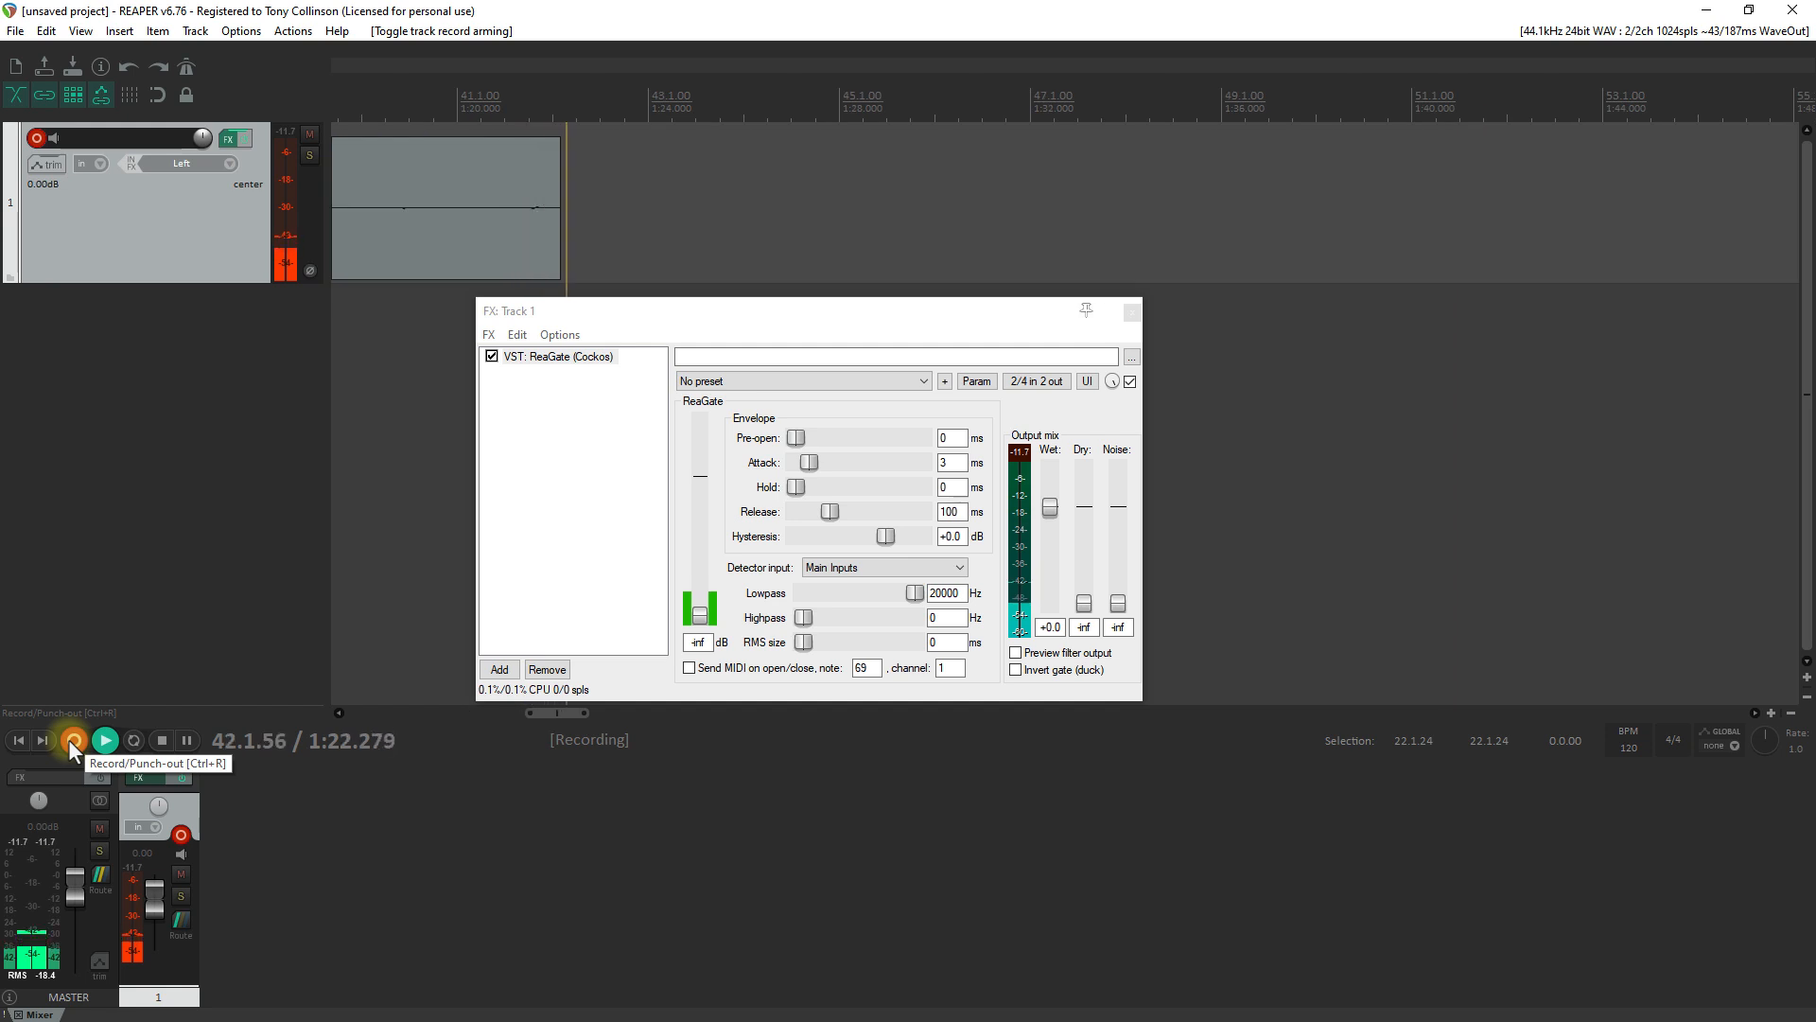
{"action": "left_click", "coordinate": [72, 740]}
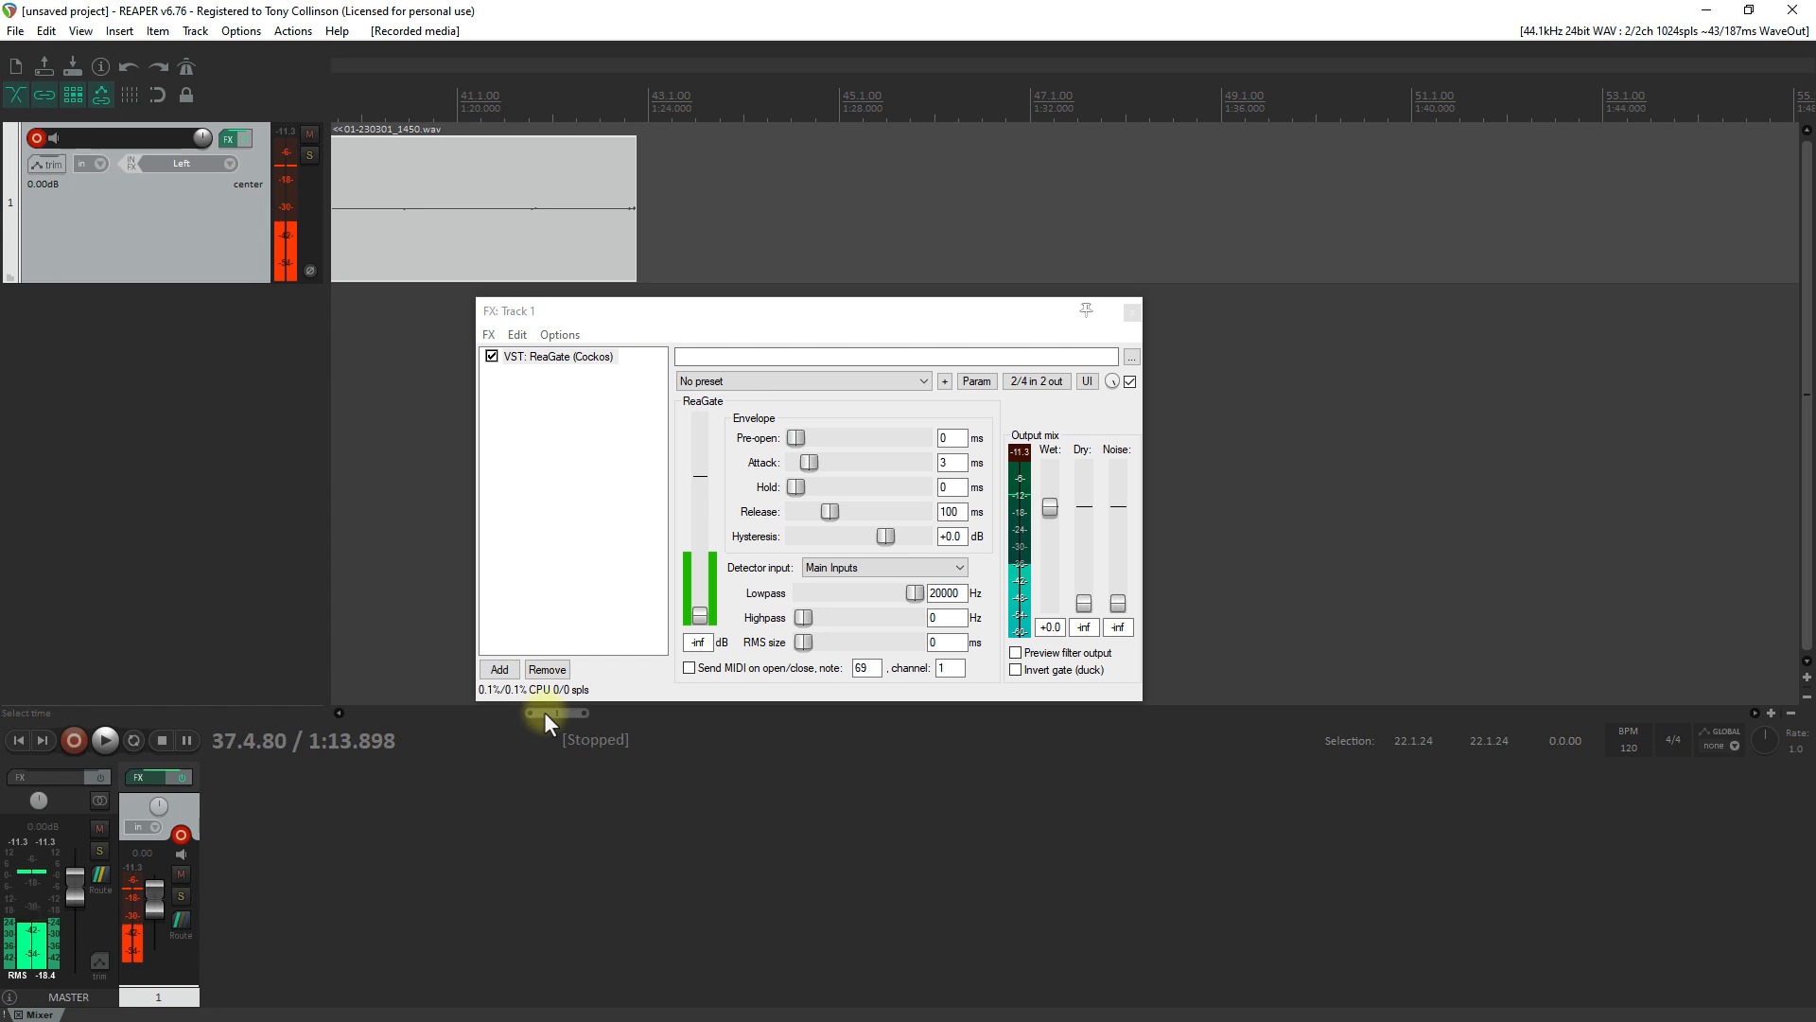
{"action": "left_click_drag", "start_coordinate": [545, 715], "coordinate": [528, 717]}
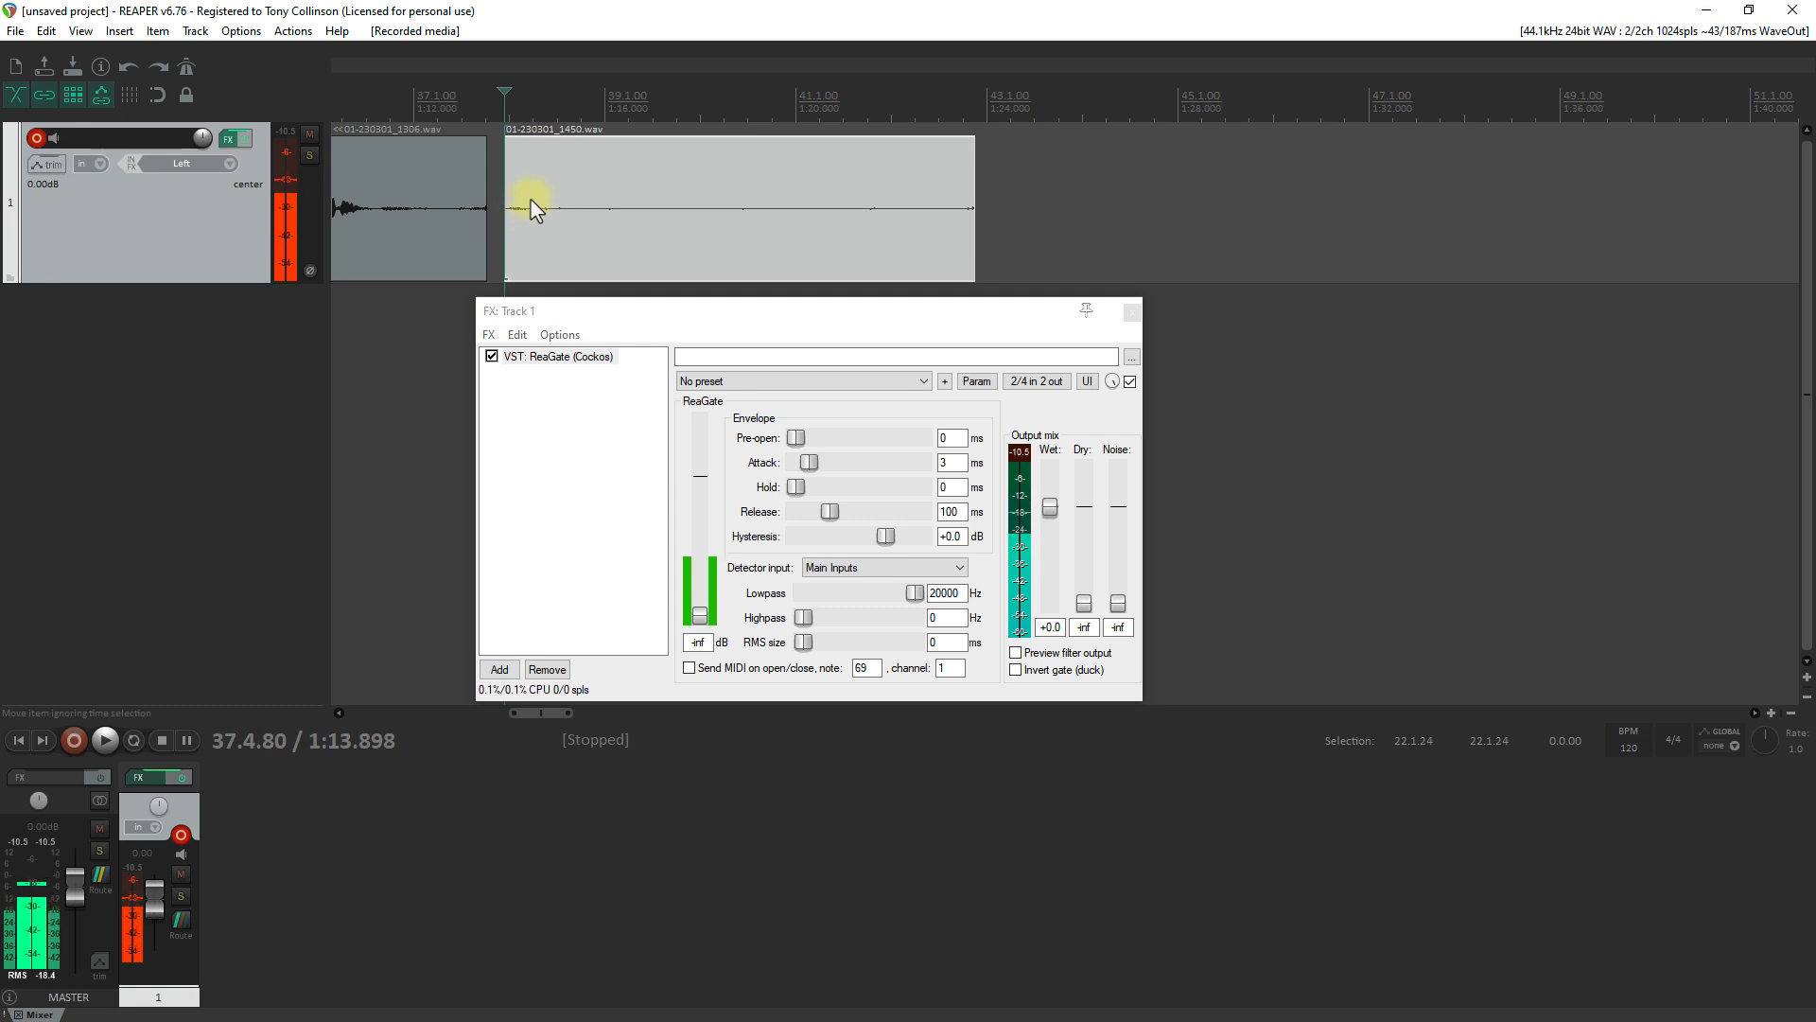
Play the room-noise clip from about 38.2.91 to check its level on the ReaGate meter
{"action": "left_click", "coordinate": [527, 97]}
{"action": "left_click_drag", "start_coordinate": [537, 98], "coordinate": [554, 100]}
{"action": "left_click", "coordinate": [554, 99]}
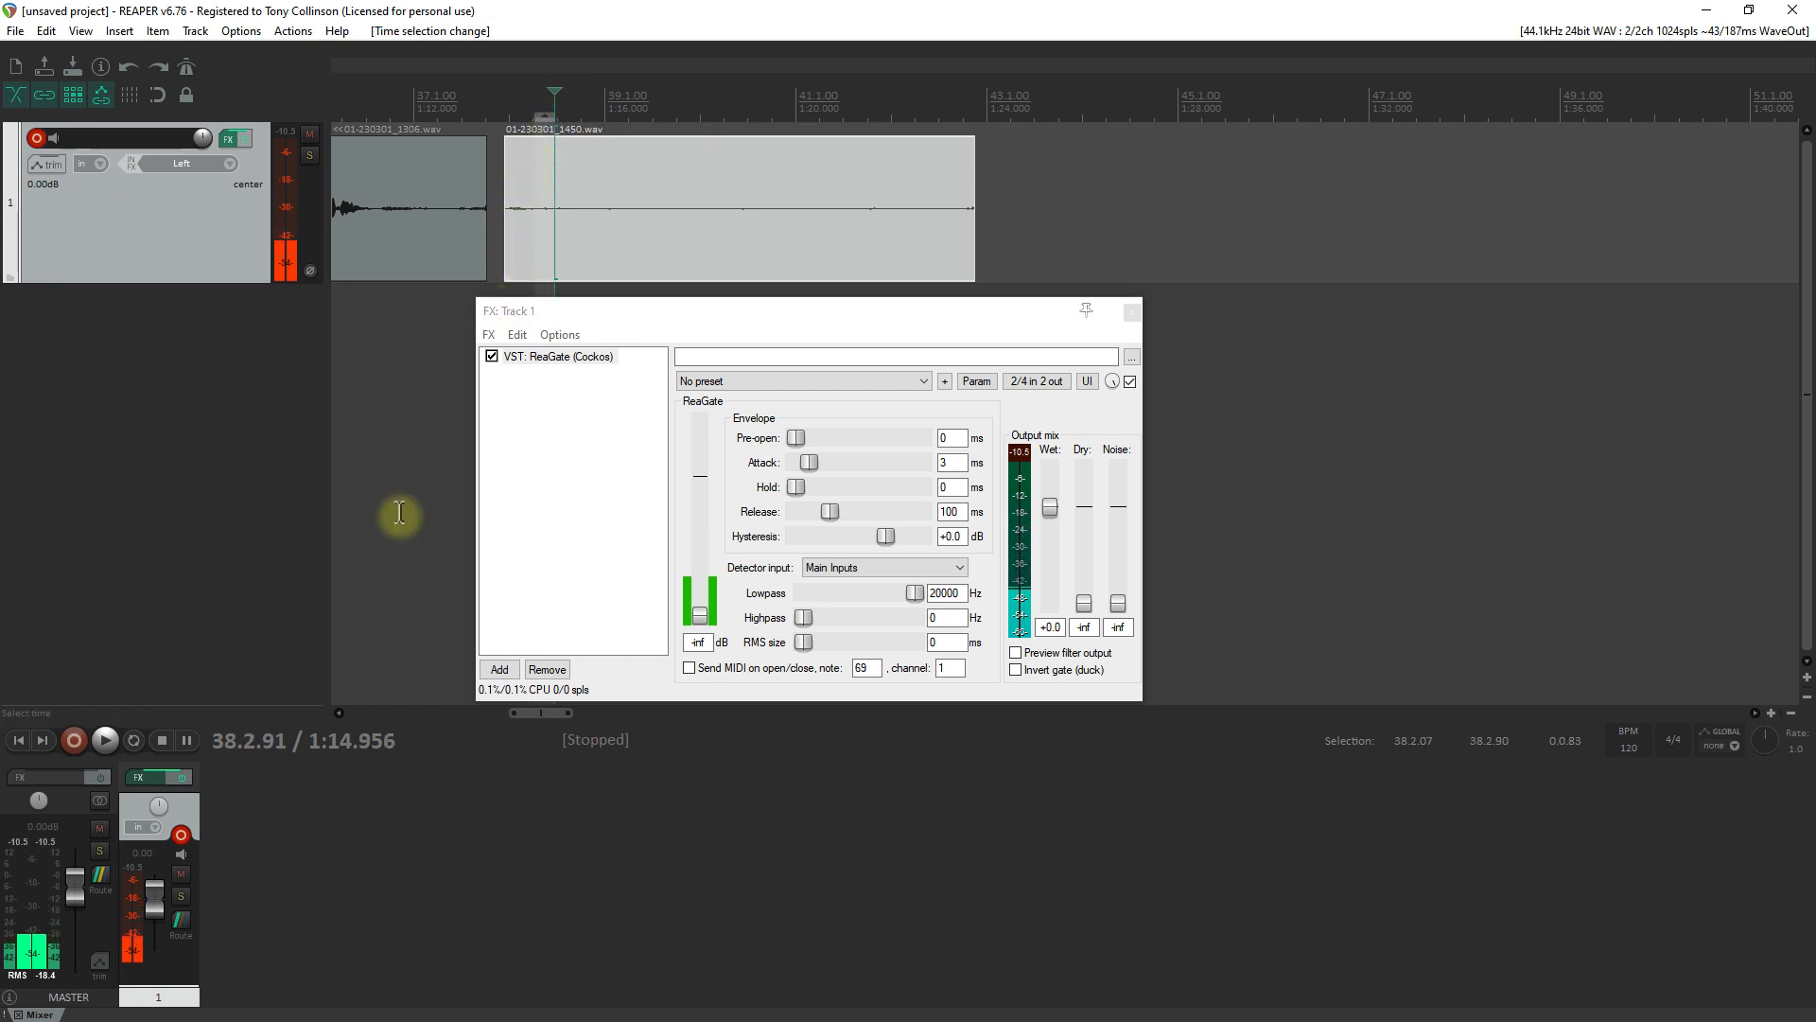
{"action": "left_click", "coordinate": [103, 740]}
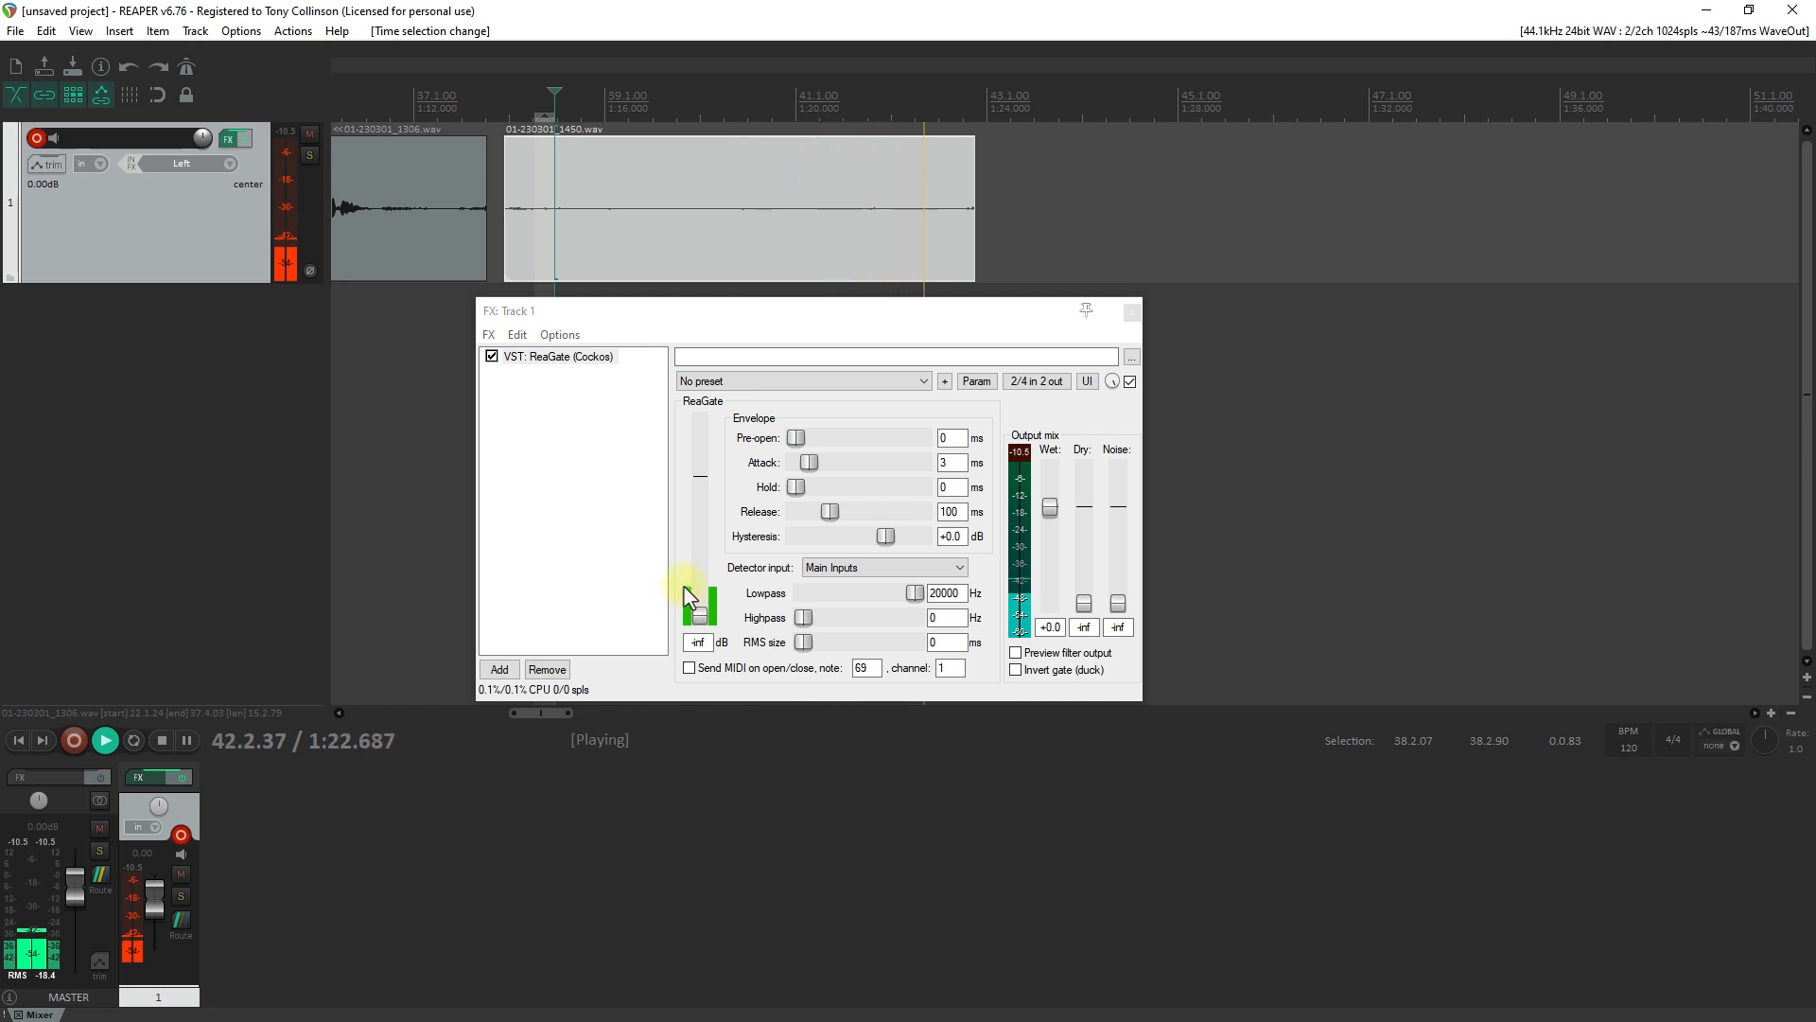
{"action": "key", "text": "space"}
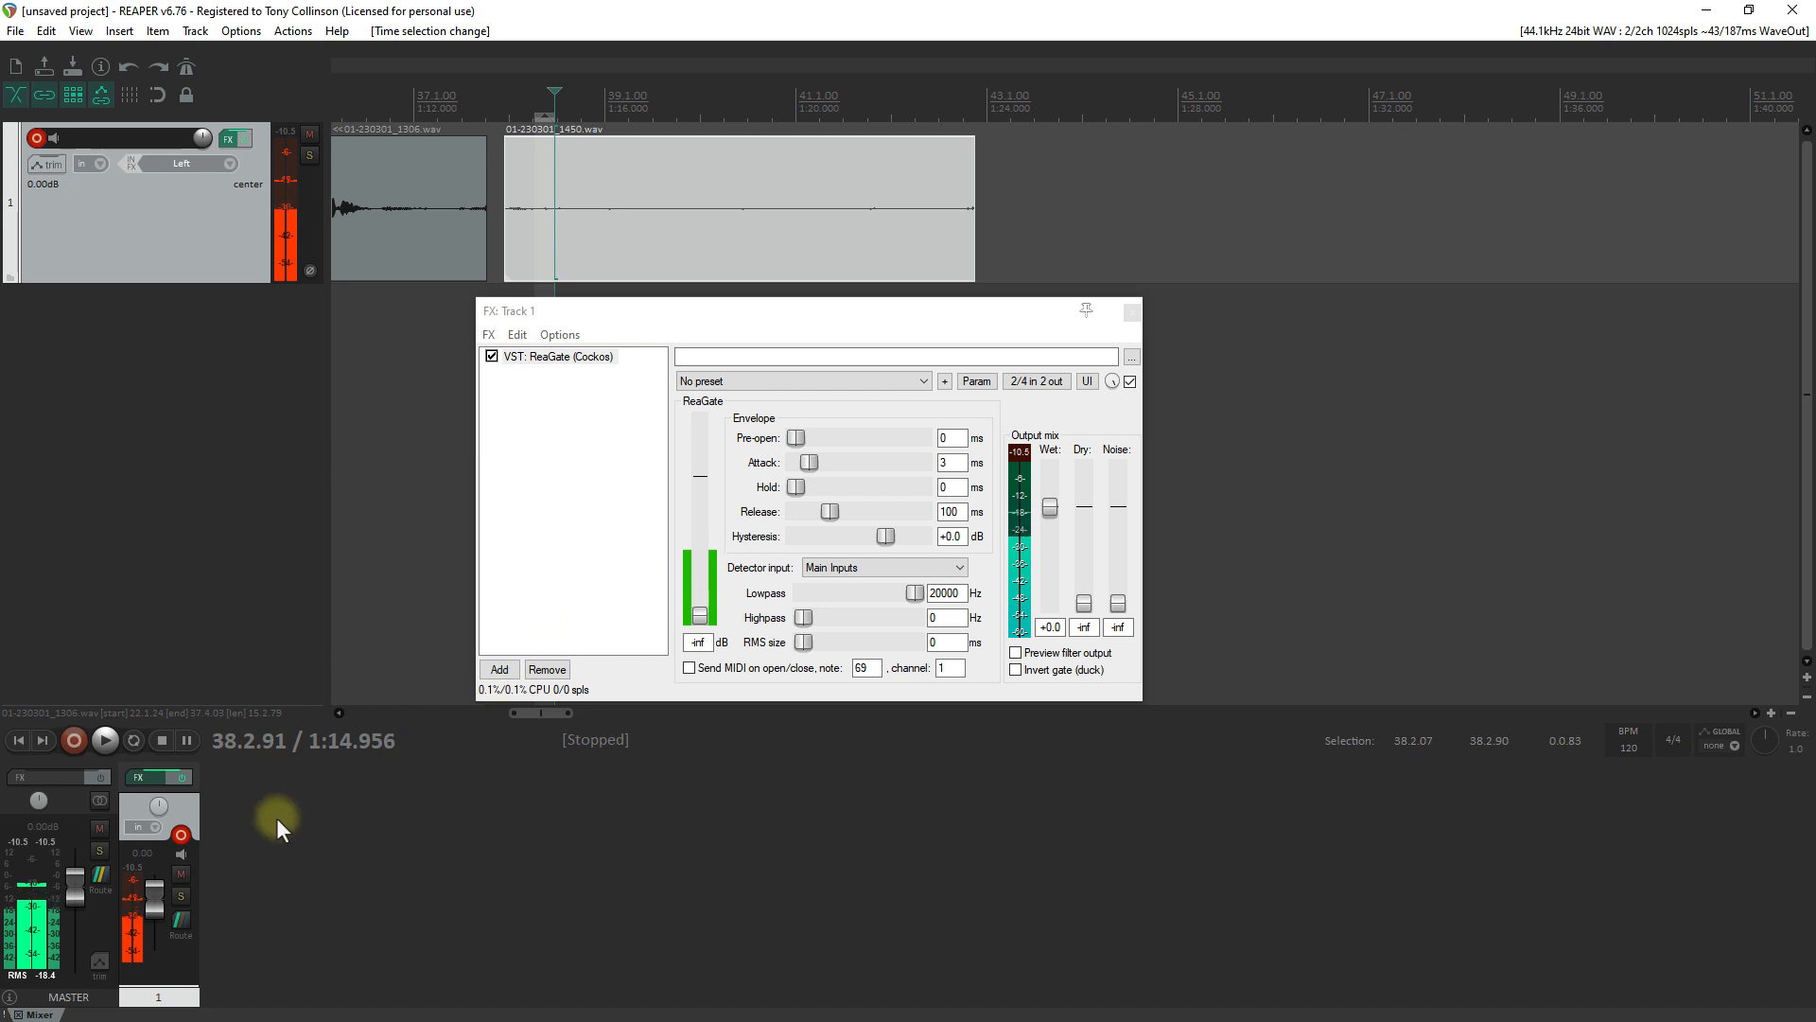
Disarm track 1 and set the ReaGate threshold to -40.6 dB, judging it against another playback of the room noise
{"action": "left_click", "coordinate": [181, 834]}
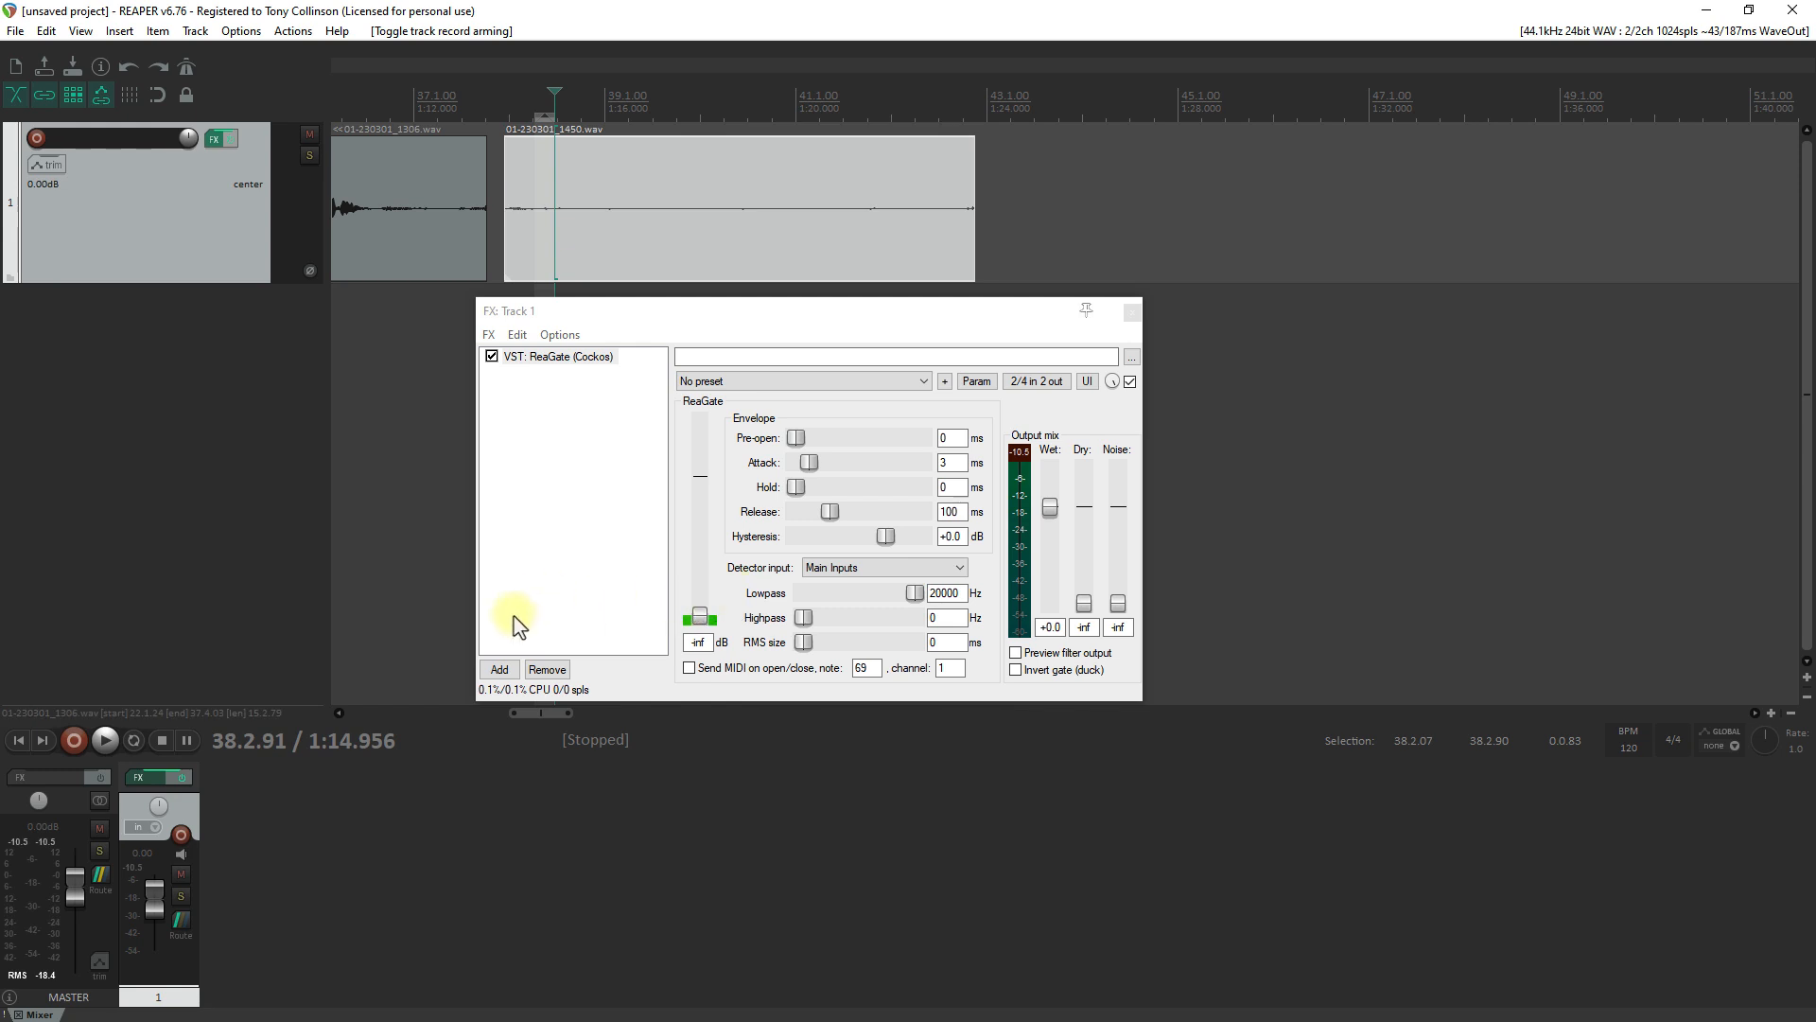
{"action": "left_click", "coordinate": [104, 740]}
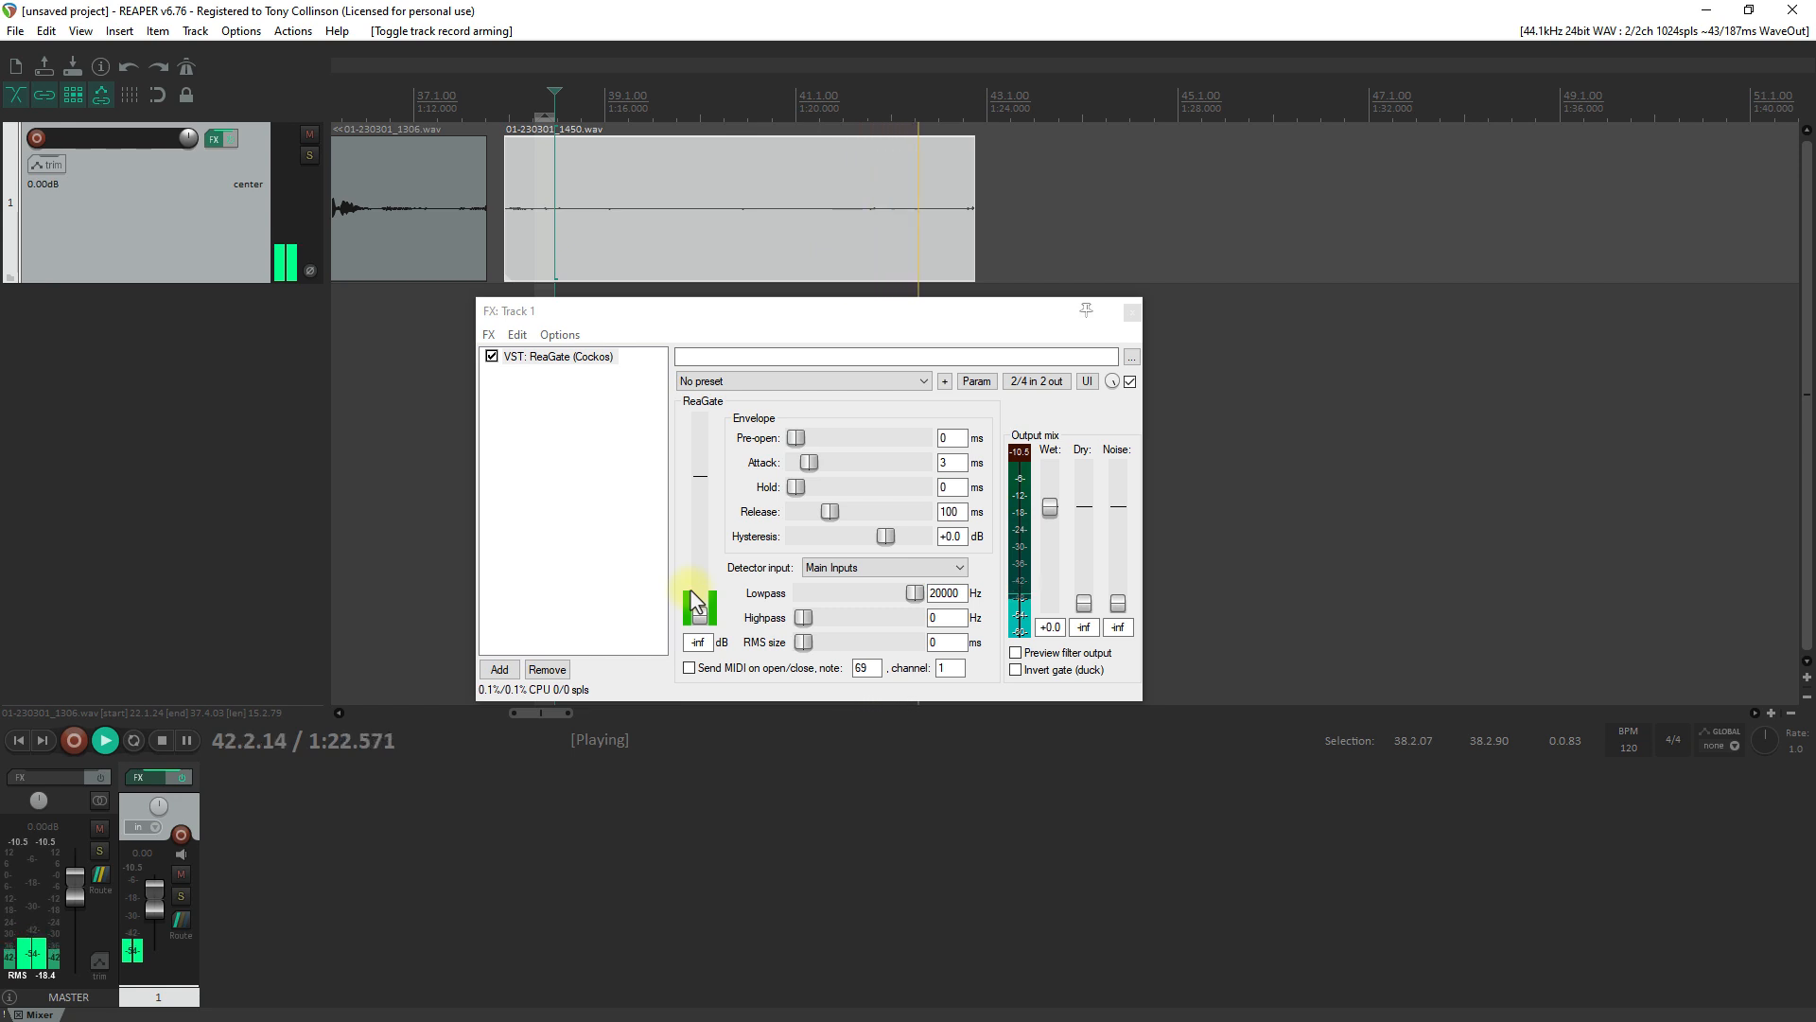
{"action": "key", "text": "space"}
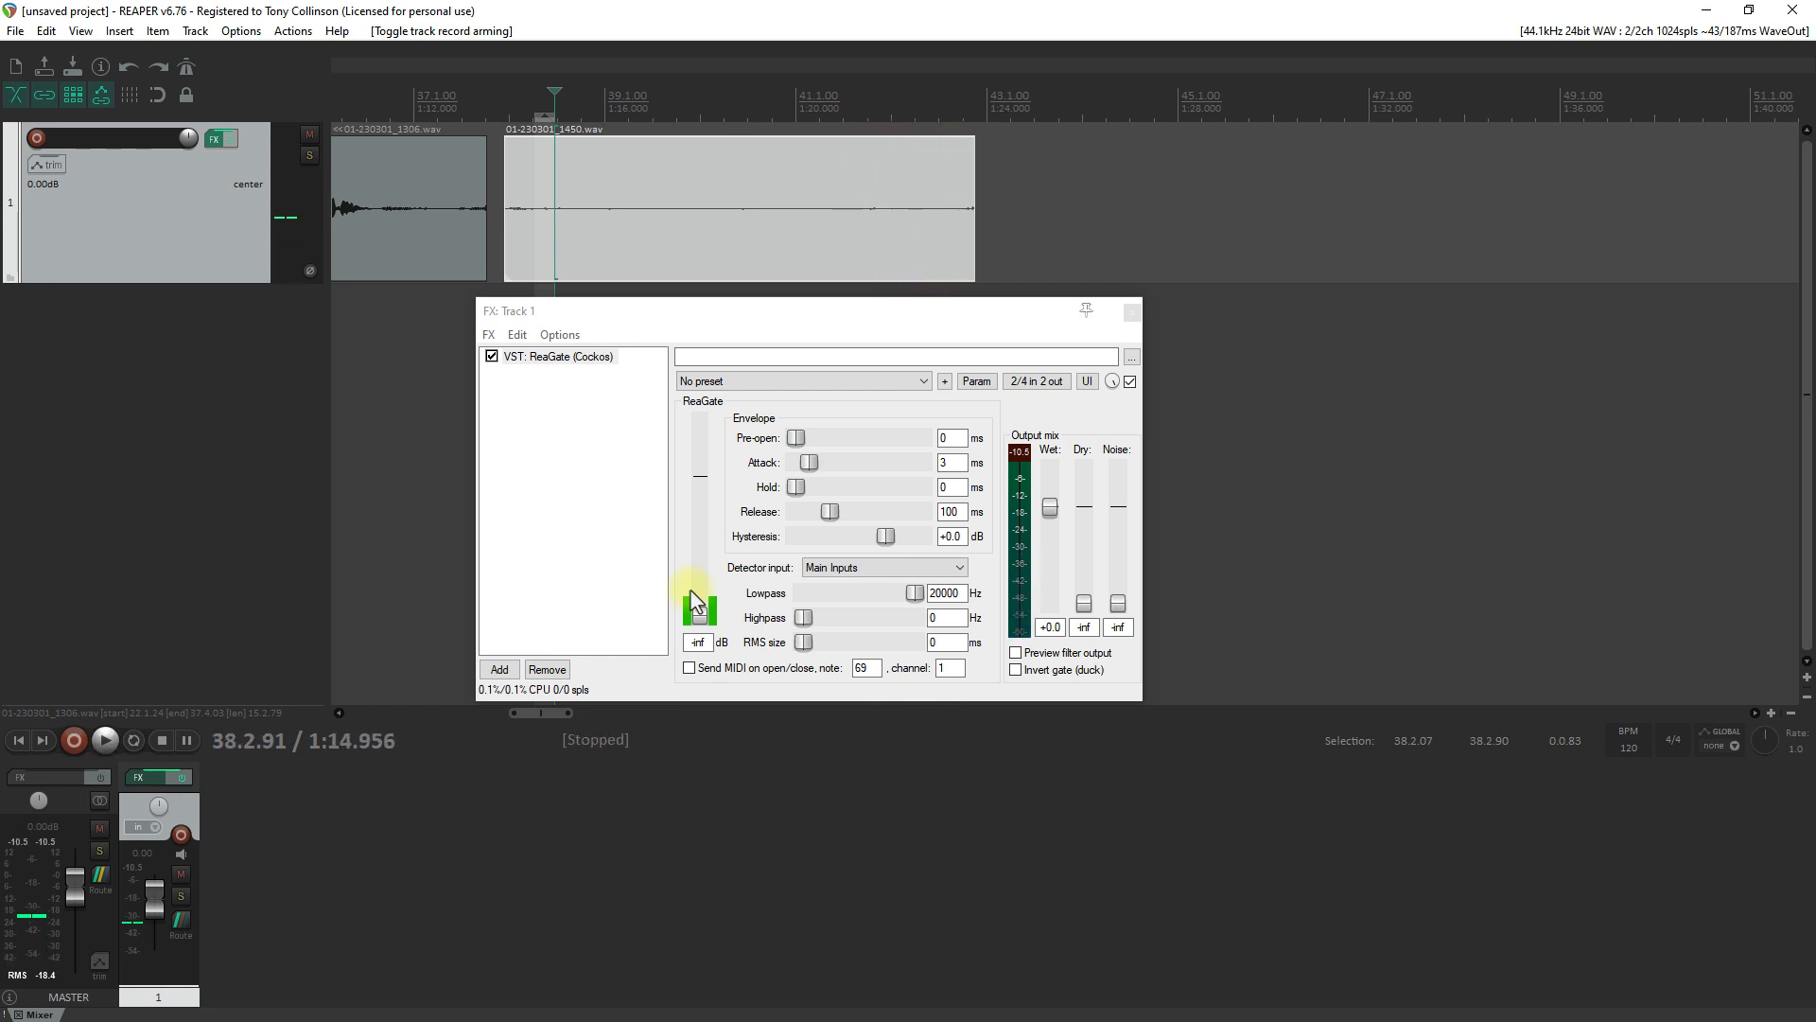
{"action": "left_click", "coordinate": [695, 592]}
{"action": "left_click_drag", "start_coordinate": [698, 599], "coordinate": [698, 590]}
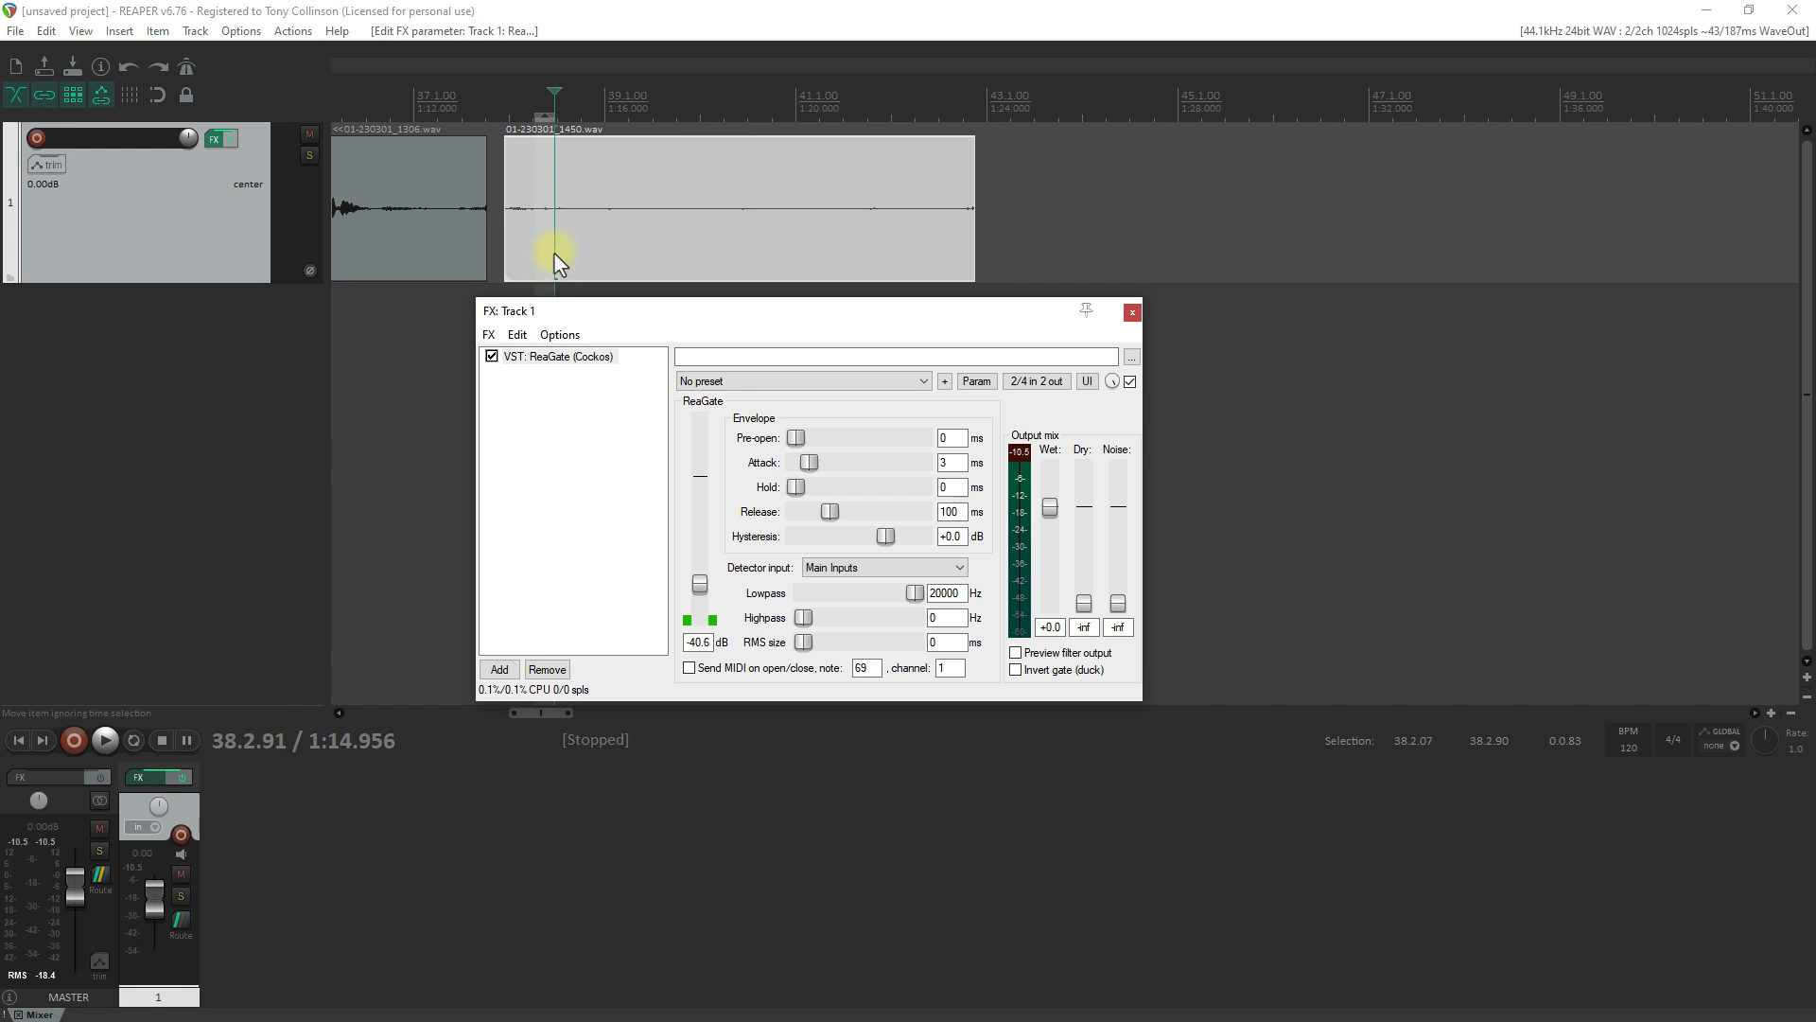
Return to the project start and set ReaGate's pre-open to 5 ms, hold to 150 ms and release to 35 ms
{"action": "left_click", "coordinate": [30, 738]}
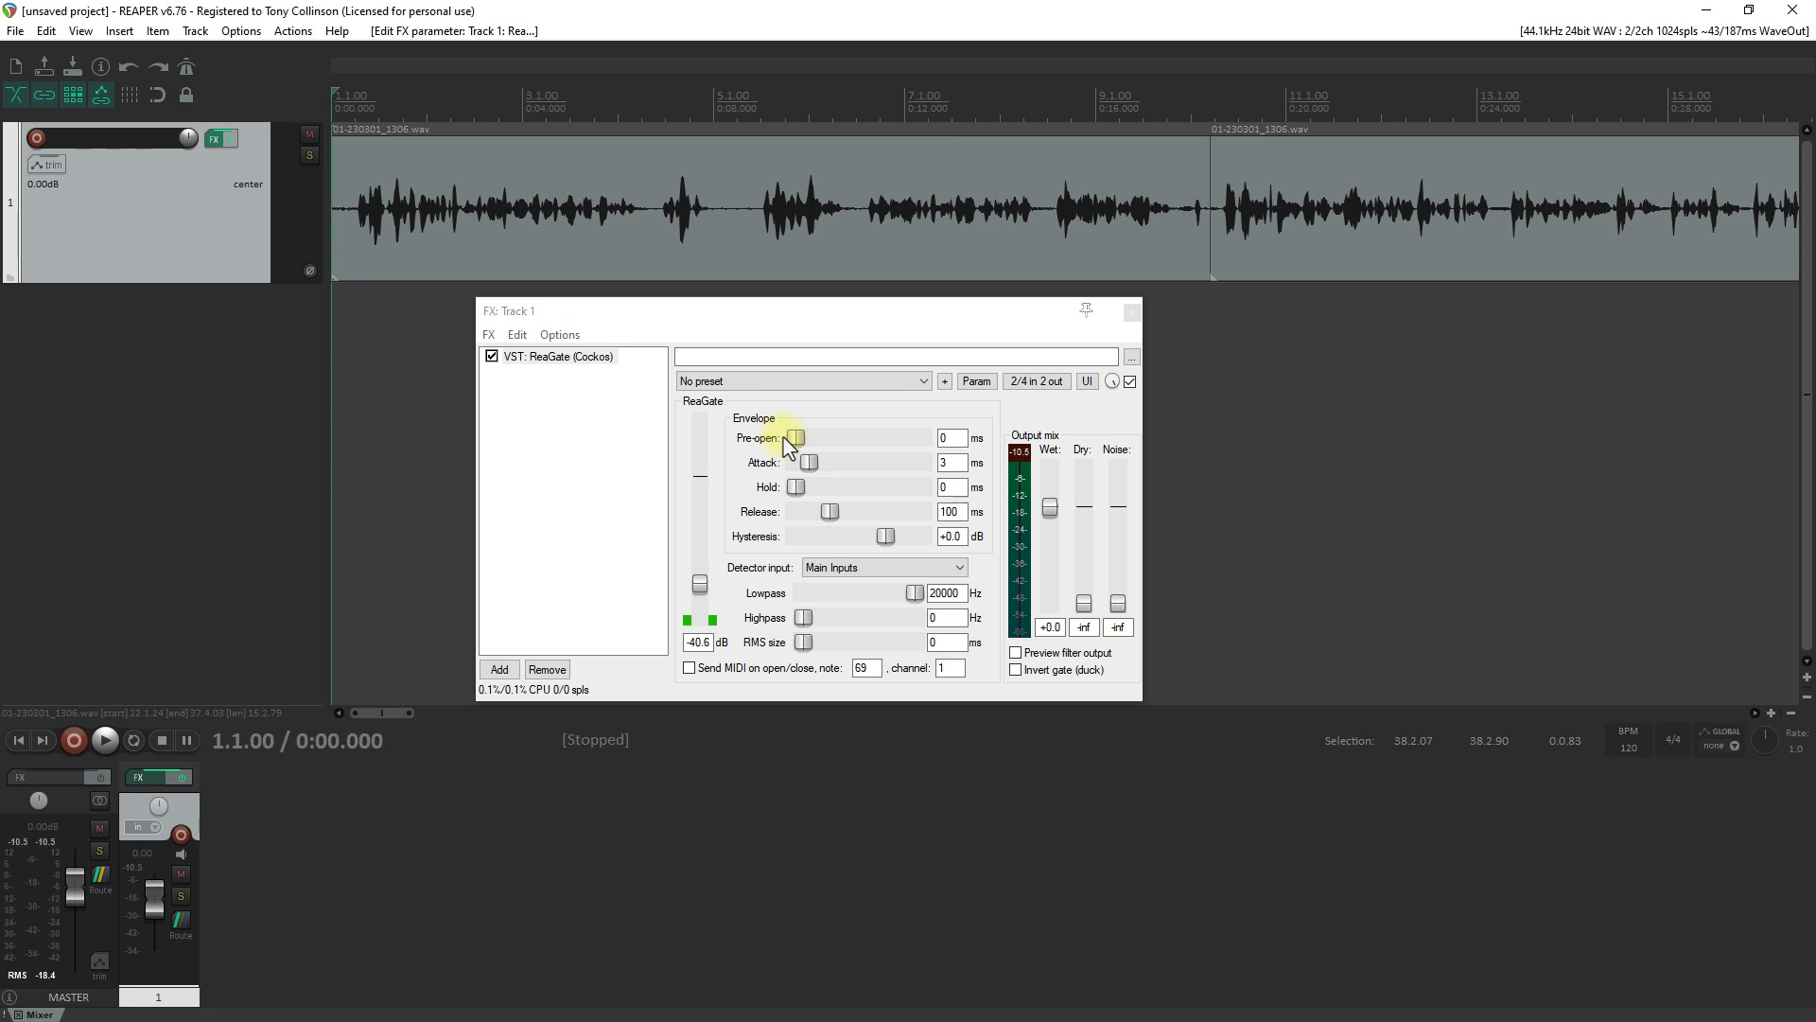
{"action": "double_click", "coordinate": [946, 438]}
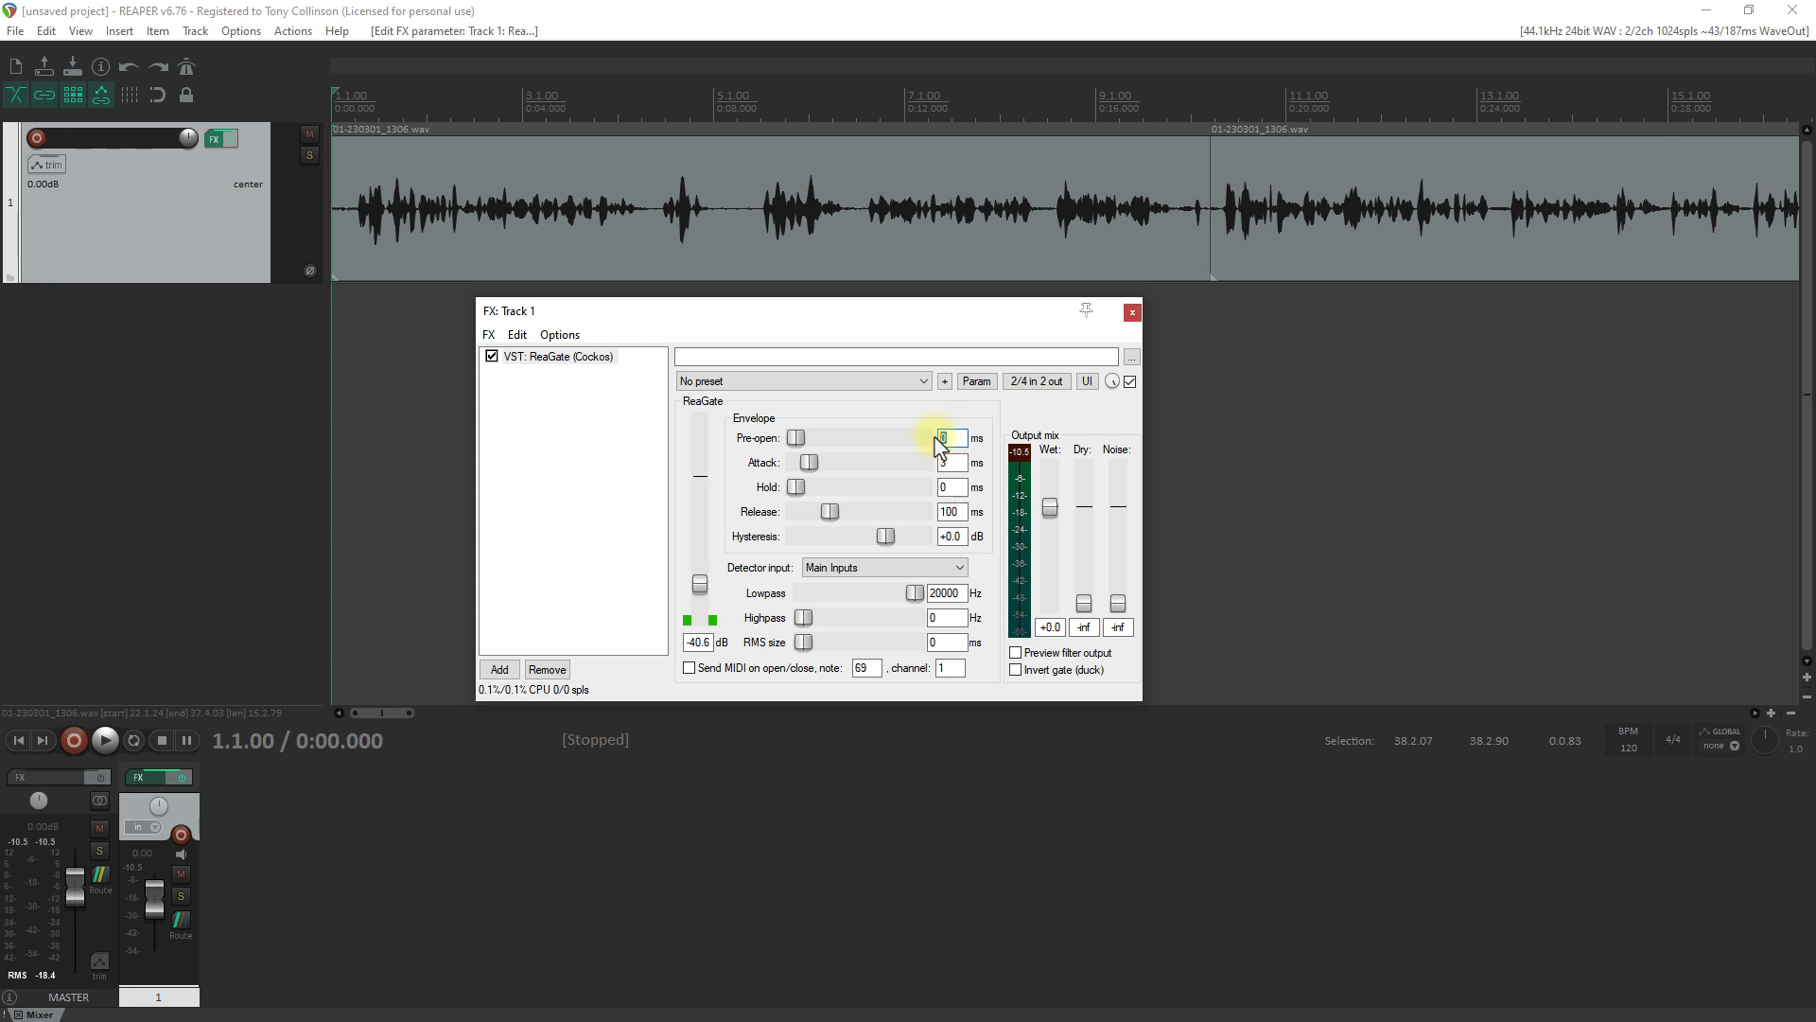
{"action": "type", "text": "5"}
{"action": "left_click", "coordinate": [941, 486]}
{"action": "type", "text": "150"}
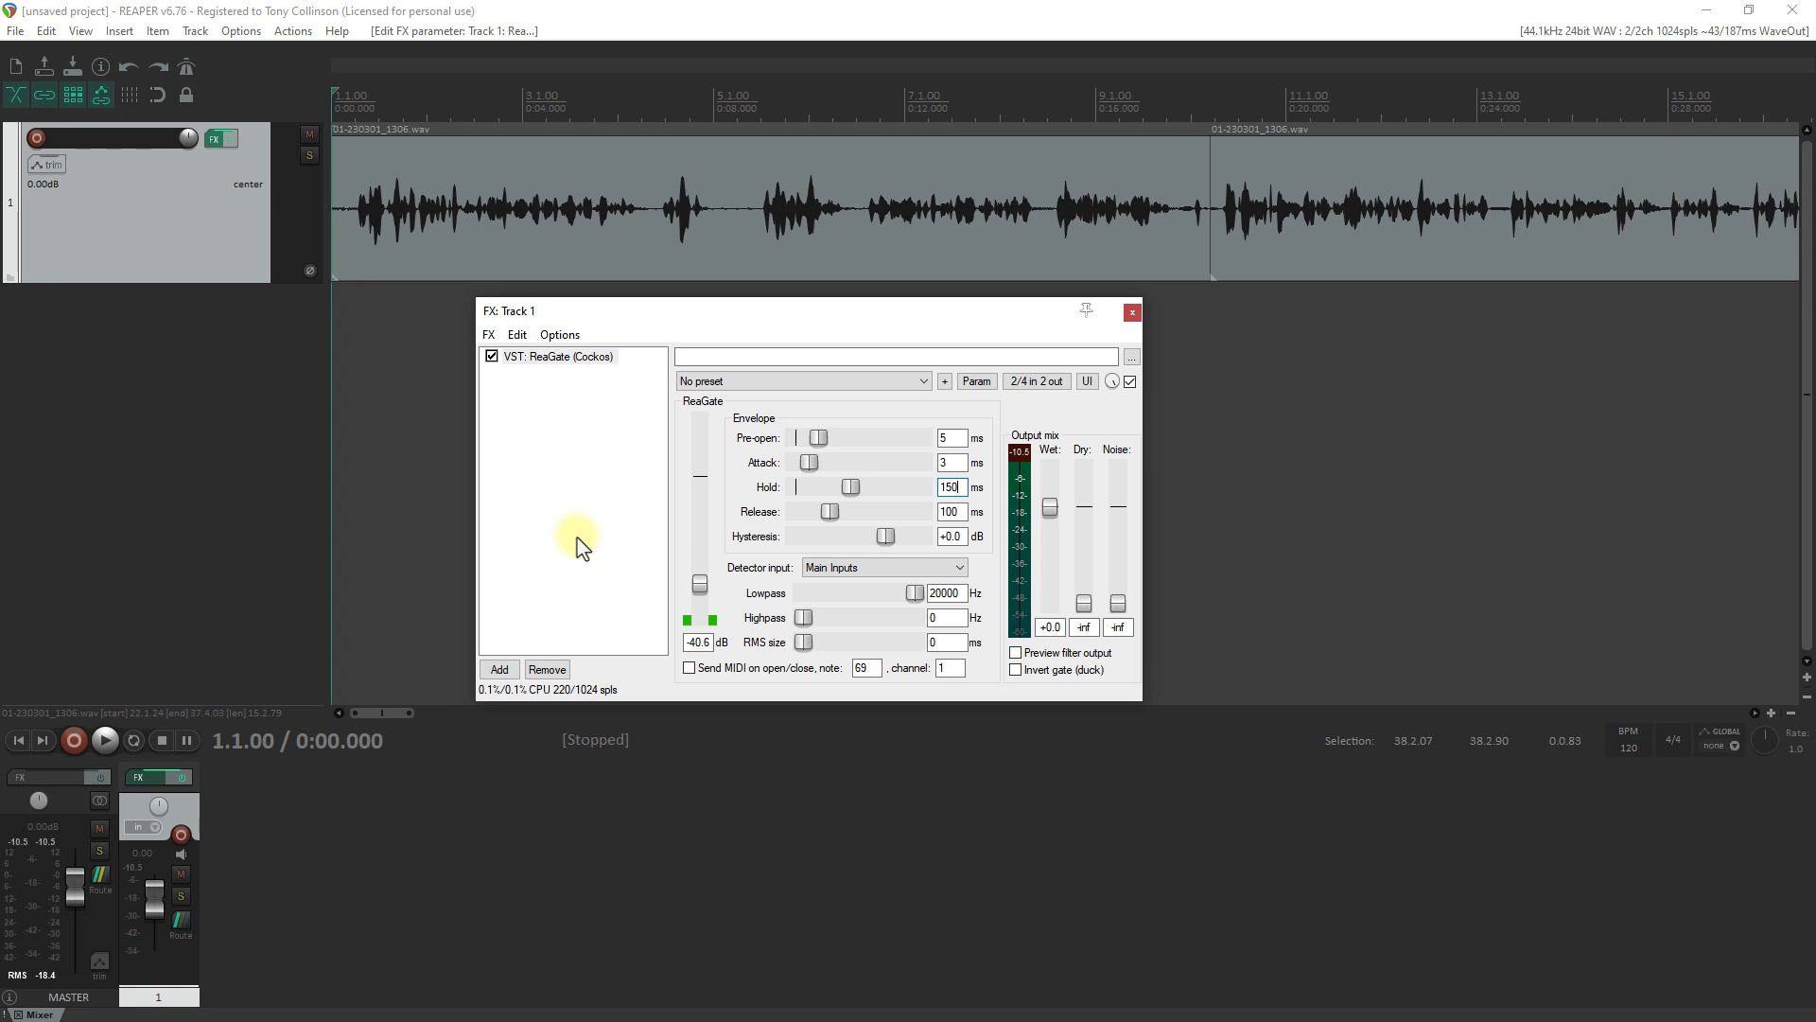
{"action": "double_click", "coordinate": [951, 512]}
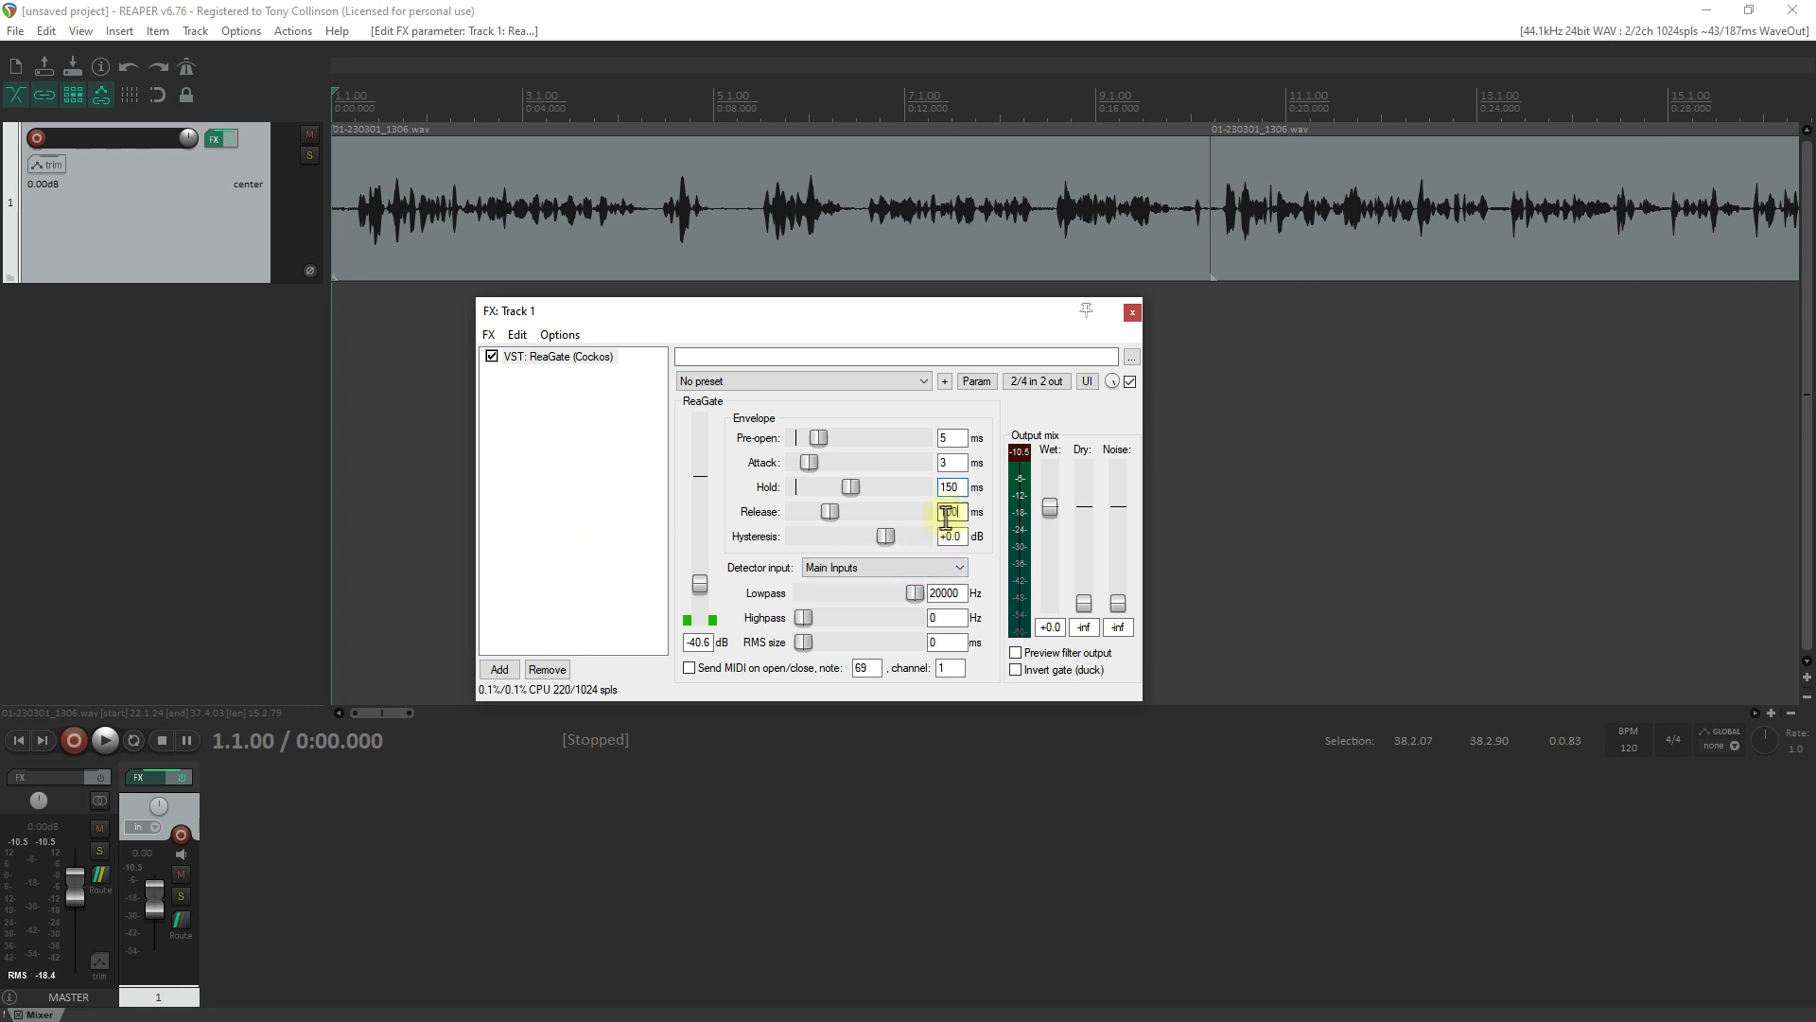
{"action": "type", "text": "35"}
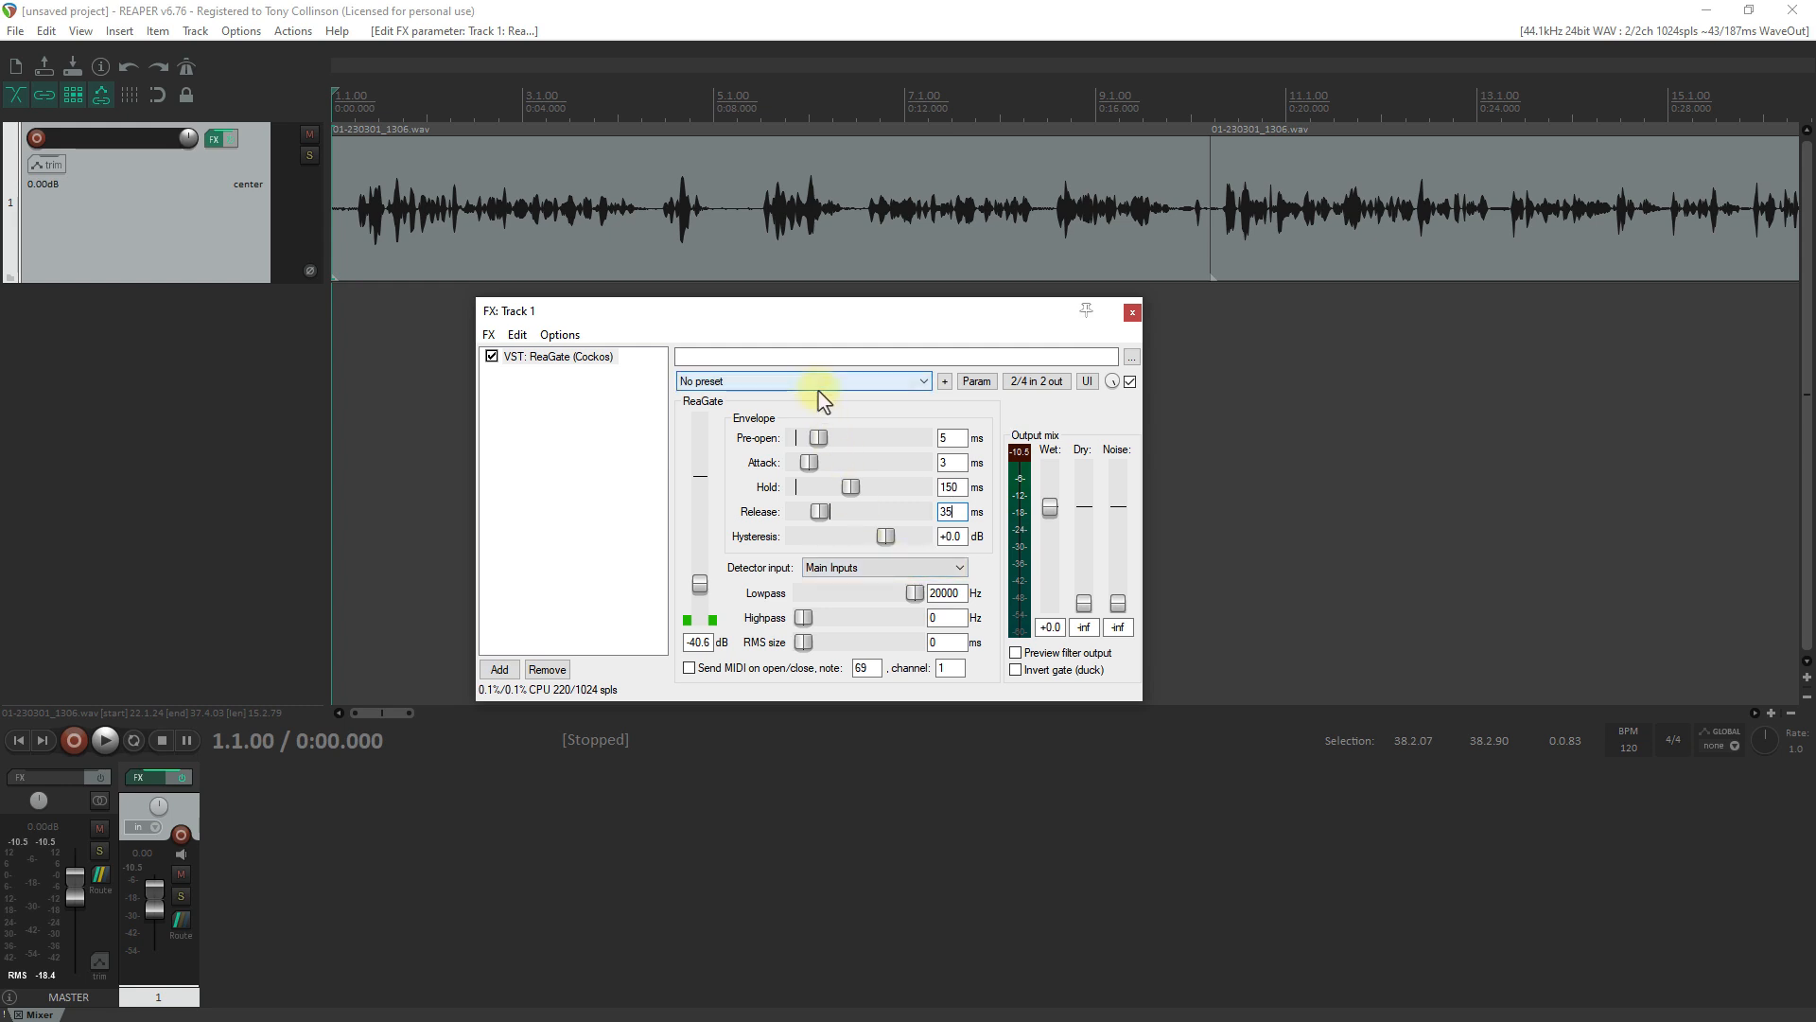
Save the ReaGate settings as a preset named "Voice Gate" and make it the default preset
{"action": "left_click", "coordinate": [944, 381]}
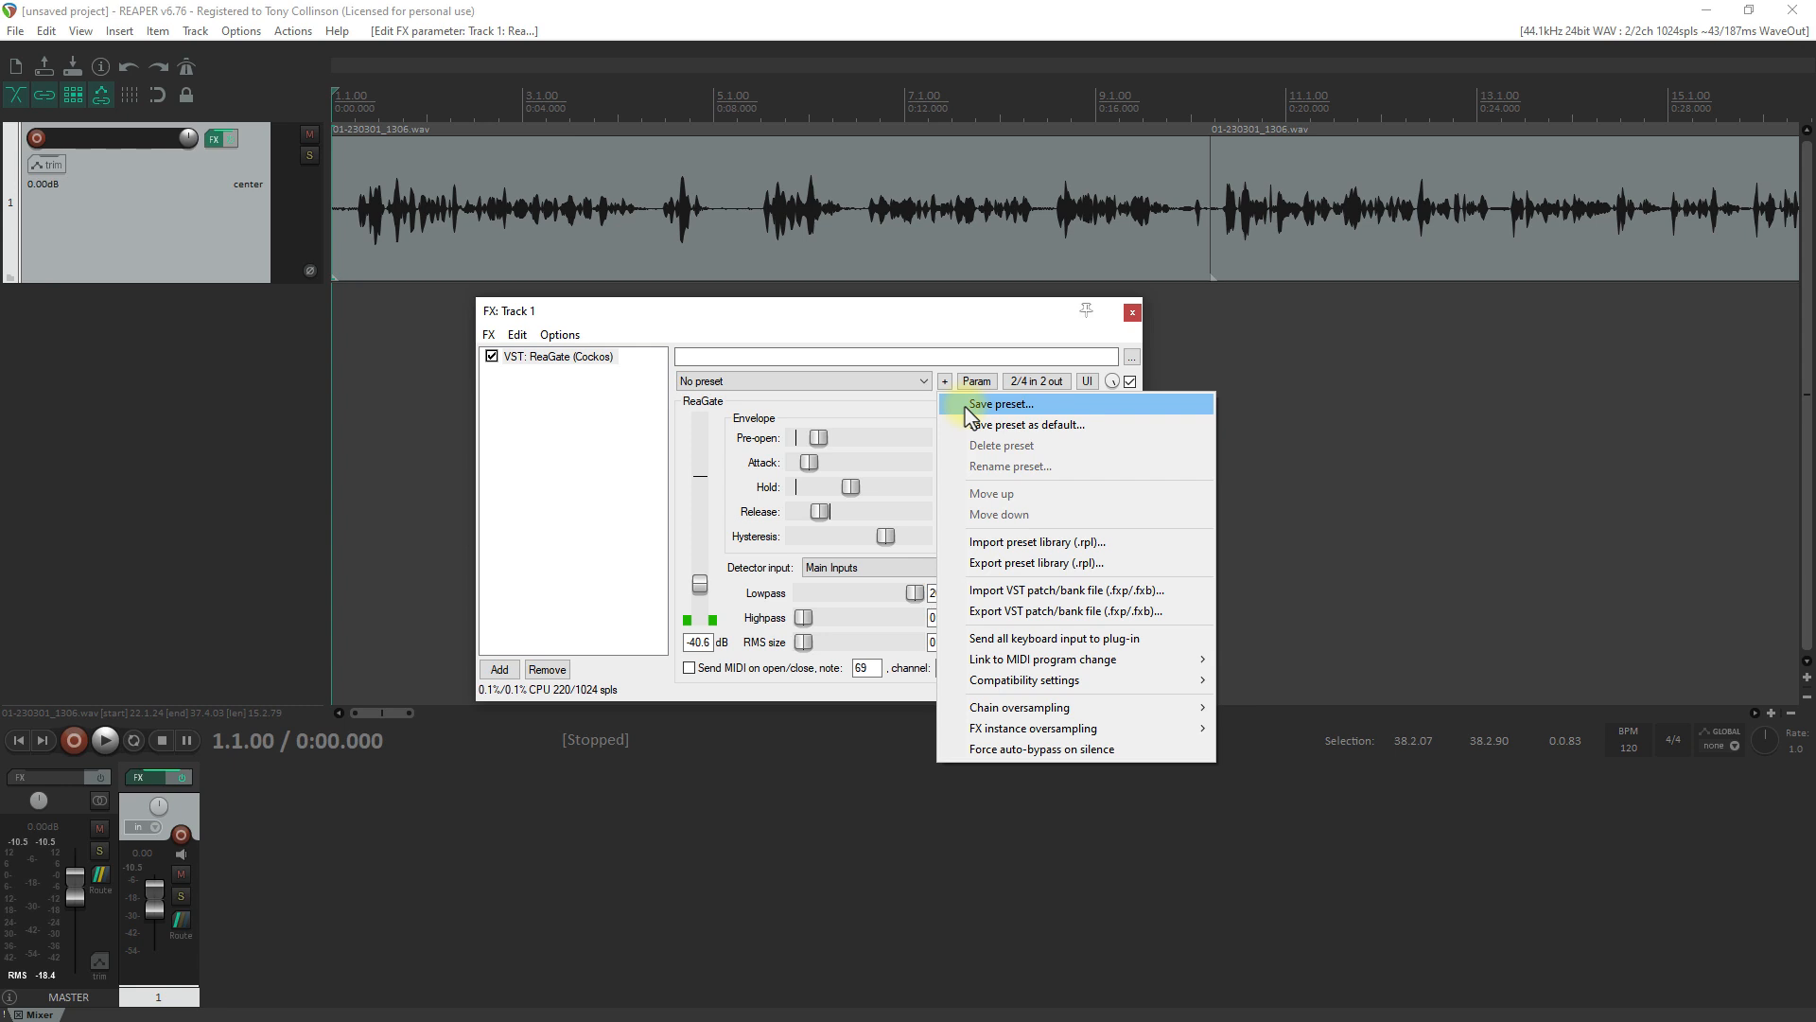
{"action": "left_click", "coordinate": [969, 413]}
{"action": "type", "text": "Voice Gate"}
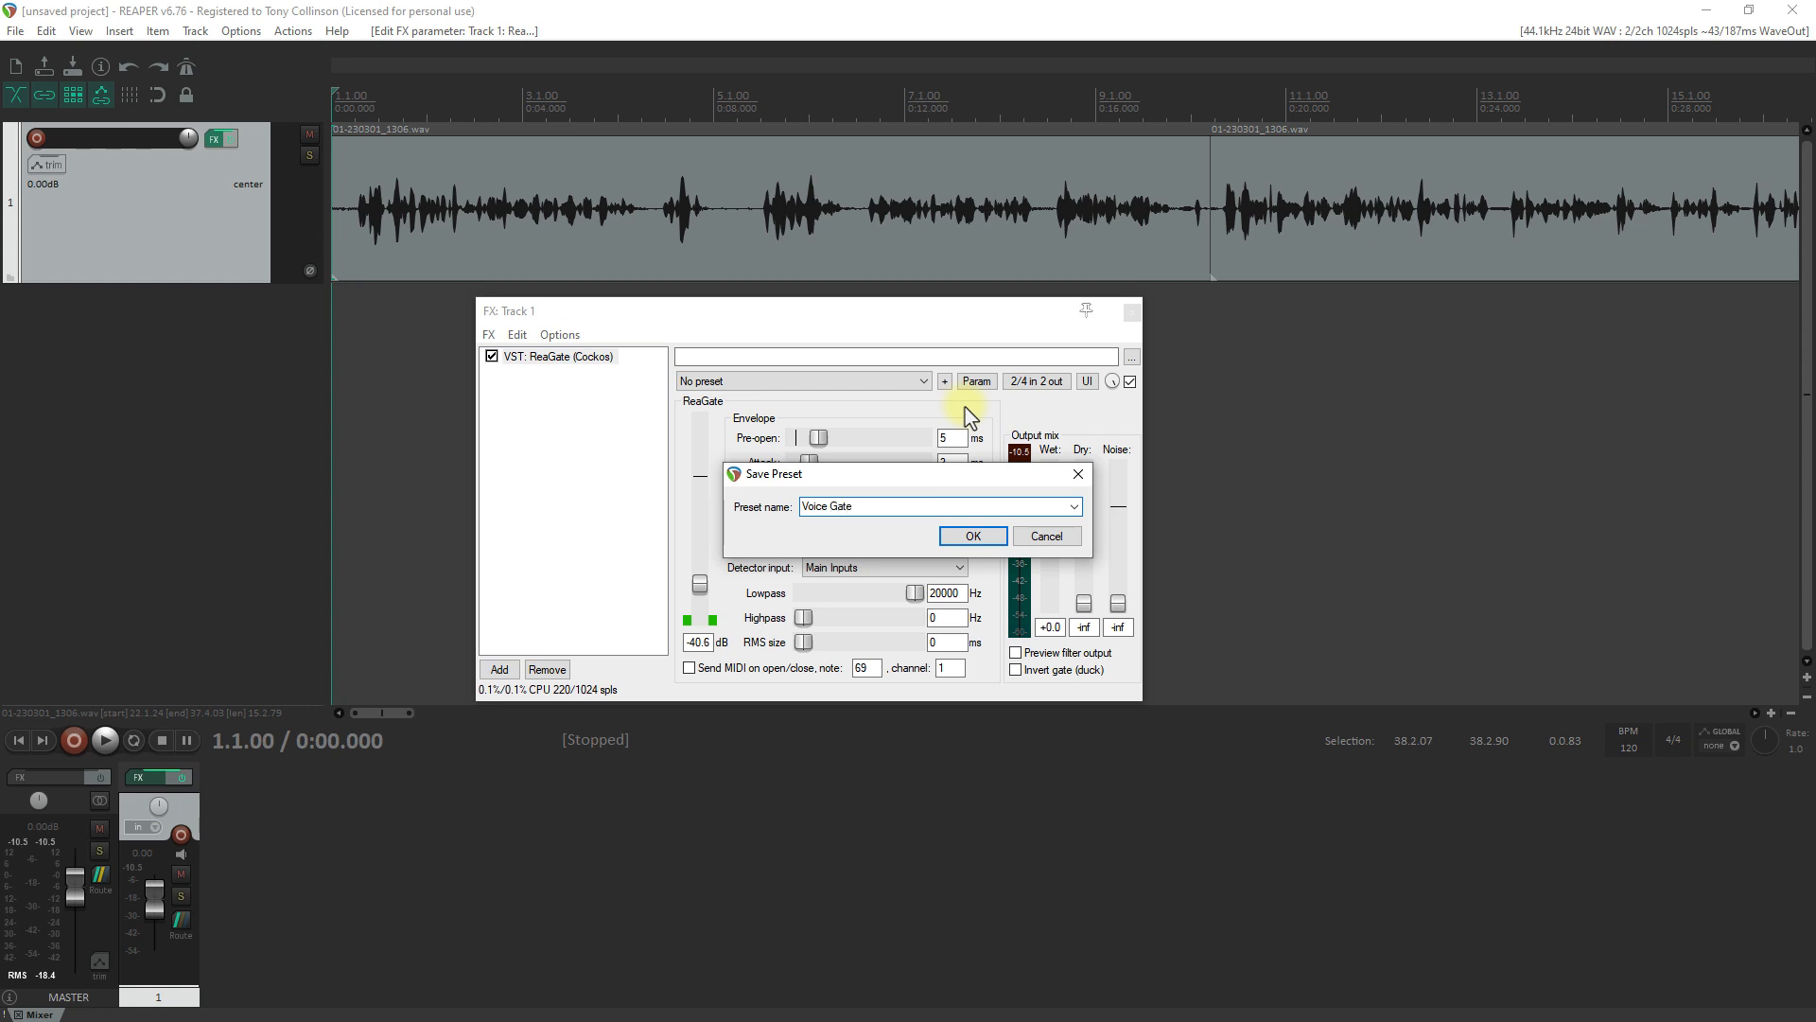
{"action": "left_click", "coordinate": [974, 539]}
{"action": "left_click", "coordinate": [944, 382]}
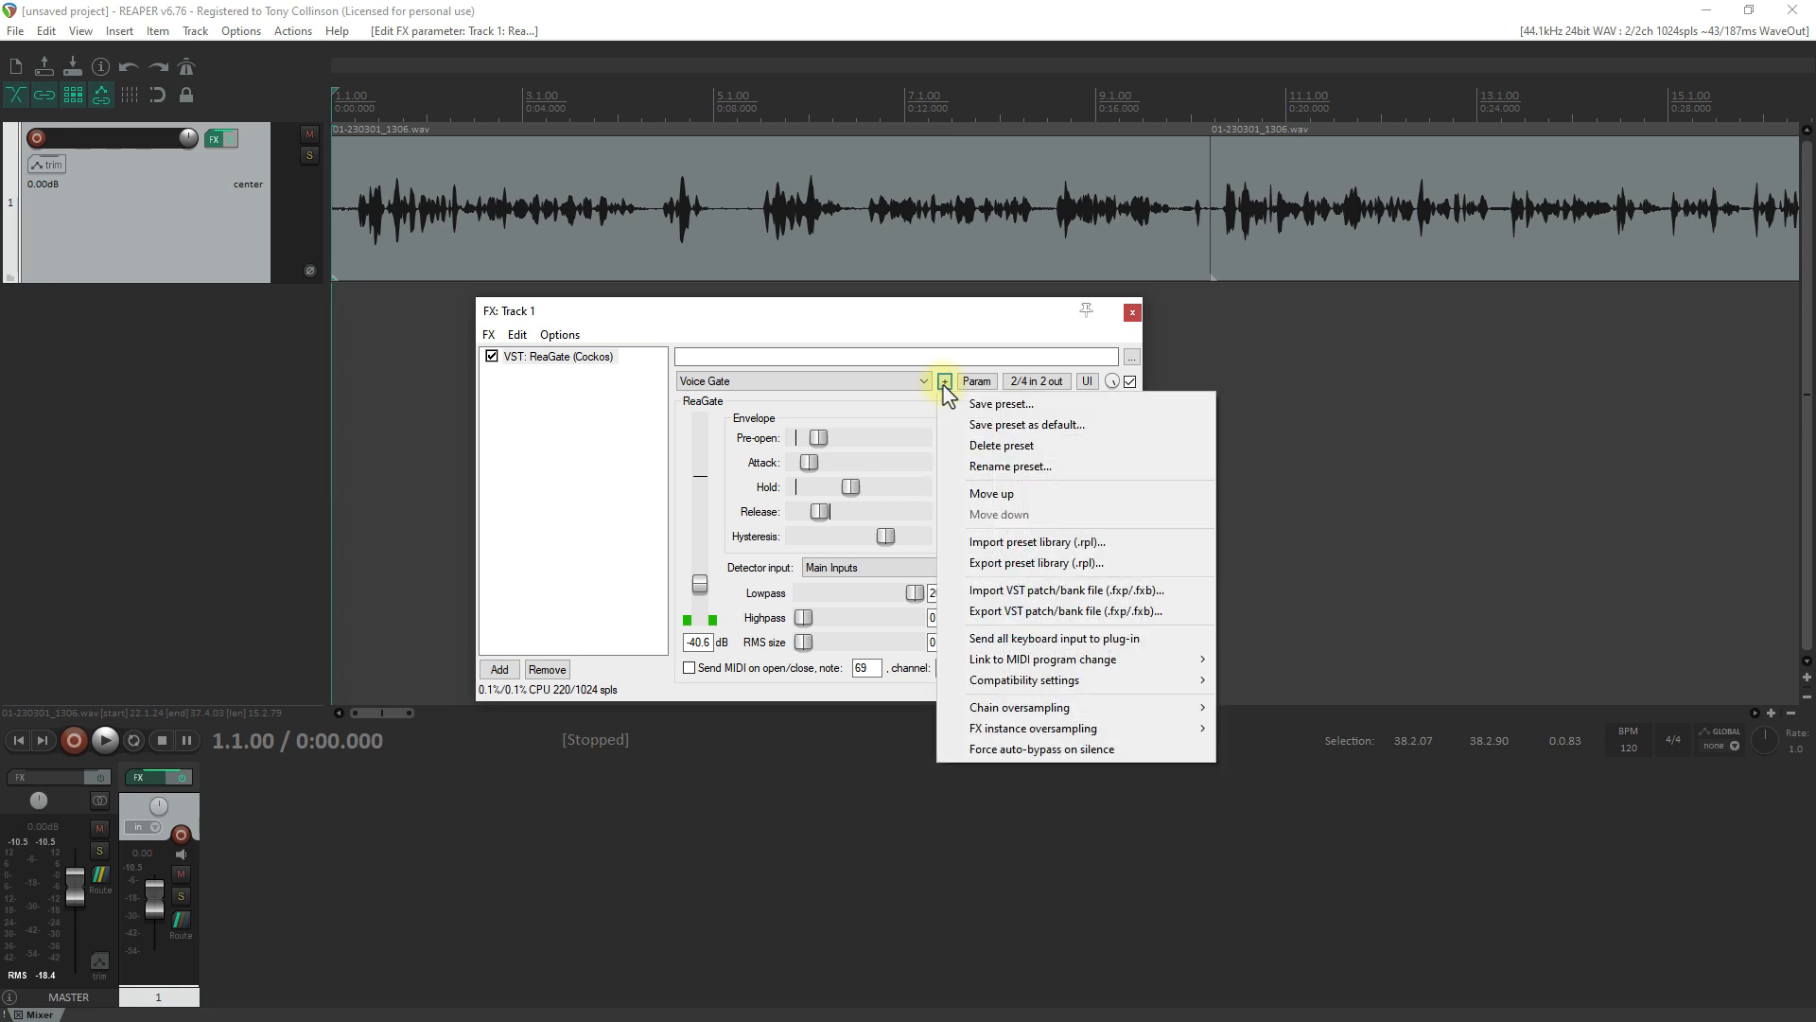
{"action": "left_click", "coordinate": [995, 426]}
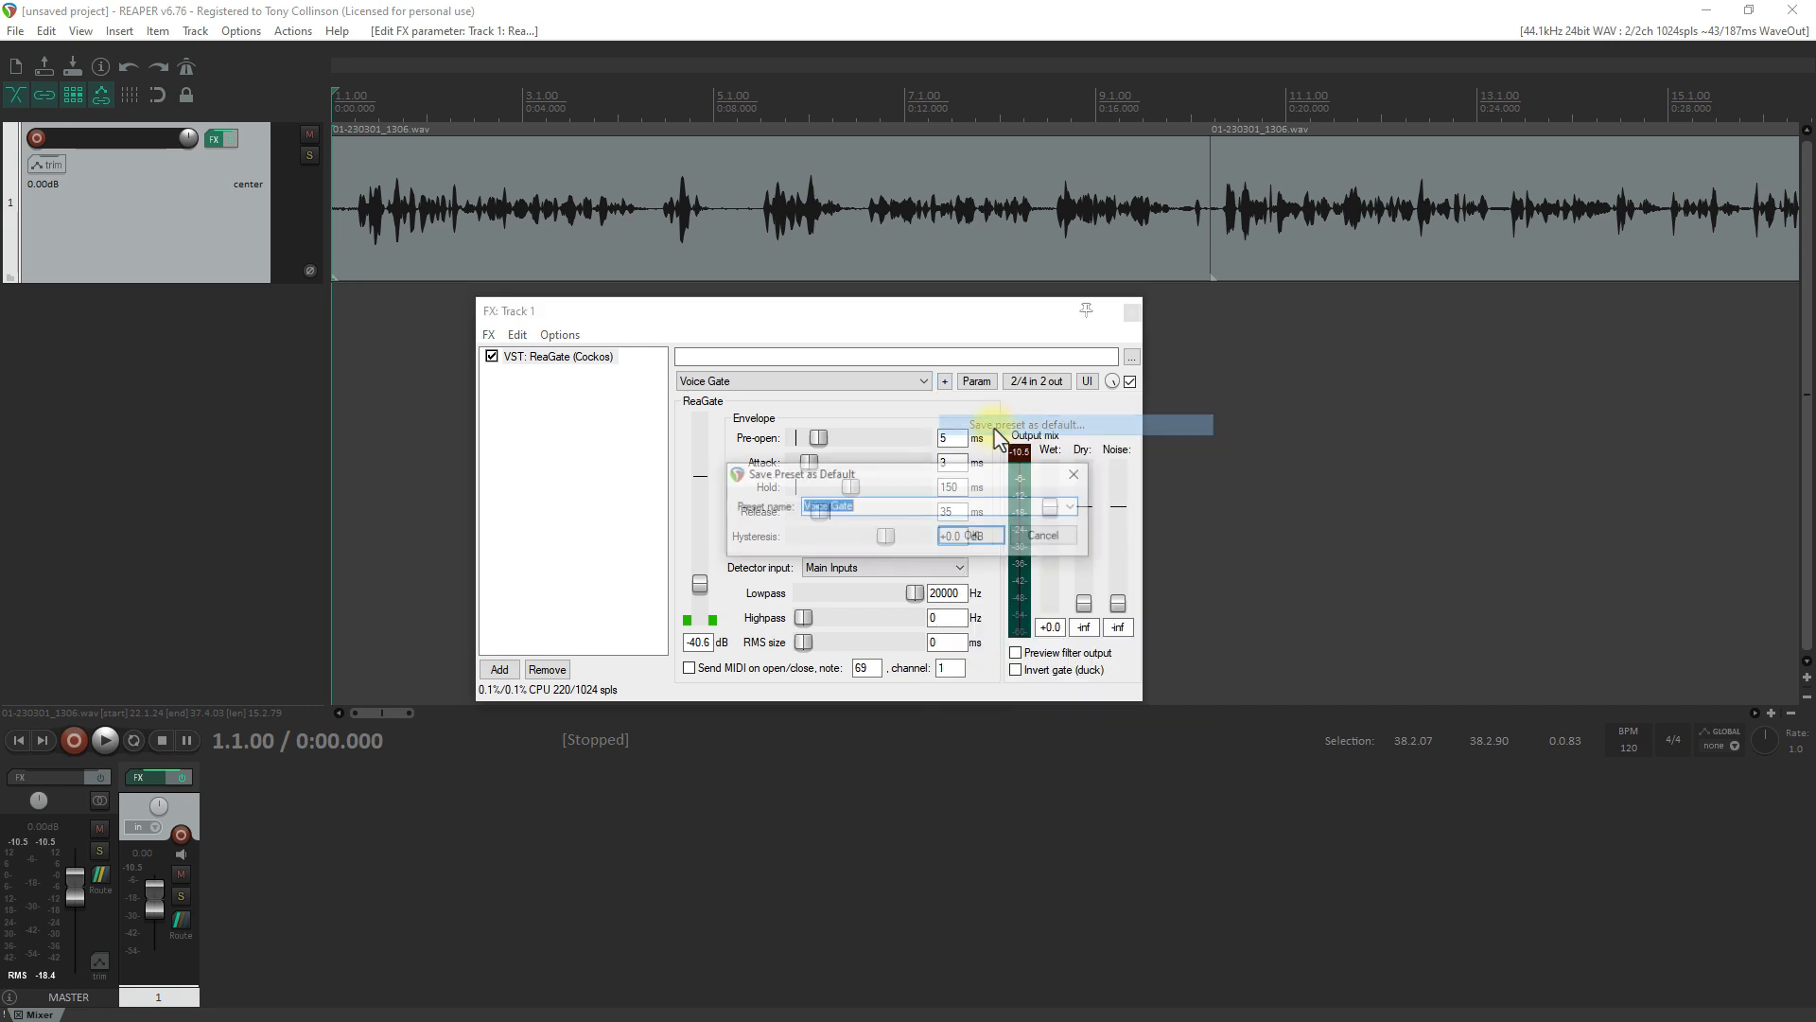
{"action": "left_click", "coordinate": [973, 536]}
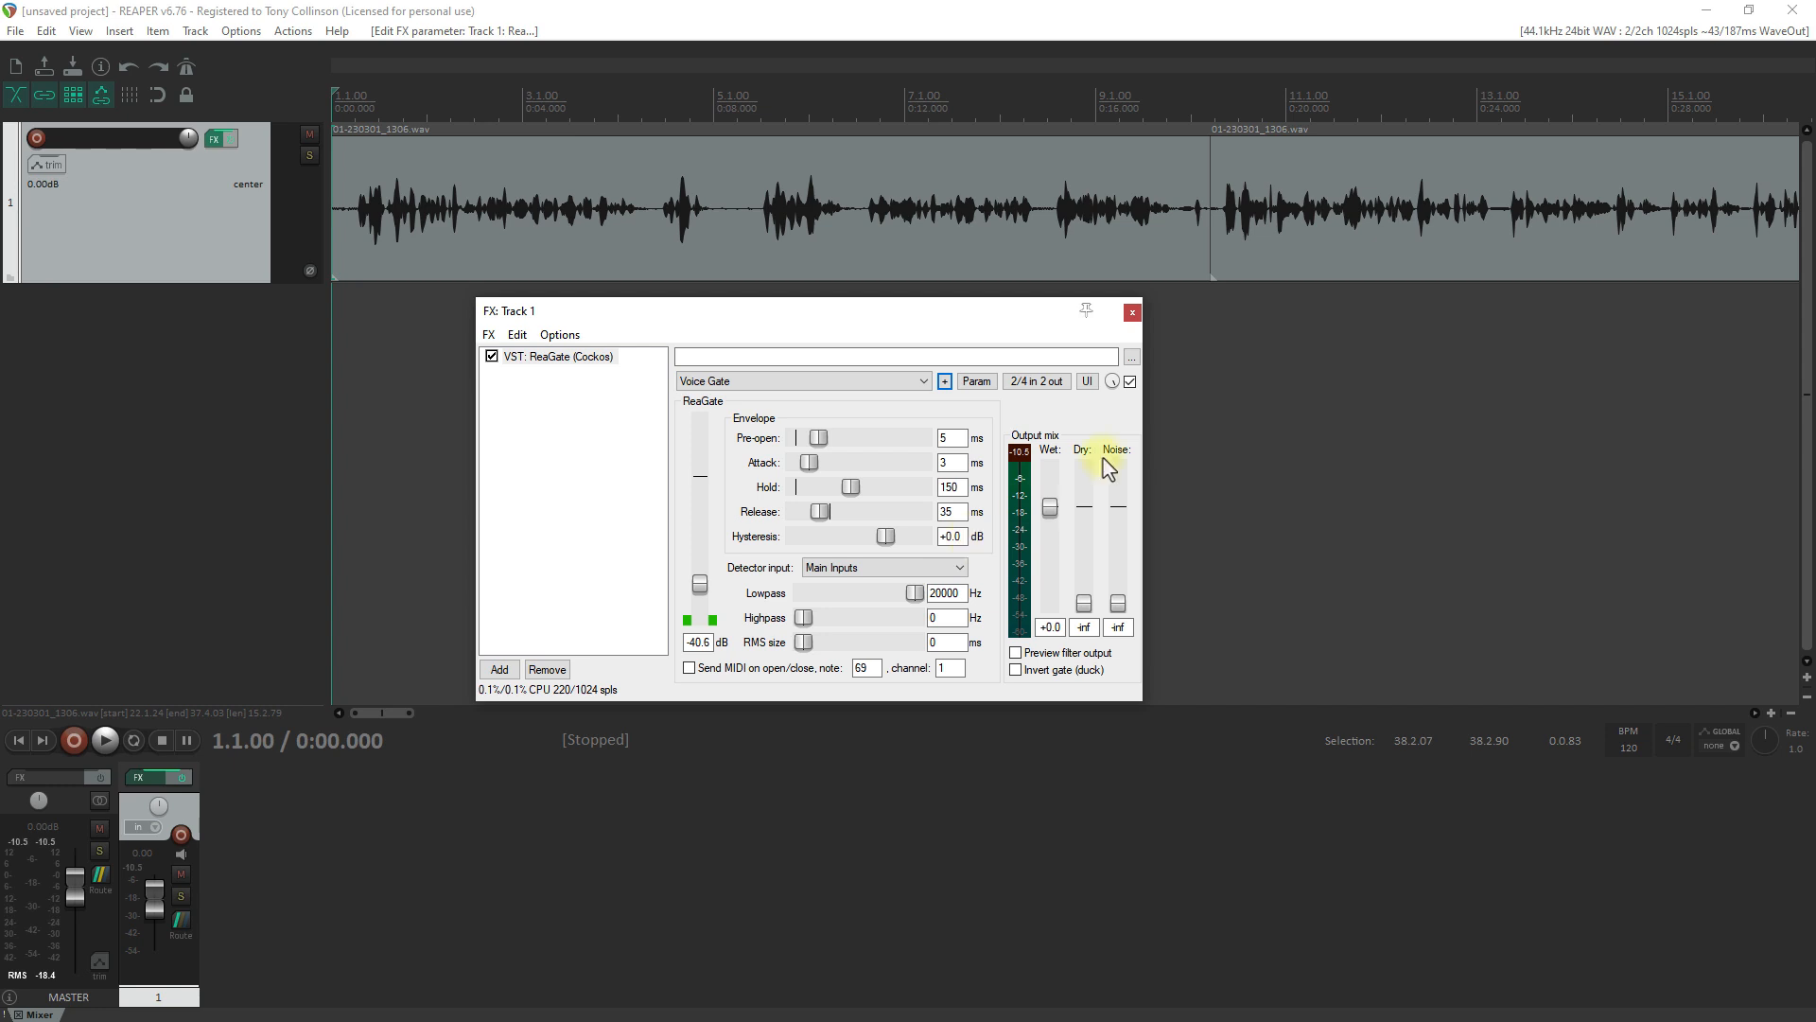
Add ReaEQ (Cockos) after ReaGate on track 1 and enlarge the FX window
{"action": "left_click", "coordinate": [81, 30]}
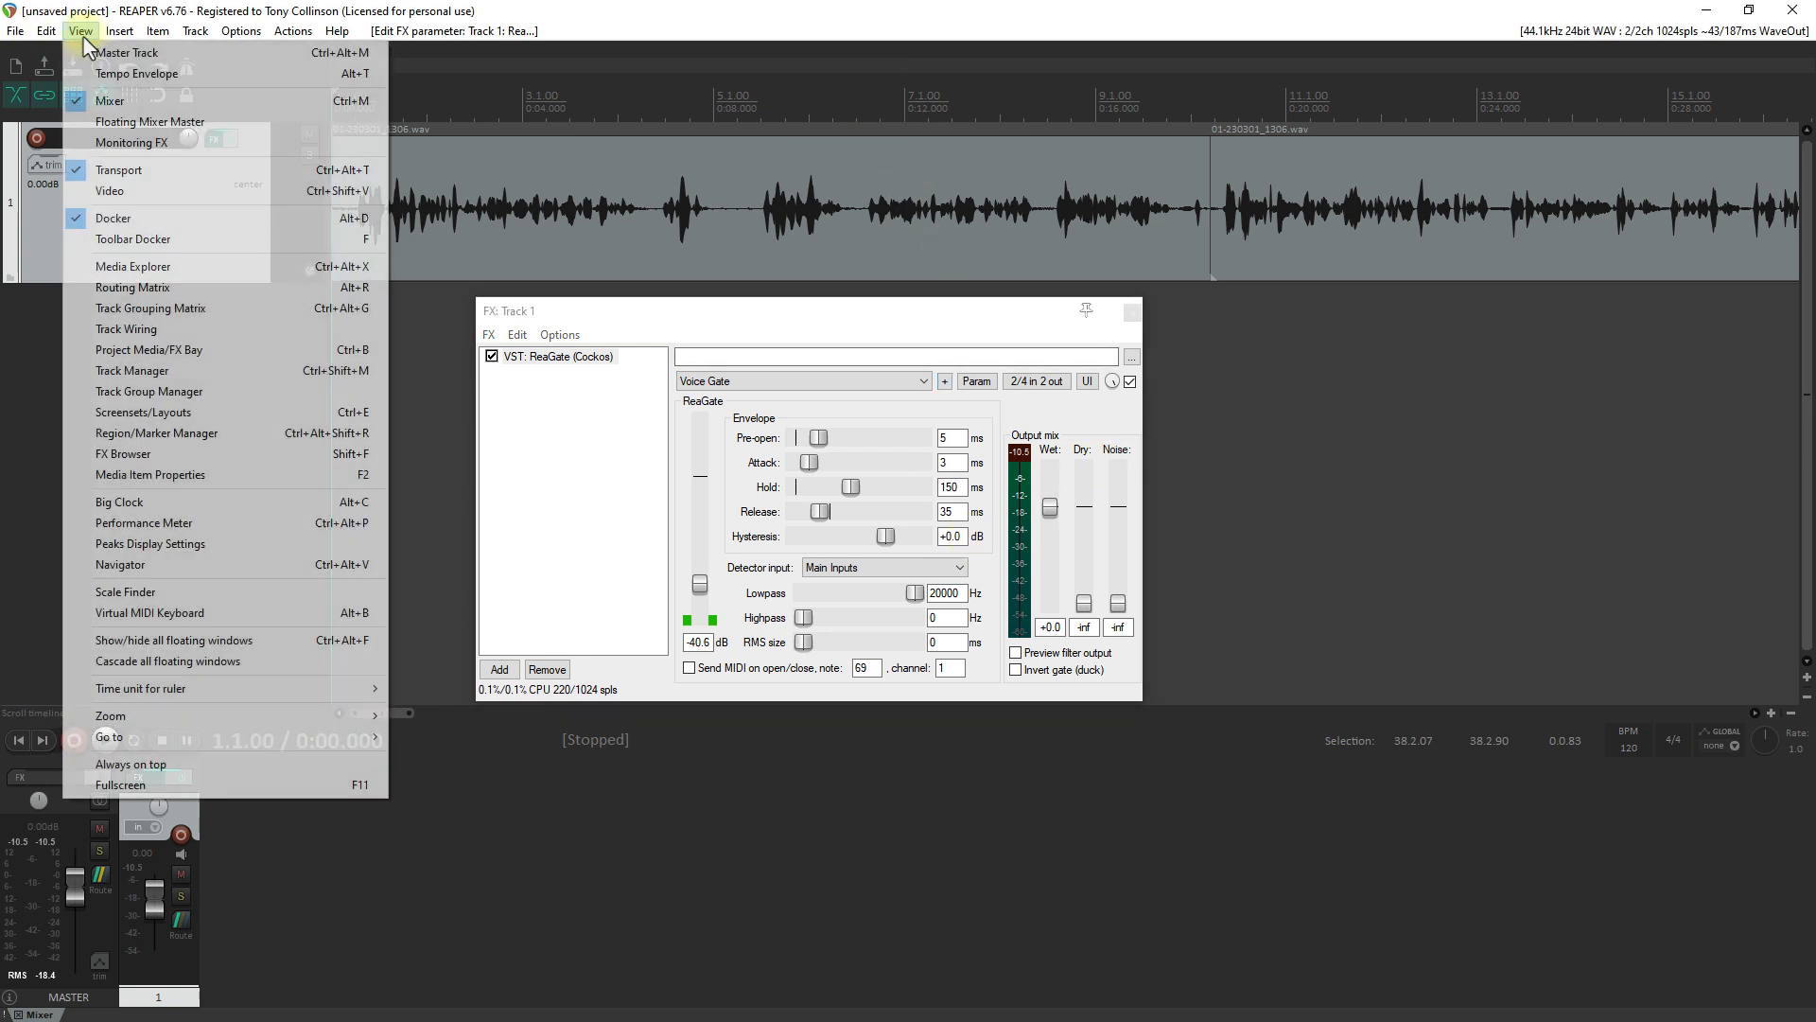
{"action": "left_click", "coordinate": [123, 455]}
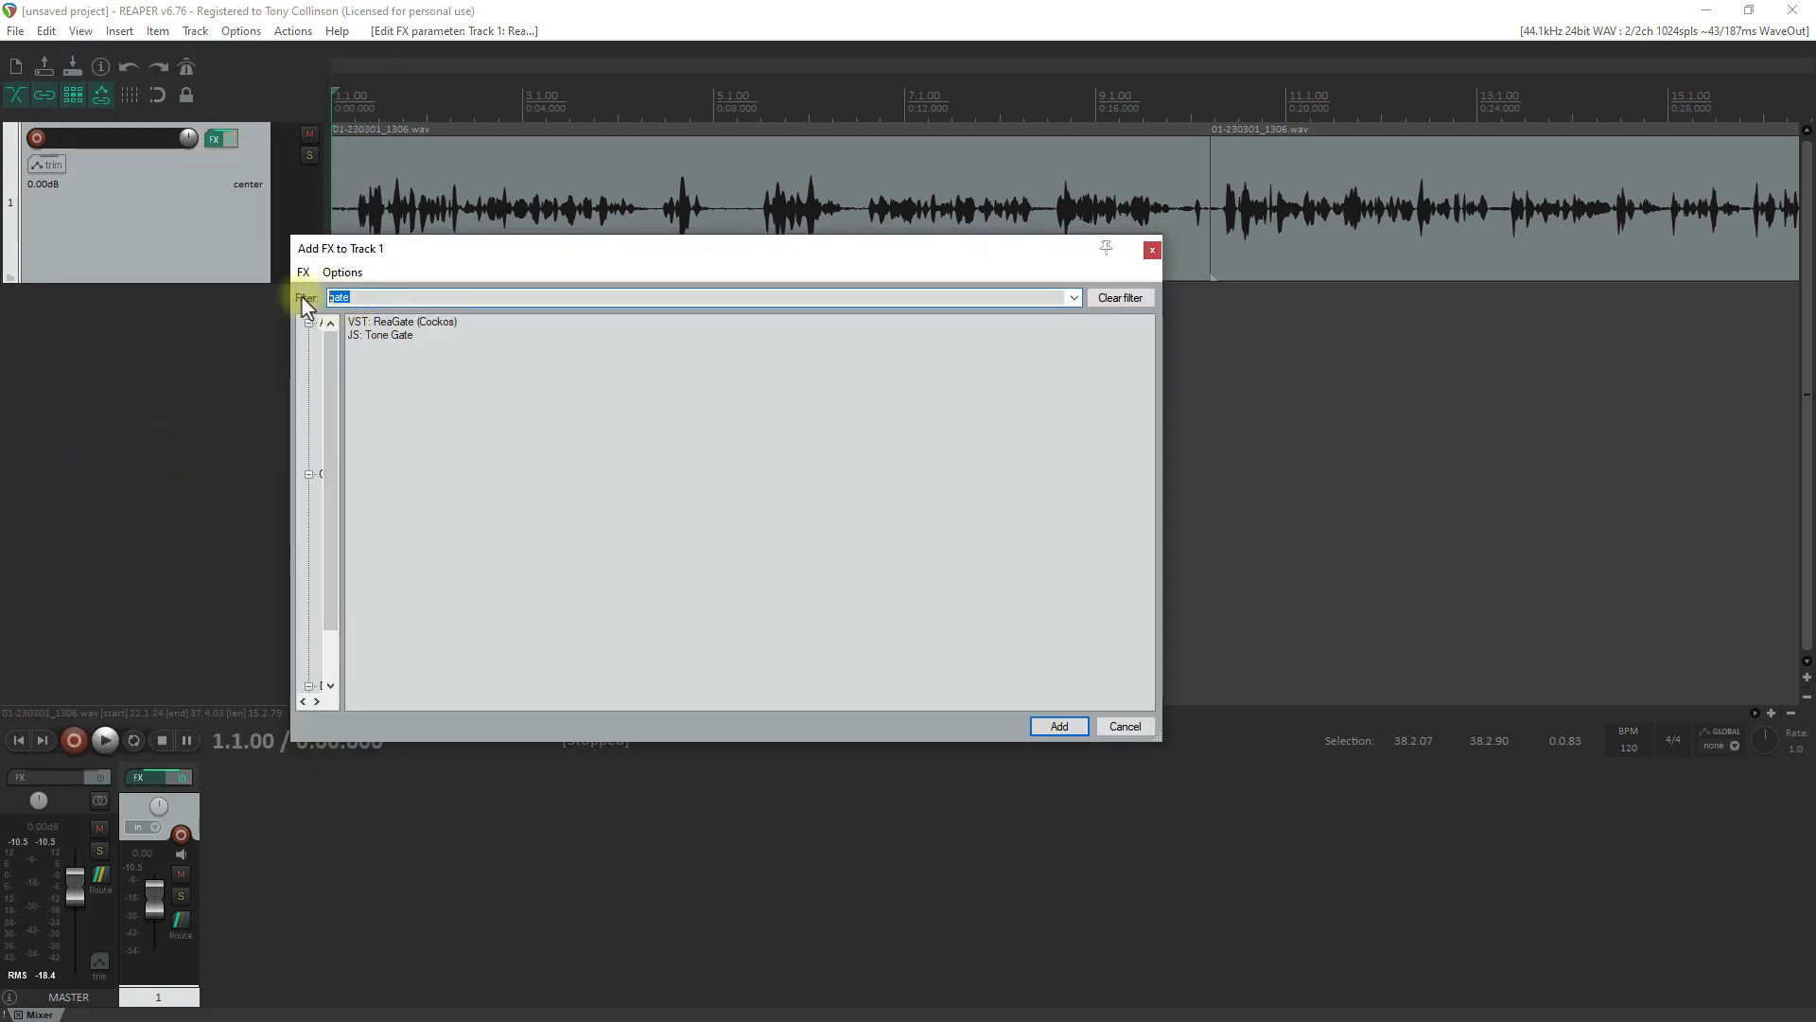
{"action": "type", "text": "eq"}
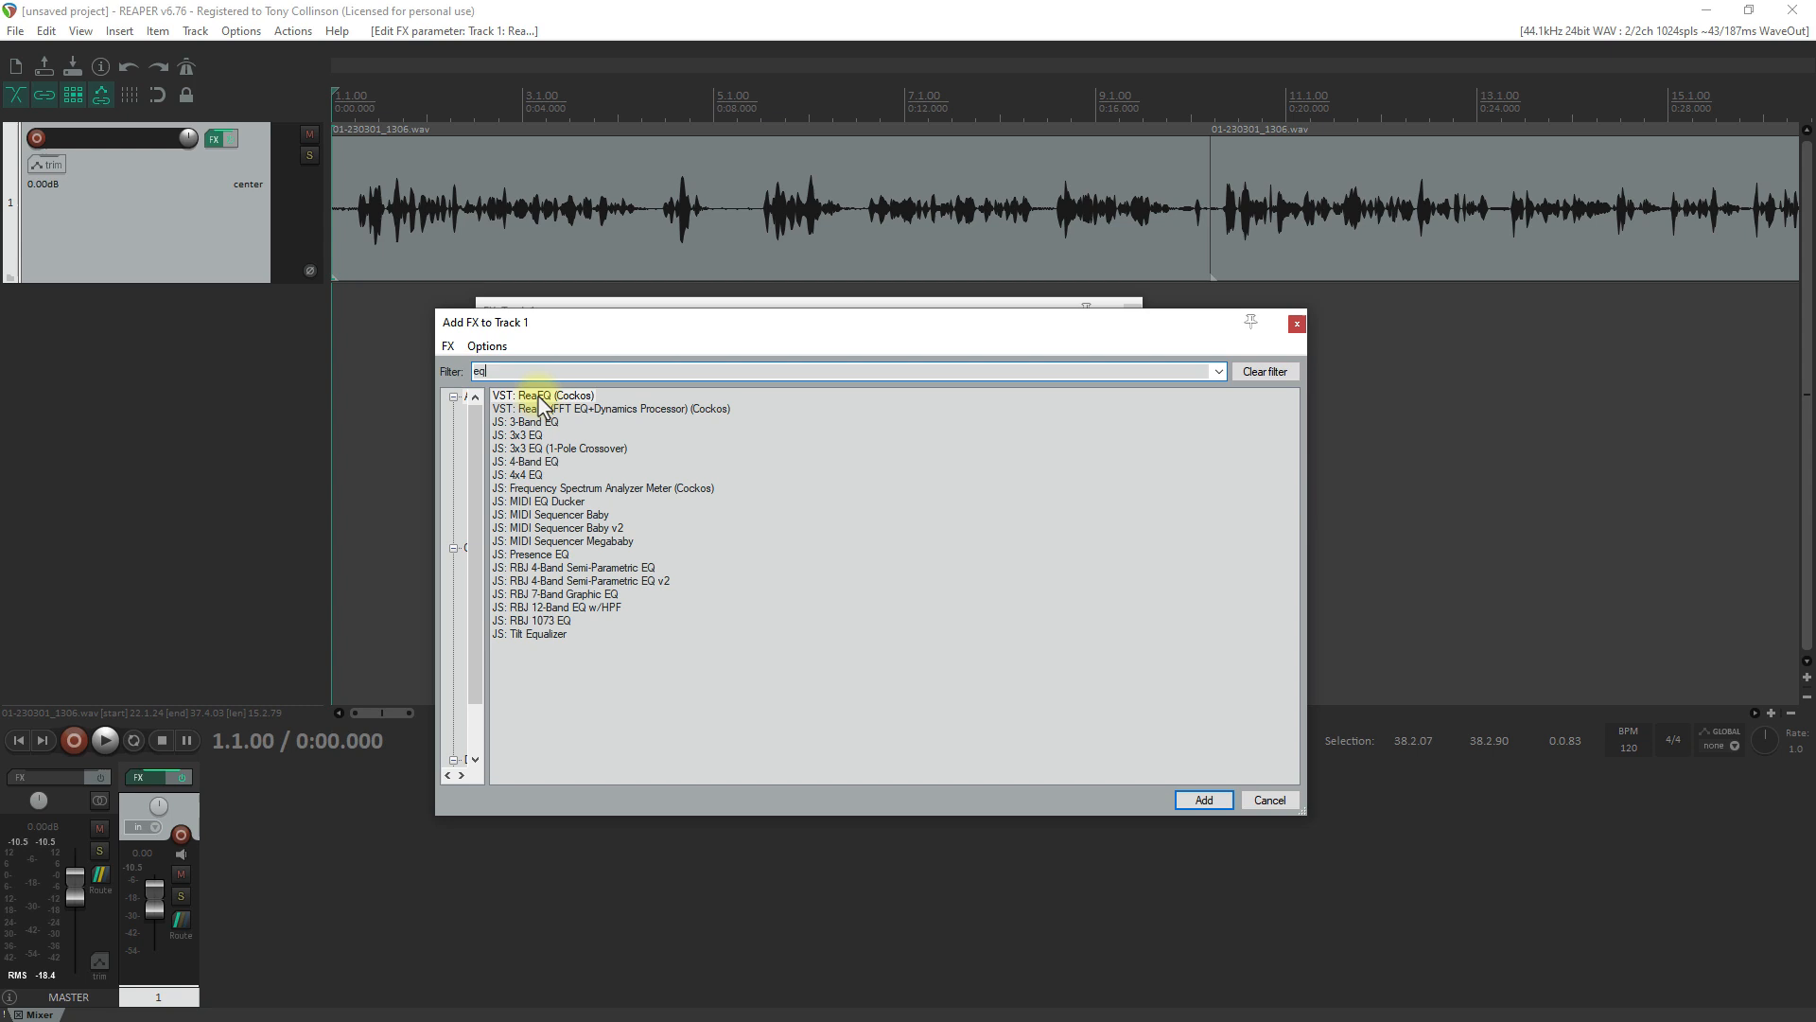
{"action": "left_click_drag", "start_coordinate": [511, 395], "coordinate": [301, 286]}
{"action": "left_click_drag", "start_coordinate": [201, 202], "coordinate": [201, 202]}
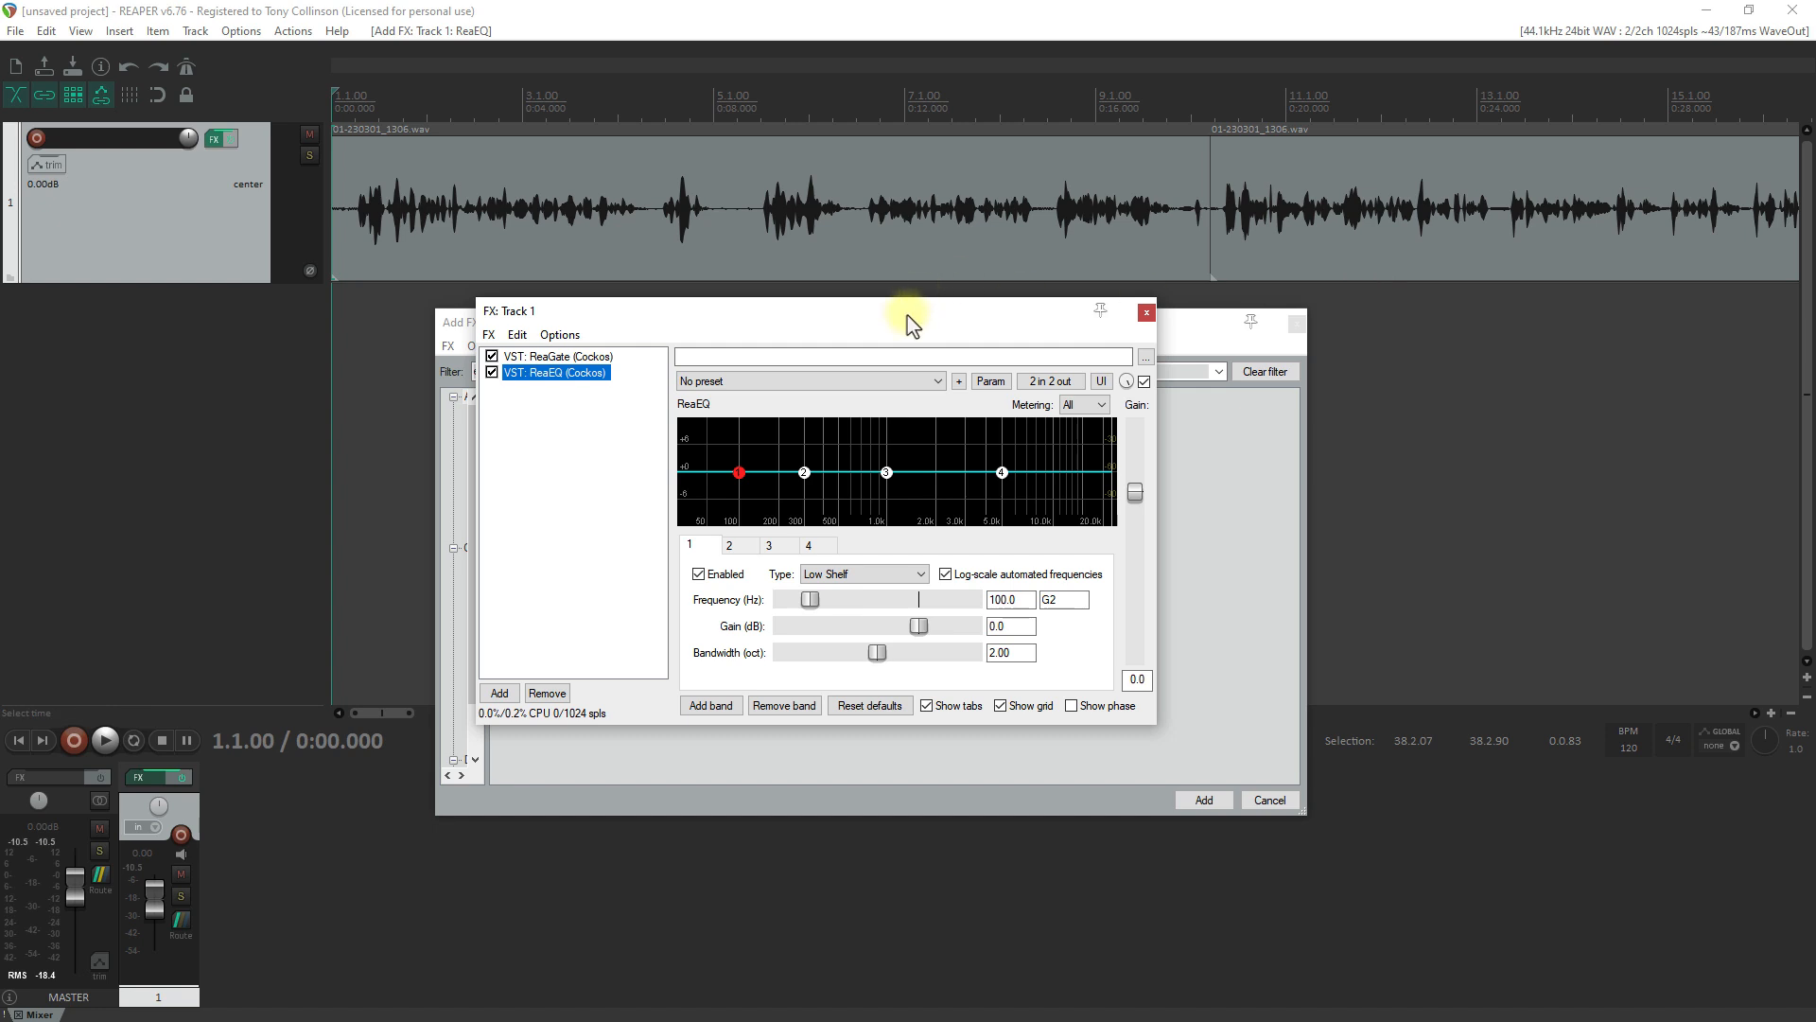
{"action": "left_click", "coordinate": [1297, 322]}
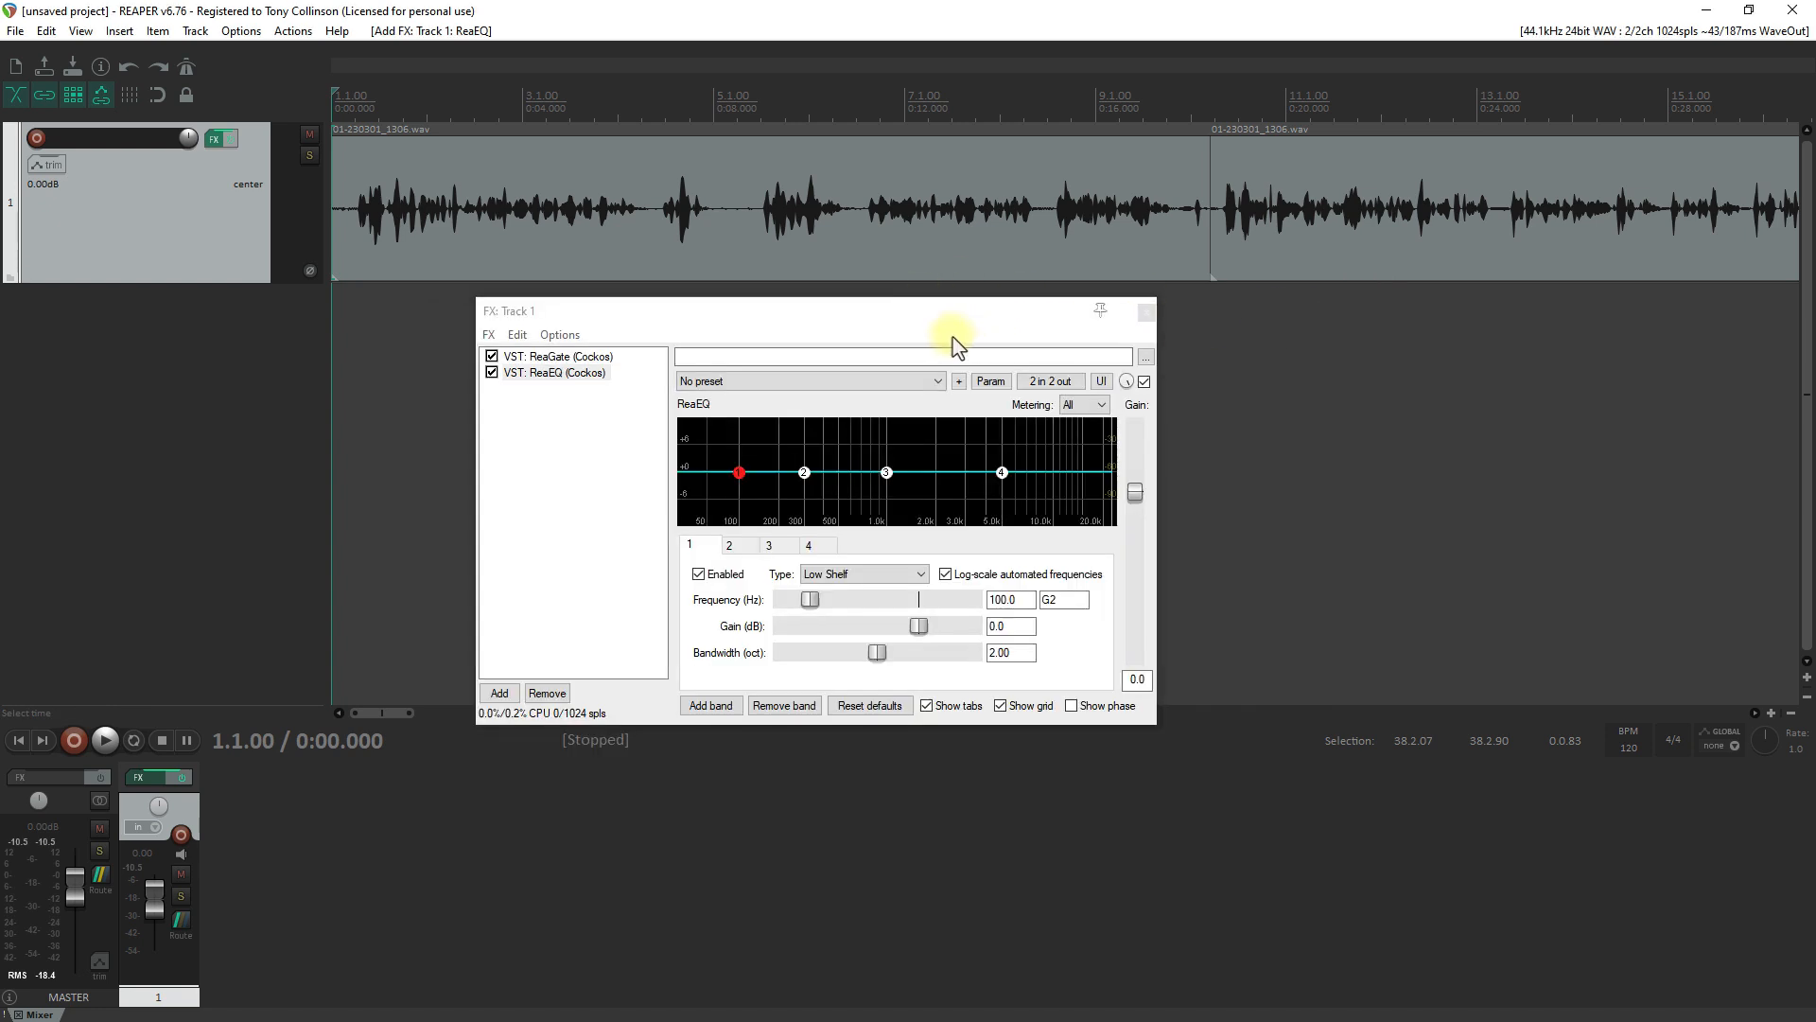
{"action": "left_click_drag", "start_coordinate": [1151, 722], "coordinate": [1310, 838]}
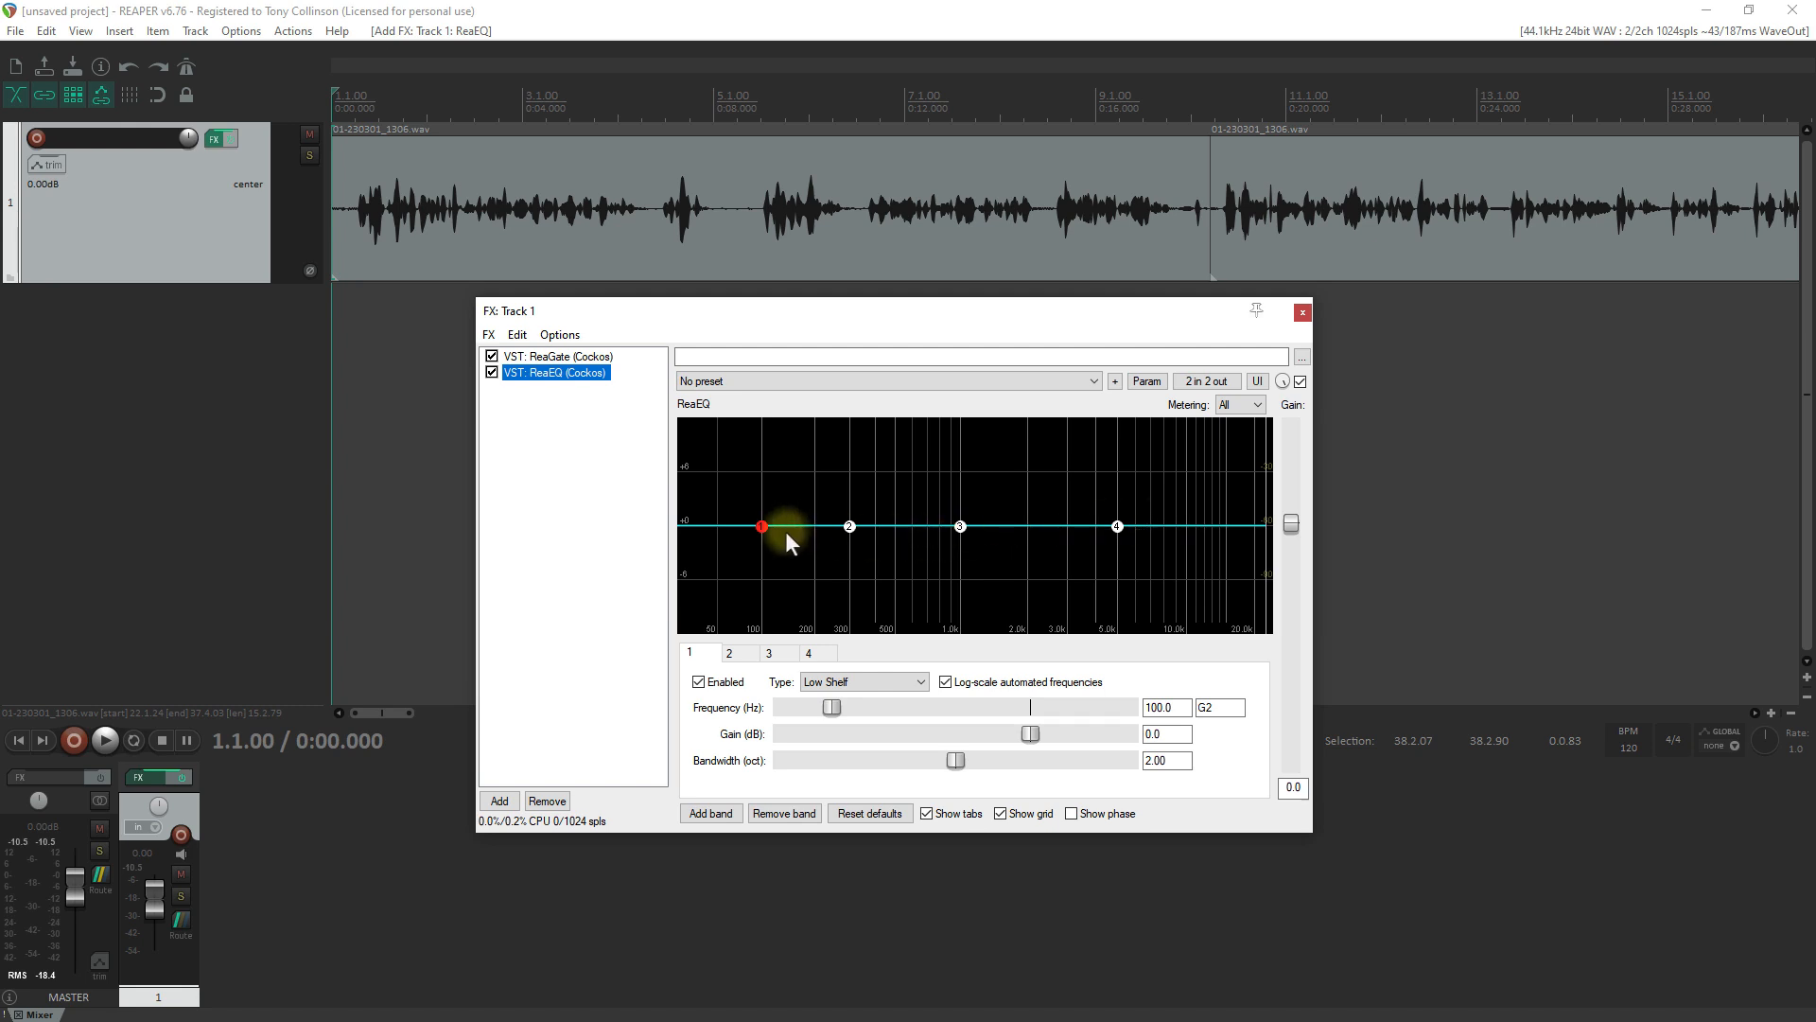
Turn ReaEQ's low shelf band 1 into a low cut with -120 dB gain at 78 Hz
{"action": "left_click", "coordinate": [843, 683]}
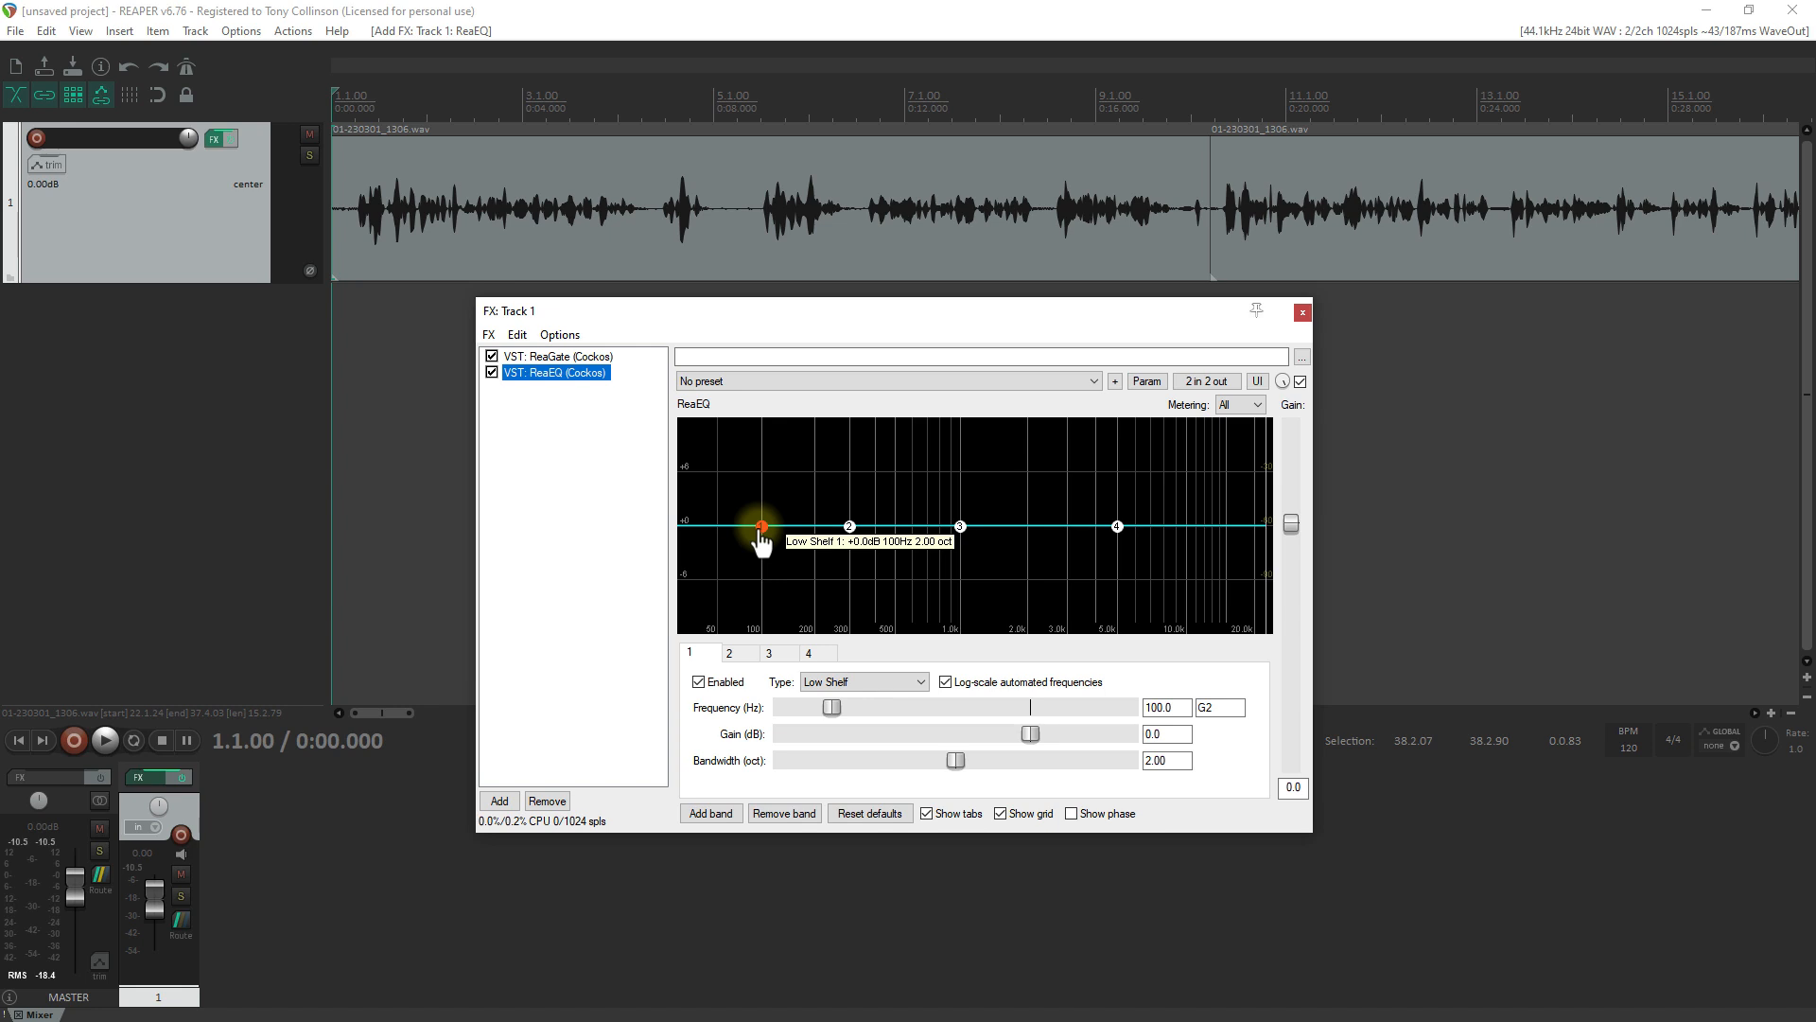
{"action": "left_click_drag", "start_coordinate": [761, 528], "coordinate": [794, 658]}
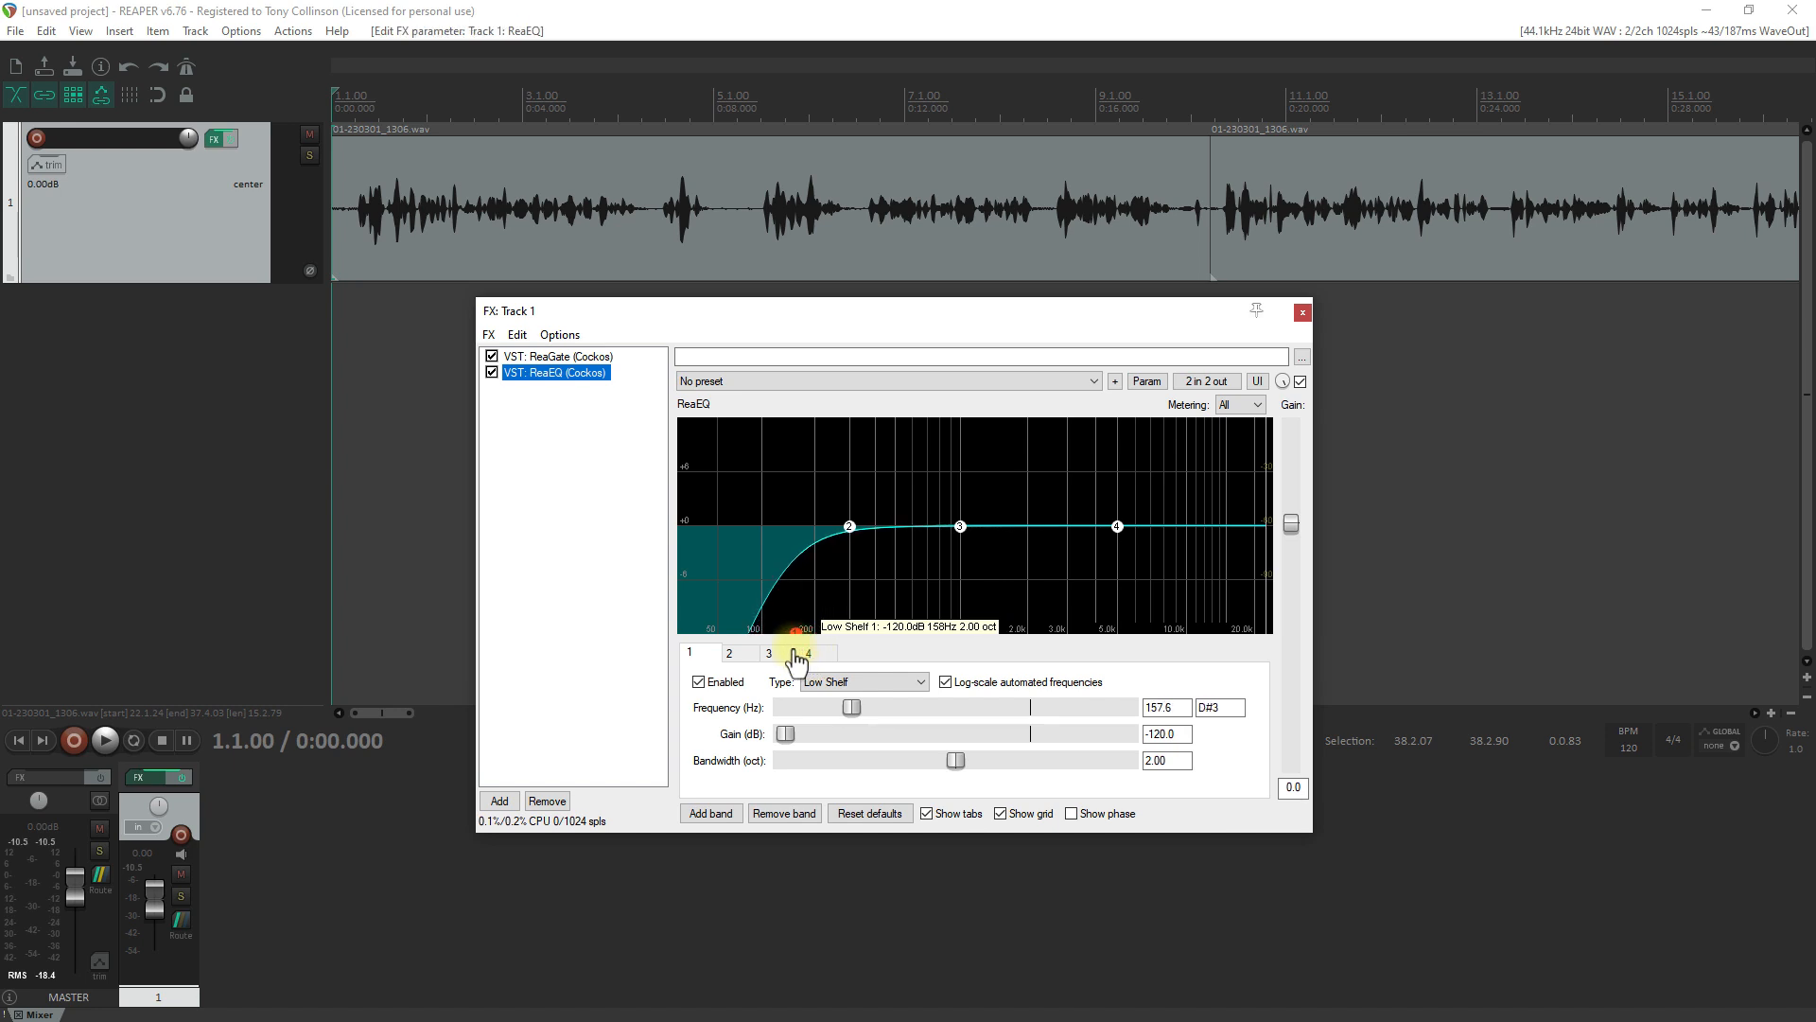
{"action": "left_click_drag", "start_coordinate": [795, 660], "coordinate": [755, 657]}
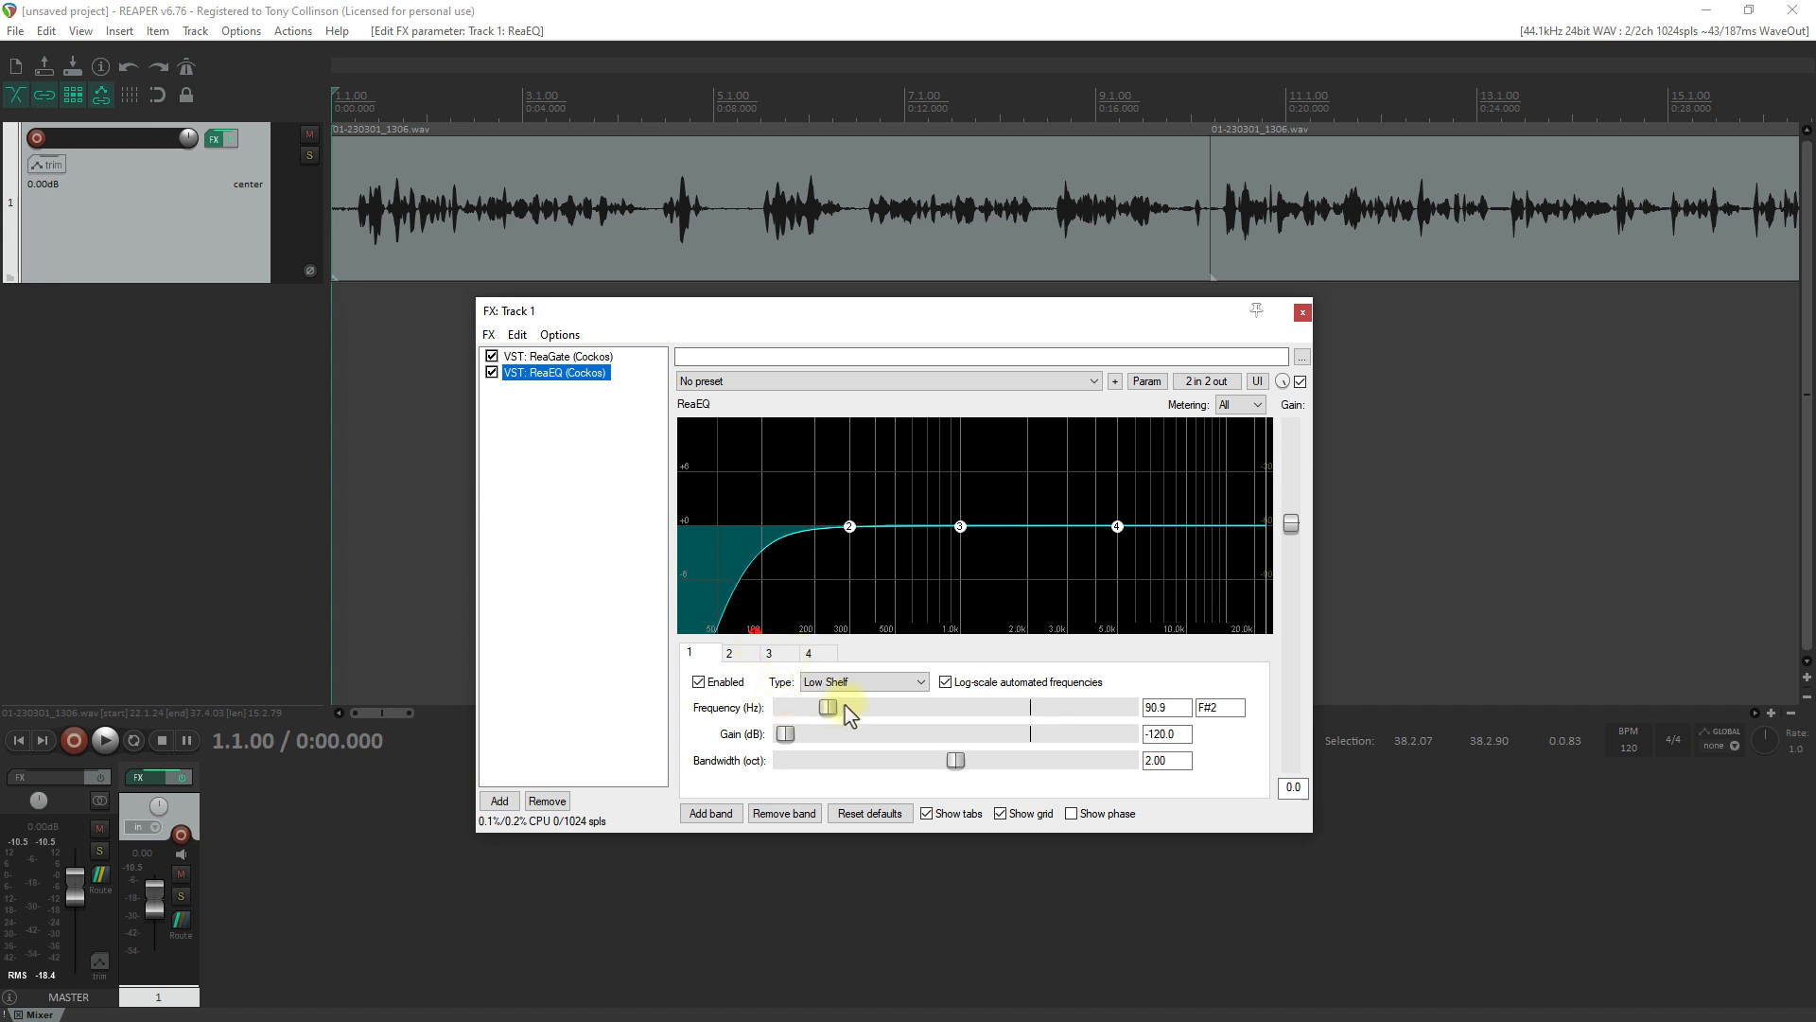
{"action": "double_click", "coordinate": [1183, 708]}
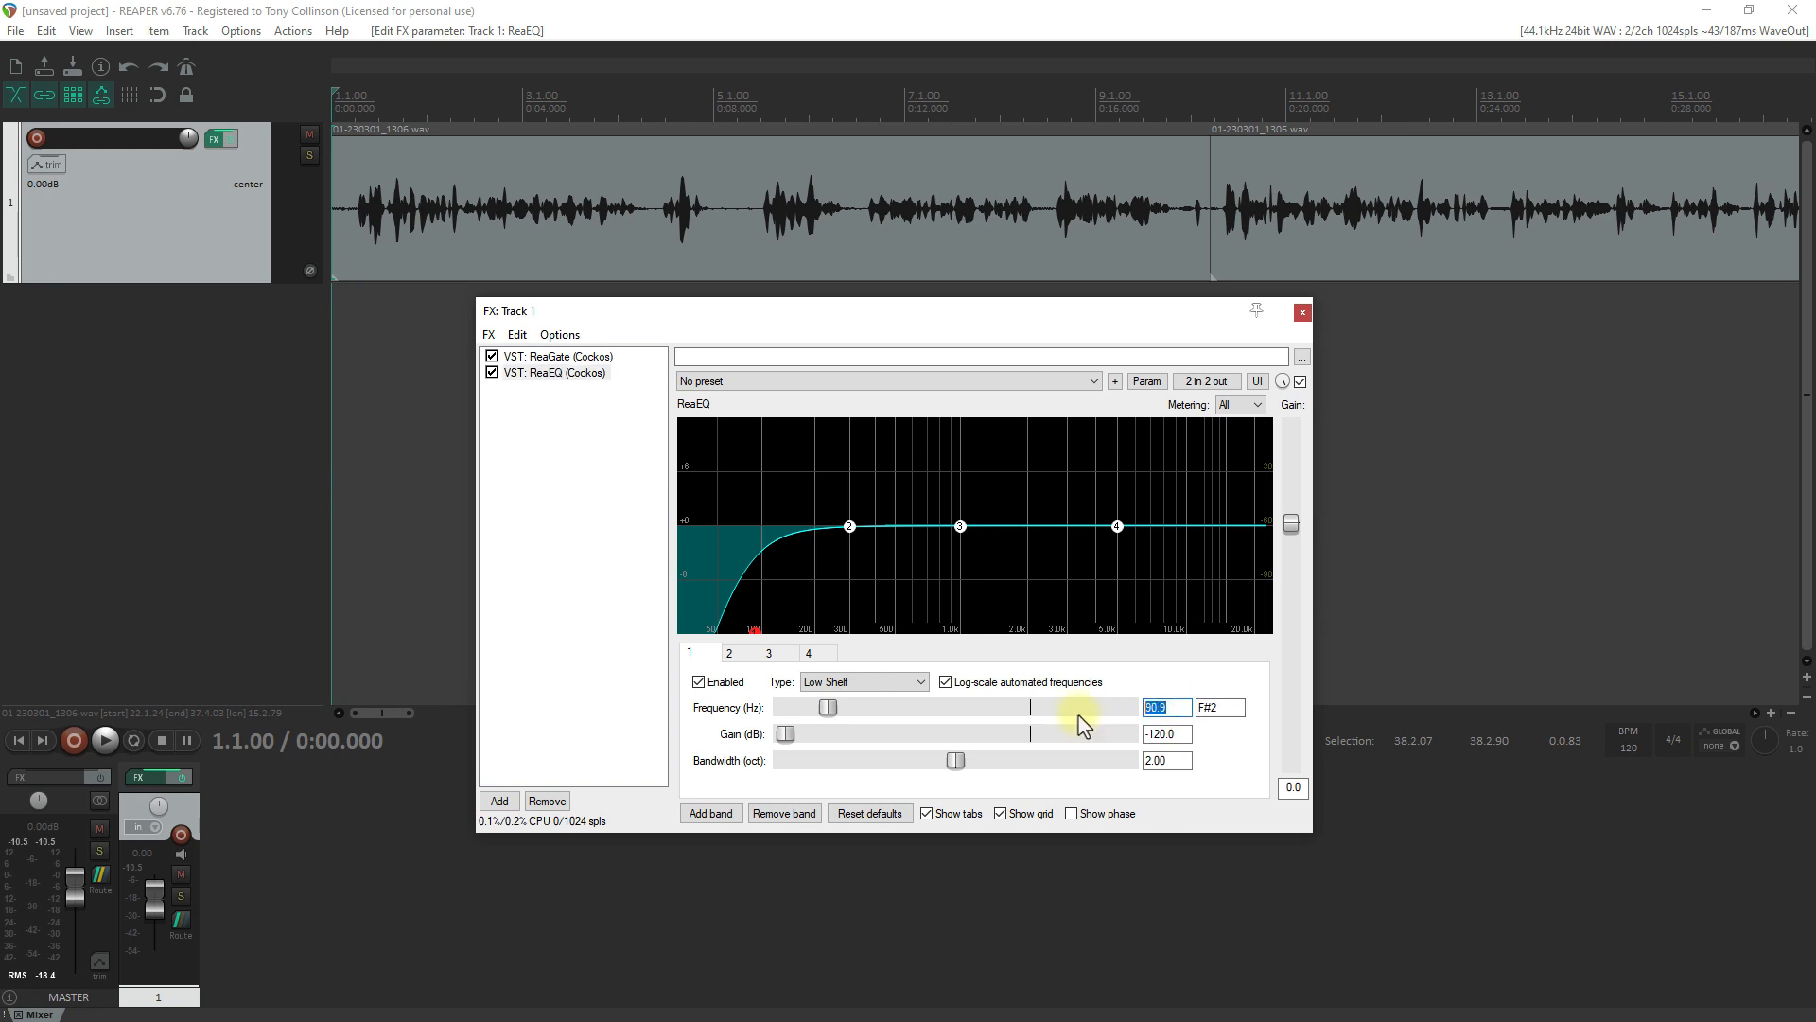
{"action": "type", "text": "78"}
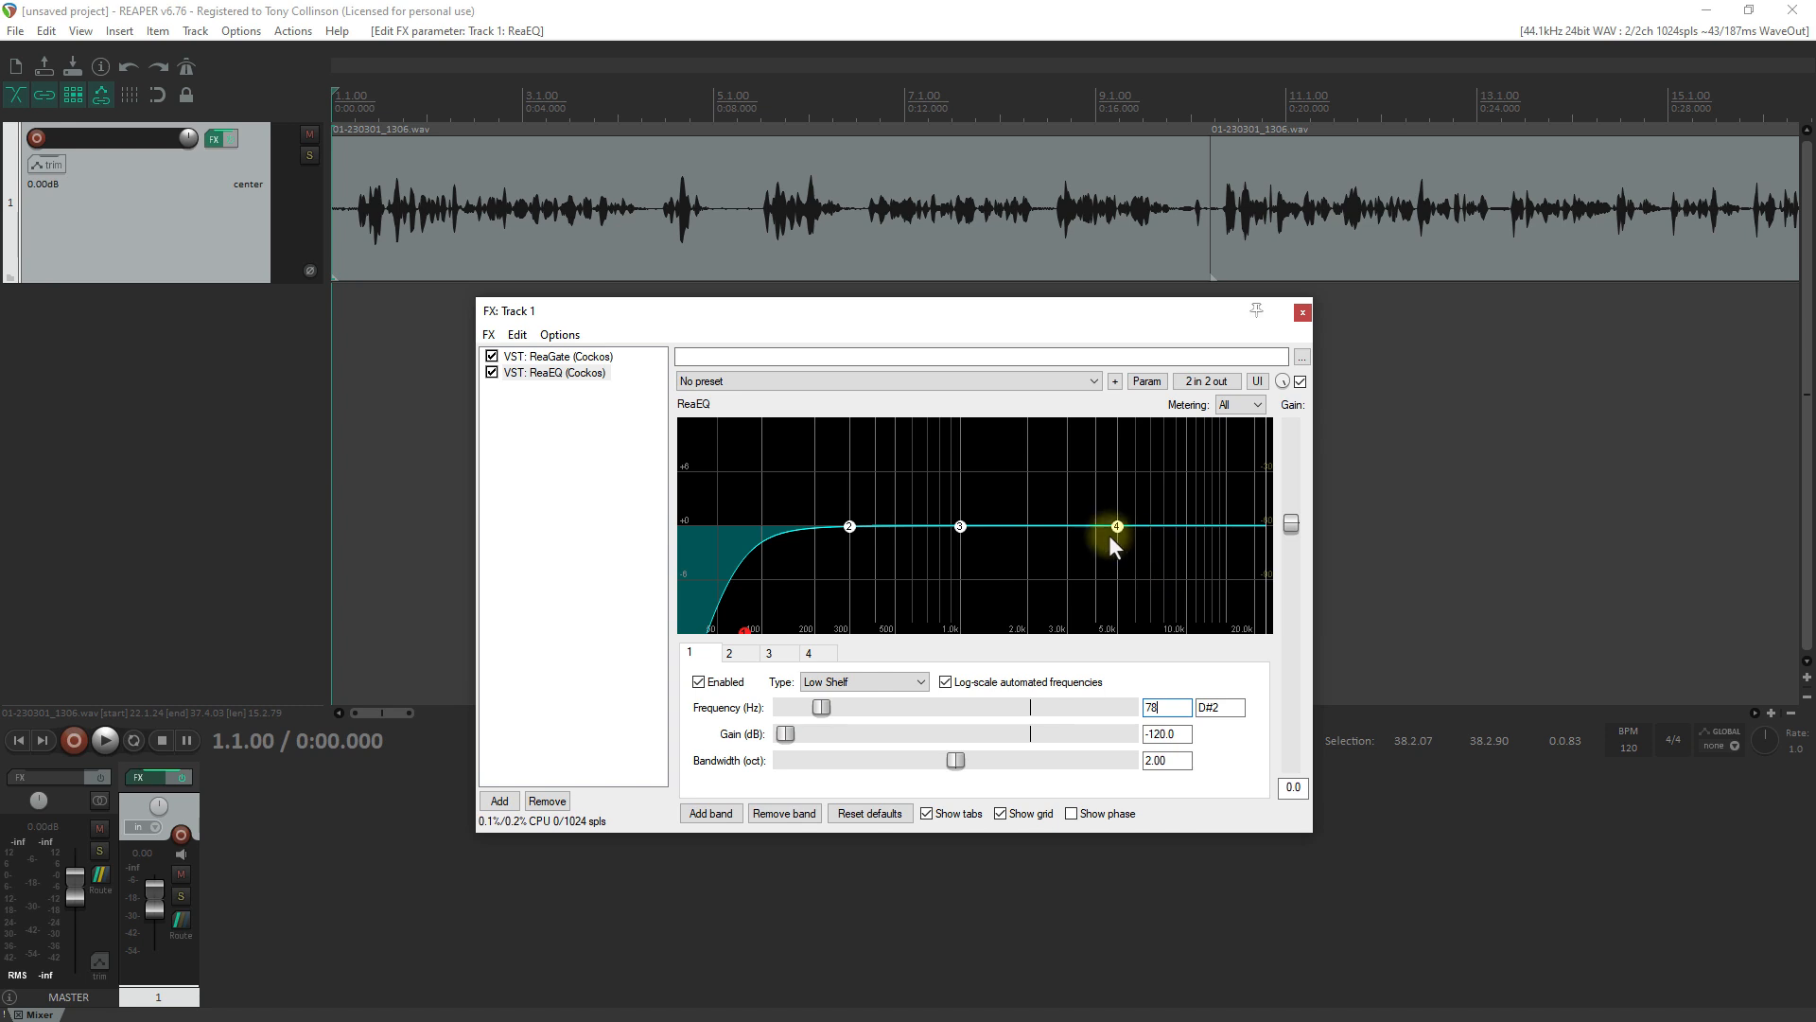
Turn ReaEQ's high shelf band 4 into a high cut with -120 dB gain at about 13133 Hz
{"action": "left_click_drag", "start_coordinate": [1119, 529], "coordinate": [1225, 637]}
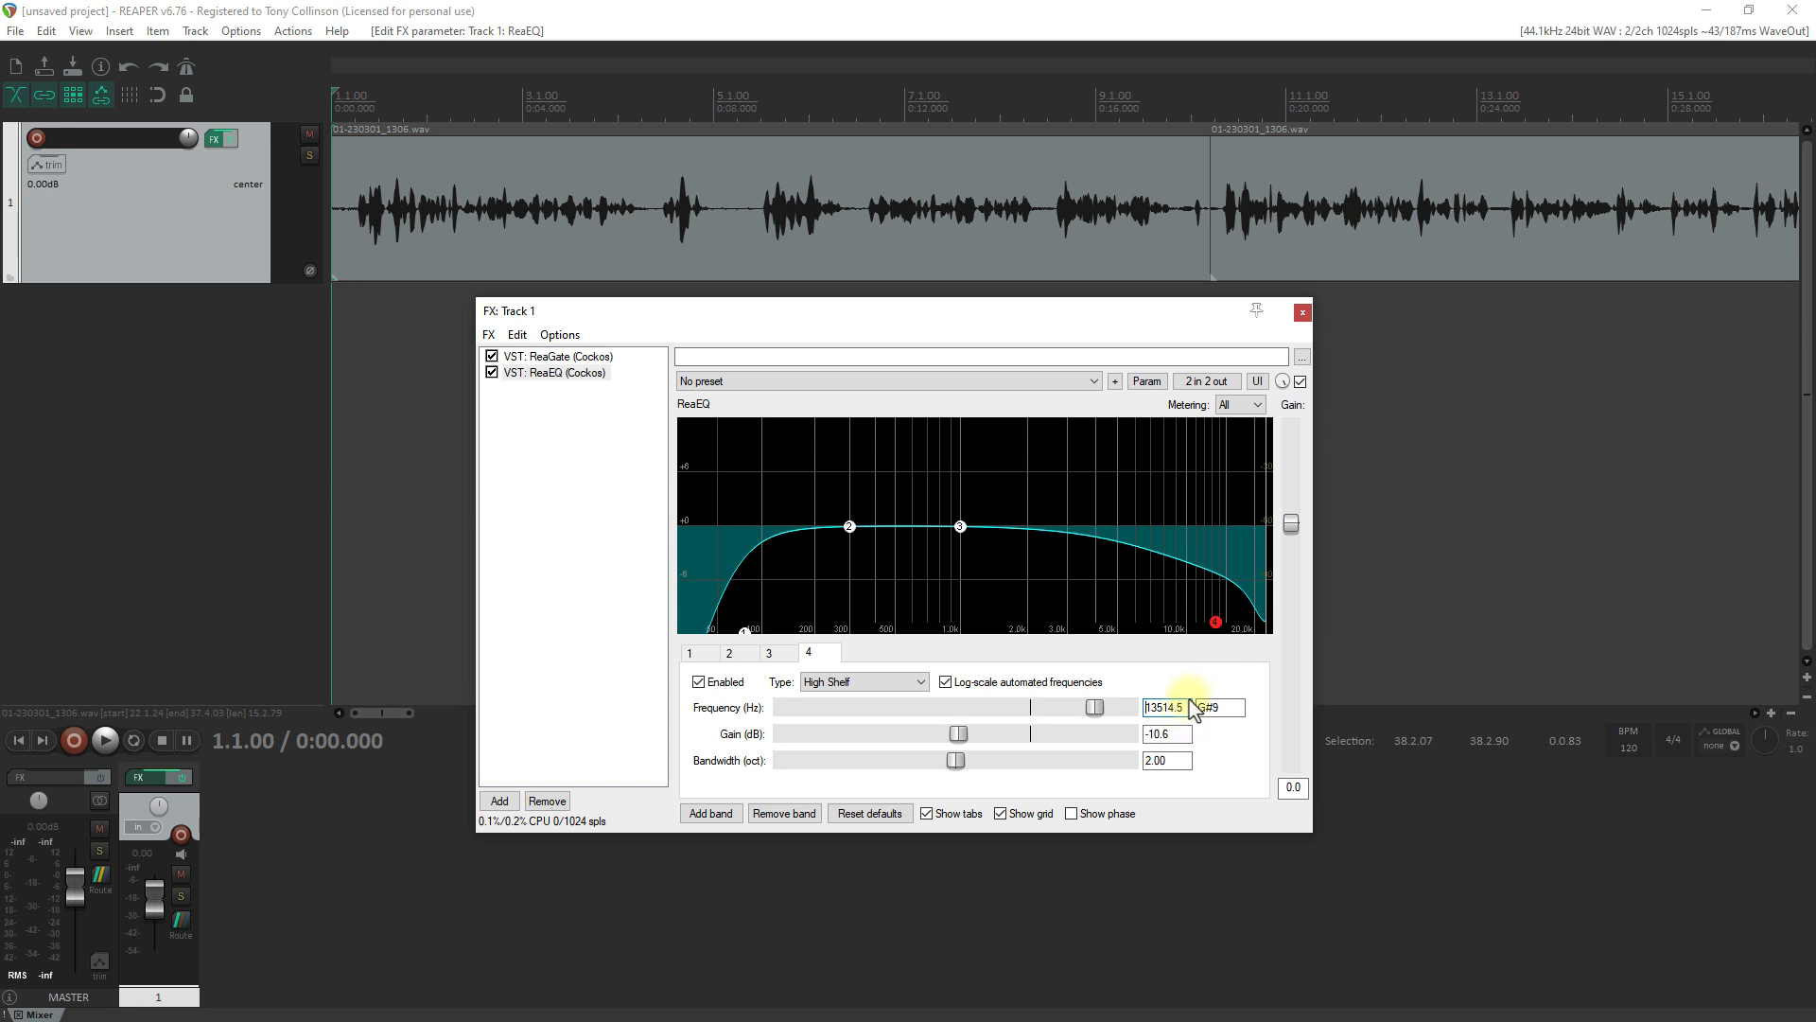
{"action": "left_click_drag", "start_coordinate": [1215, 622], "coordinate": [1216, 644]}
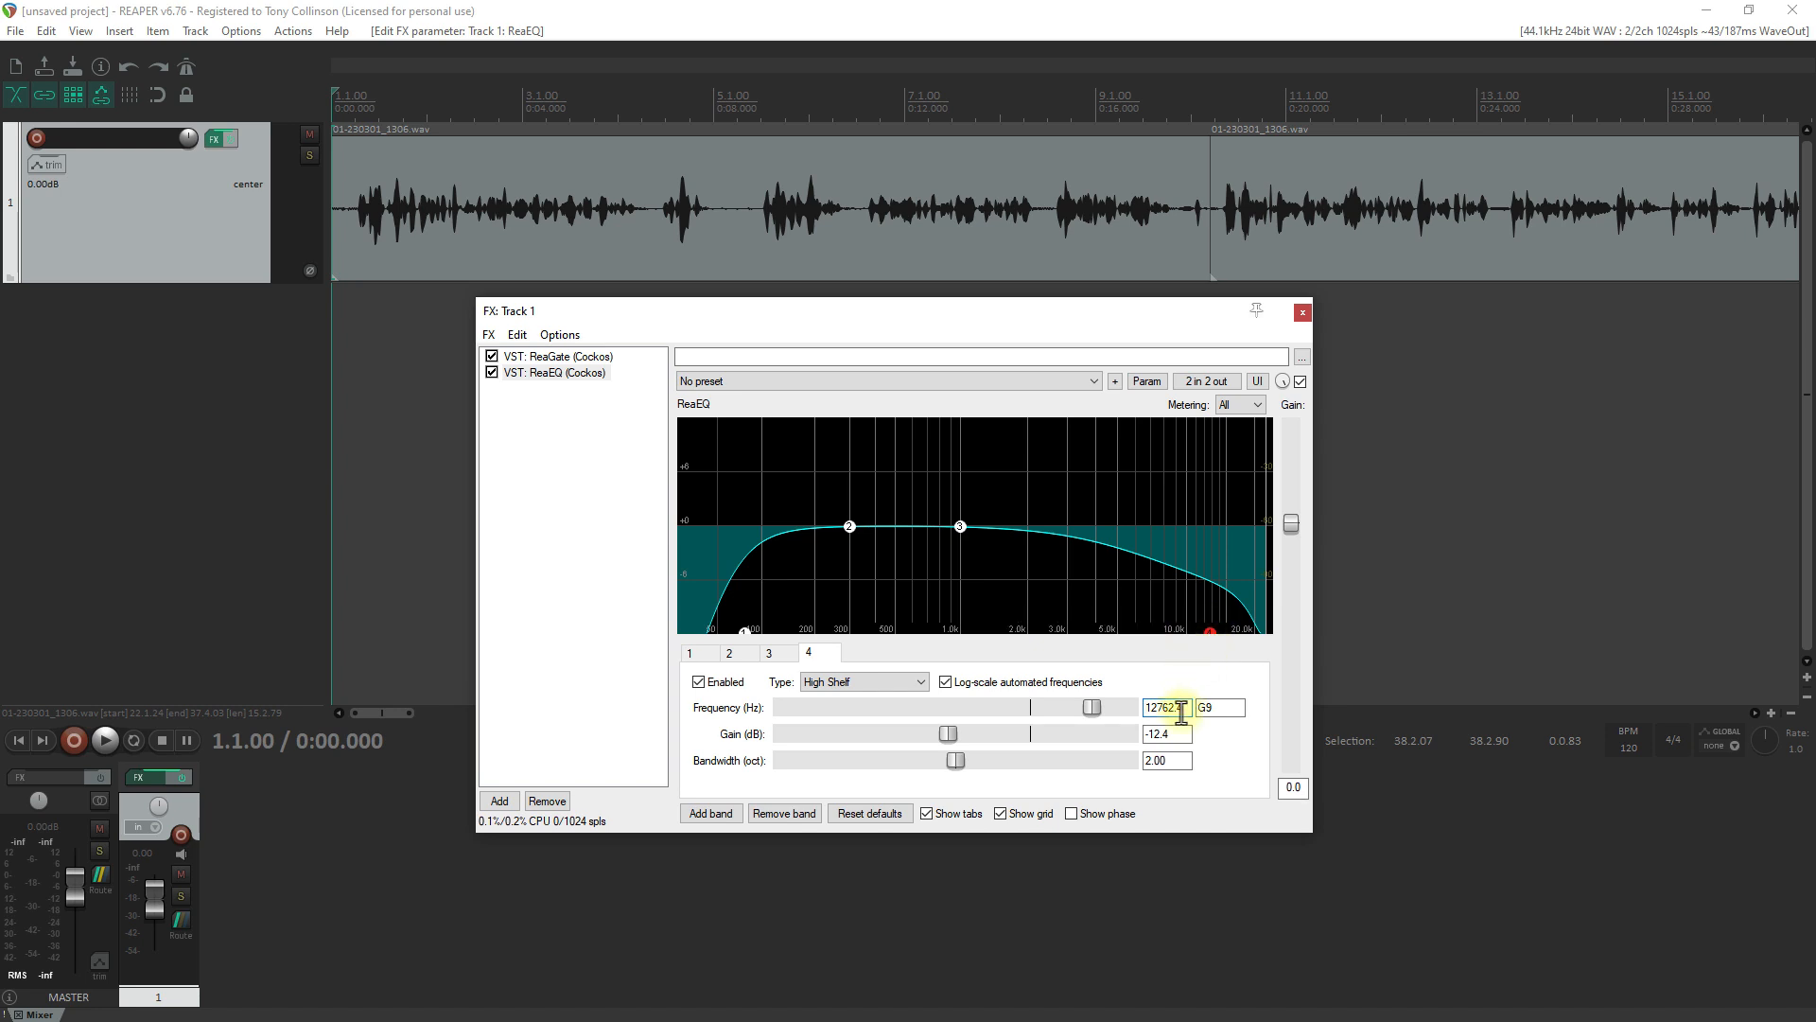
{"action": "left_click_drag", "start_coordinate": [1209, 634], "coordinate": [1214, 653]}
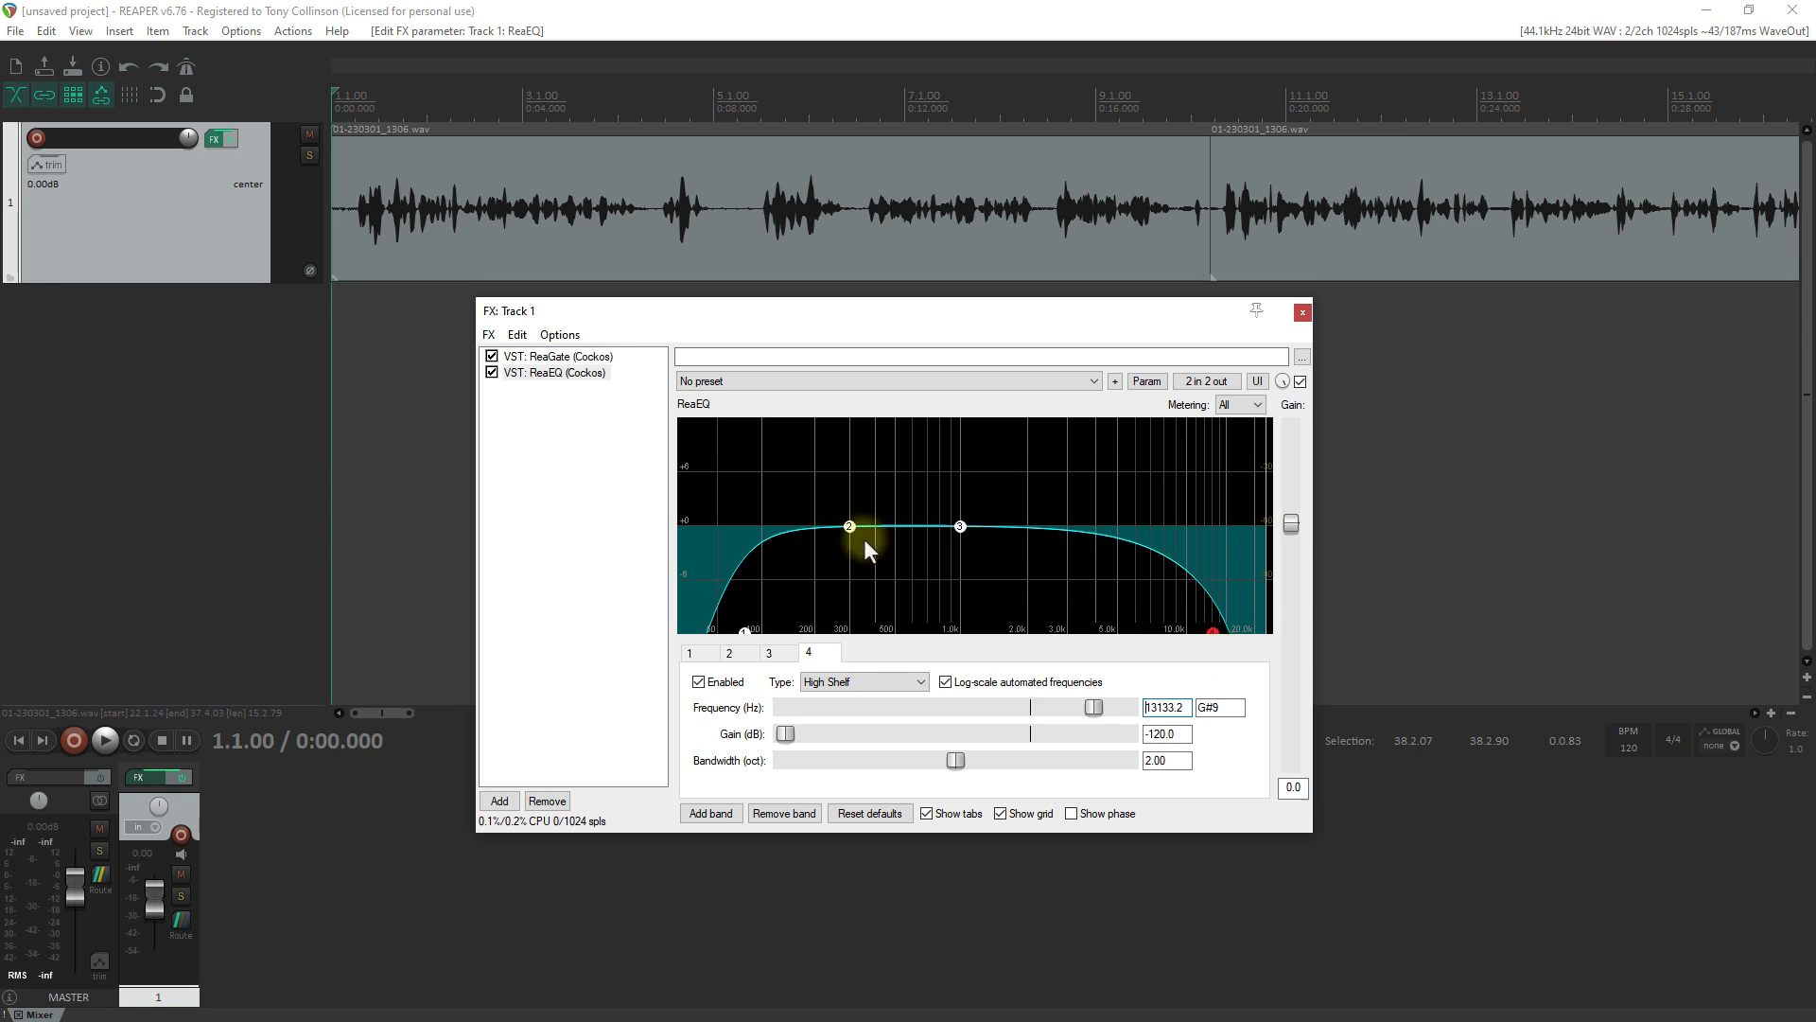
Play the speech while trying ReaEQ band 2 at about 164 Hz with 0.4 dB gain, then replay its opening
{"action": "mouse_move", "coordinate": [848, 535]}
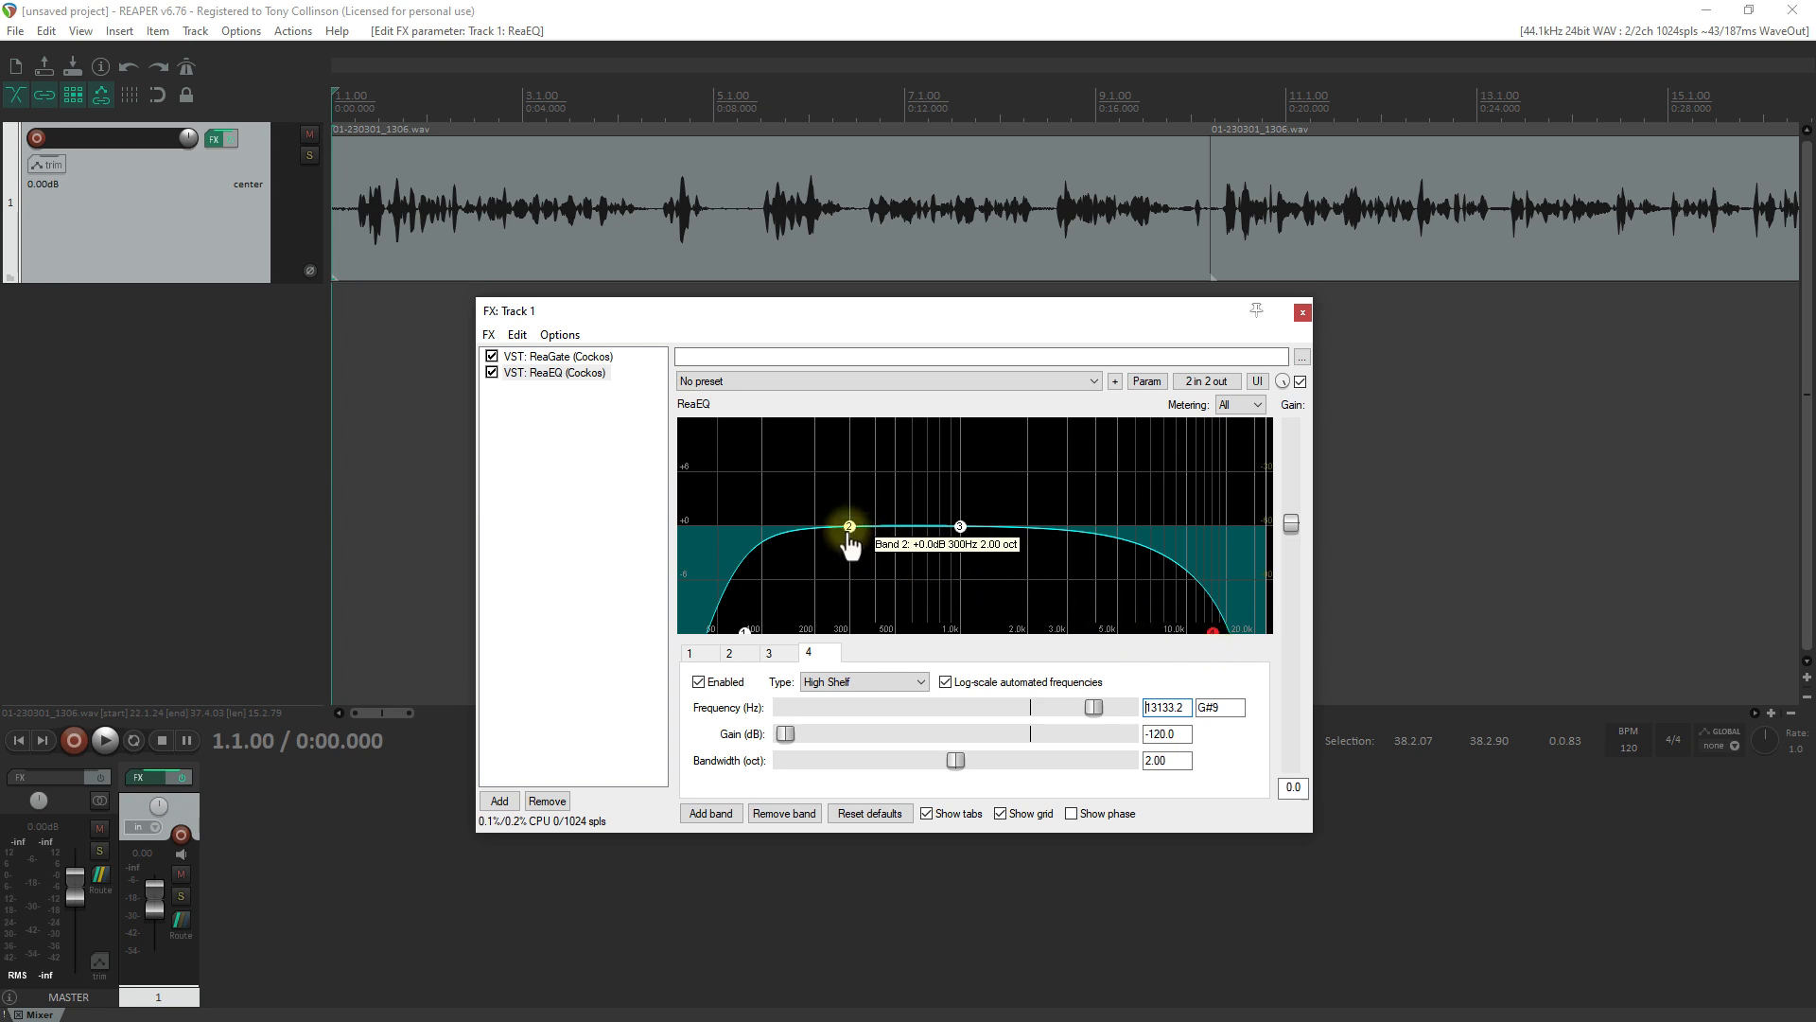
{"action": "left_click", "coordinate": [848, 528]}
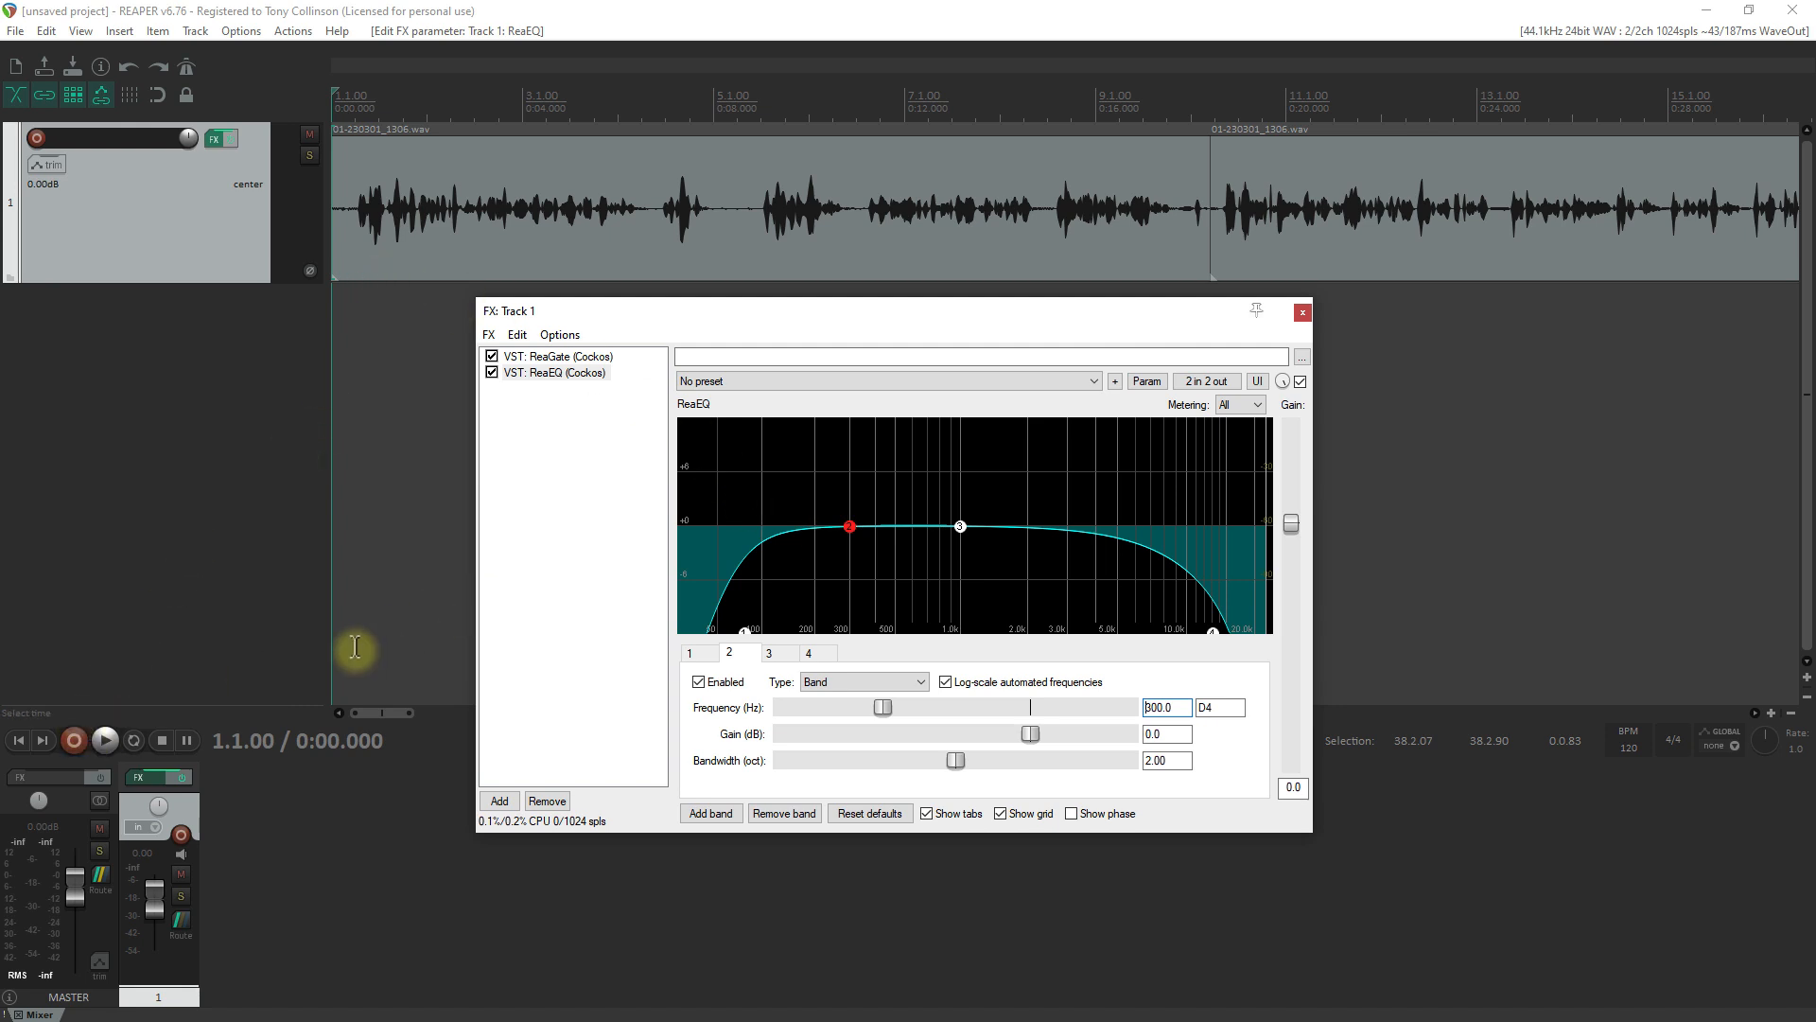
{"action": "left_click", "coordinate": [106, 736]}
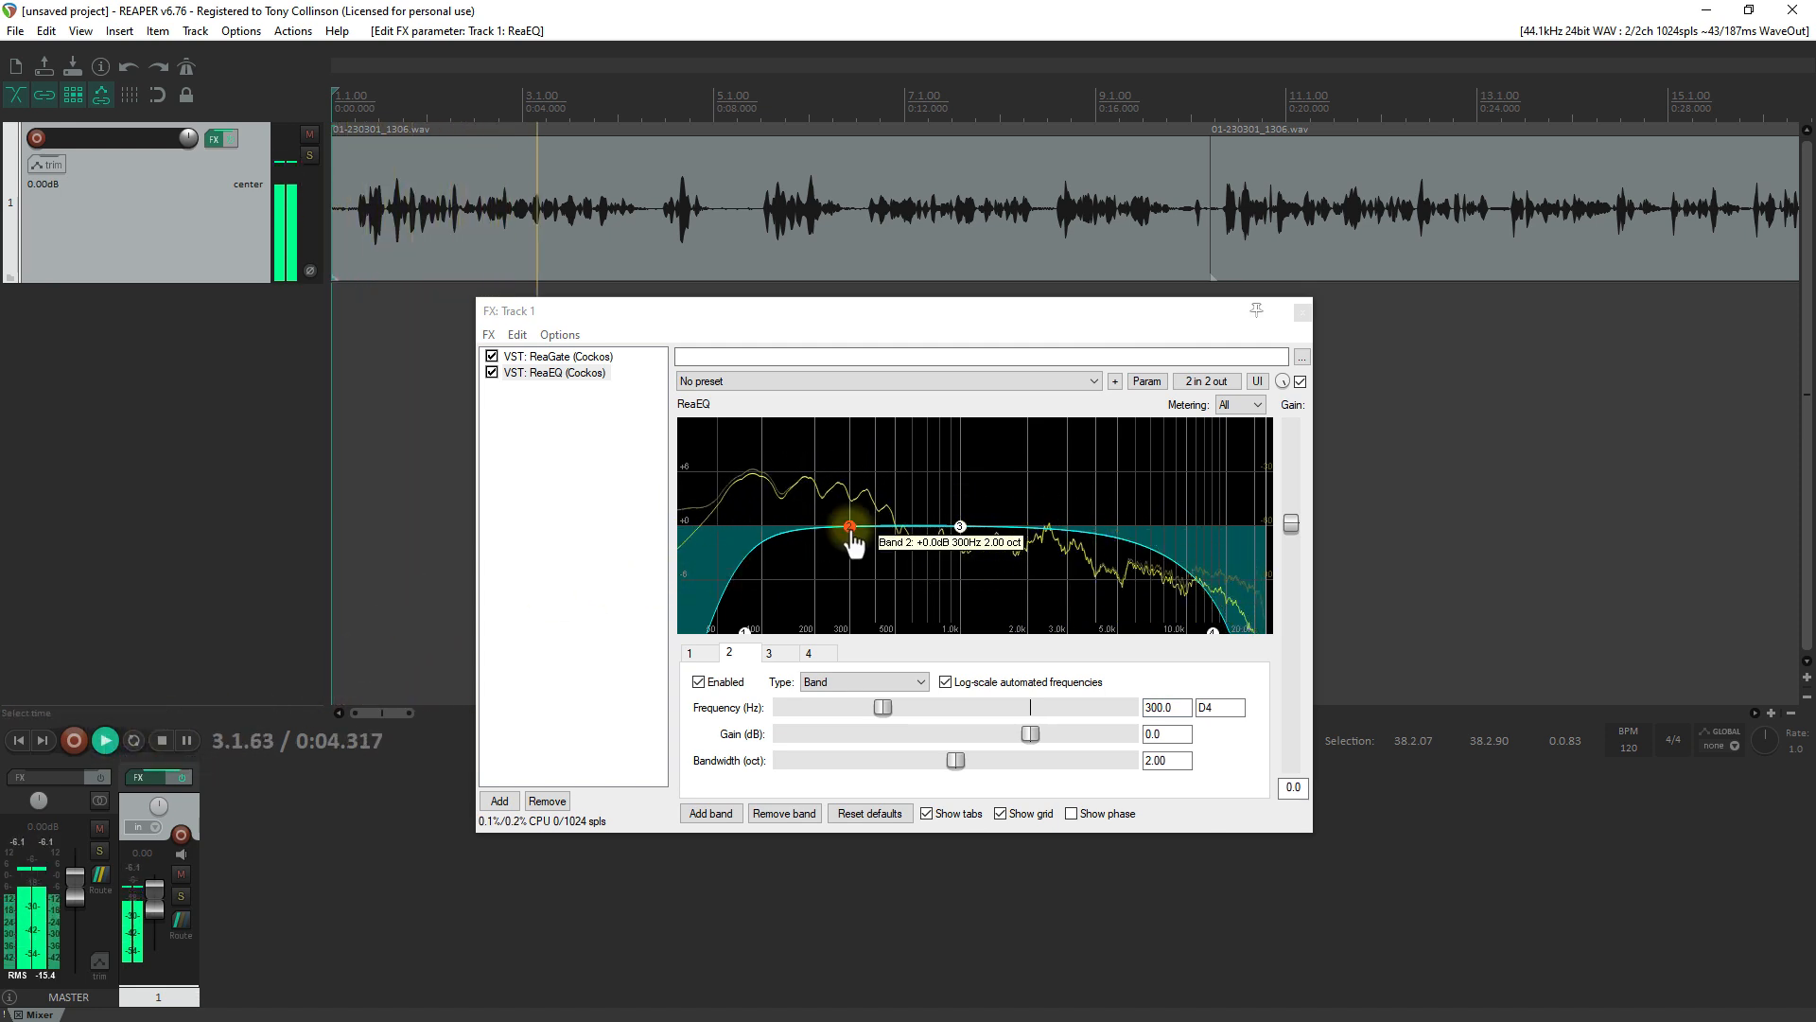
{"action": "left_click_drag", "start_coordinate": [852, 527], "coordinate": [801, 534]}
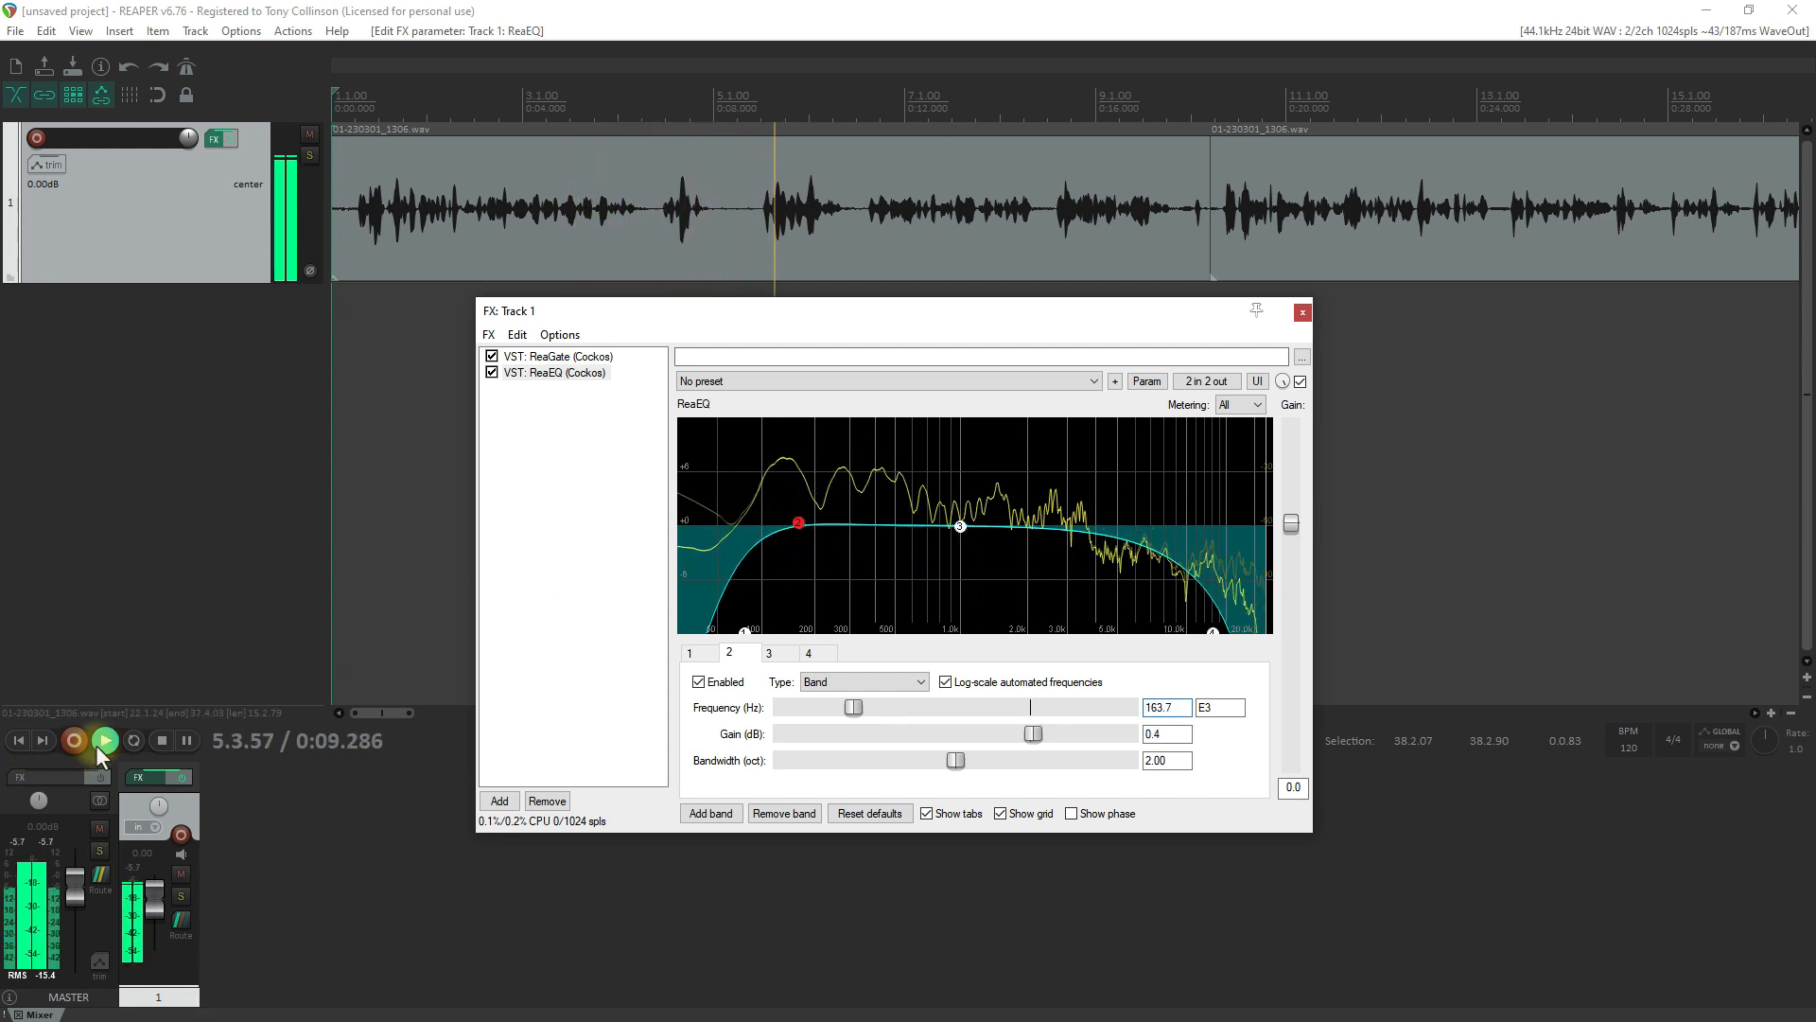
{"action": "left_click", "coordinate": [160, 732]}
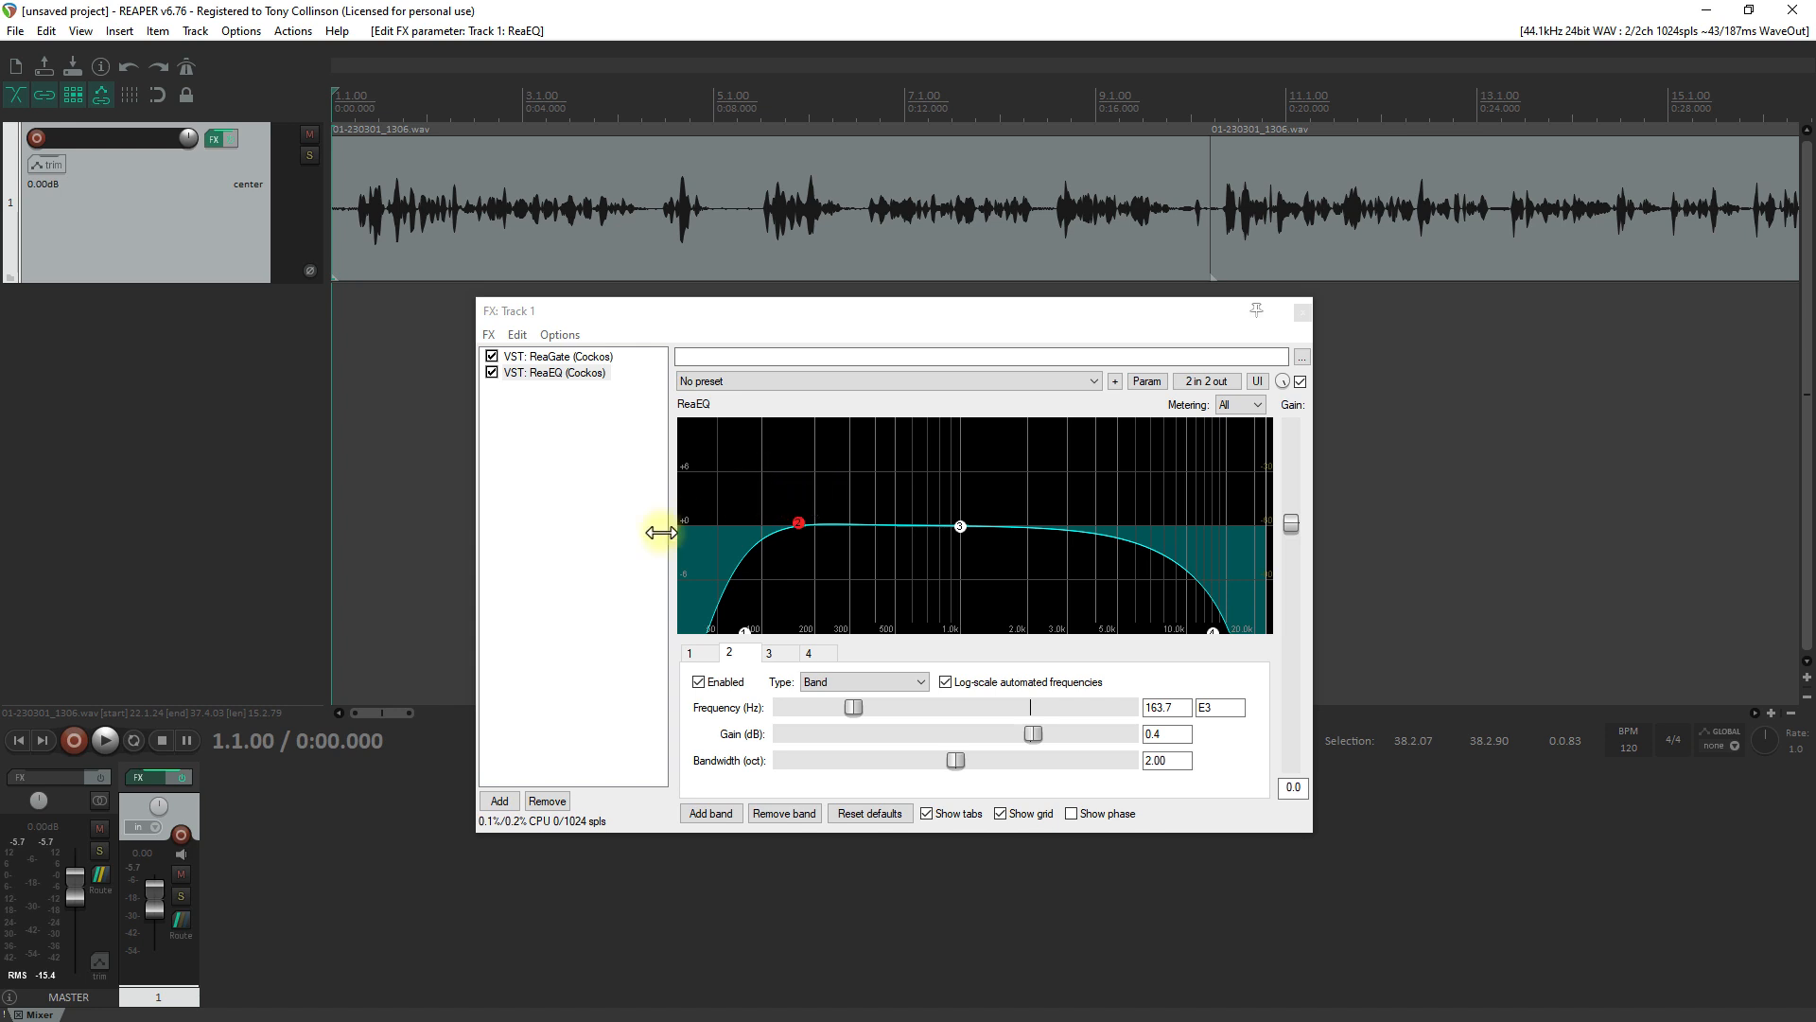
{"action": "left_click", "coordinate": [104, 742]}
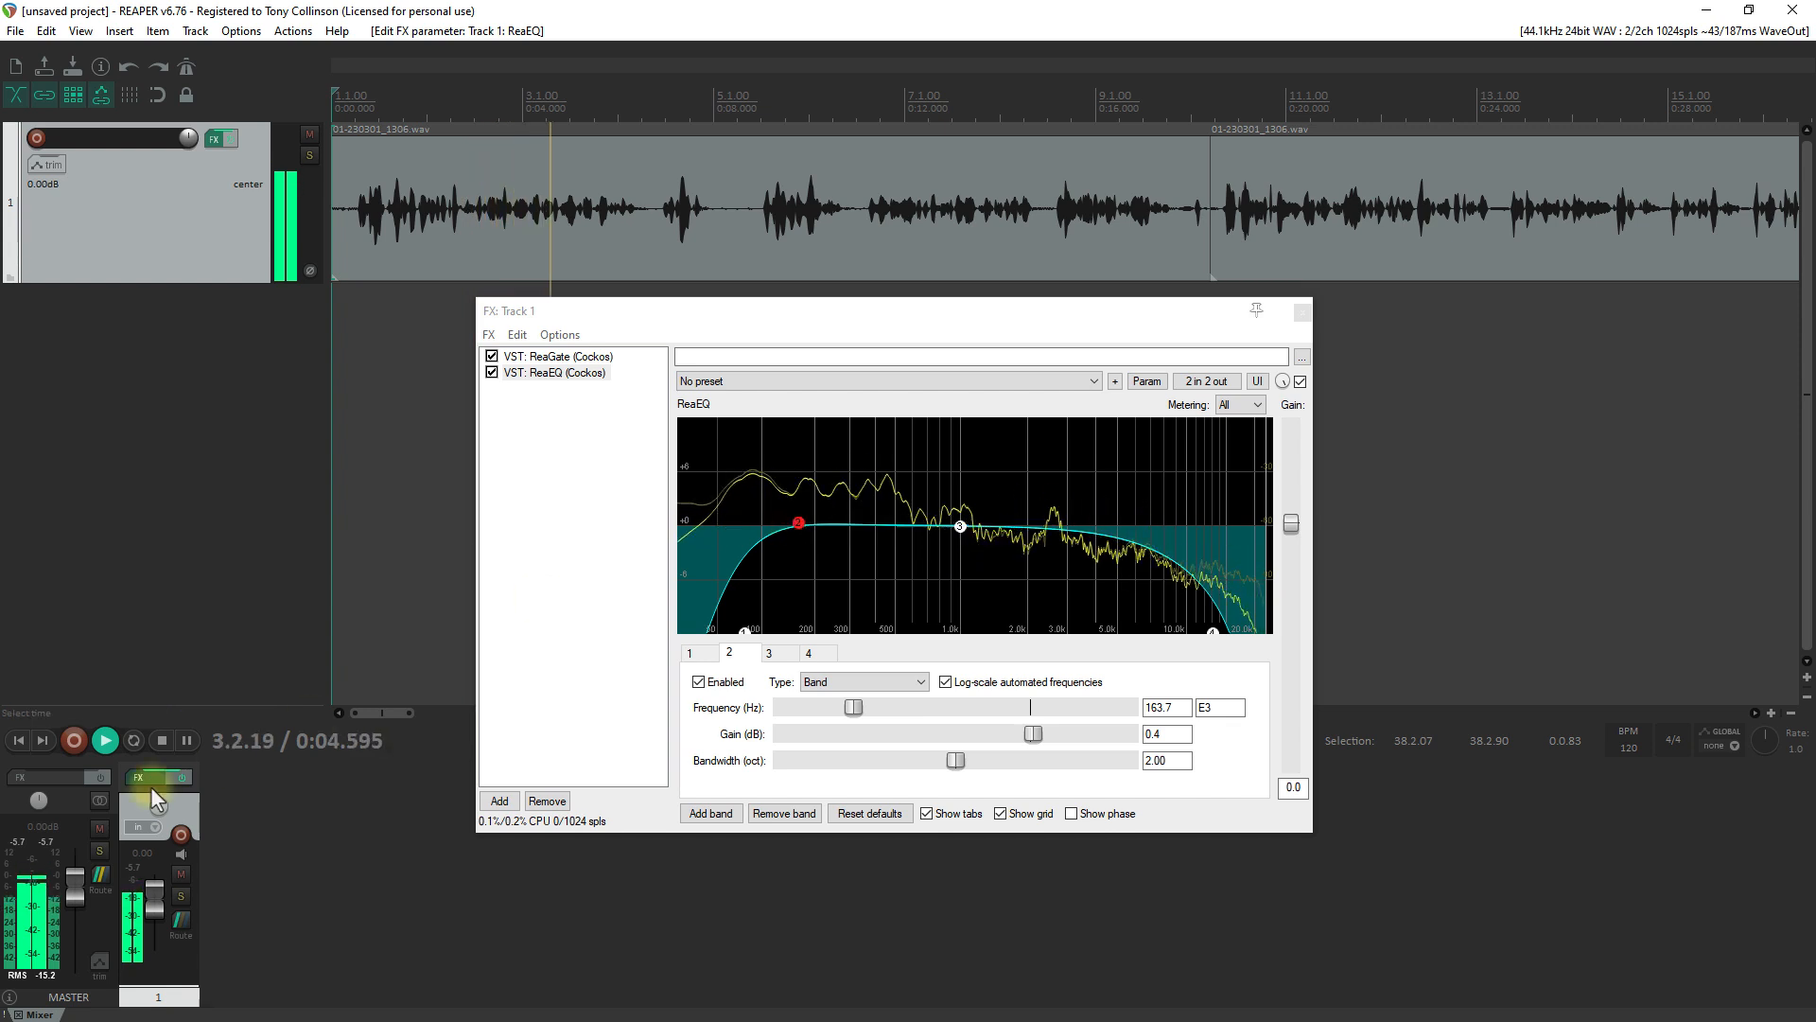
{"action": "left_click", "coordinate": [159, 738]}
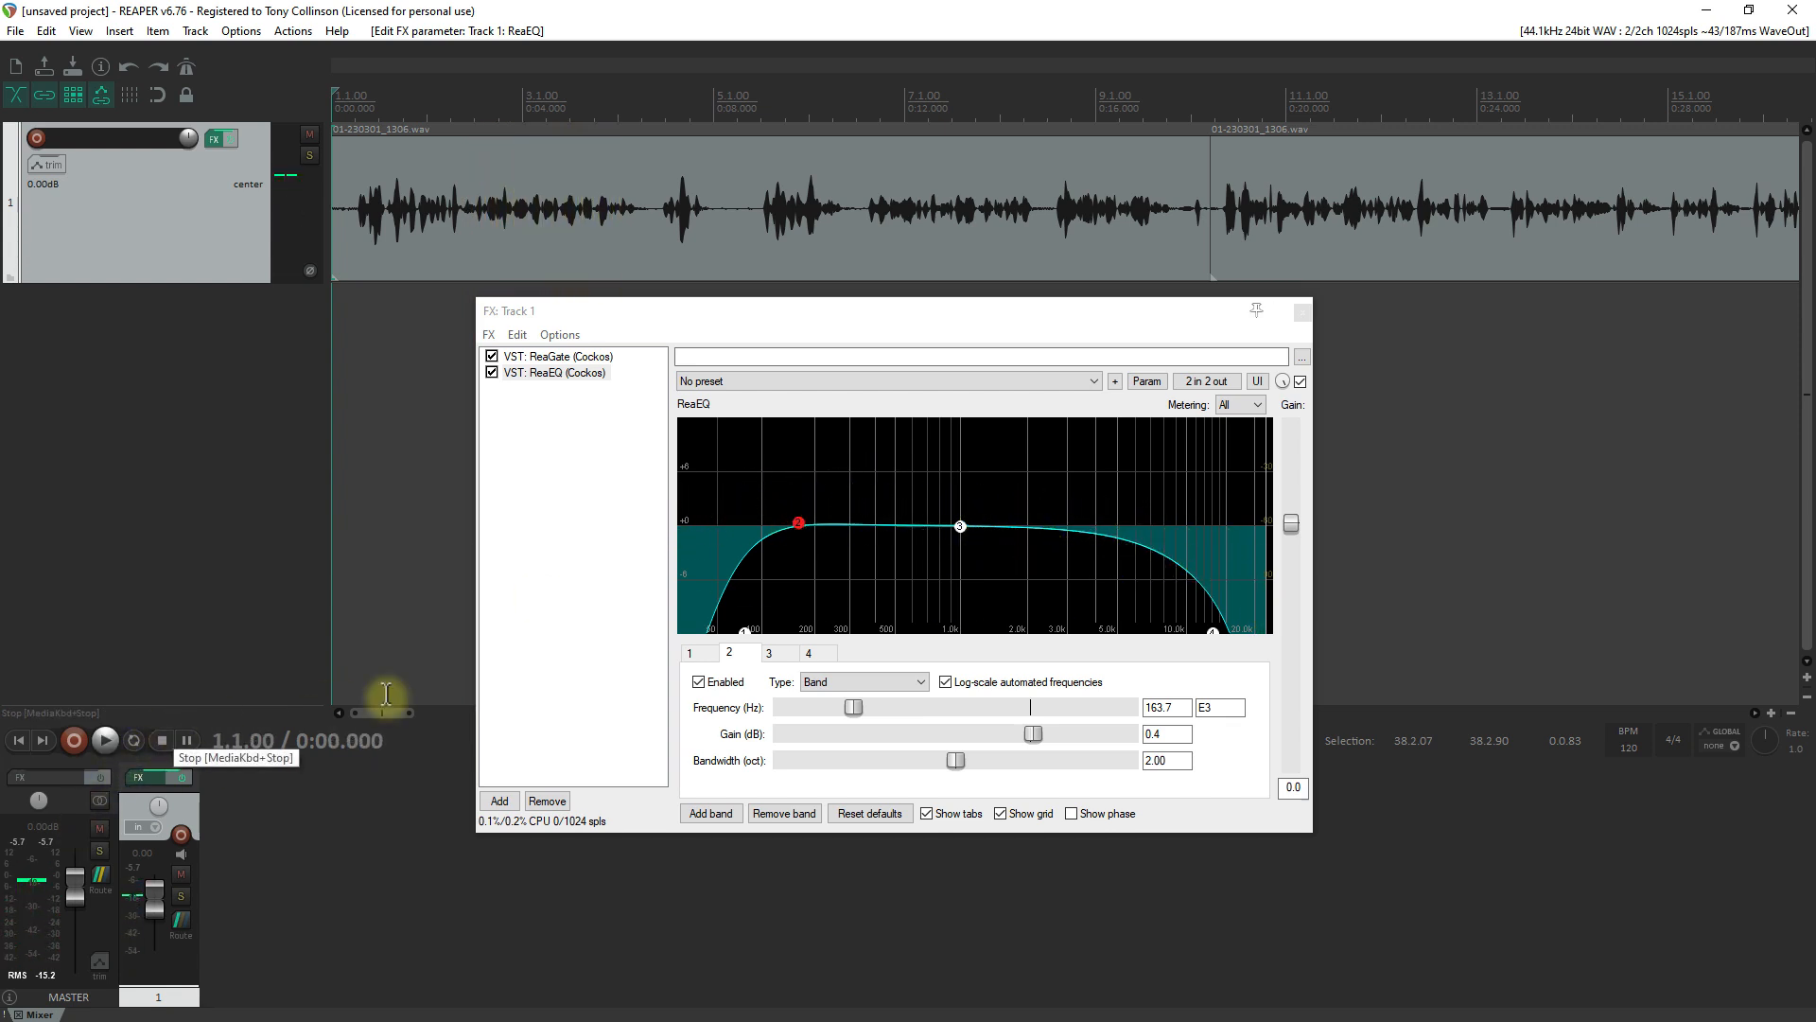
Pull ReaEQ band 2 down to about -1 dB and set its frequency to 186 Hz
{"action": "left_click", "coordinate": [797, 528]}
{"action": "left_click_drag", "start_coordinate": [798, 530], "coordinate": [793, 546]}
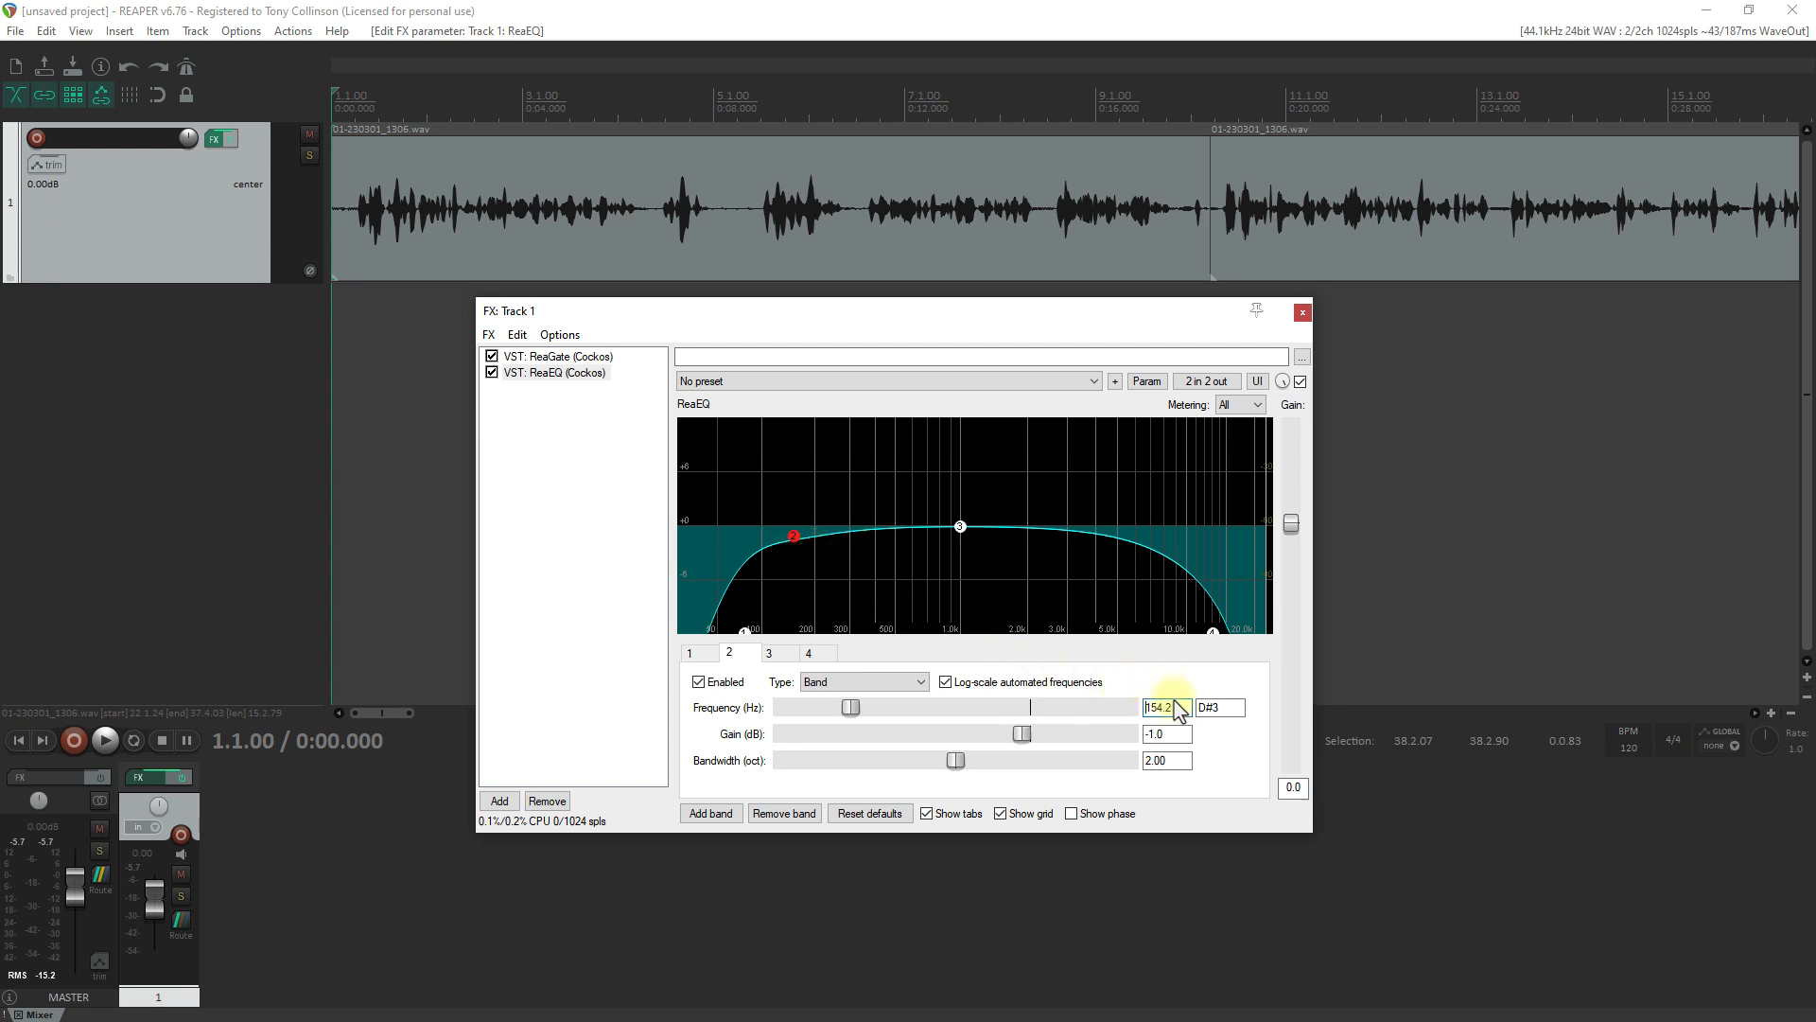
{"action": "left_click_drag", "start_coordinate": [1178, 707], "coordinate": [1130, 705]}
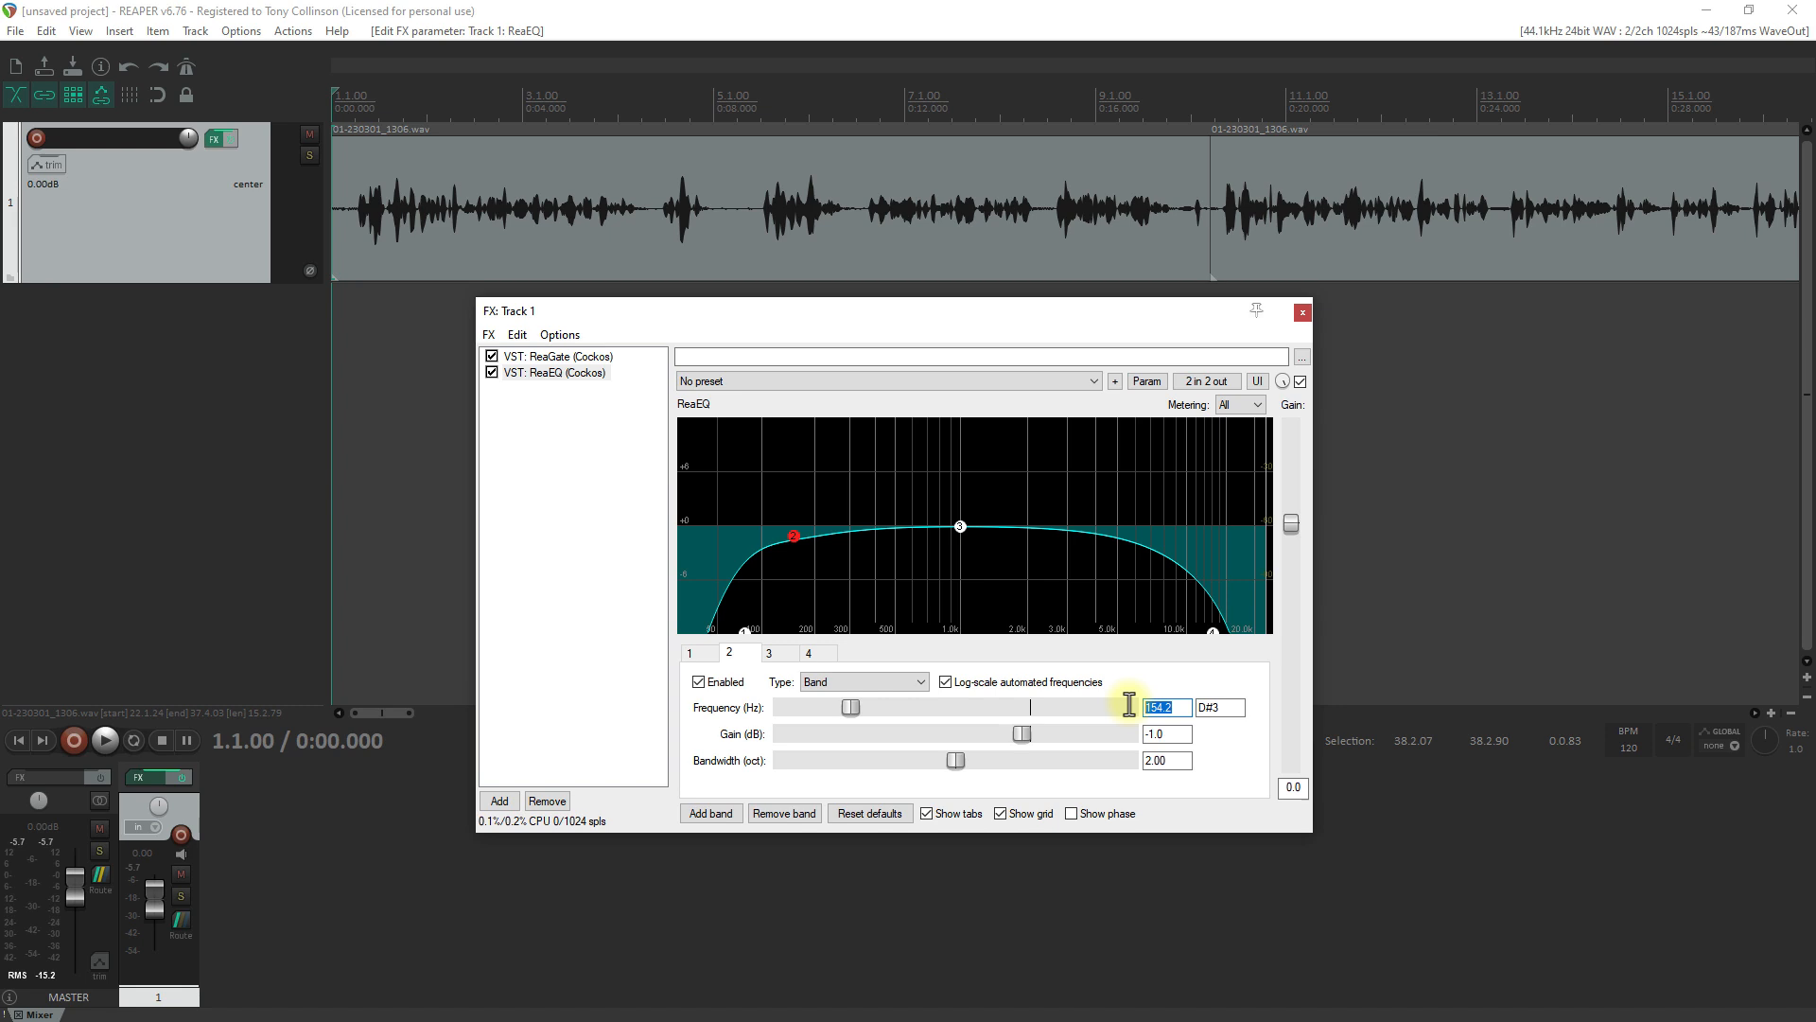
{"action": "type", "text": "18"}
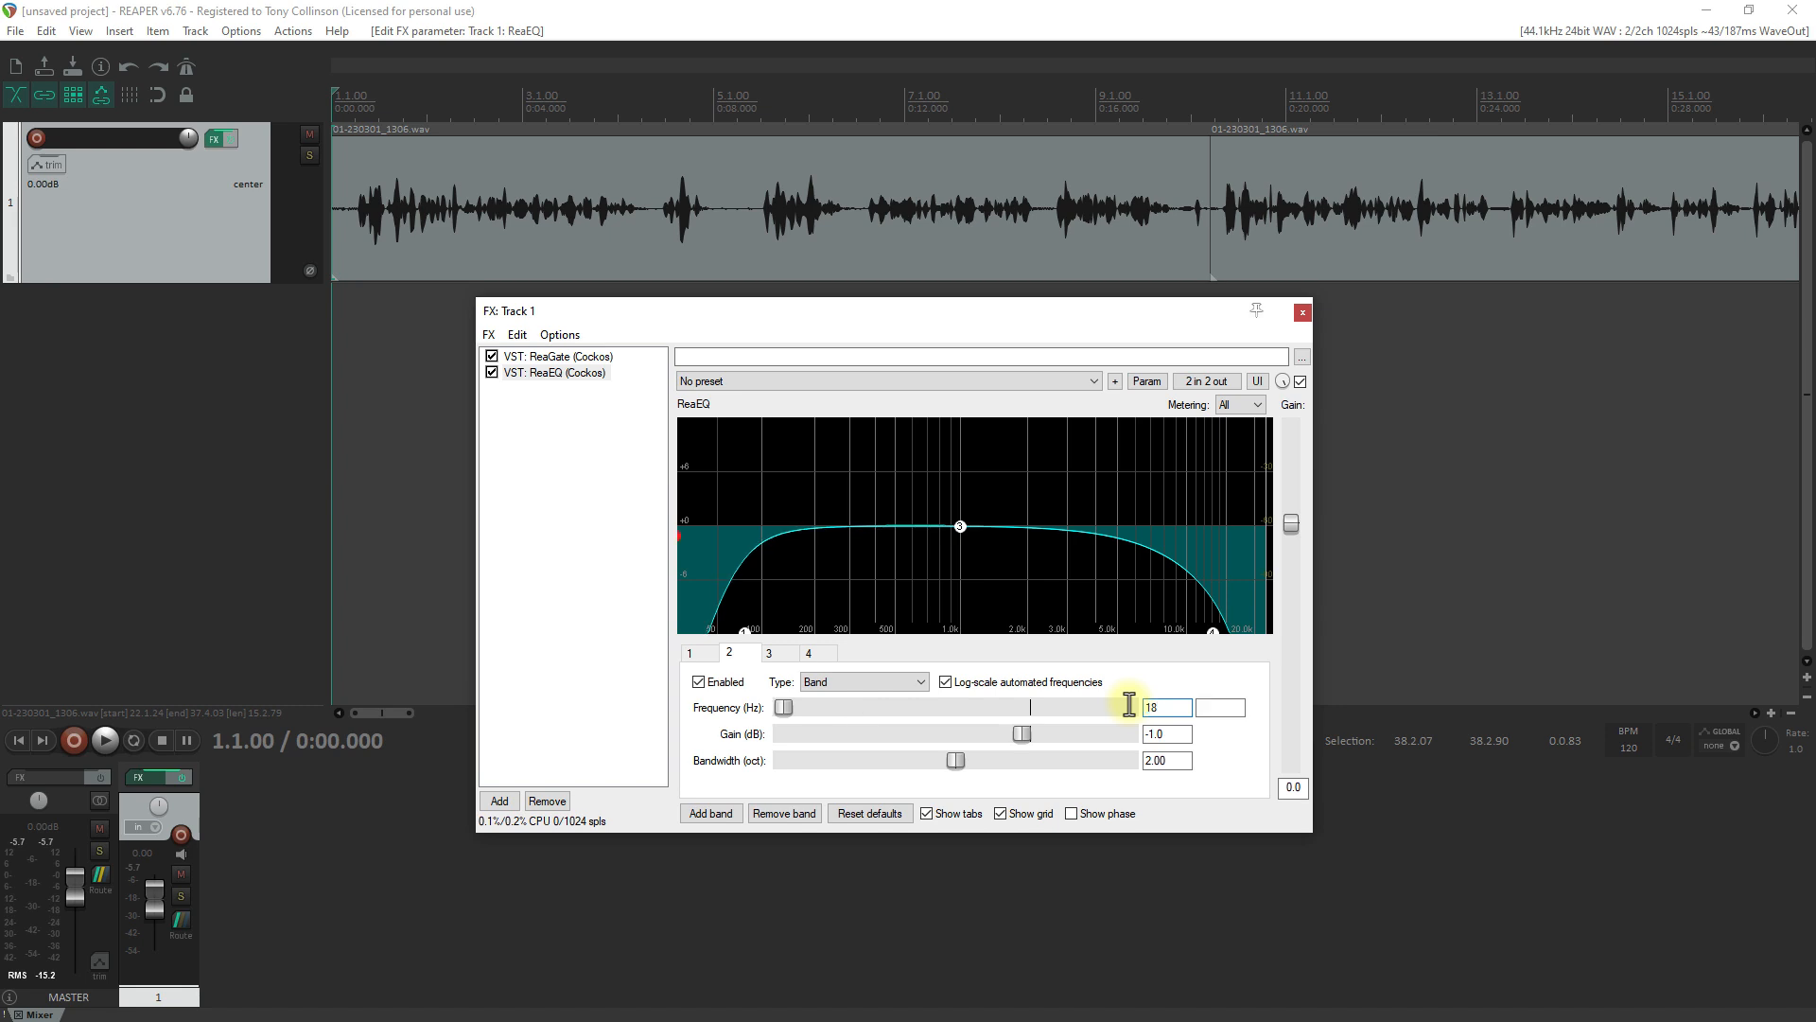
{"action": "type", "text": "6"}
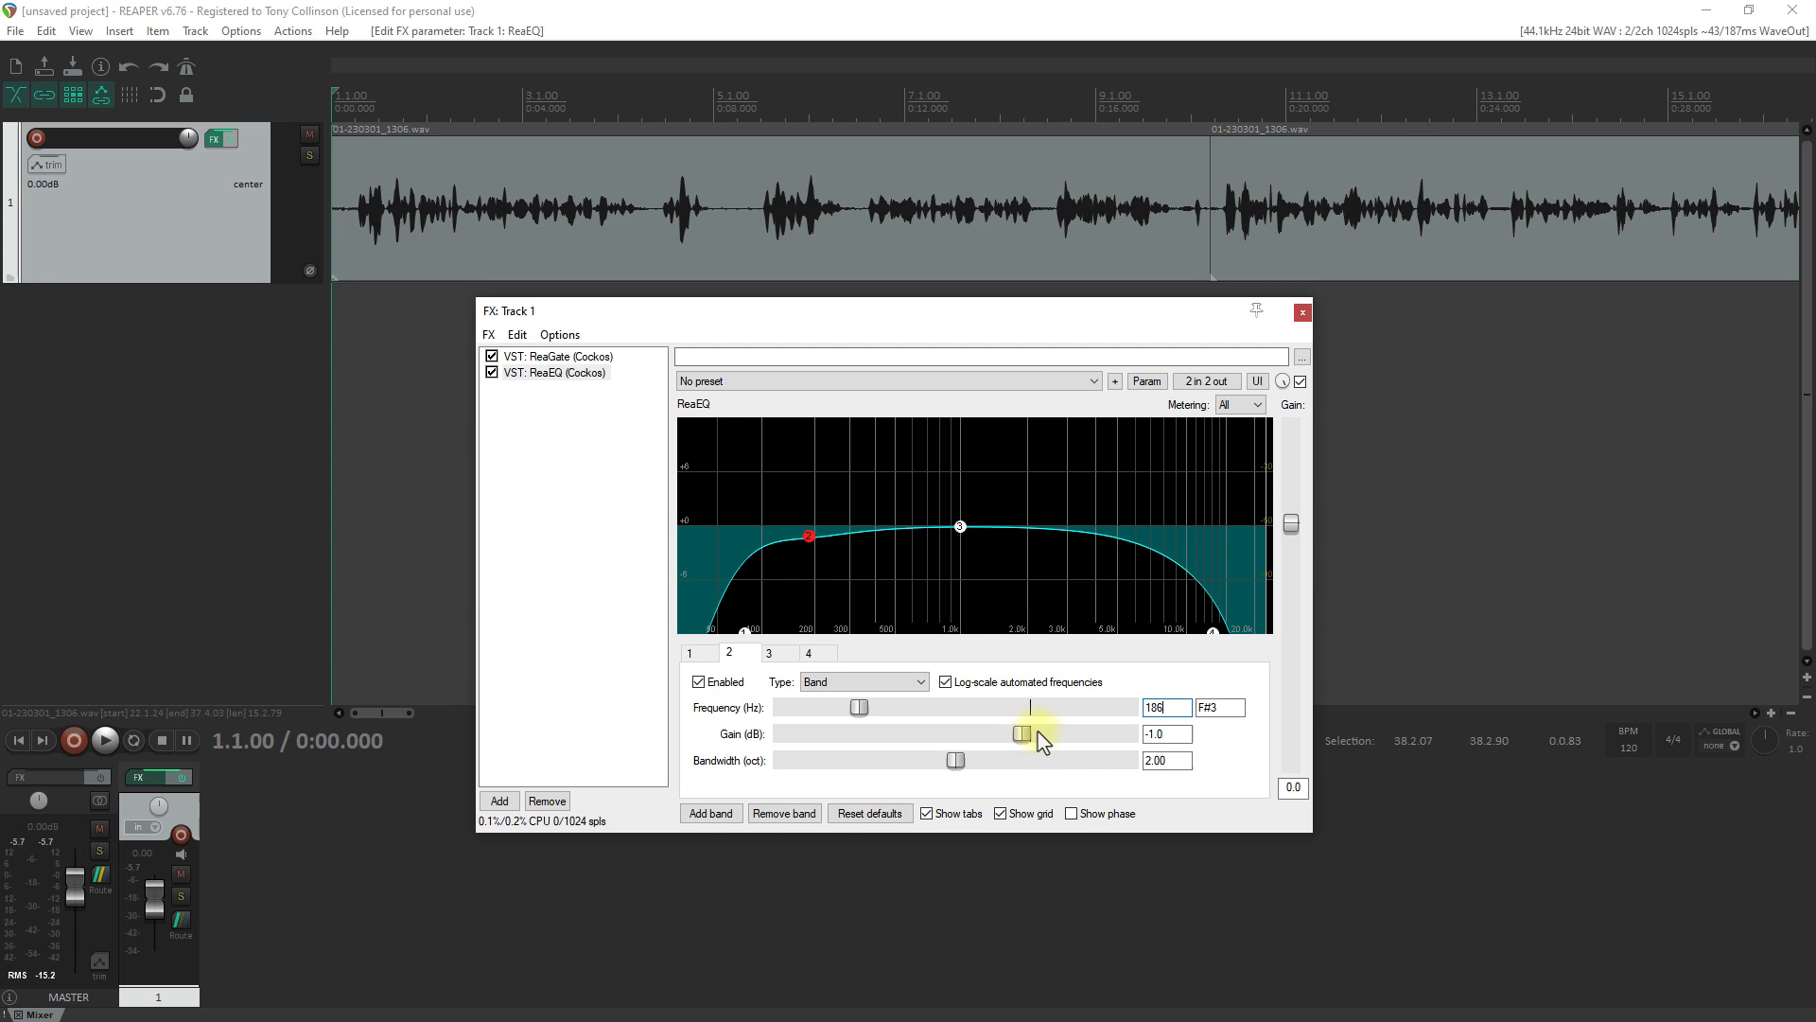
Set band 2's gain to -2 dB and narrow its bandwidth to about 1.21 octaves
{"action": "mouse_move", "coordinate": [1031, 737]}
{"action": "left_mouse_down"}
{"action": "mouse_move", "coordinate": [1052, 749]}
{"action": "mouse_move", "coordinate": [1022, 742]}
{"action": "left_mouse_up"}
{"action": "left_click", "coordinate": [1169, 735]}
{"action": "left_click_drag", "start_coordinate": [1169, 735], "coordinate": [1103, 741]}
{"action": "type", "text": "-2"}
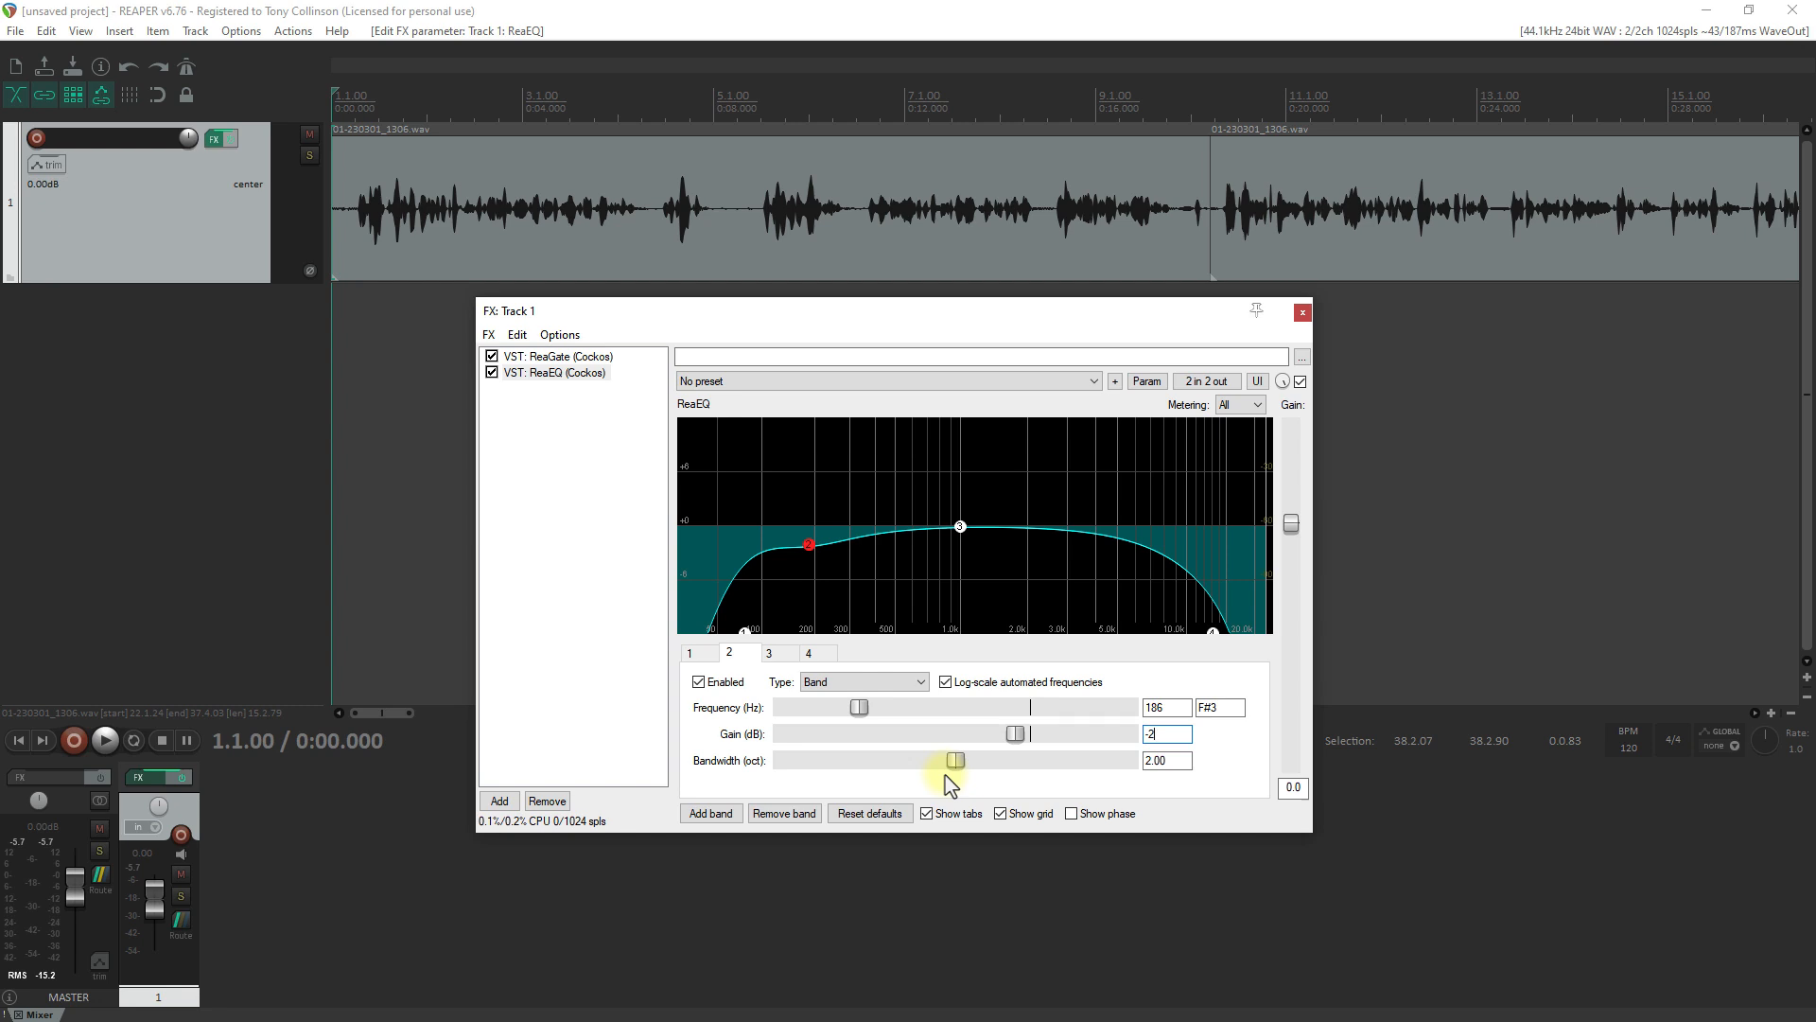
{"action": "left_click_drag", "start_coordinate": [960, 754], "coordinate": [944, 767]}
{"action": "left_click_drag", "start_coordinate": [931, 767], "coordinate": [891, 774]}
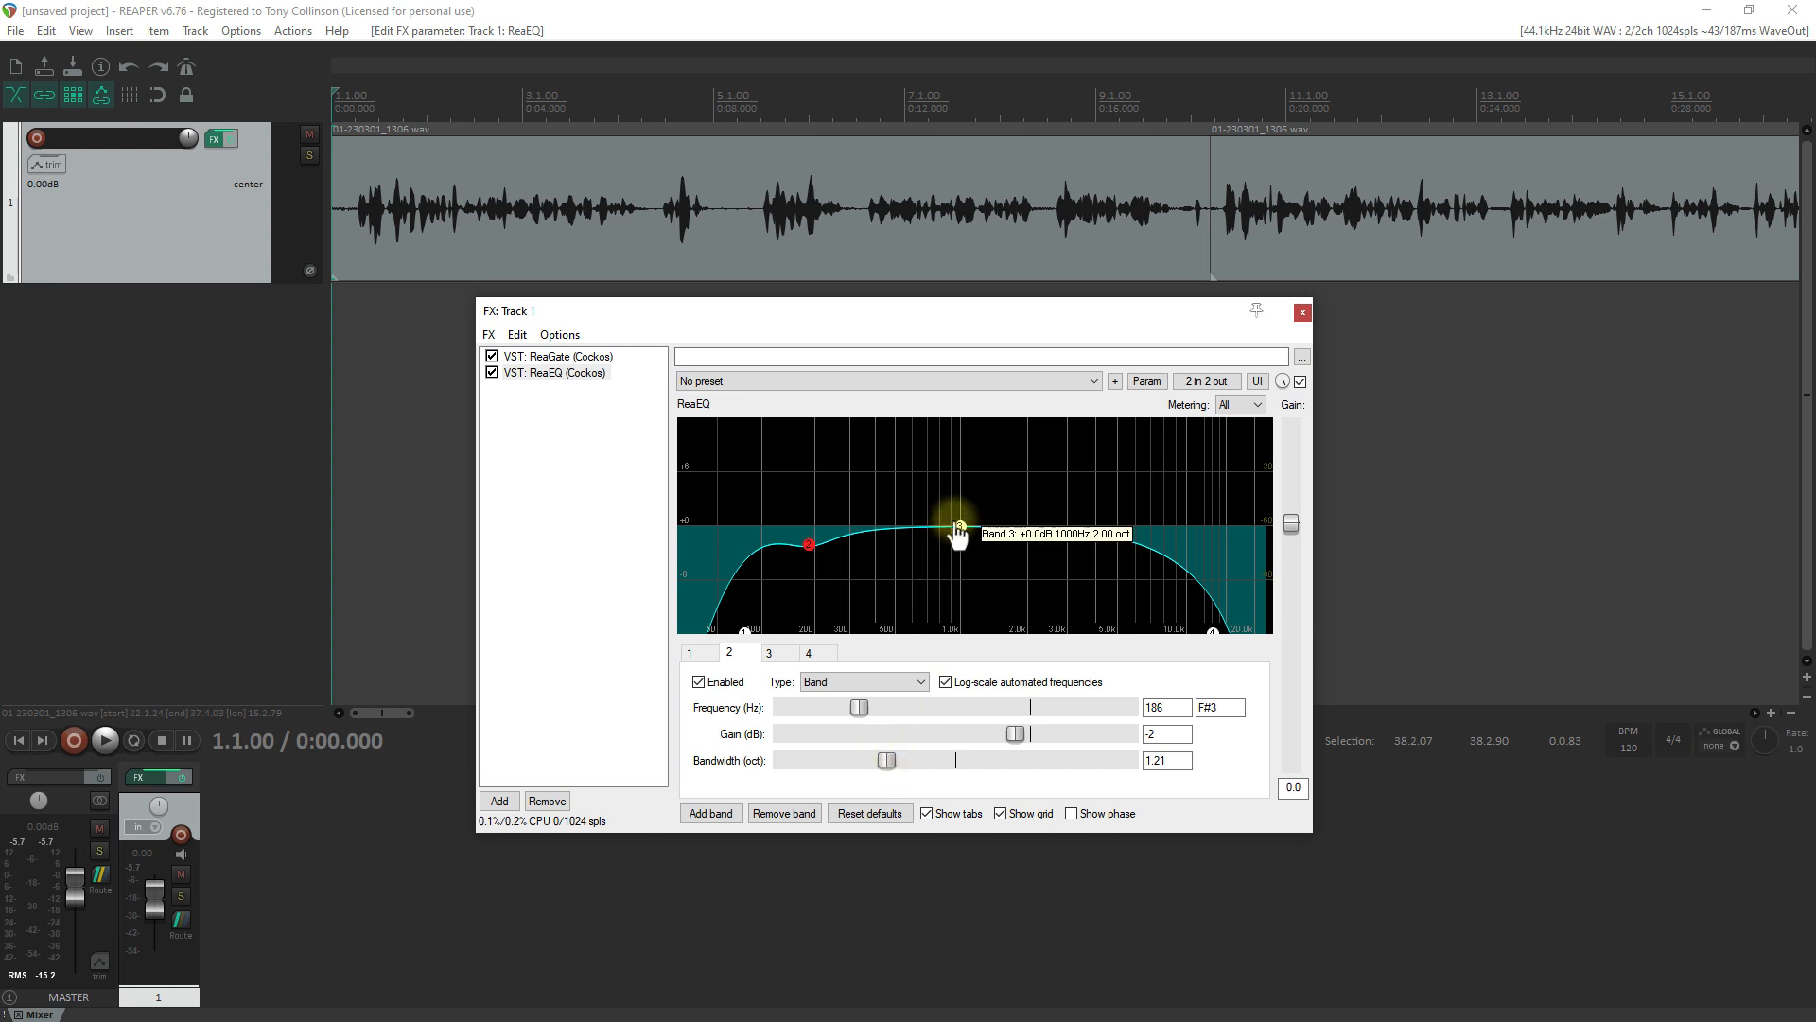
Move ReaEQ band 3 up to about 4097 Hz with roughly 0.1 dB gain
{"action": "left_click_drag", "start_coordinate": [957, 532], "coordinate": [1097, 533]}
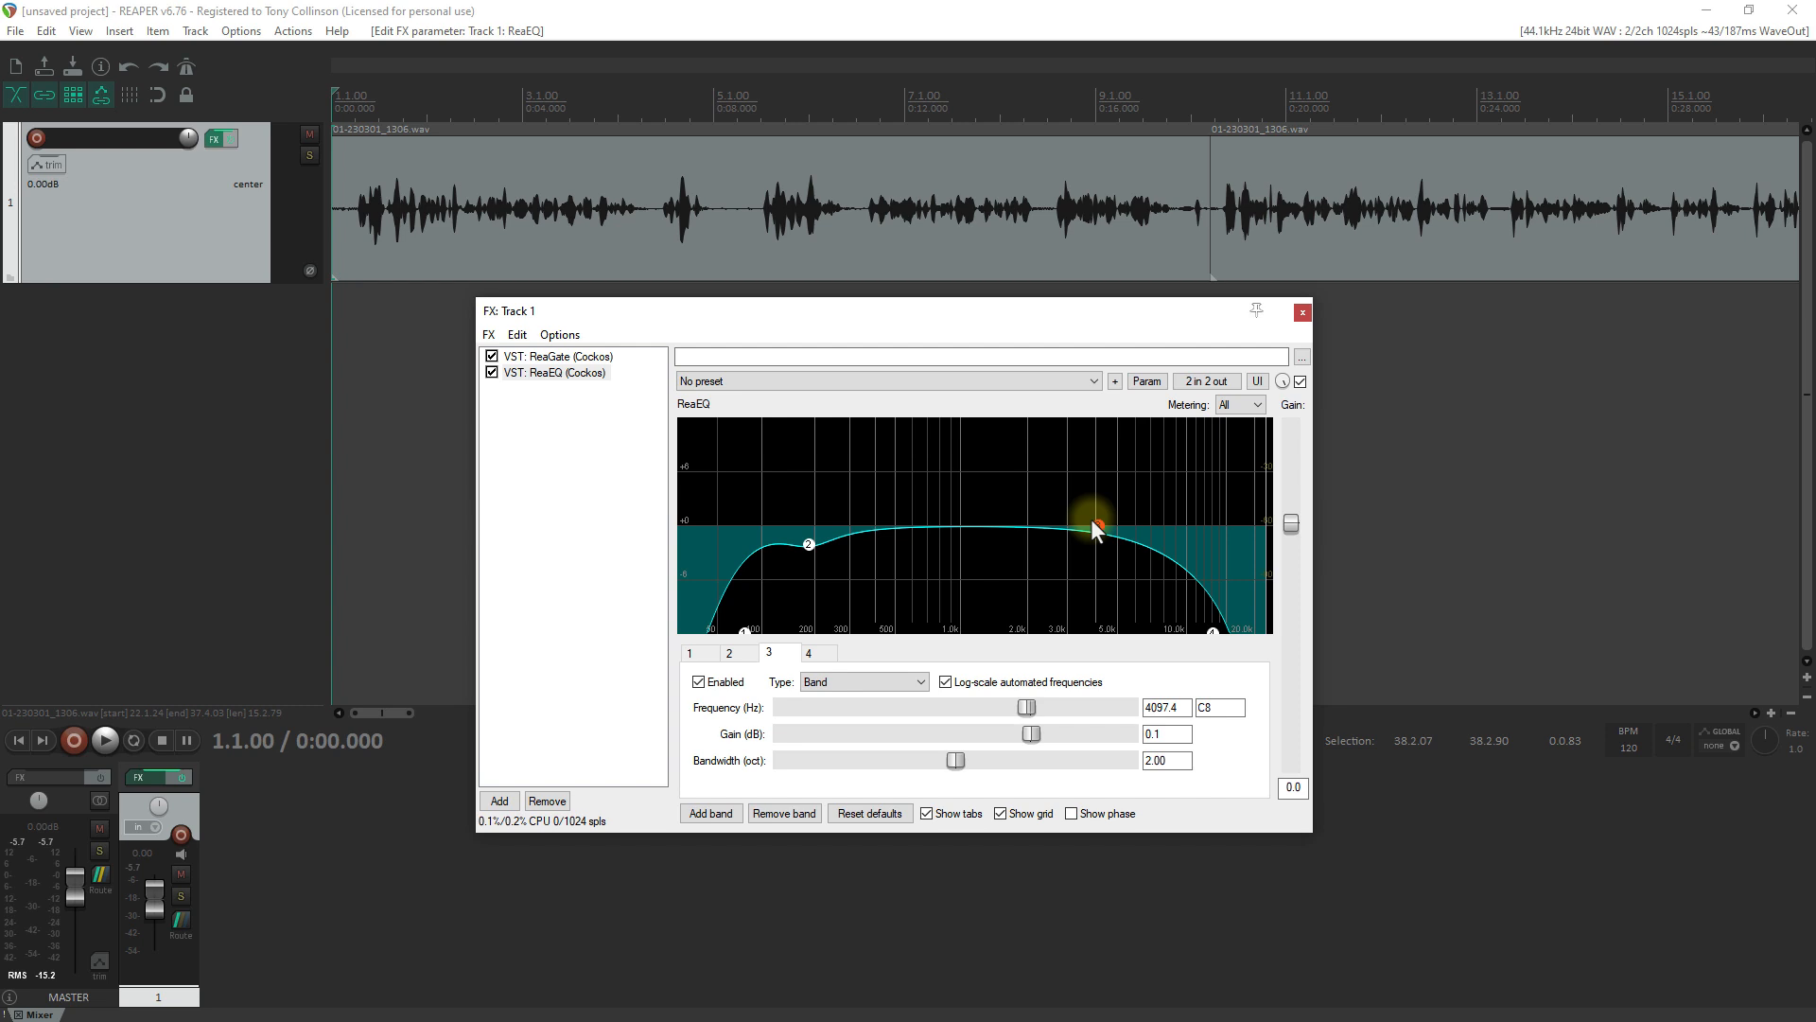
{"action": "mouse_move", "coordinate": [1098, 533]}
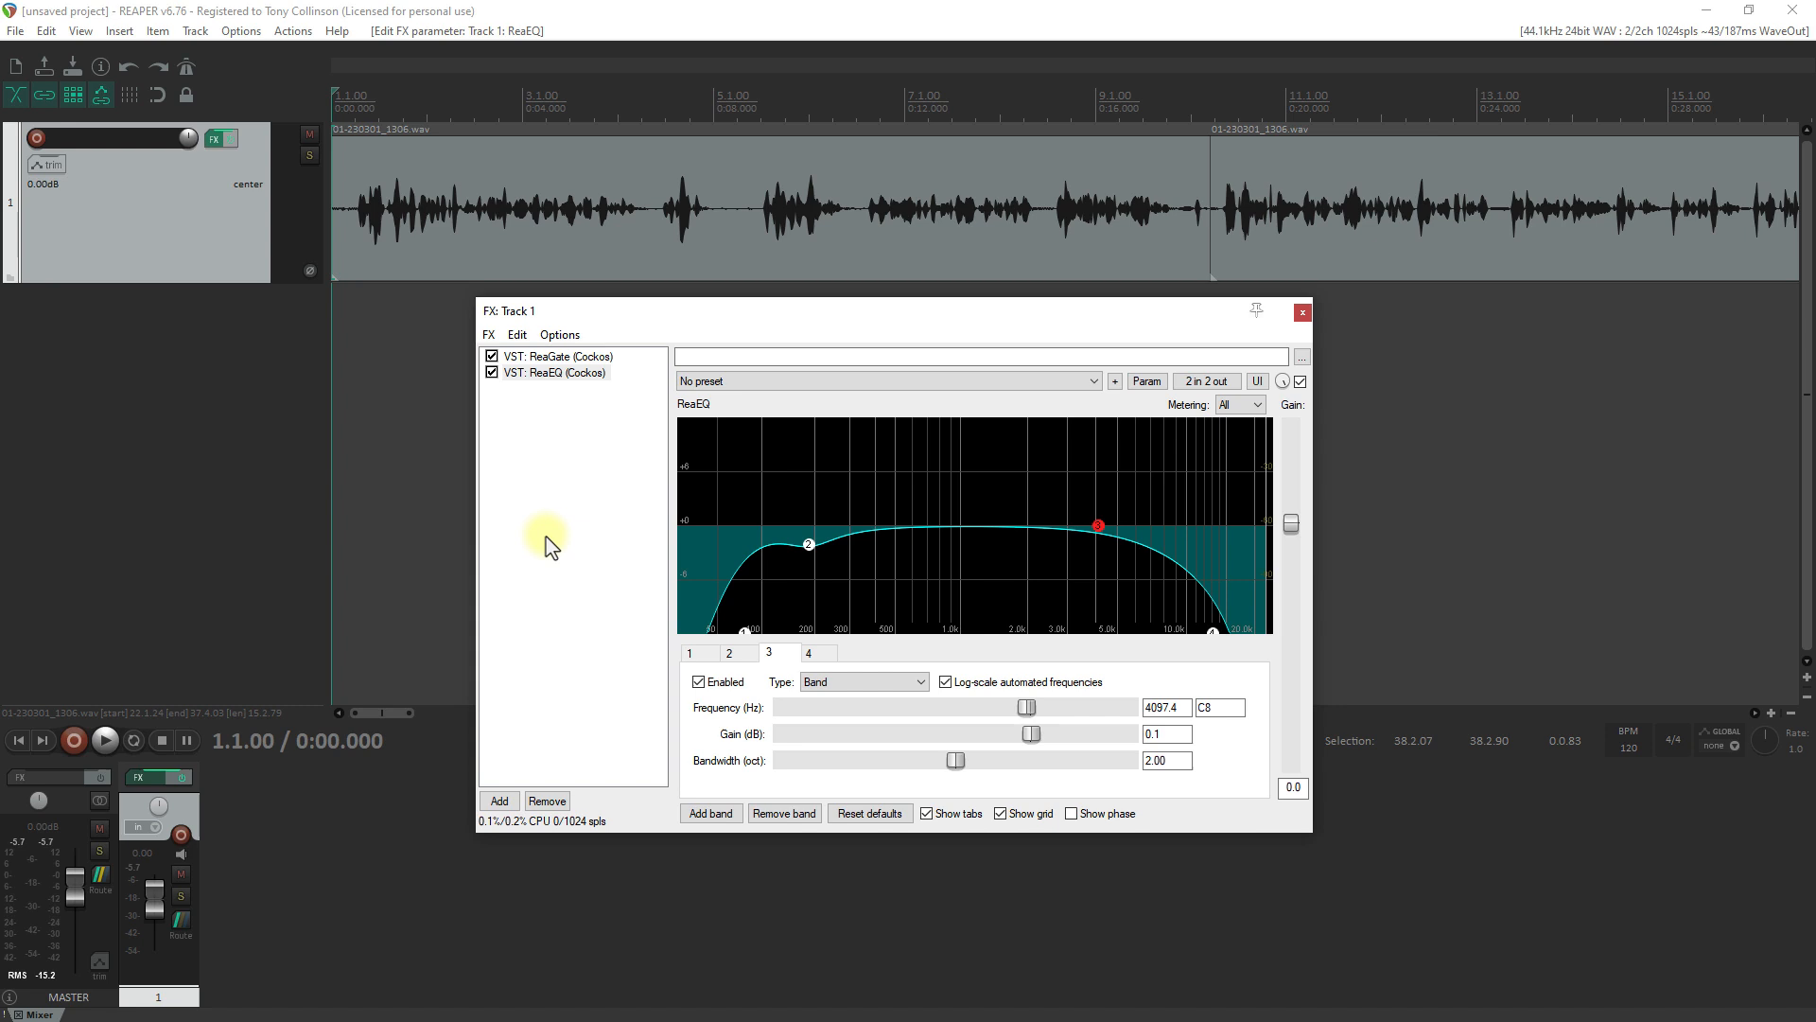
{"action": "left_click", "coordinate": [492, 357]}
{"action": "left_click", "coordinate": [493, 373]}
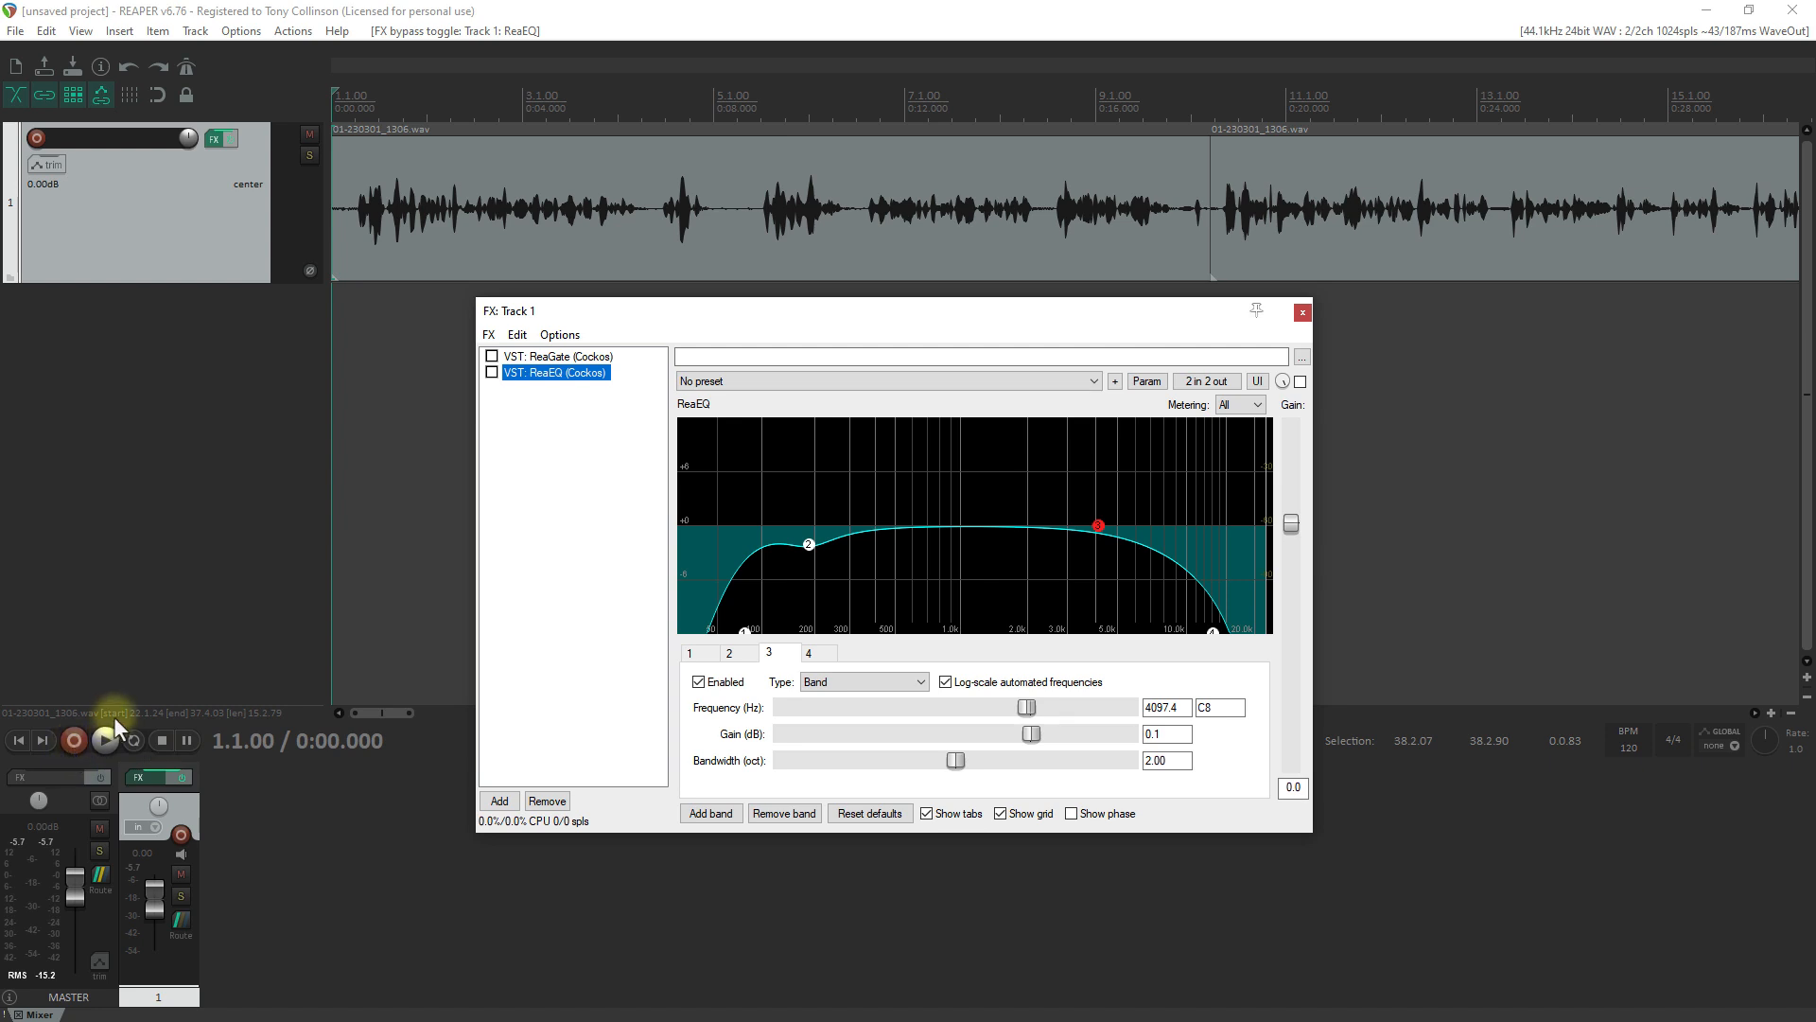
{"action": "left_click", "coordinate": [492, 356]}
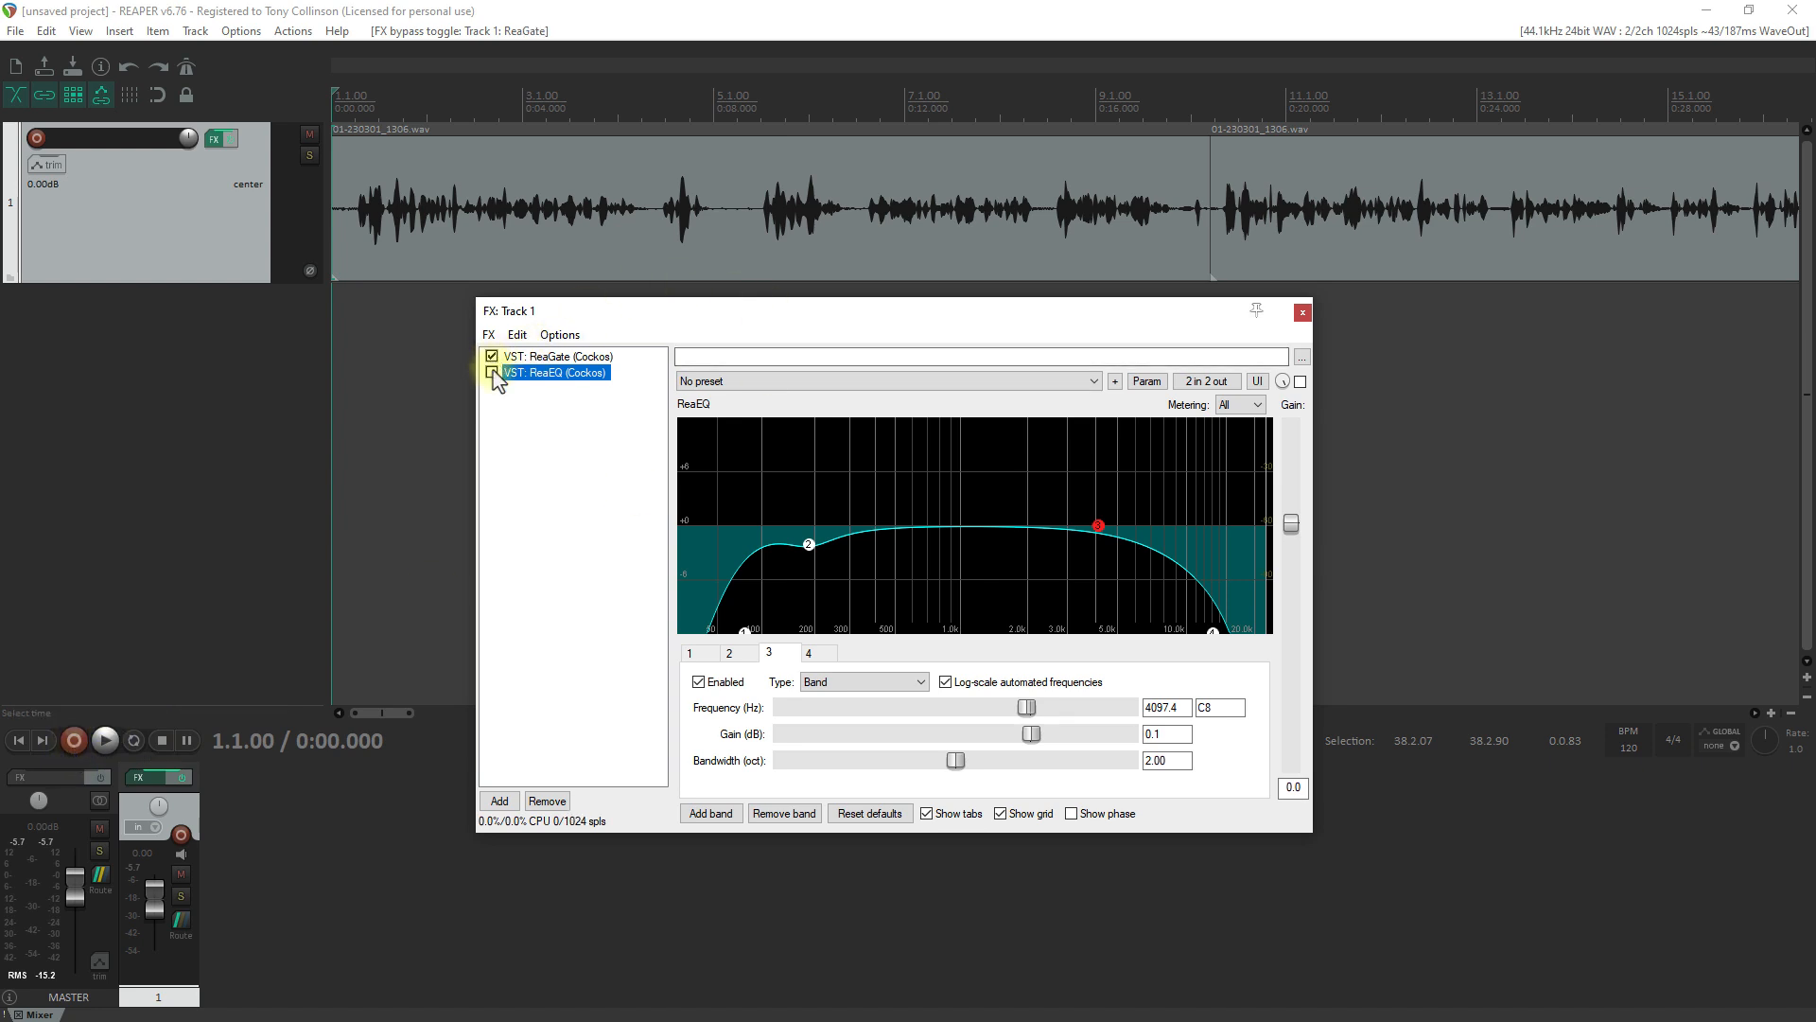
{"action": "left_click", "coordinate": [492, 373]}
Play the speech while switching track 1's whole effects chain off, on and off again to compare the sound, then stop playback
{"action": "left_click", "coordinate": [230, 139]}
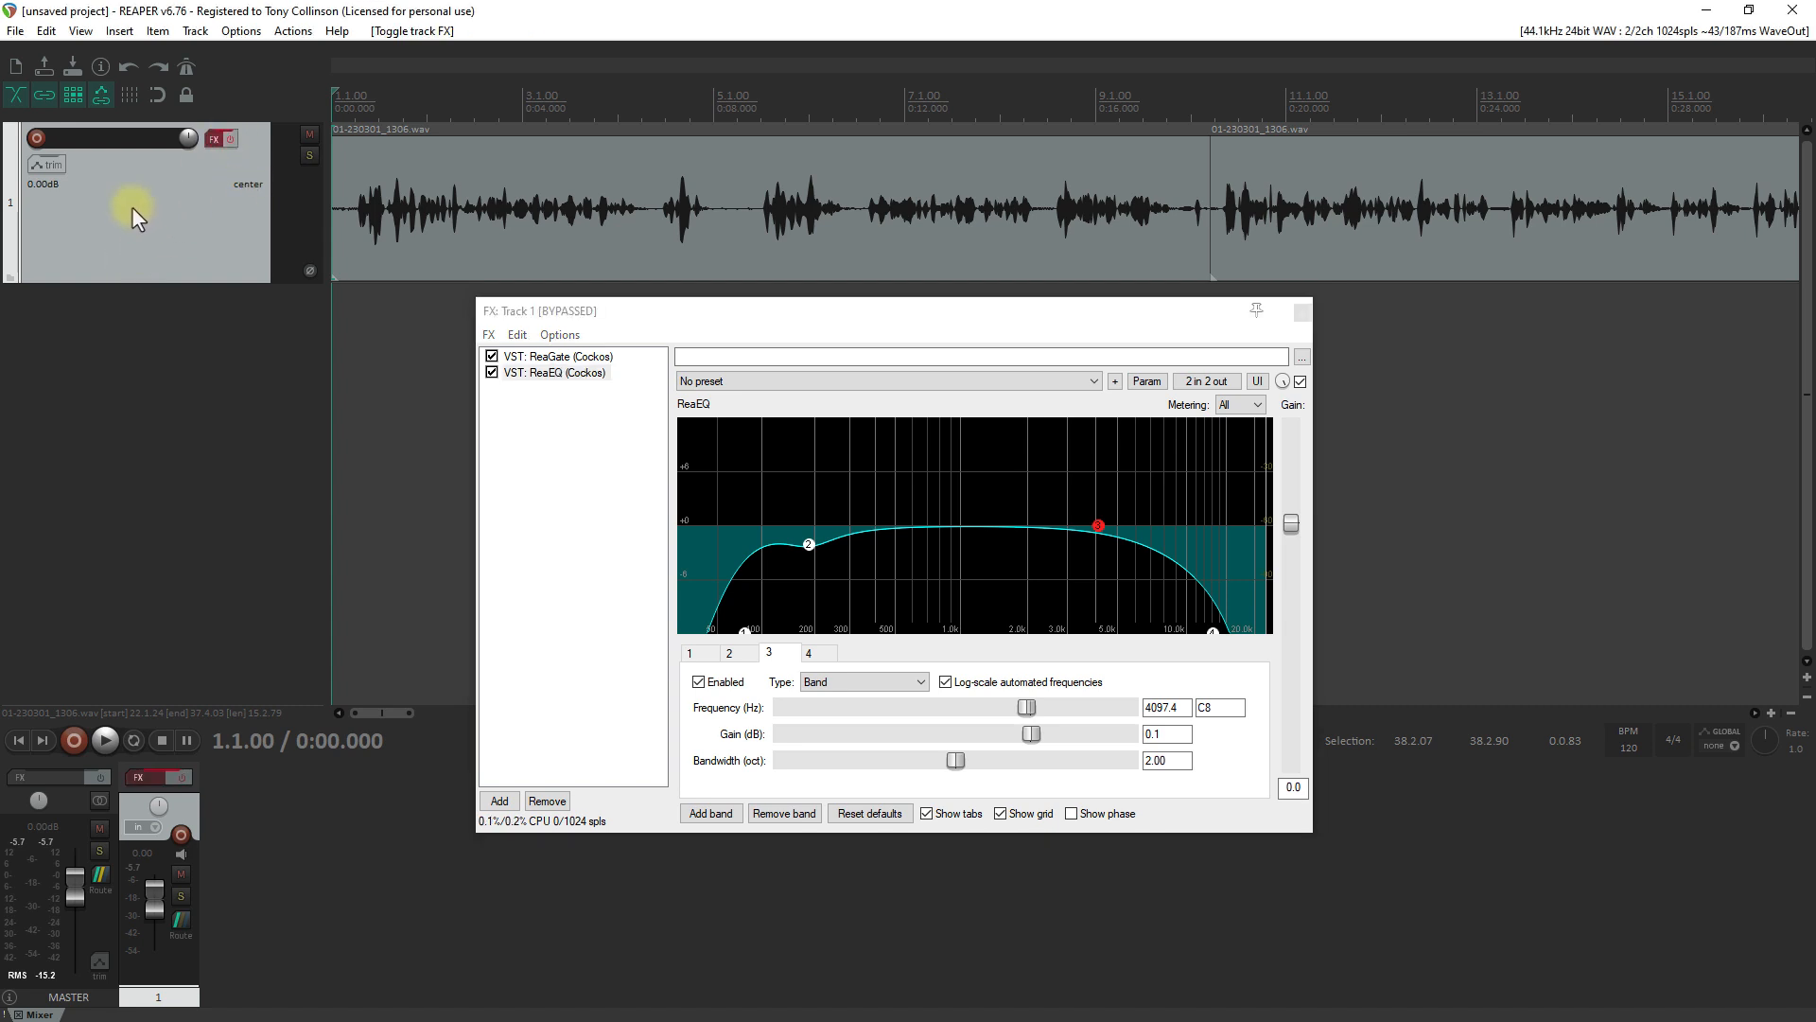
{"action": "left_click", "coordinate": [104, 740]}
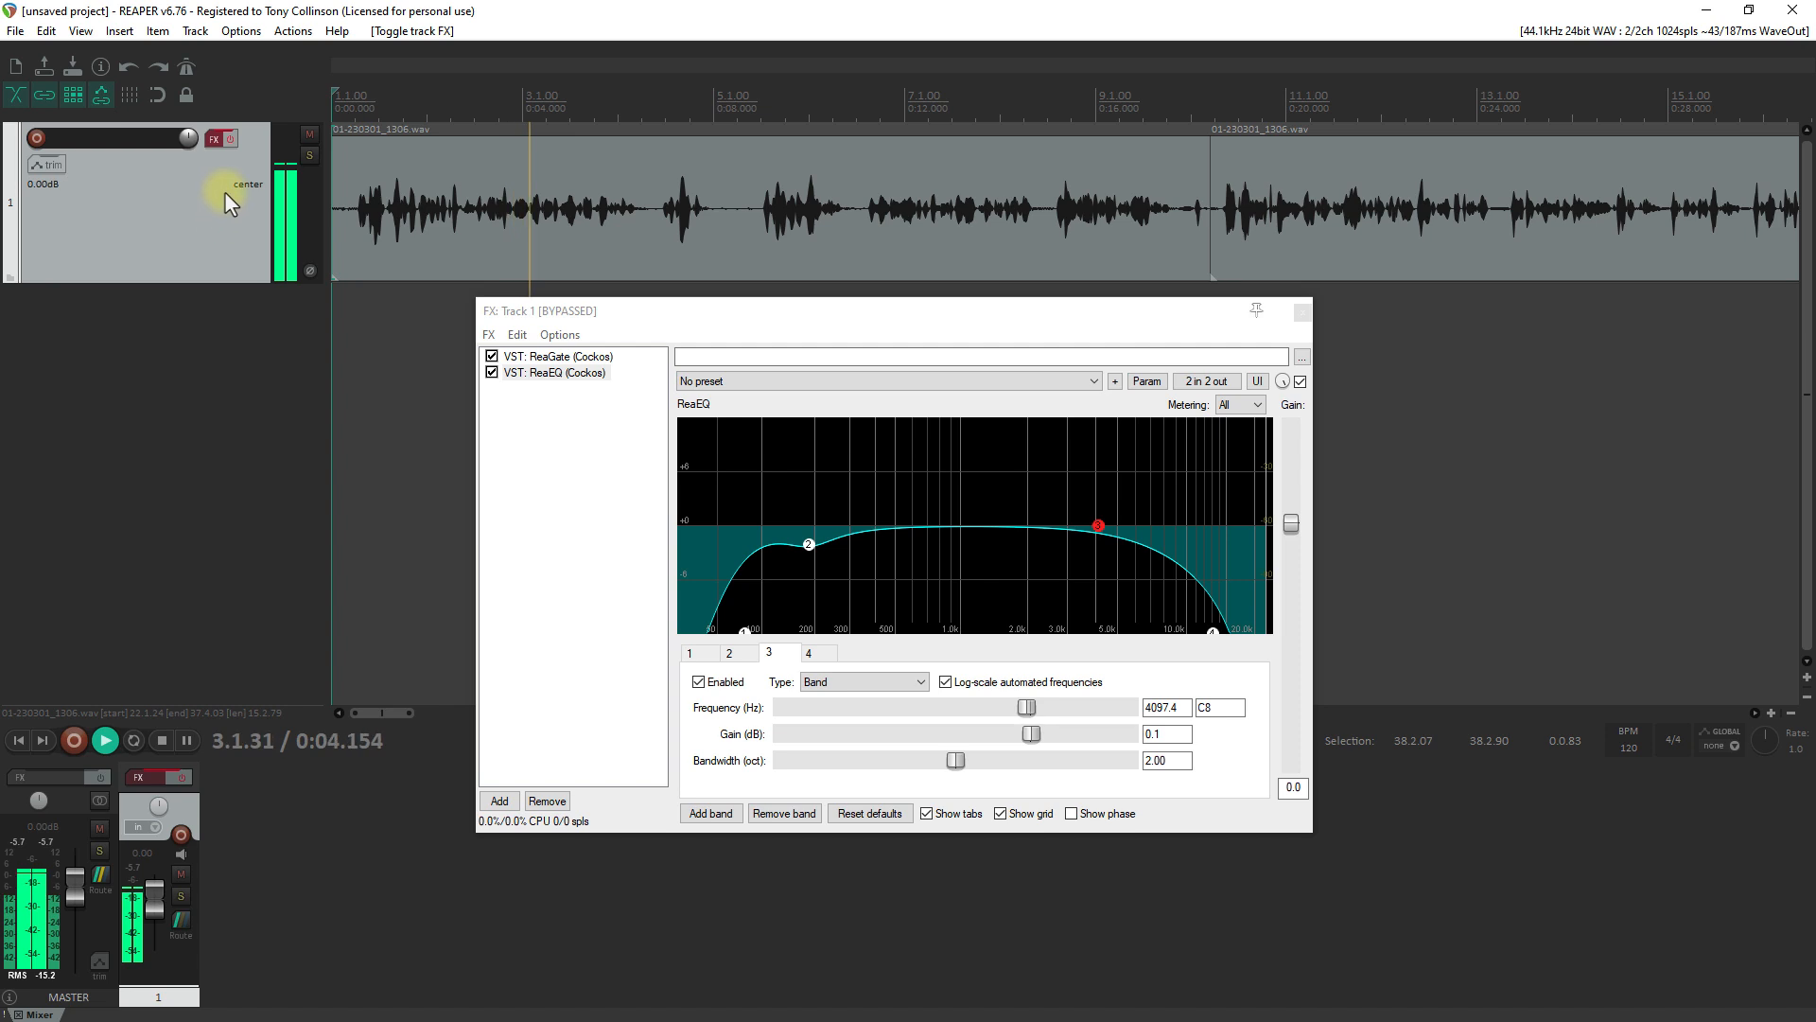
{"action": "left_click", "coordinate": [225, 135]}
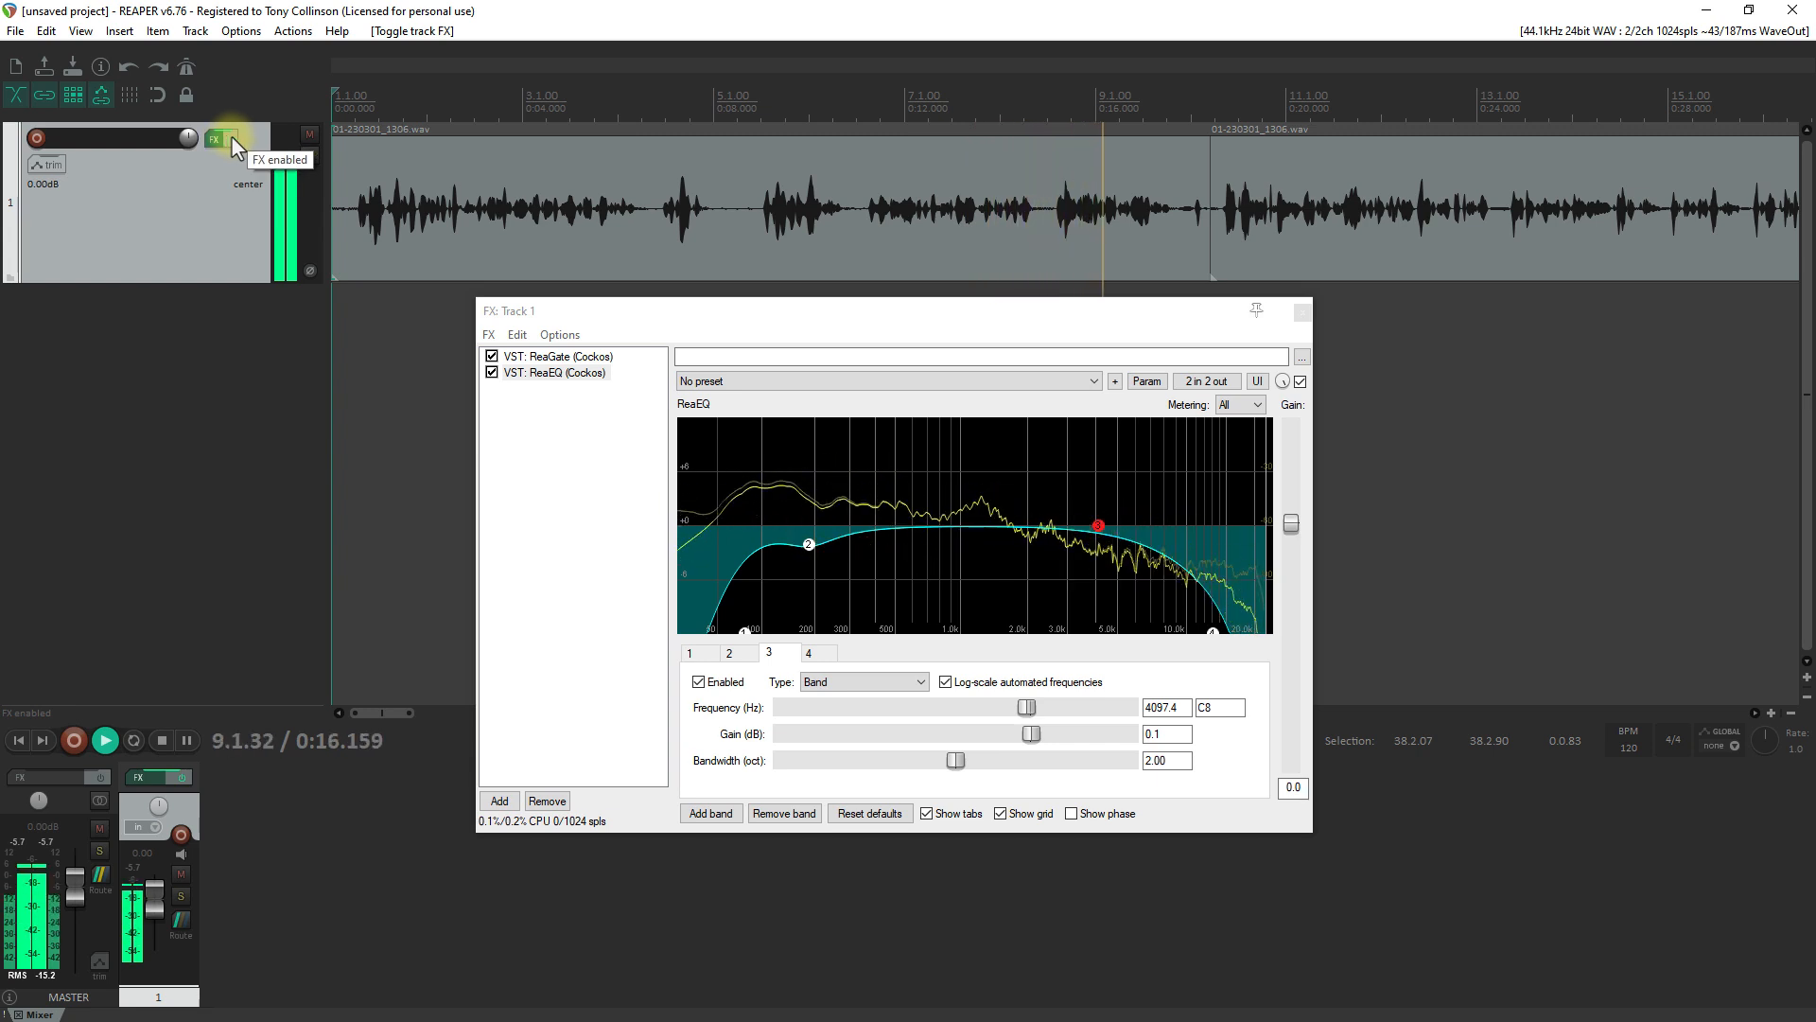
{"action": "left_click", "coordinate": [231, 137]}
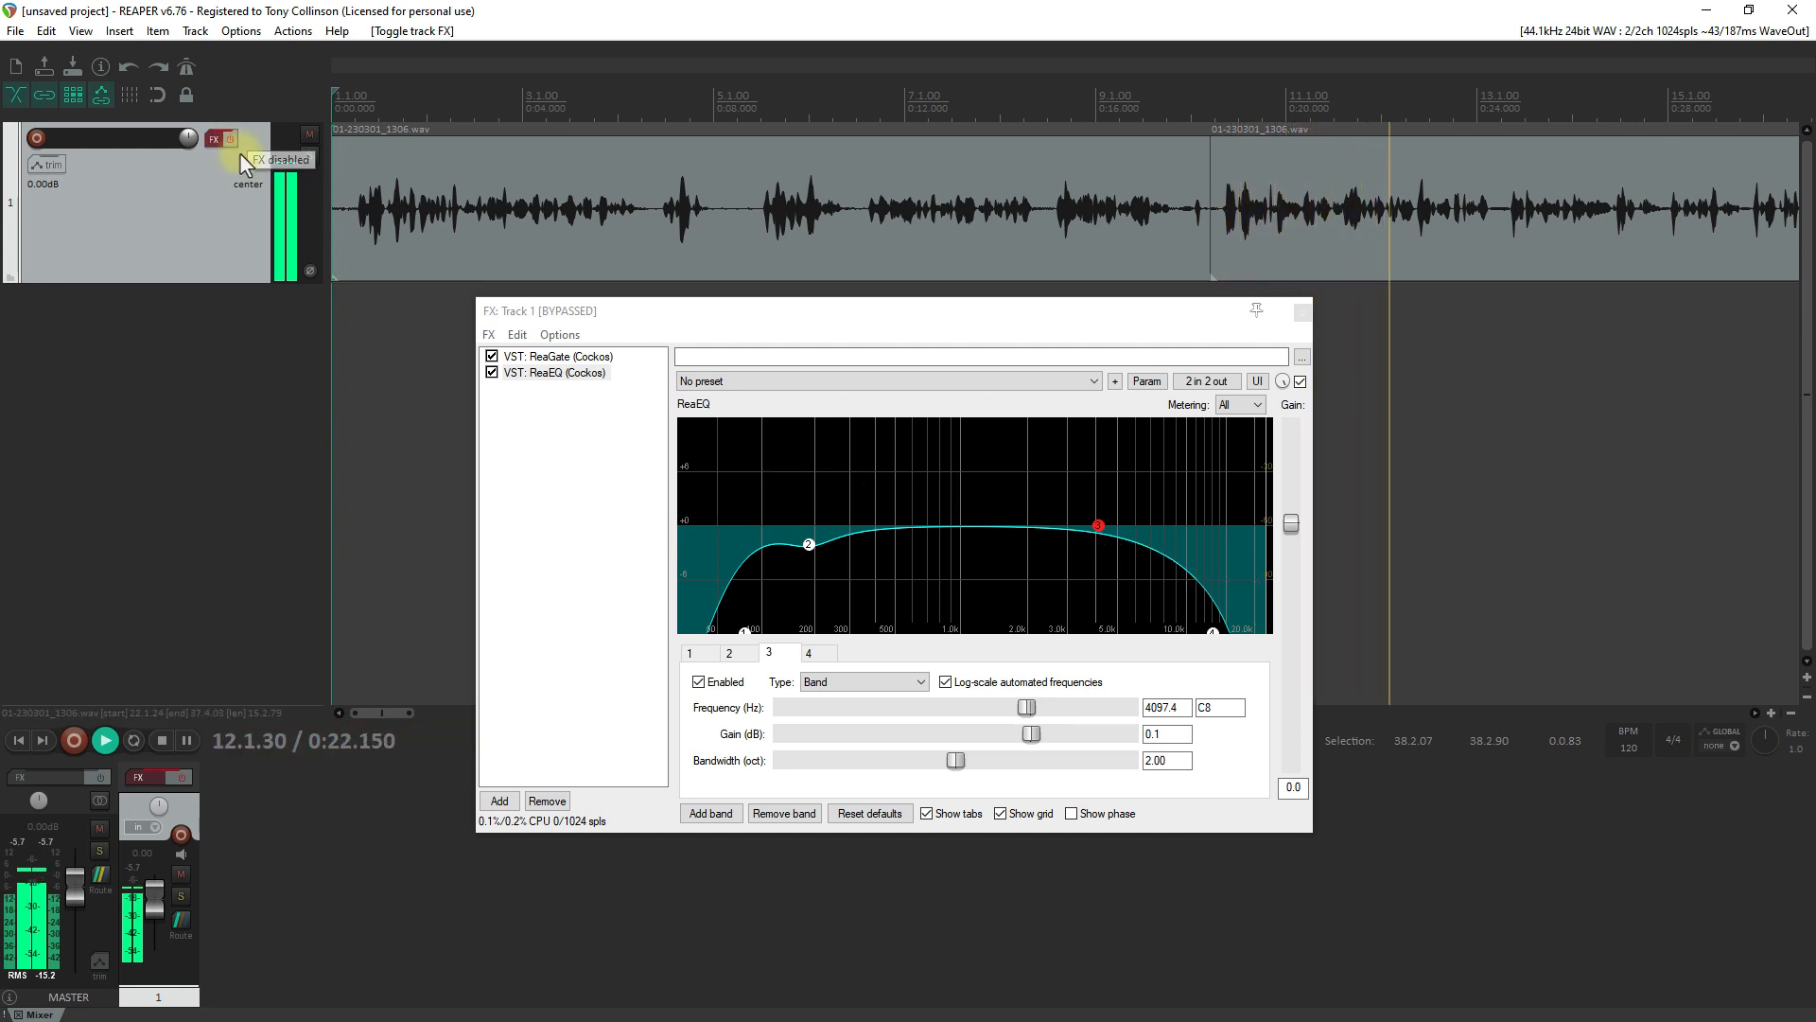
{"action": "left_click", "coordinate": [111, 736]}
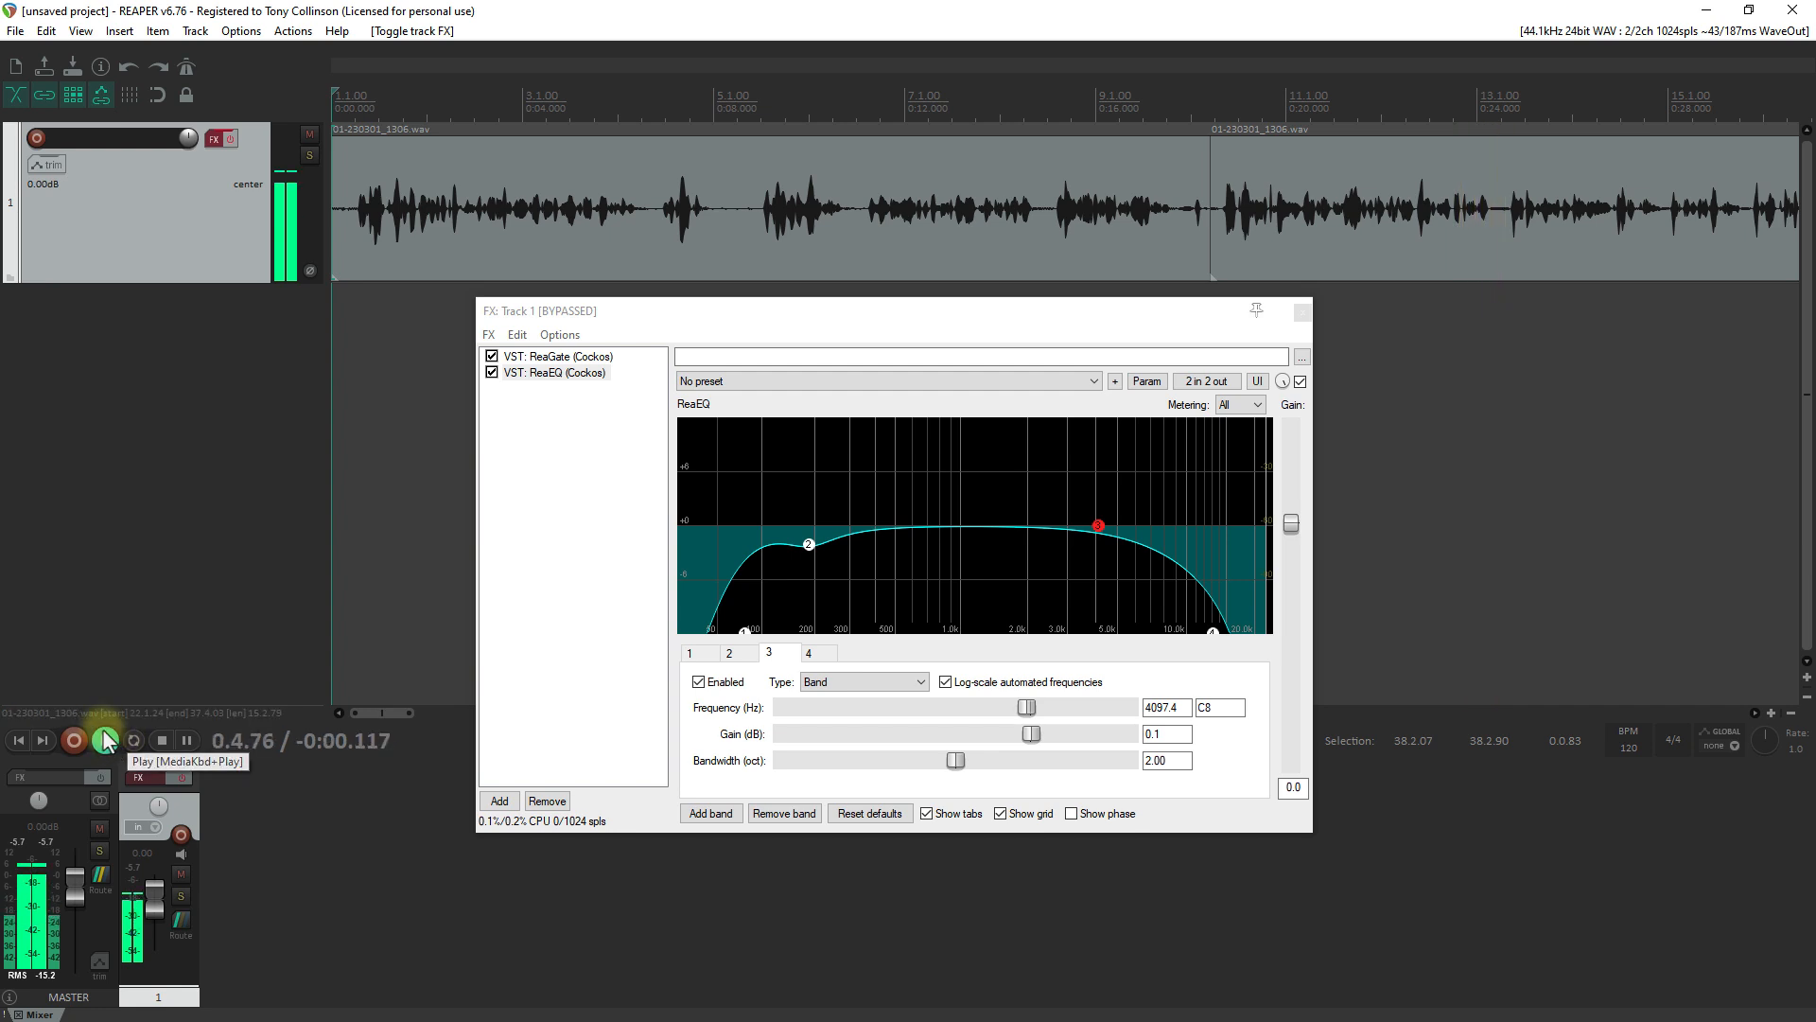
{"action": "left_click", "coordinate": [162, 742]}
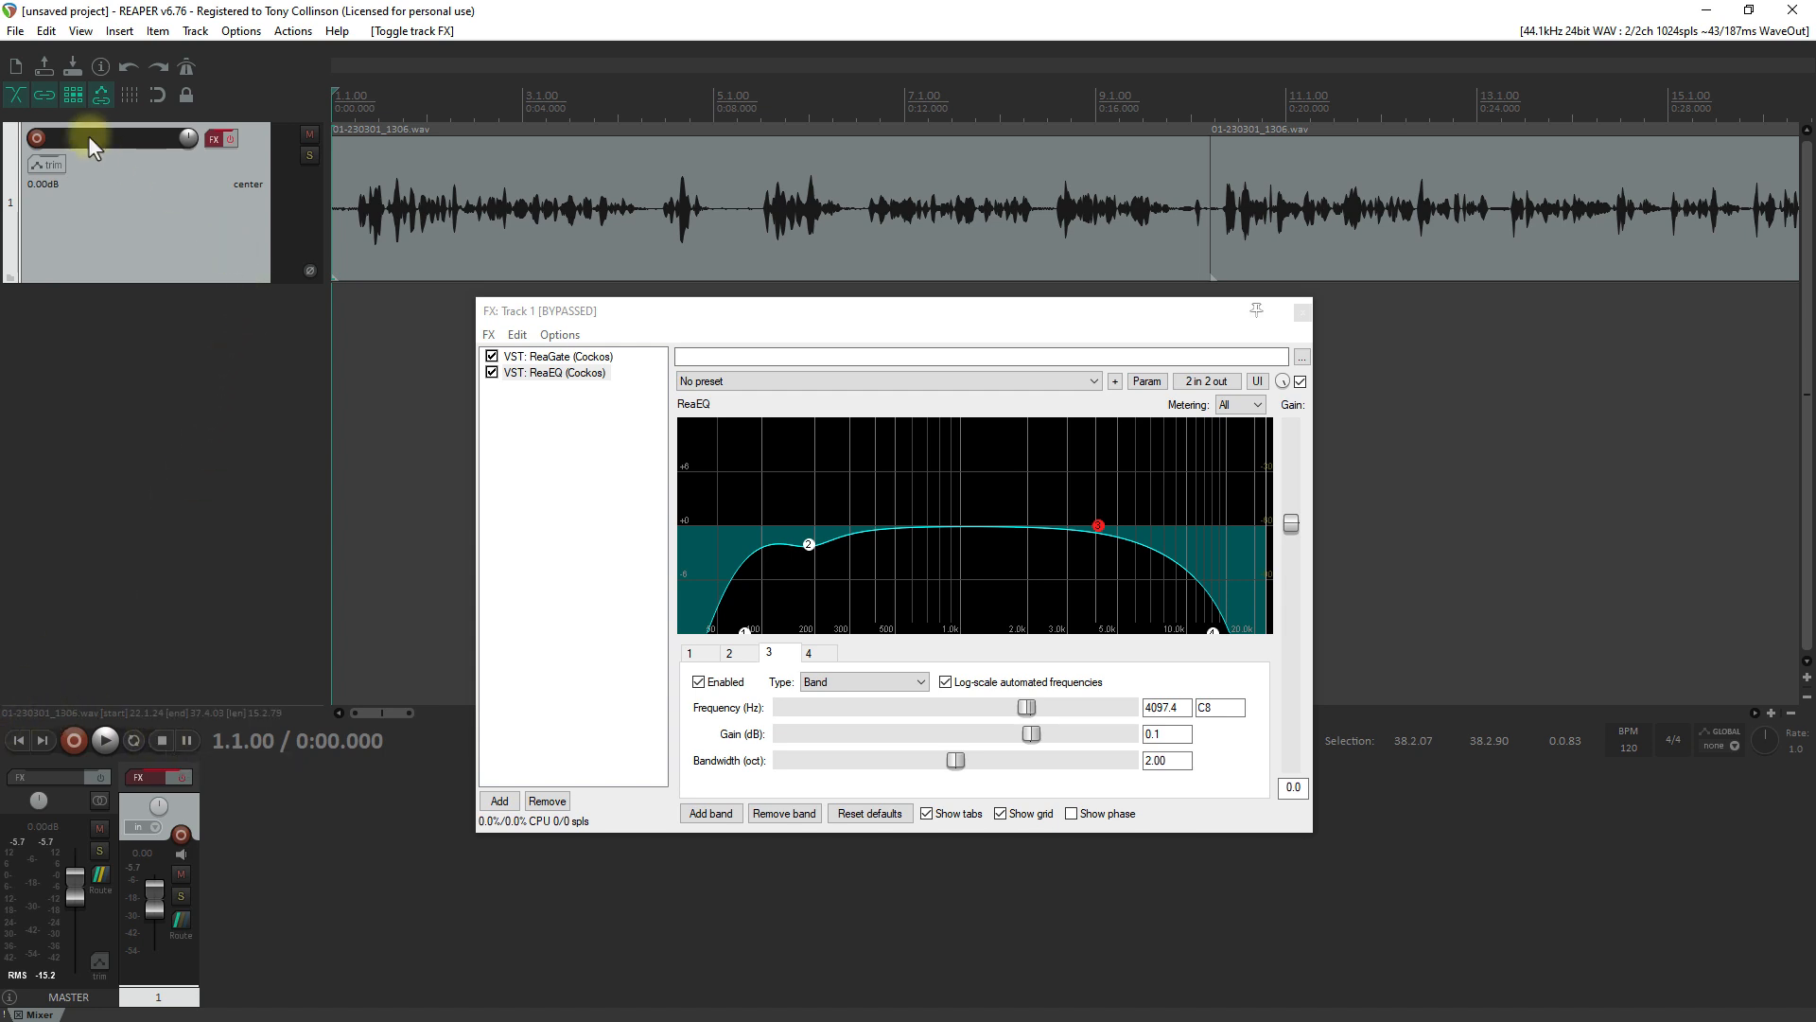
Find the Cockos ReaComp compressor by filtering the effects for "comp", and add it to track 1 after ReaEQ
{"action": "left_click", "coordinate": [82, 33]}
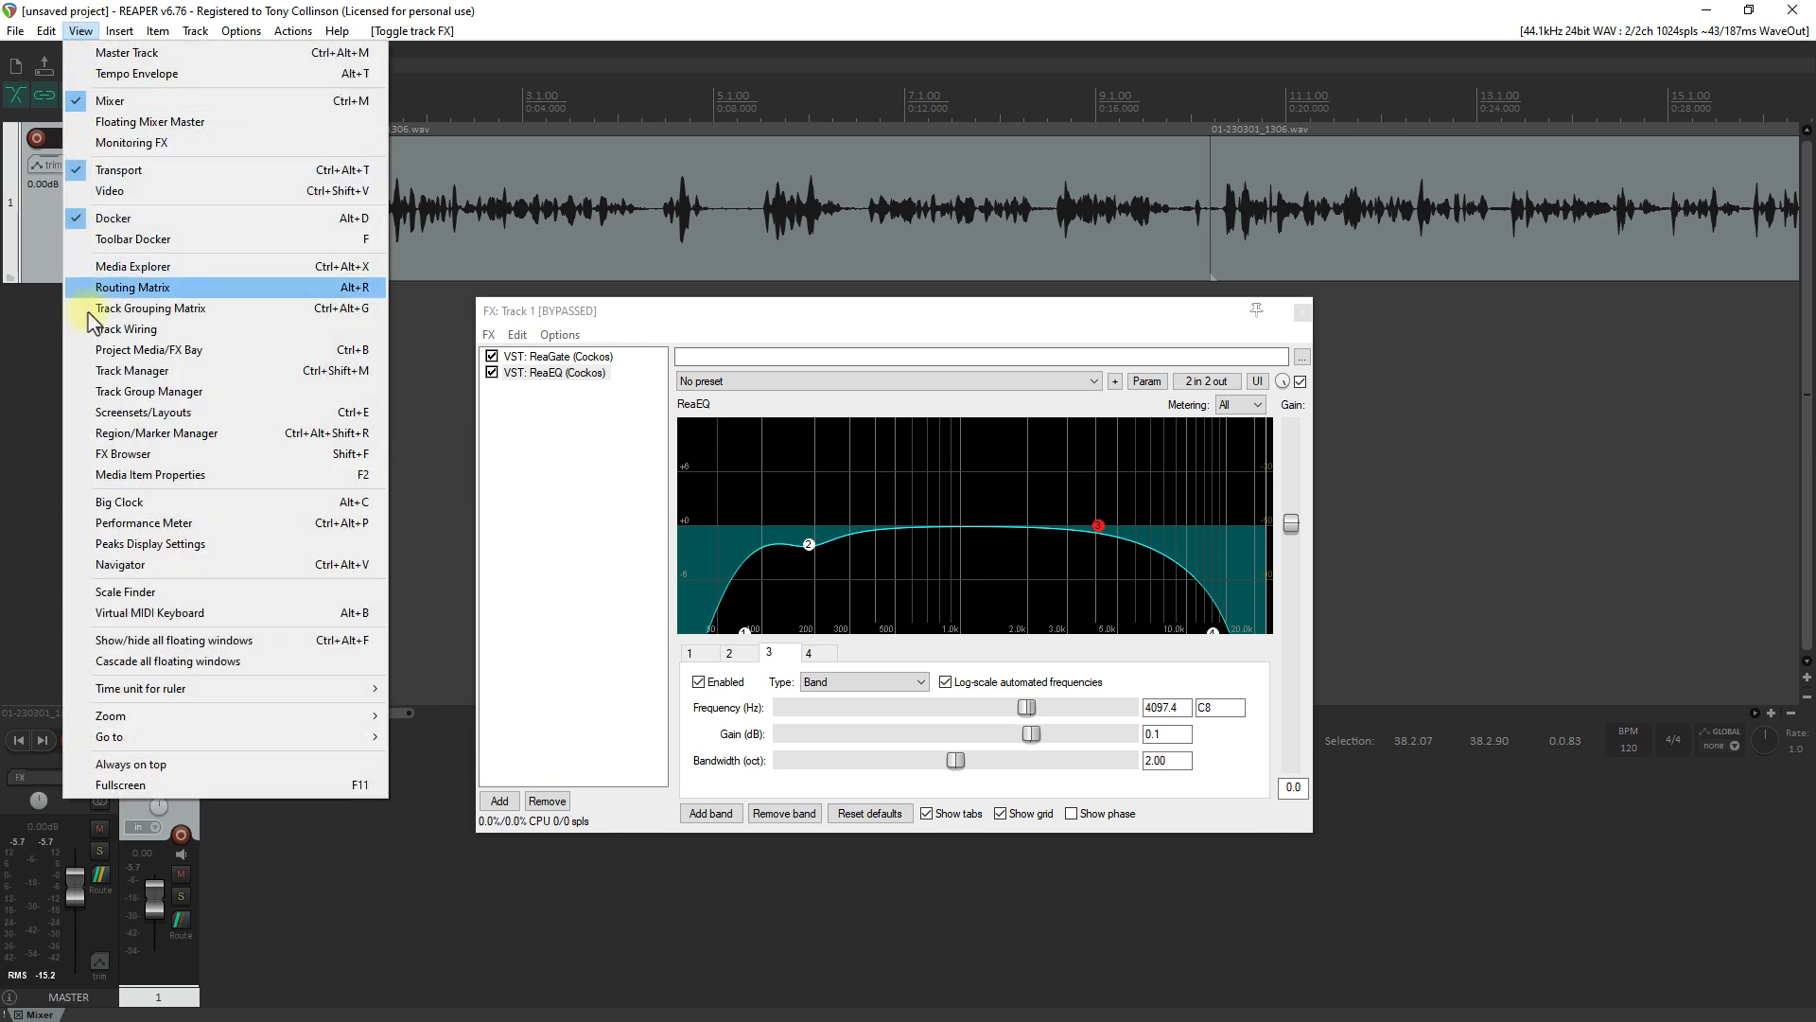
{"action": "left_click", "coordinate": [99, 454]}
{"action": "left_click", "coordinate": [1264, 372]}
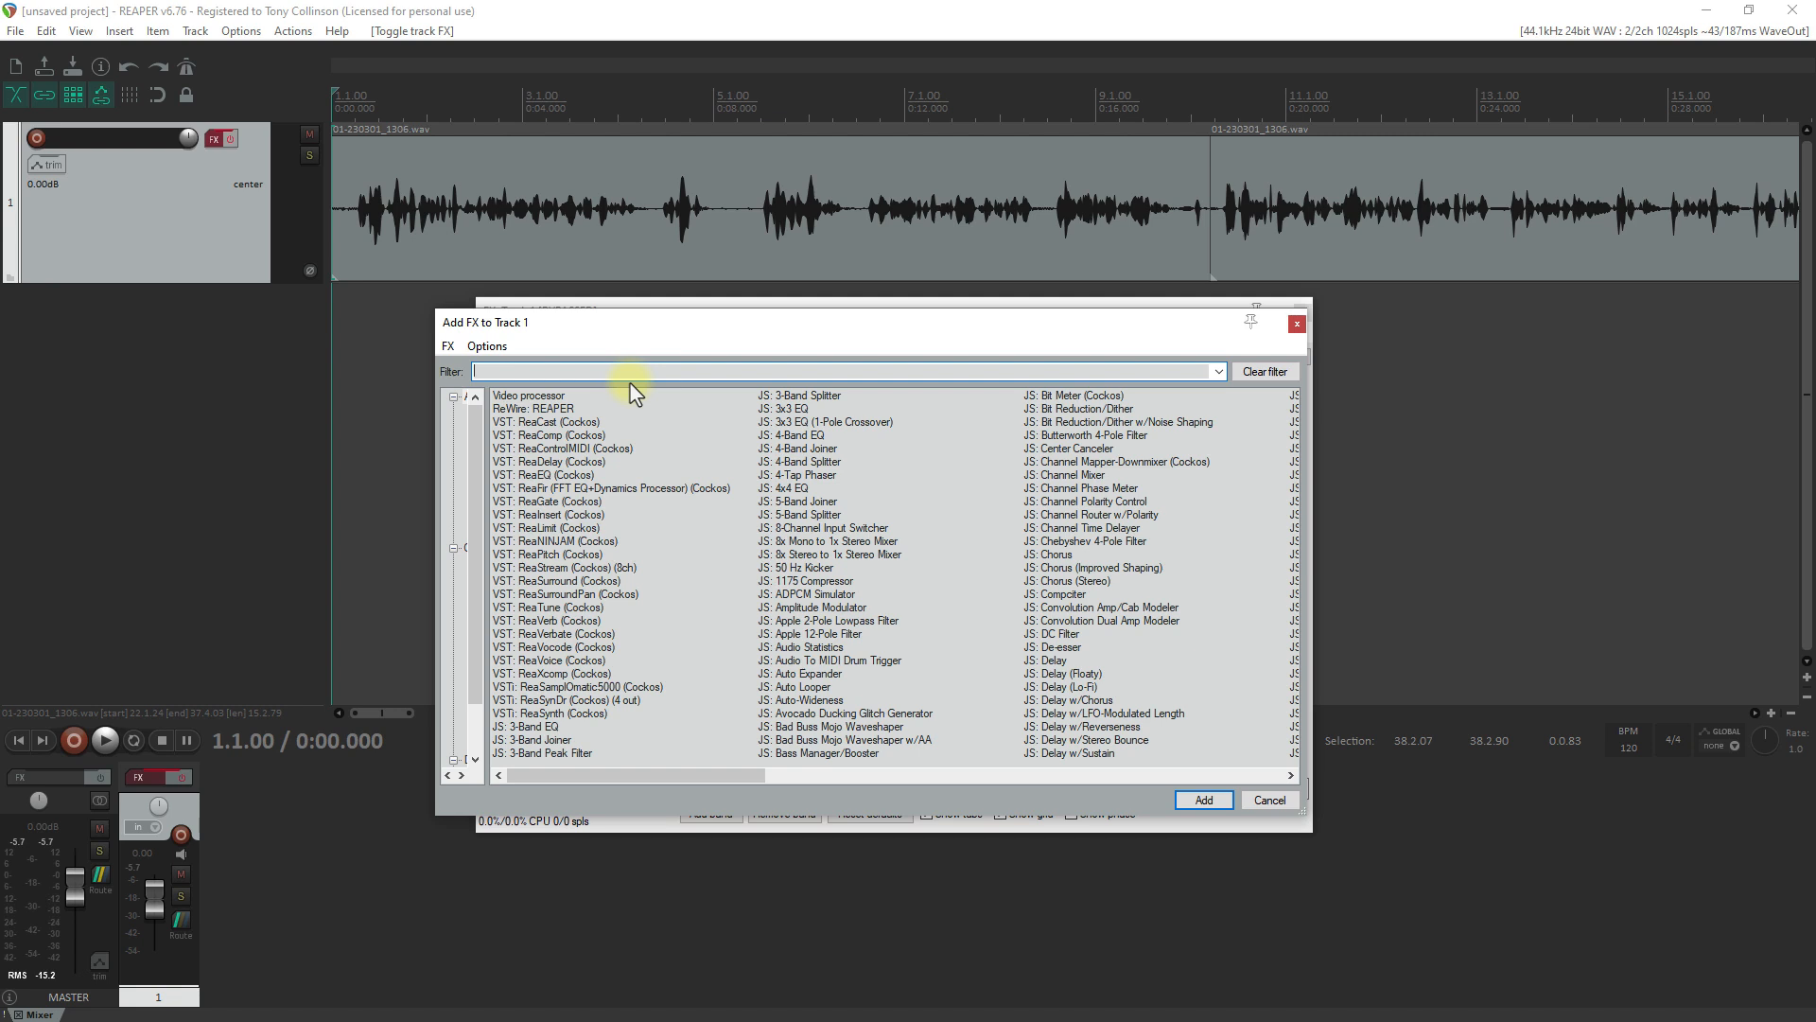
{"action": "type", "text": "comp"}
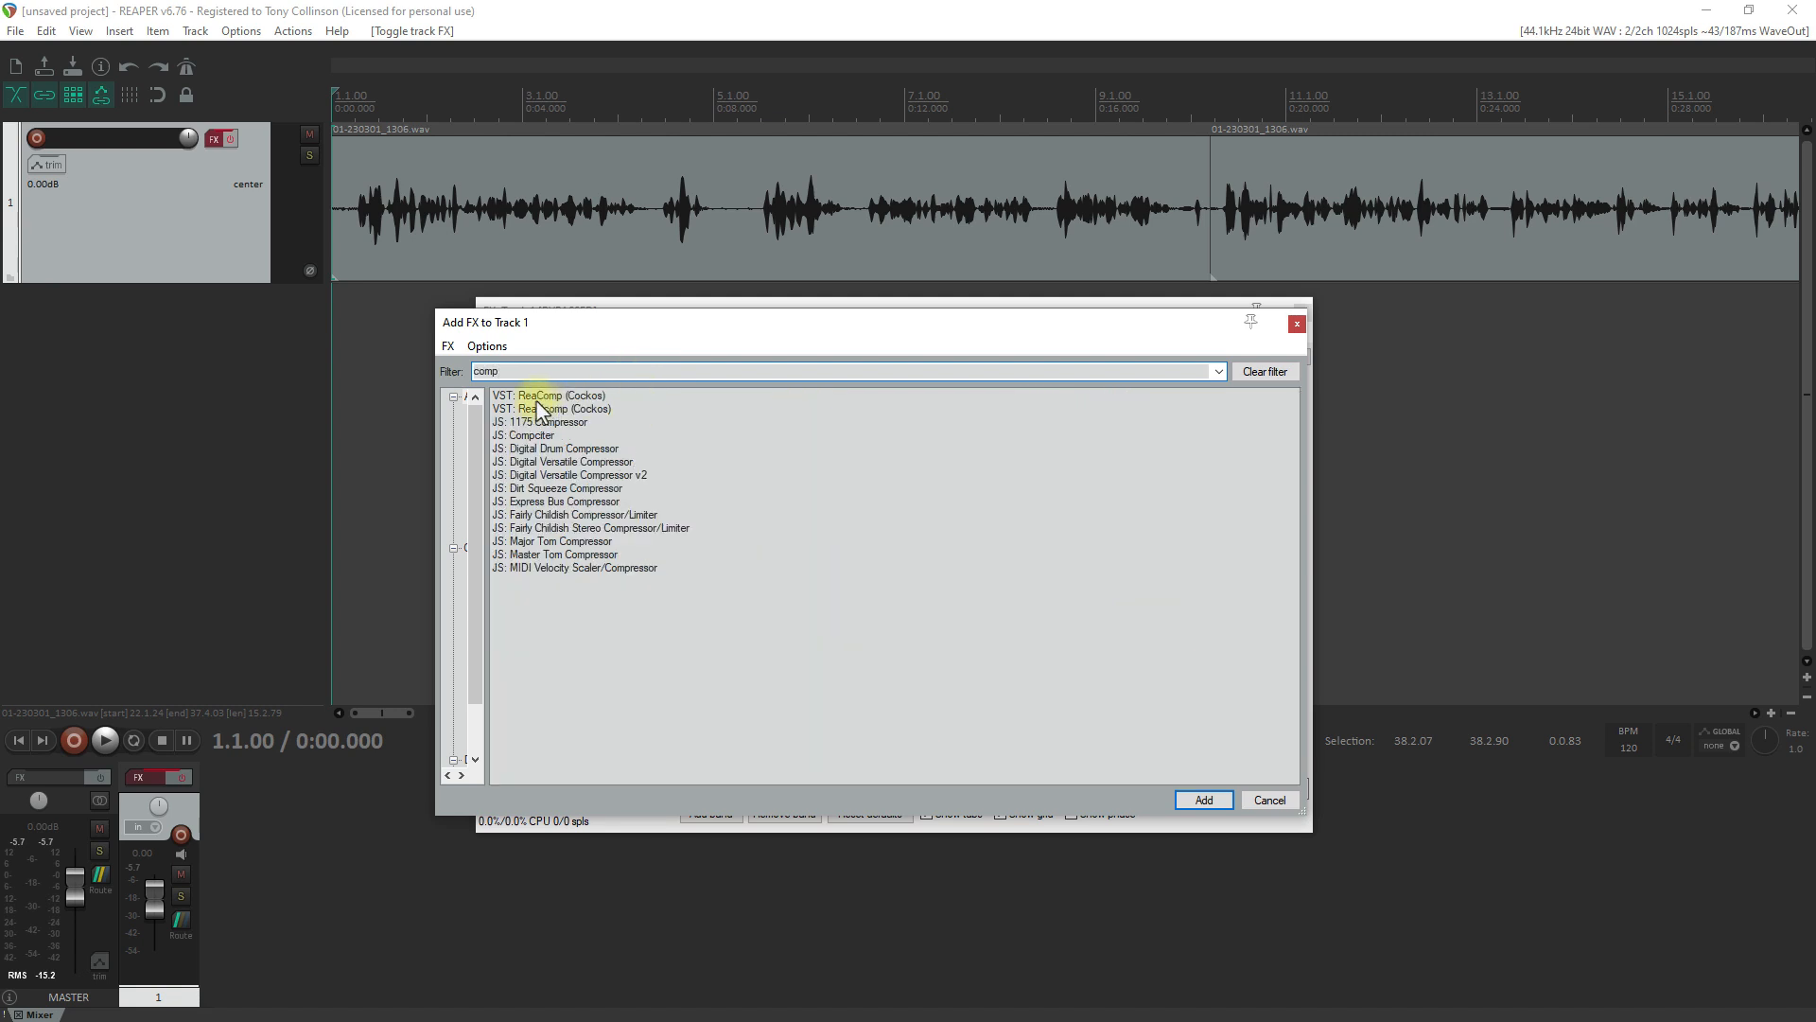
{"action": "left_click_drag", "start_coordinate": [536, 399], "coordinate": [212, 225]}
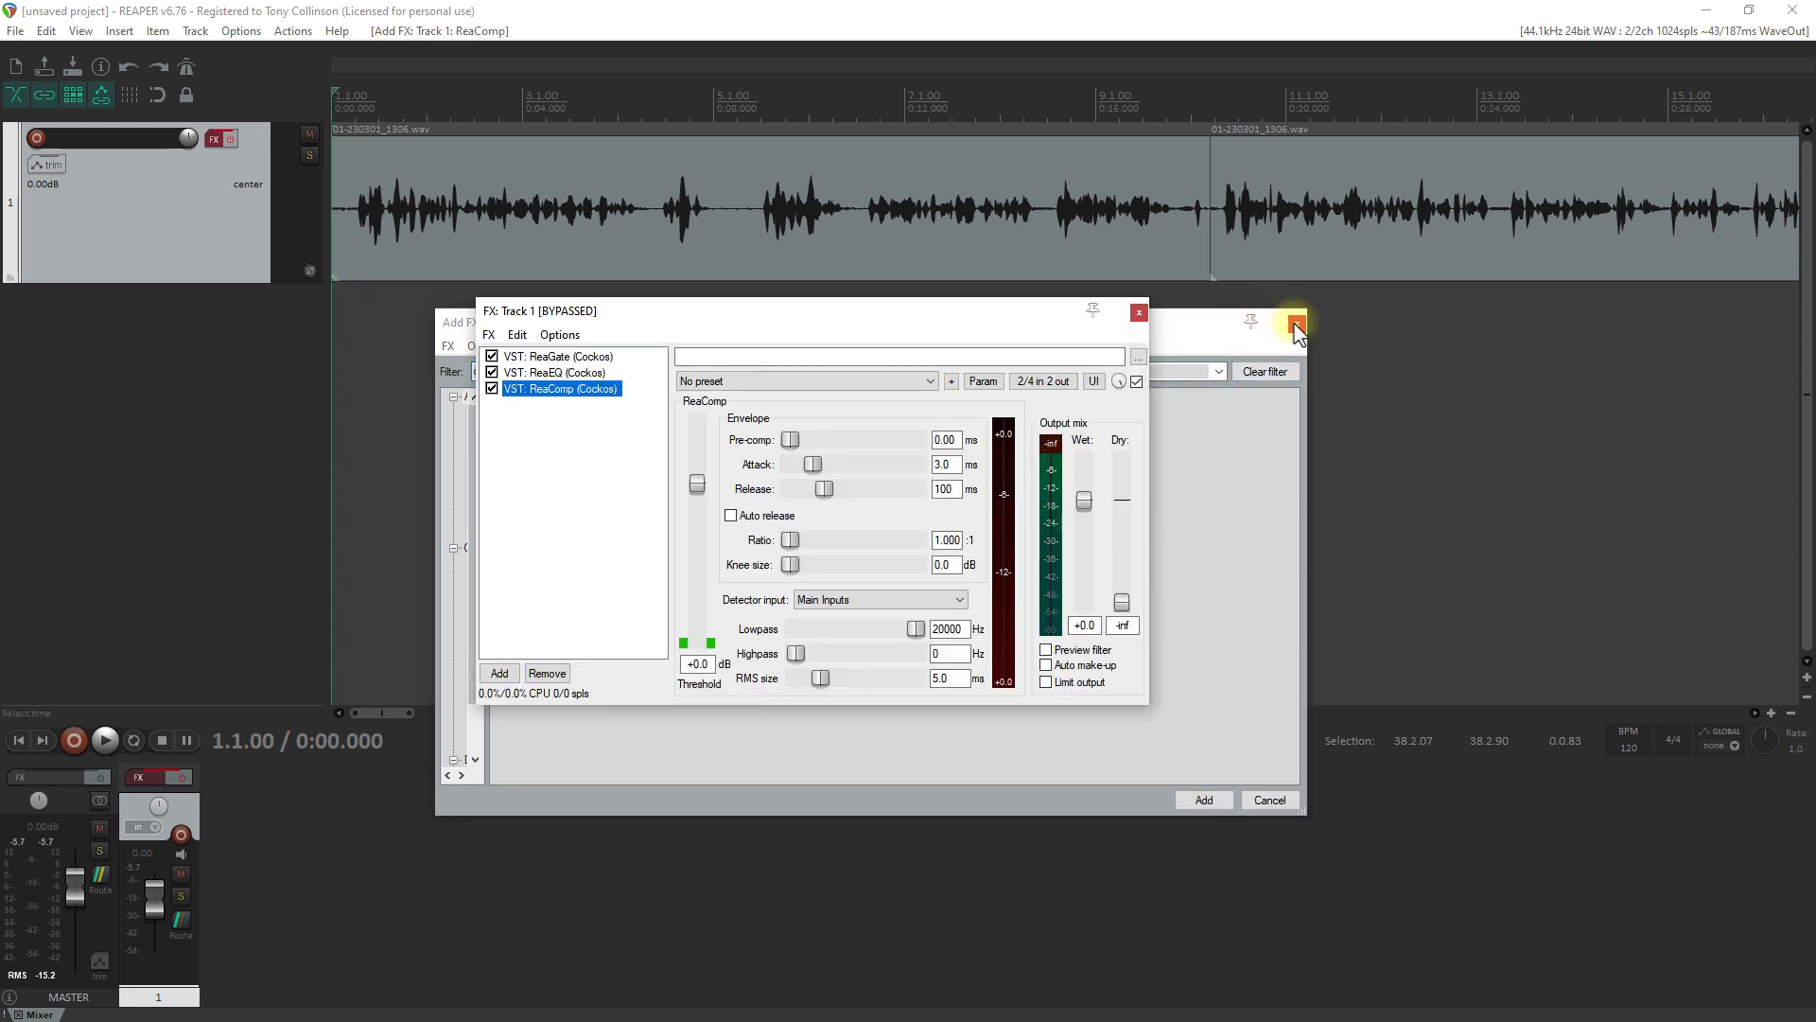
{"action": "left_click", "coordinate": [1296, 326]}
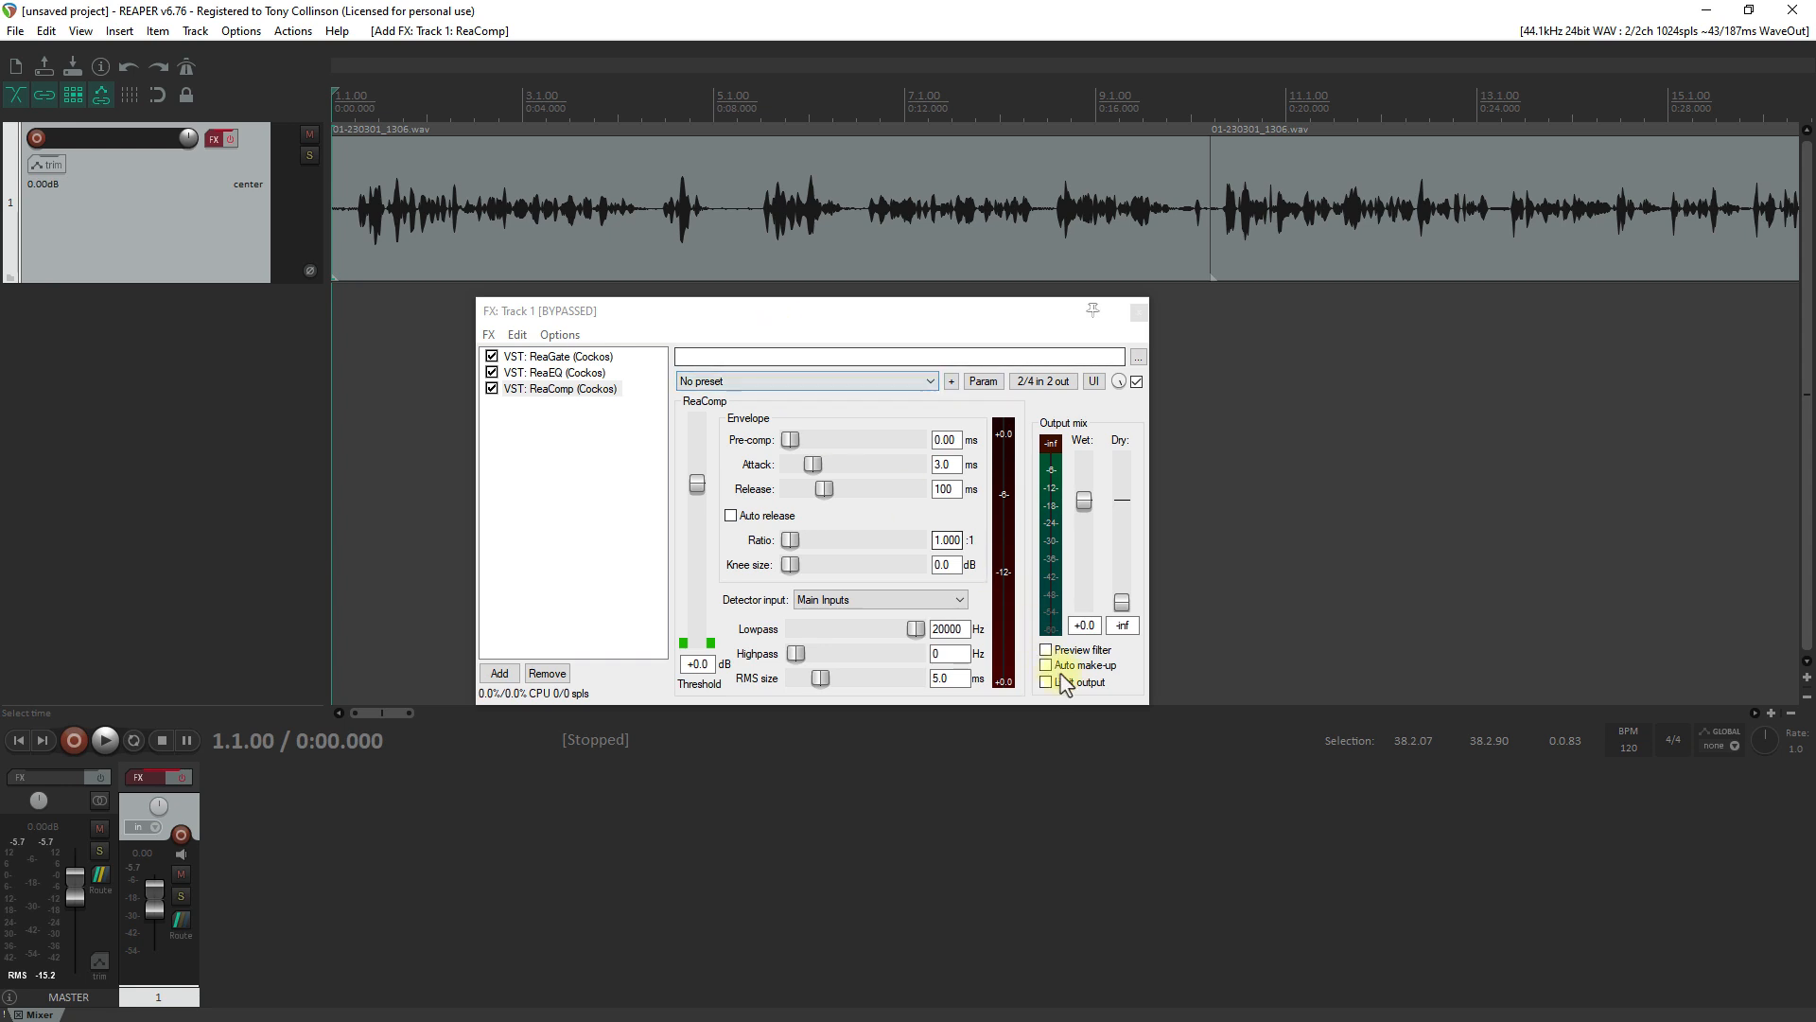
{"action": "left_click", "coordinate": [558, 401]}
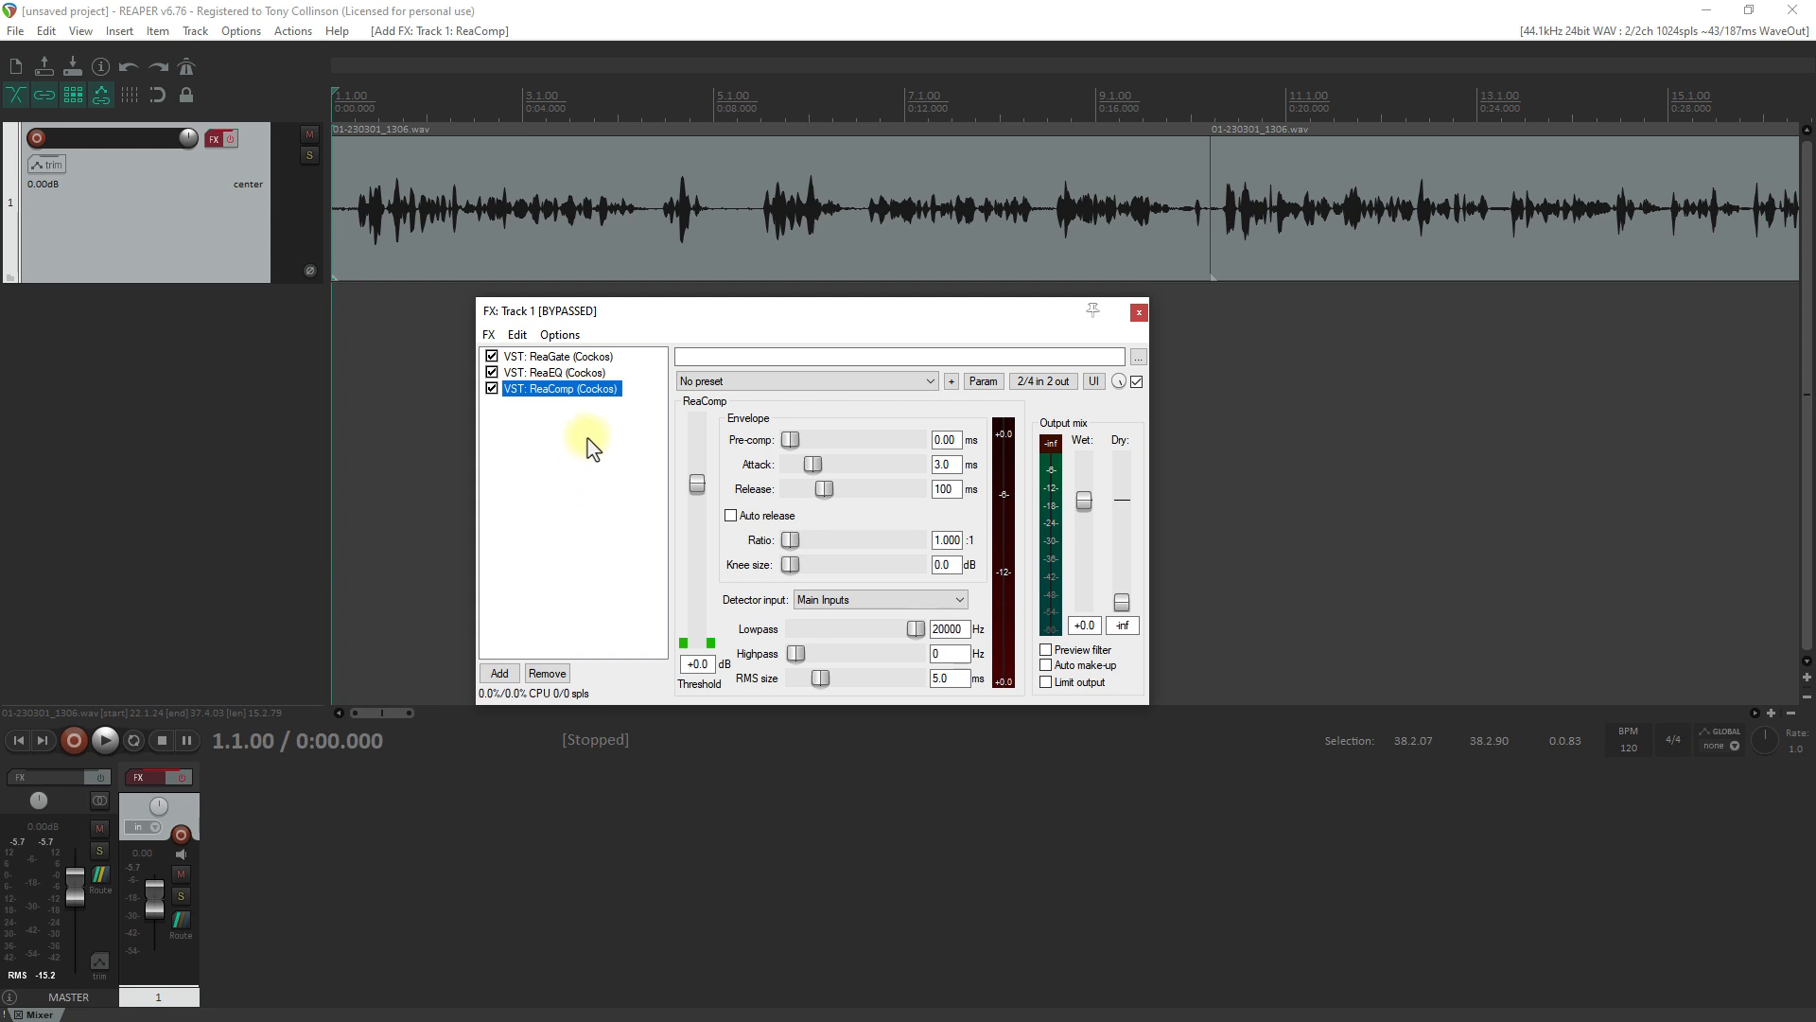
Save the current ReaEQ settings as a preset named "Voiceover EQ" and make it the default preset
{"action": "left_click", "coordinate": [567, 374]}
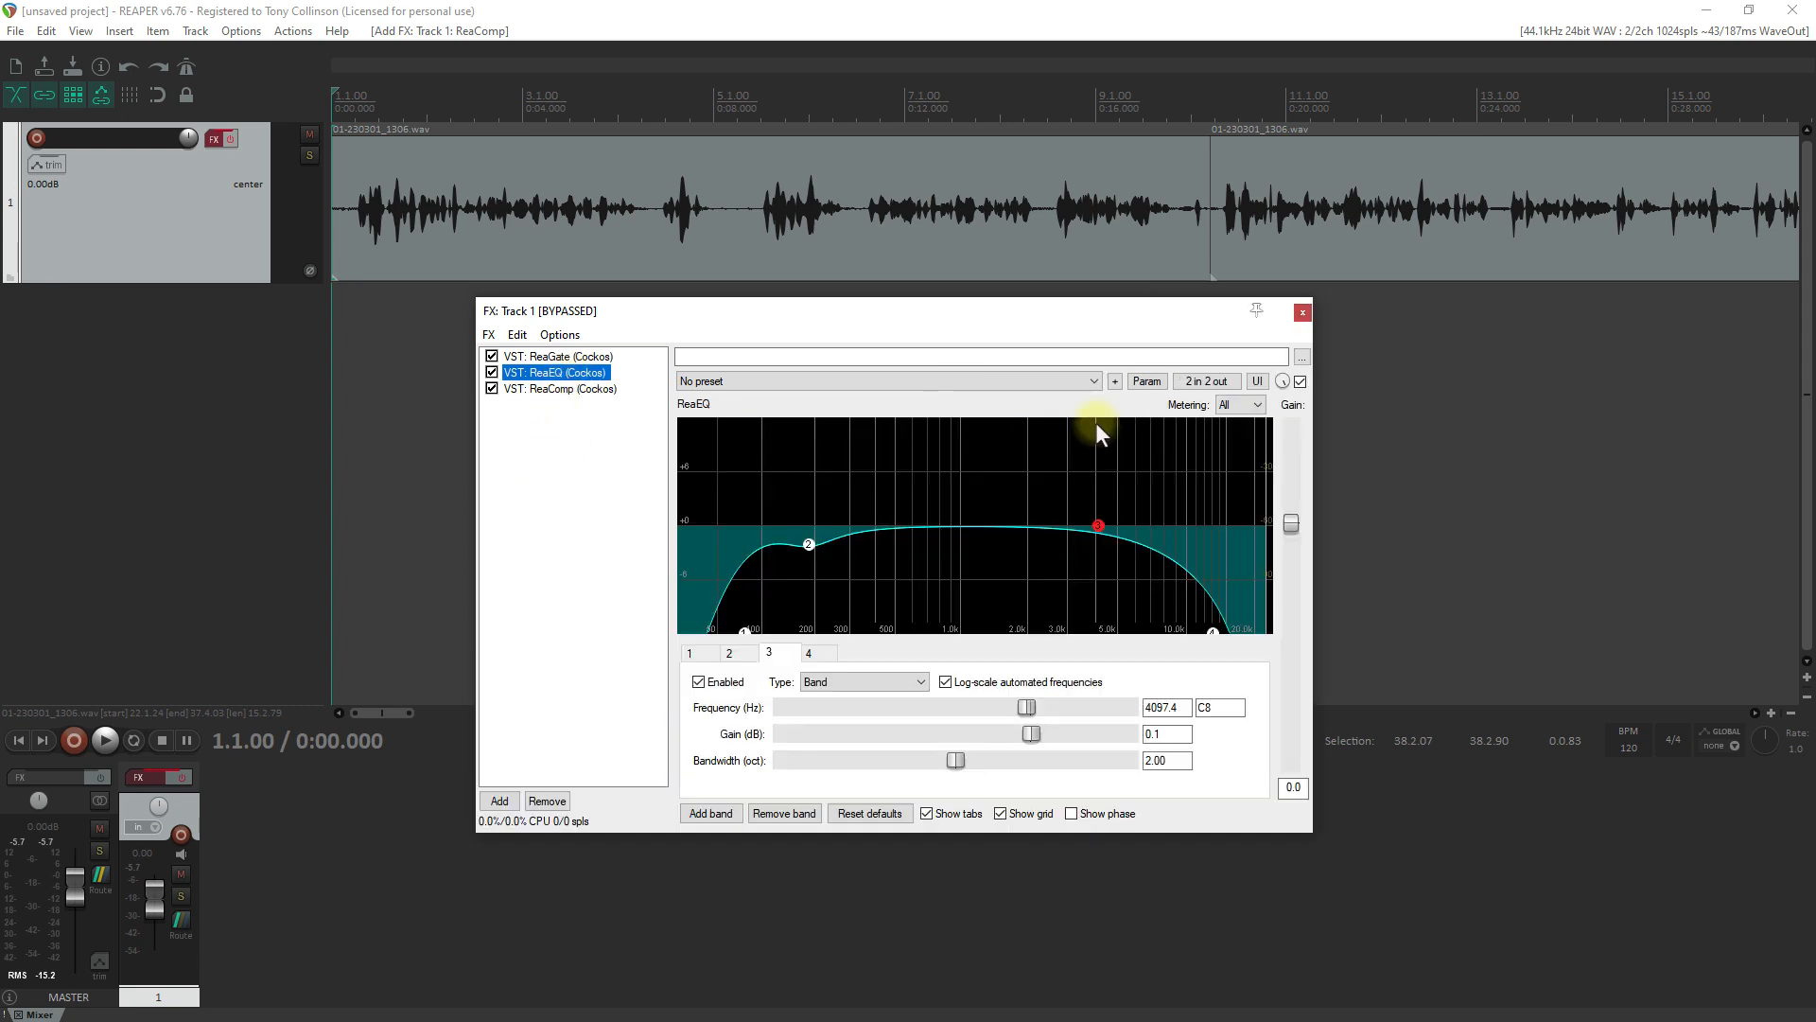
{"action": "left_click", "coordinate": [1114, 381]}
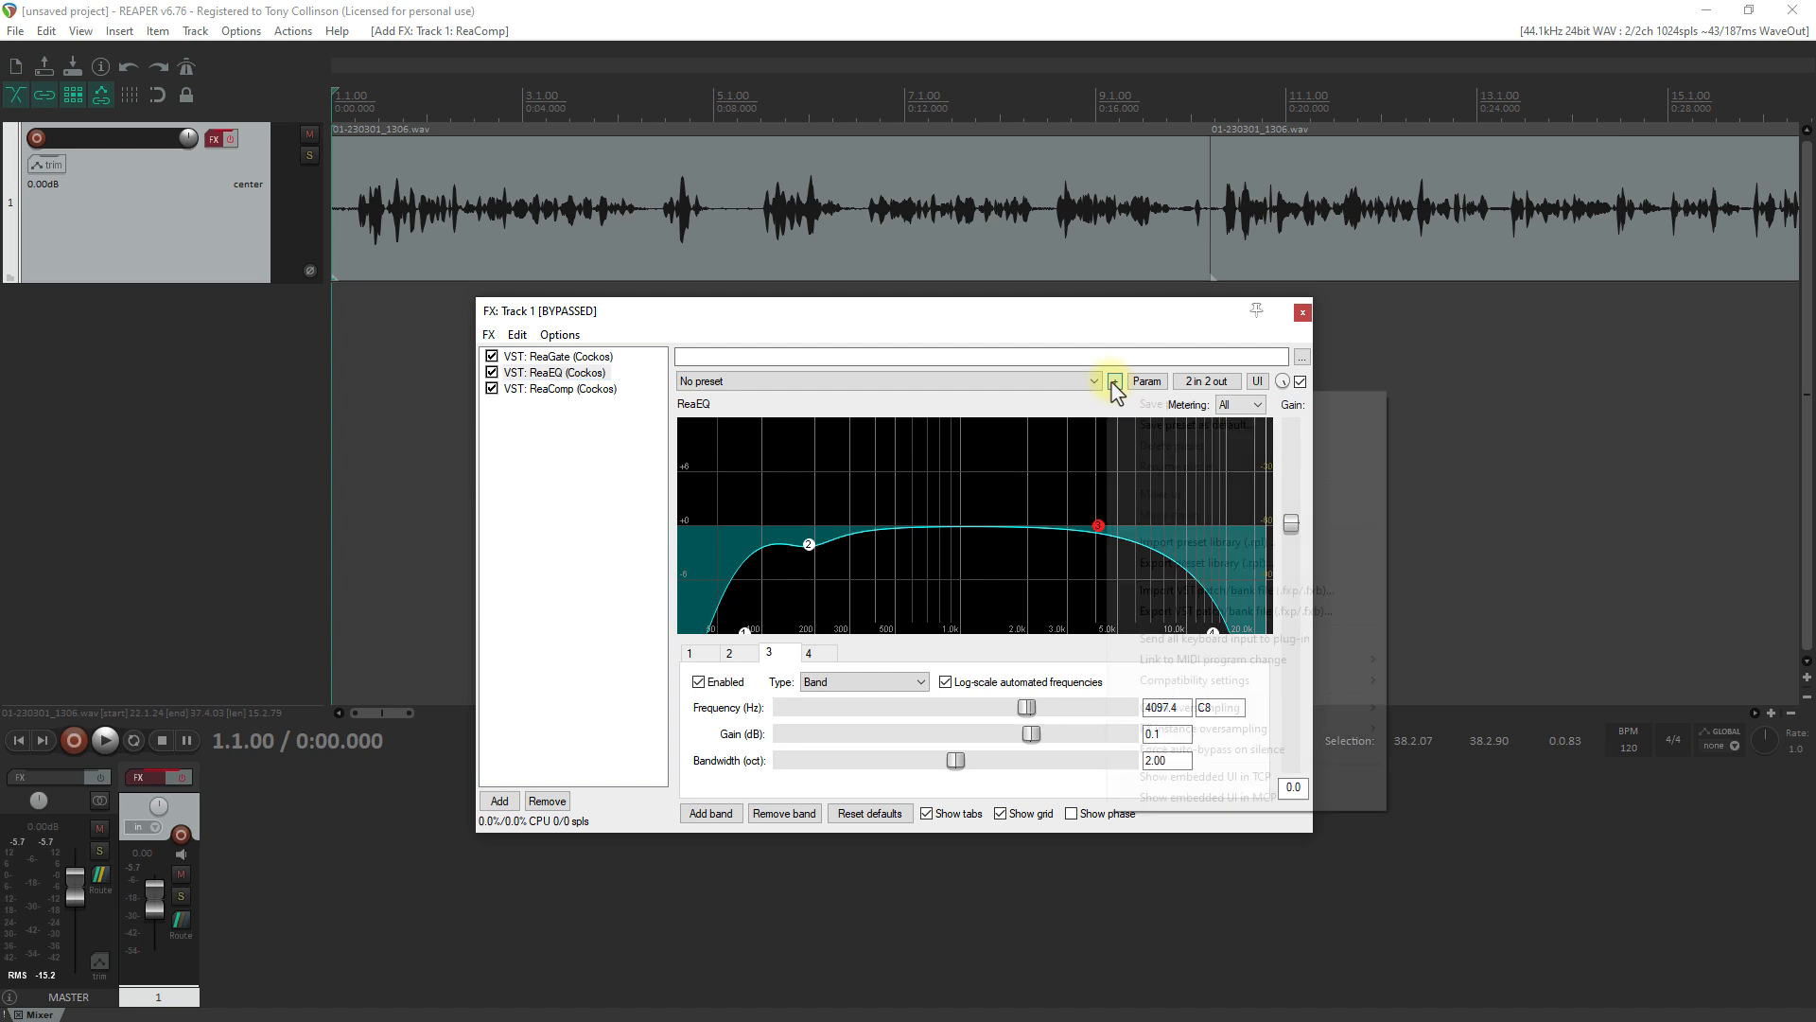
{"action": "left_click", "coordinate": [1146, 409]}
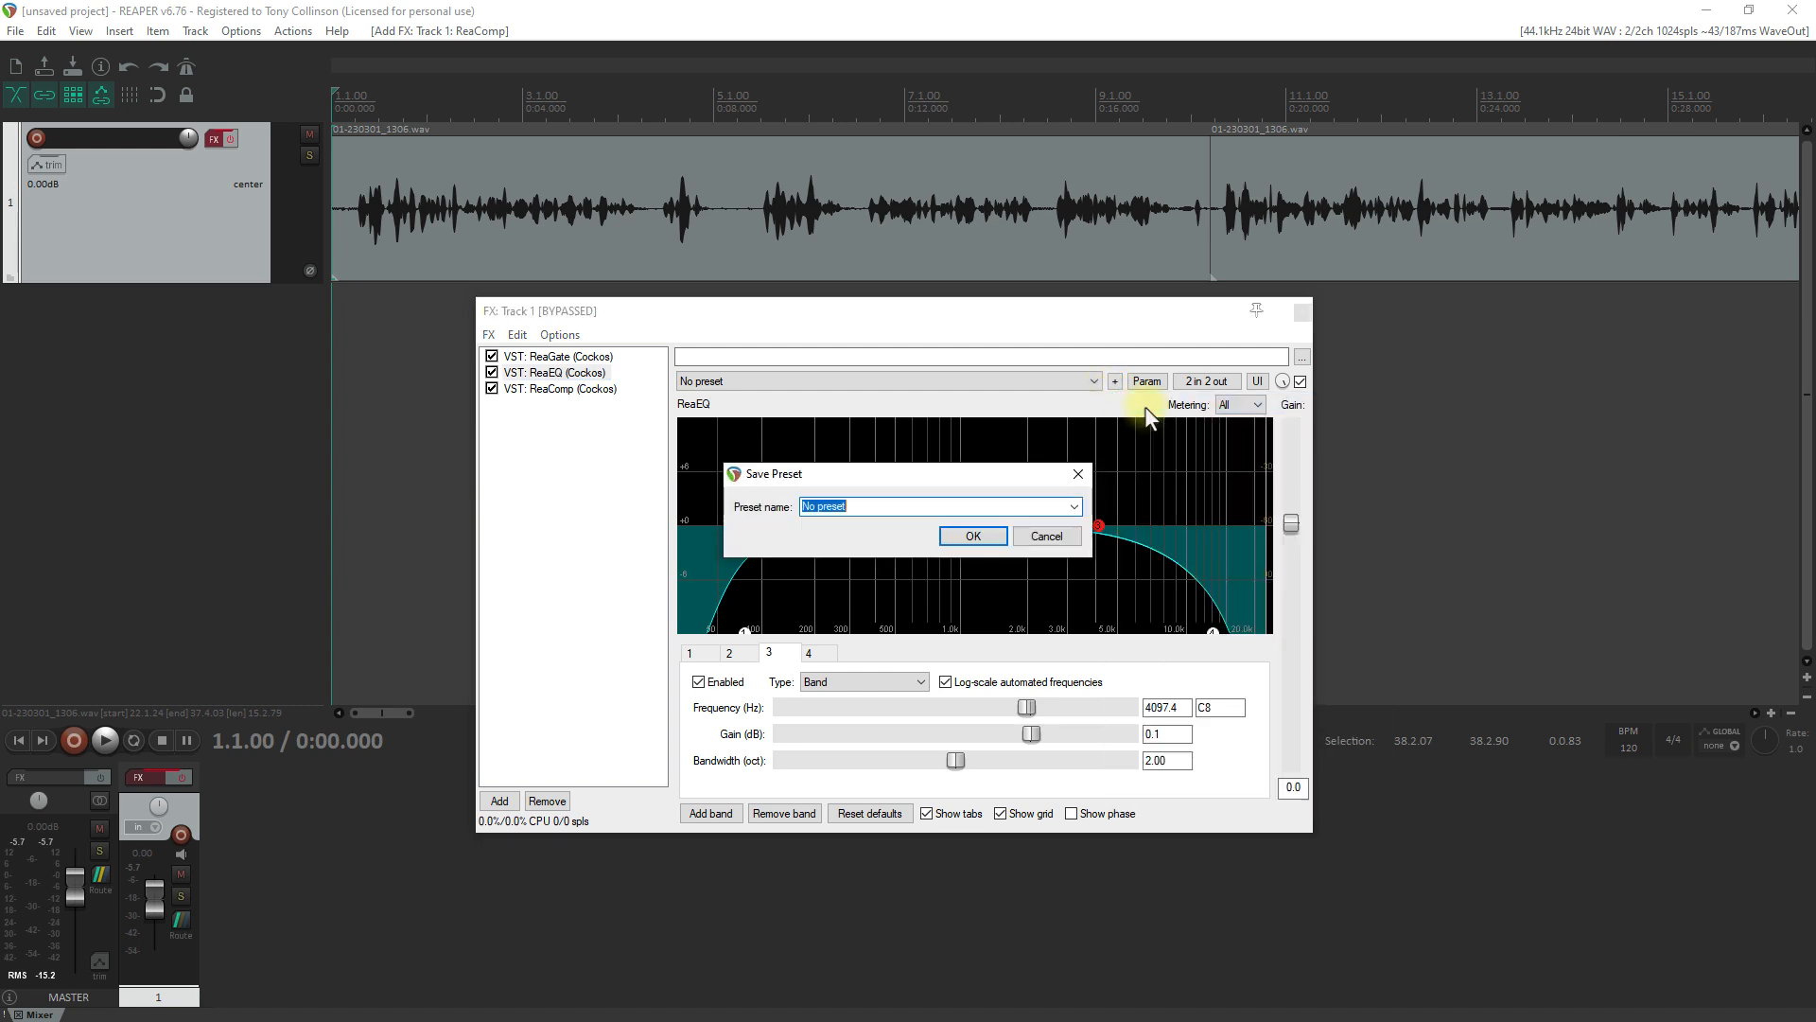
{"action": "type", "text": "Voiceover EQ"}
{"action": "left_click", "coordinate": [955, 537]}
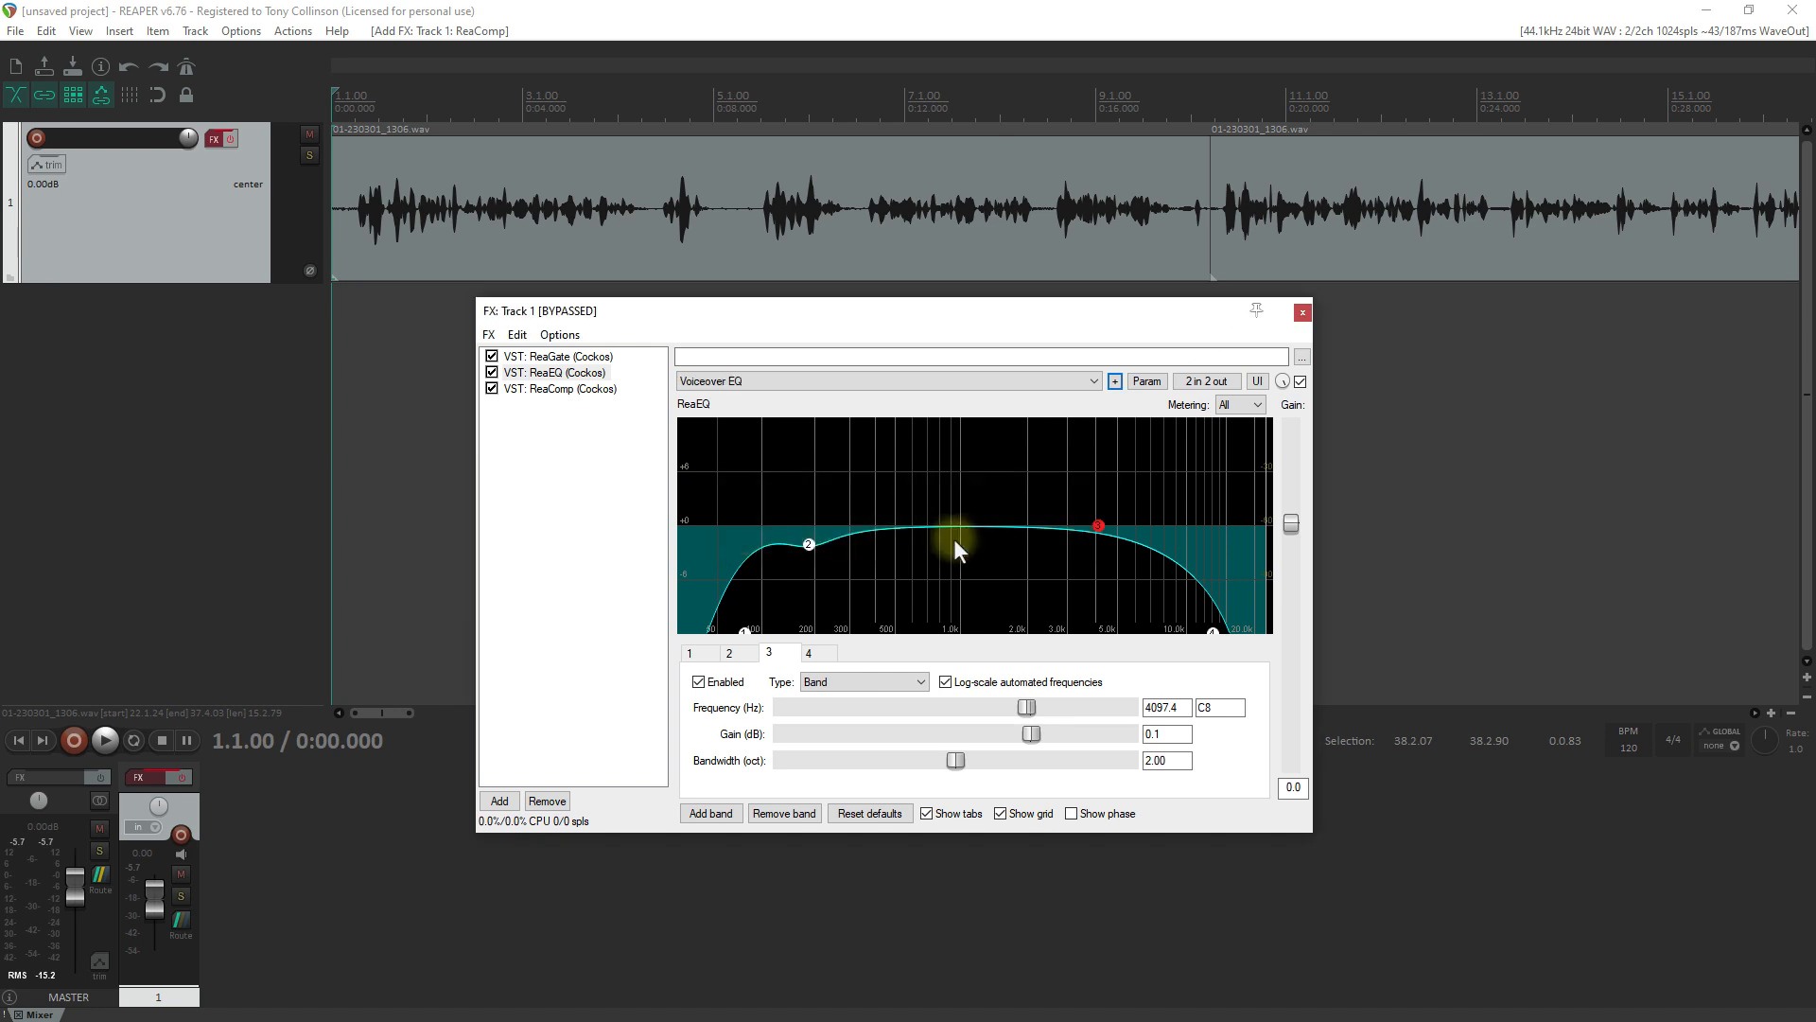
{"action": "left_click", "coordinate": [1116, 382]}
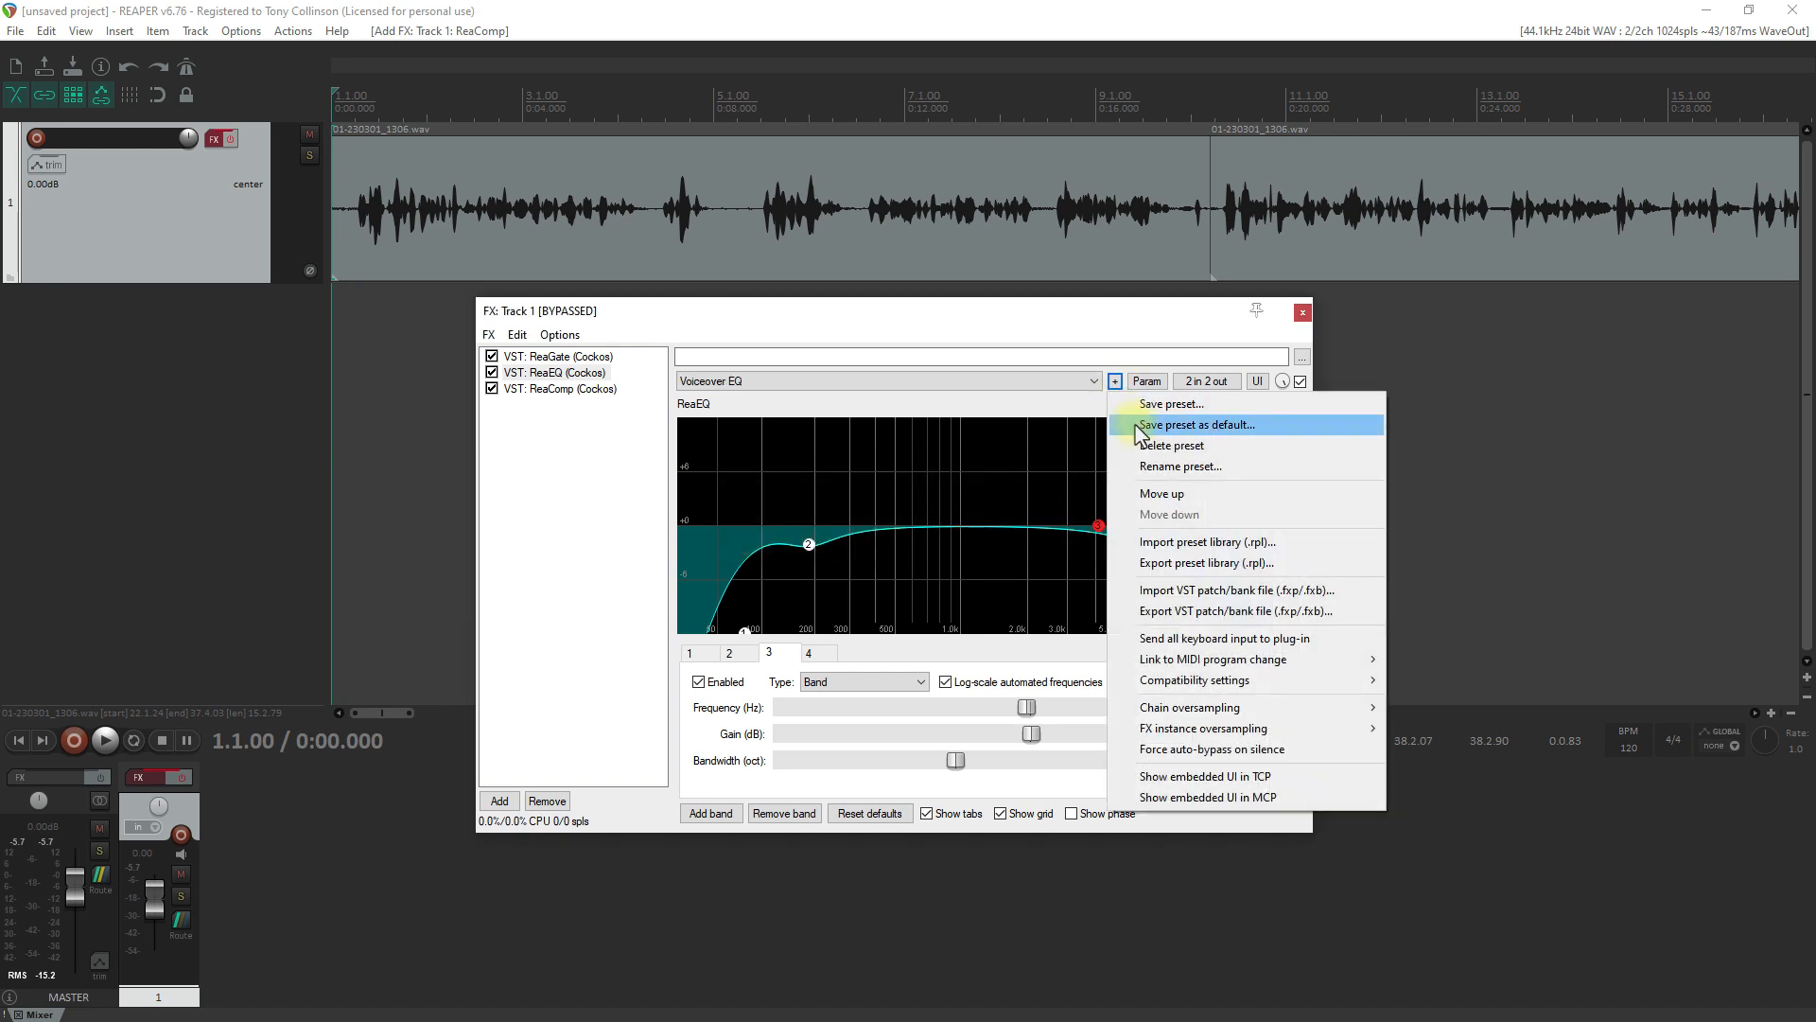
{"action": "left_click", "coordinate": [1136, 426]}
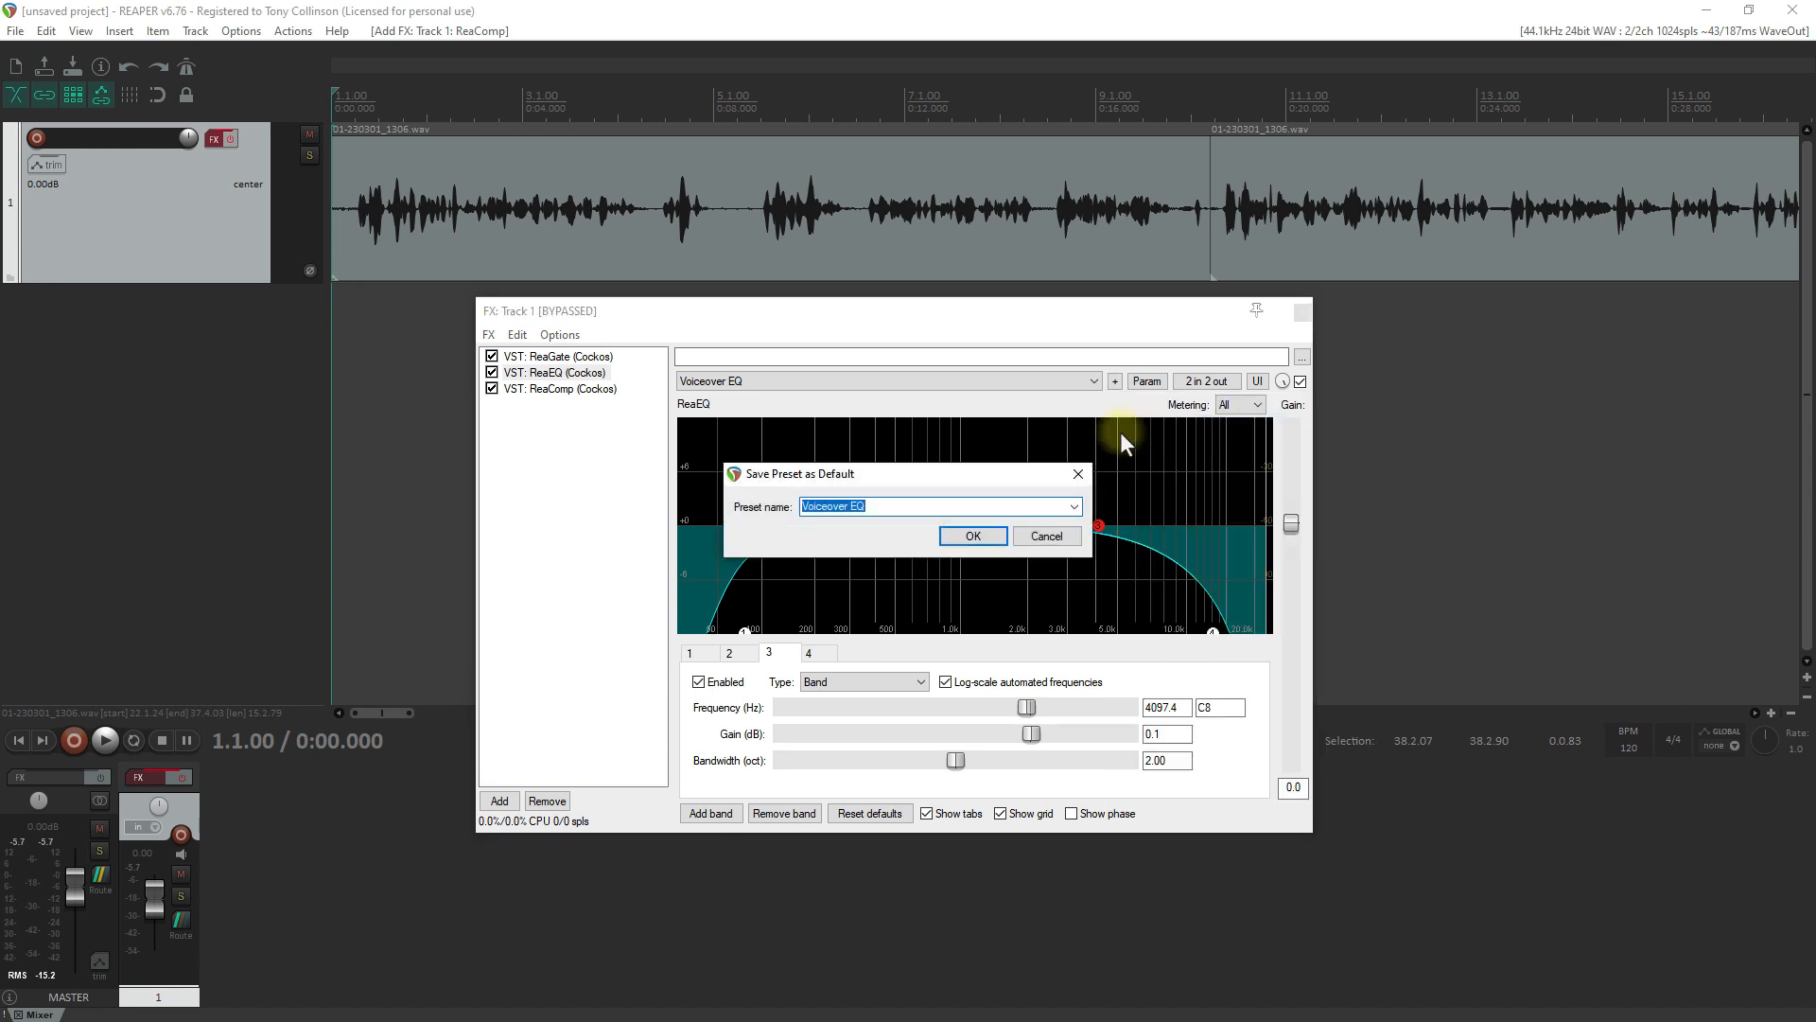
{"action": "left_click", "coordinate": [982, 537]}
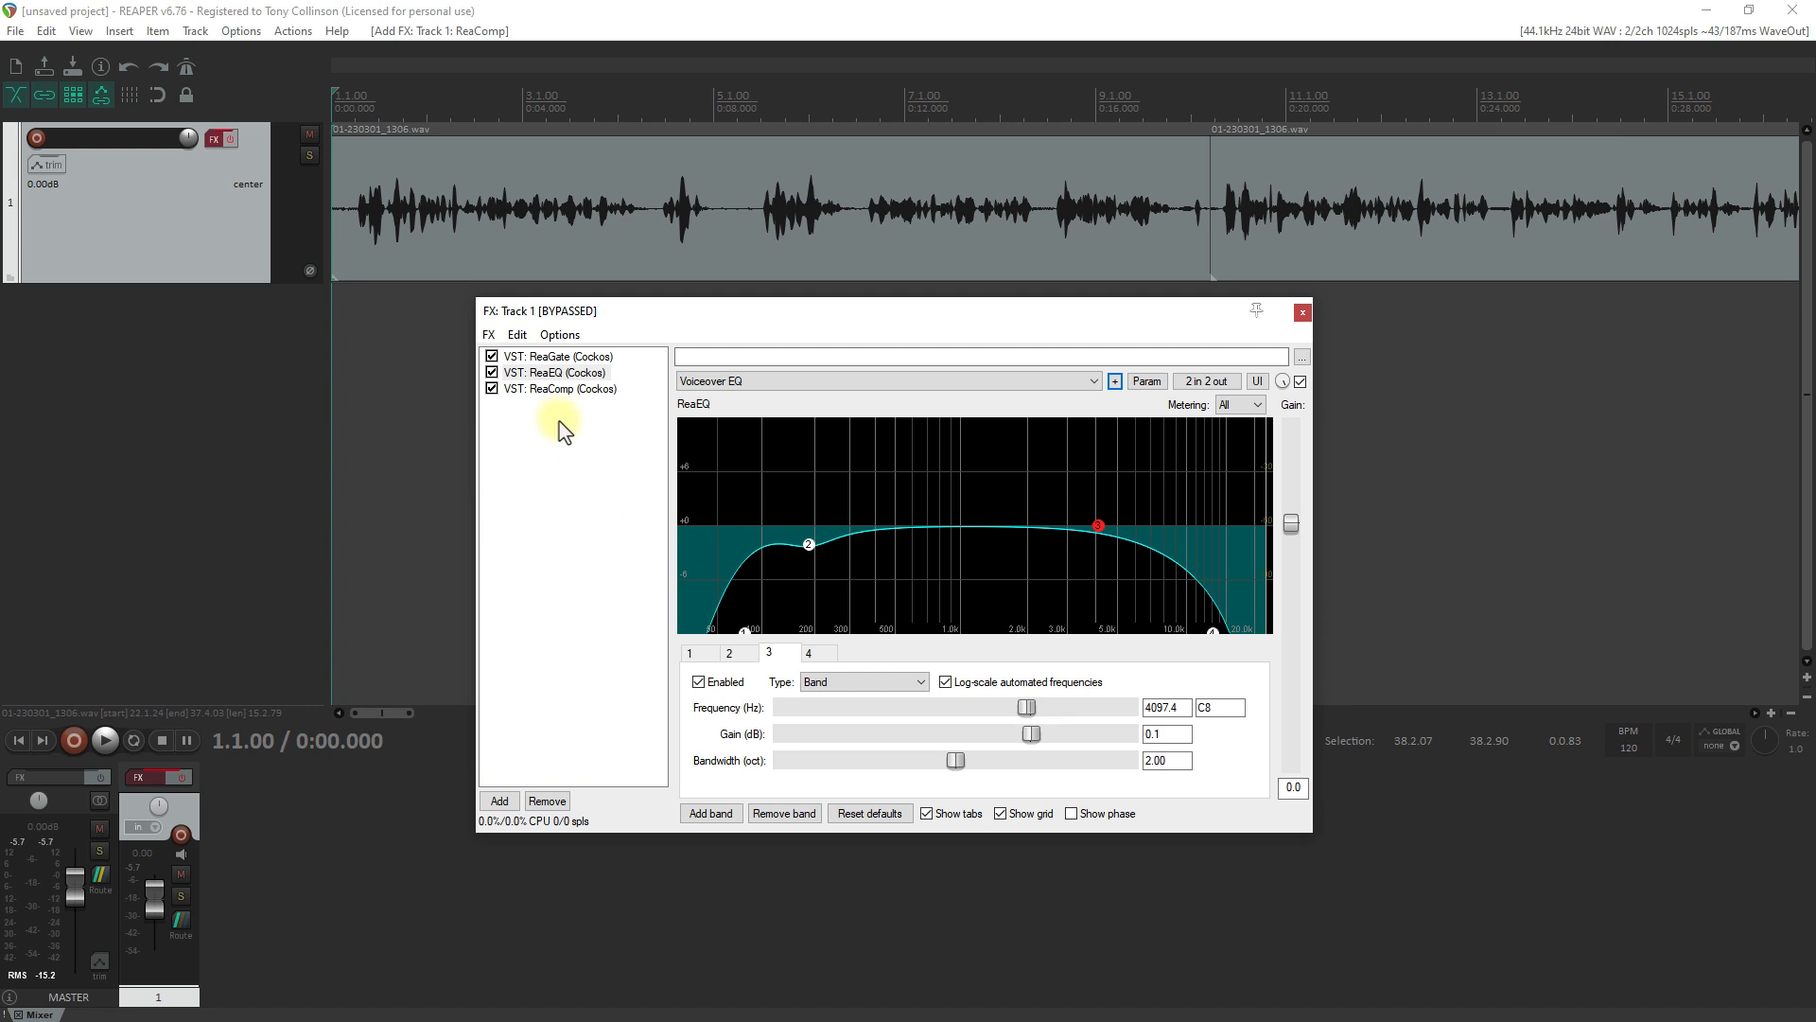
Save the ReaComp settings as a preset named "Voiceover Compression" and make it the plug-in's default
{"action": "left_click", "coordinate": [566, 389]}
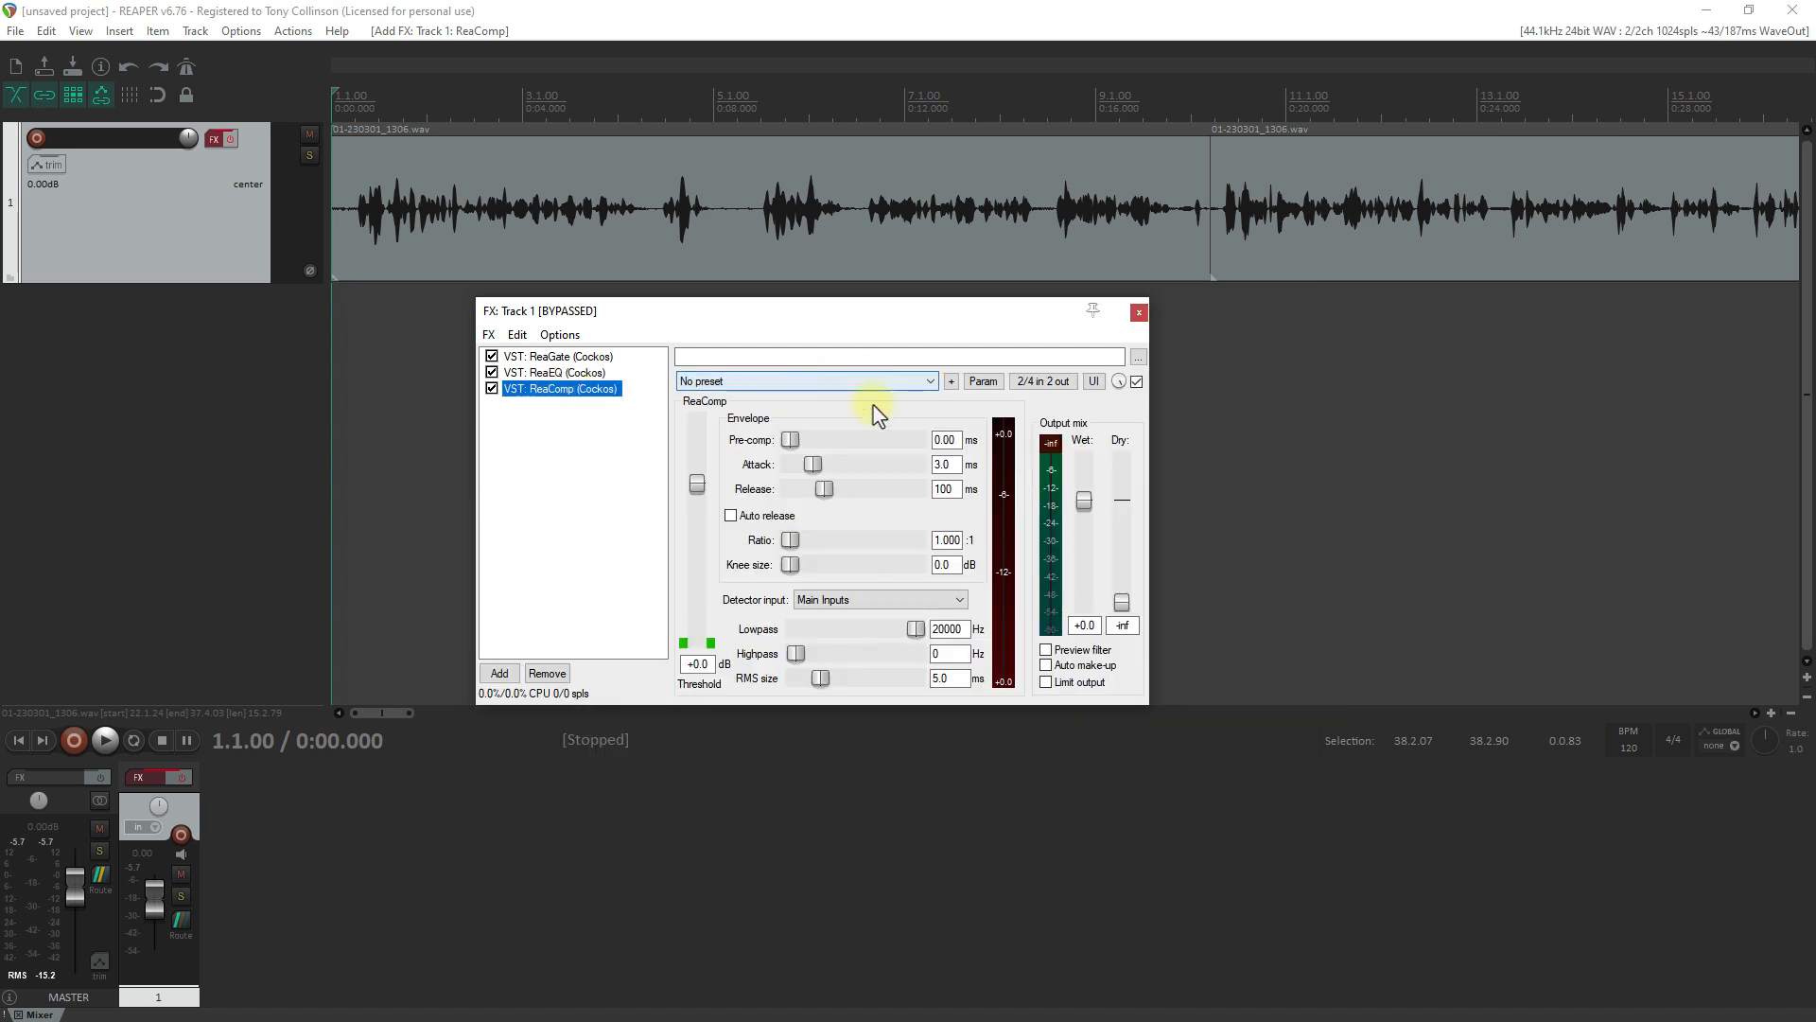
{"action": "left_click", "coordinate": [951, 382]}
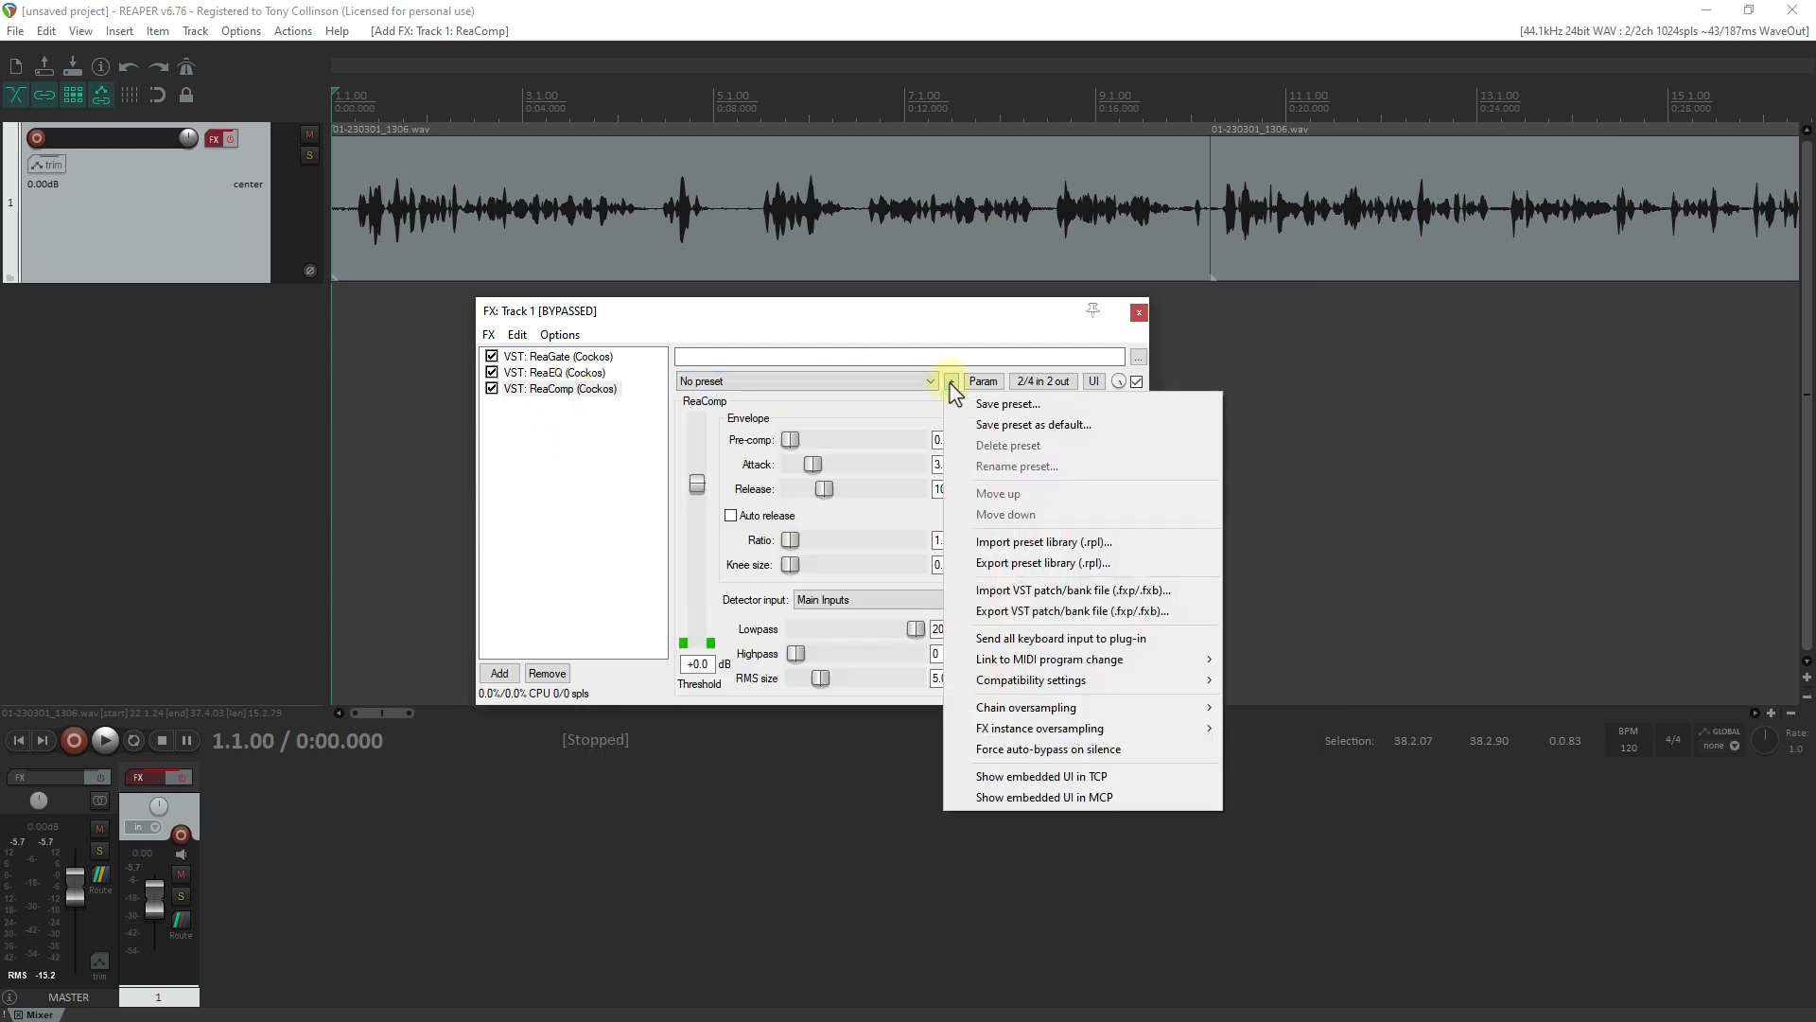
{"action": "left_click", "coordinate": [988, 405]}
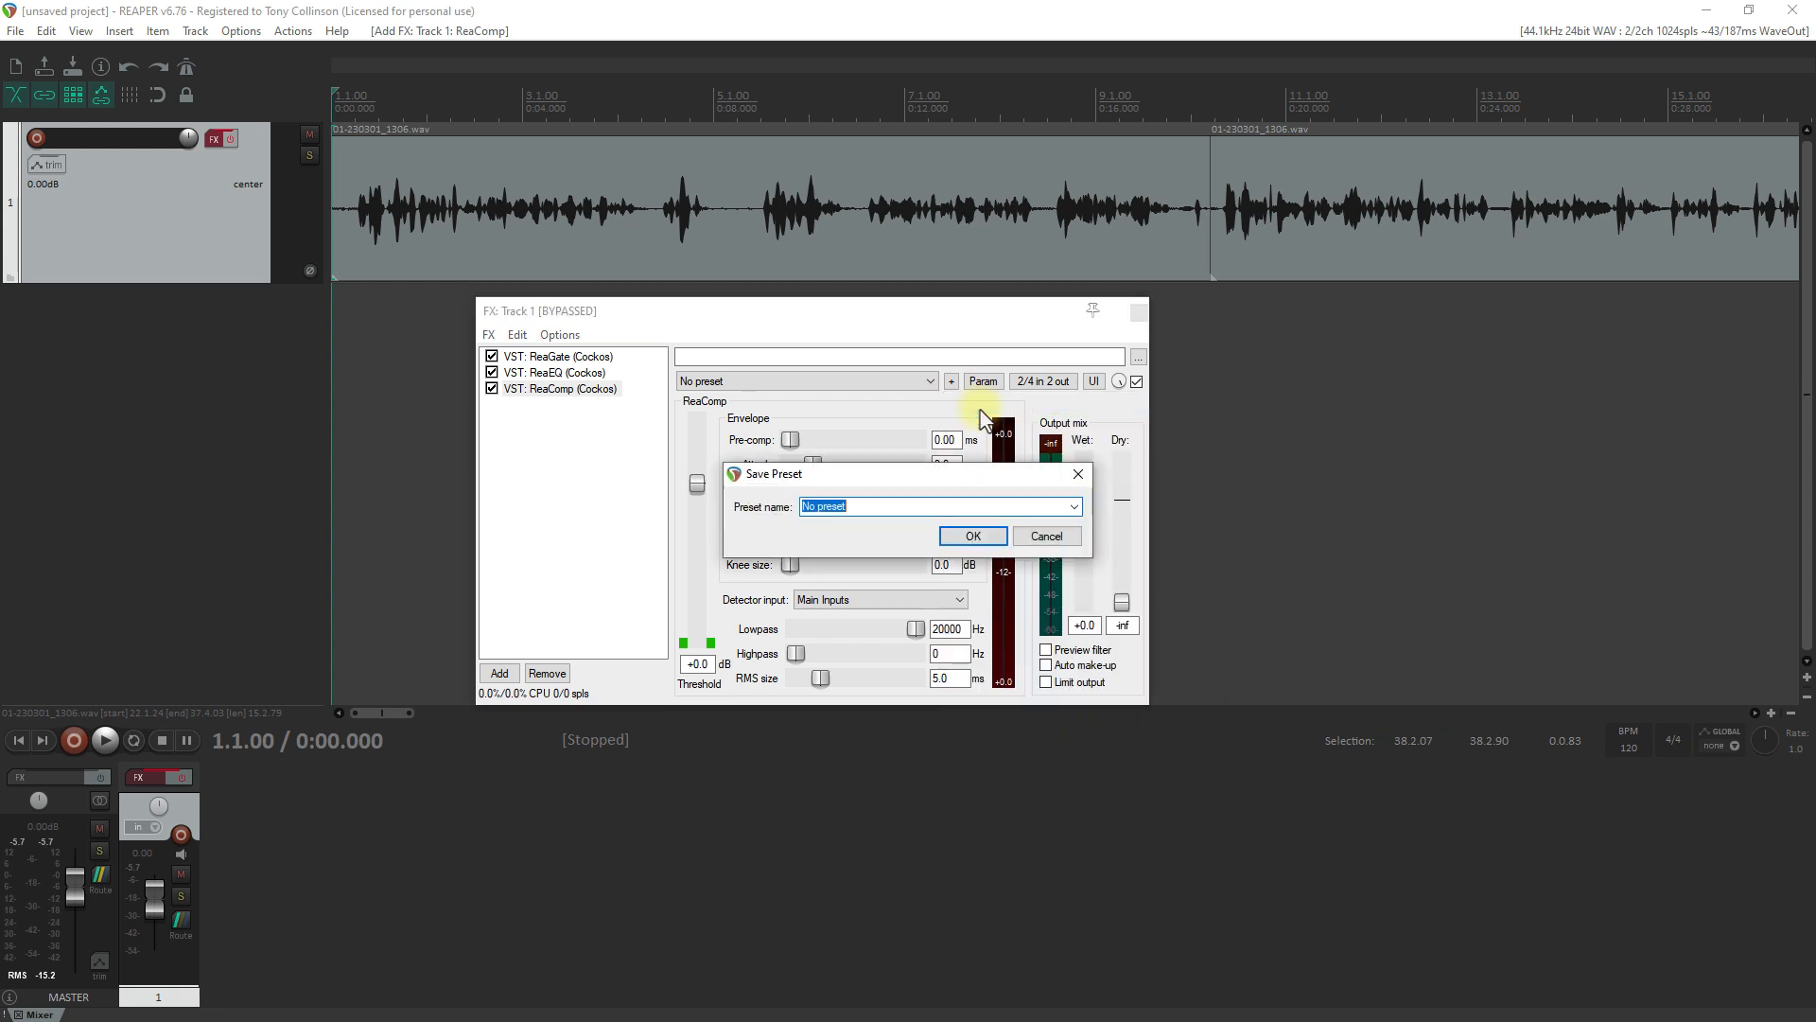
{"action": "type", "text": "Voiceover Compression"}
{"action": "left_click", "coordinate": [995, 533]}
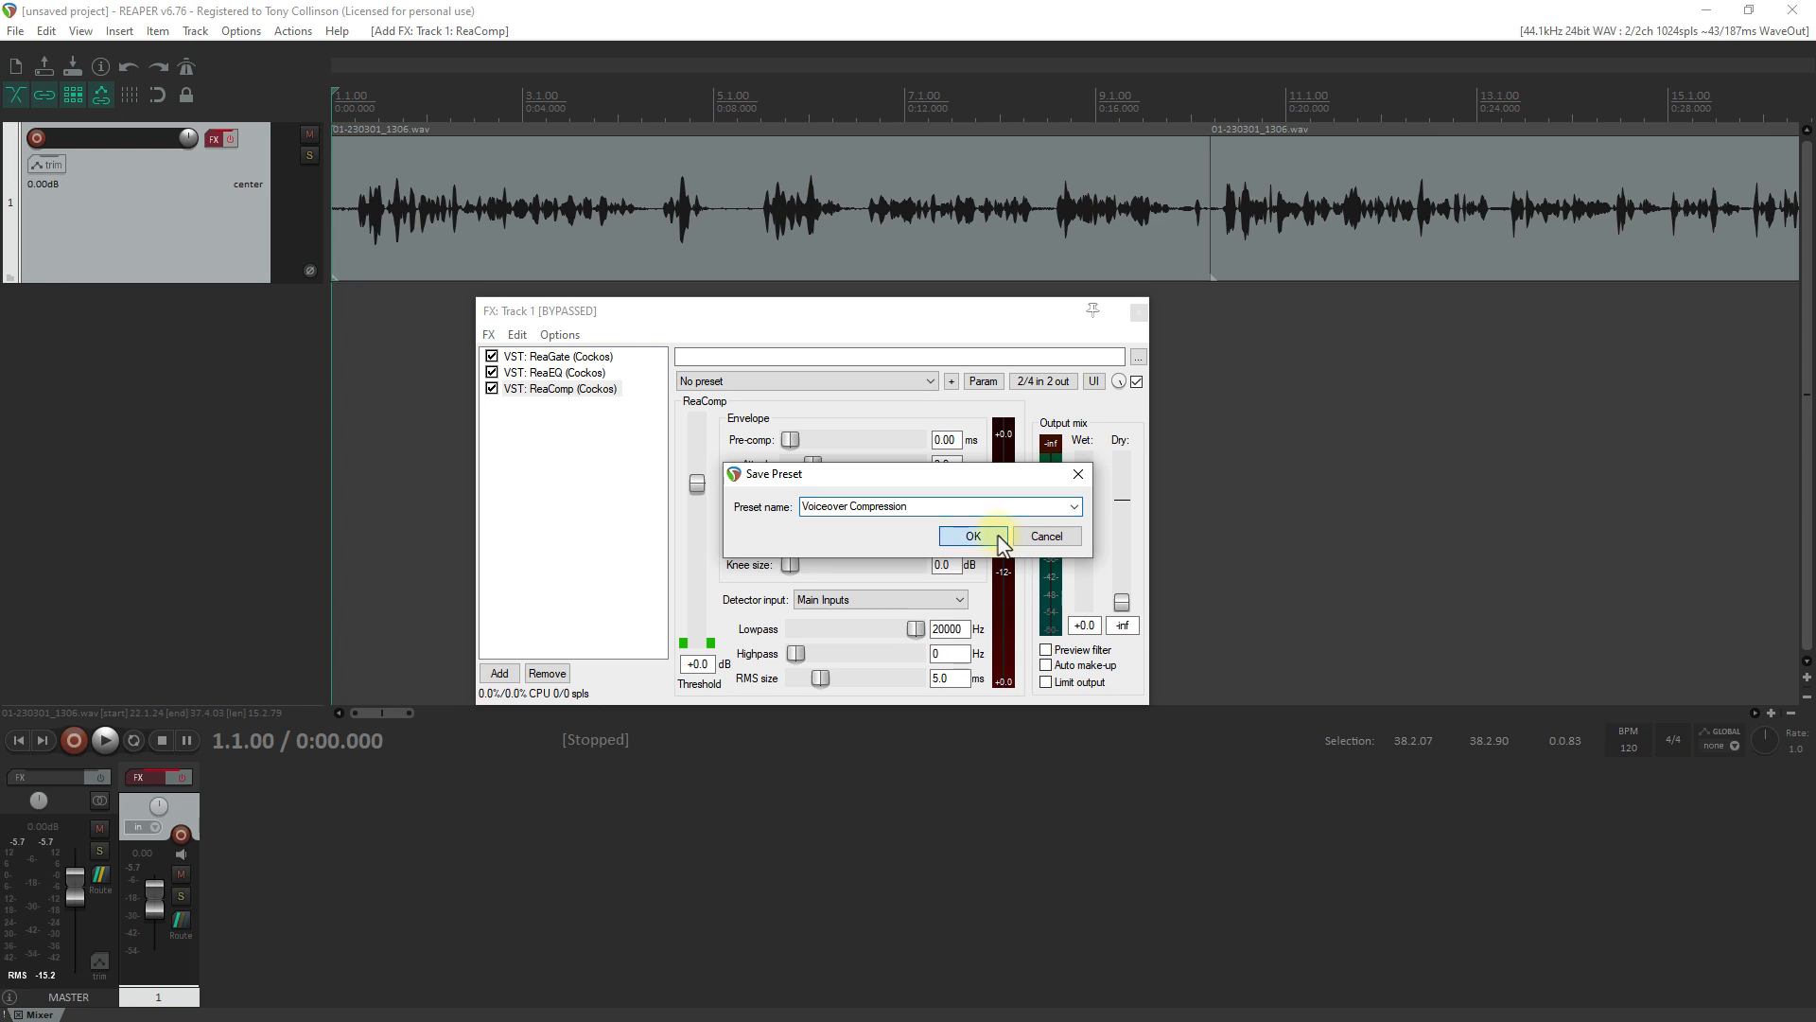
{"action": "left_click", "coordinate": [950, 381]}
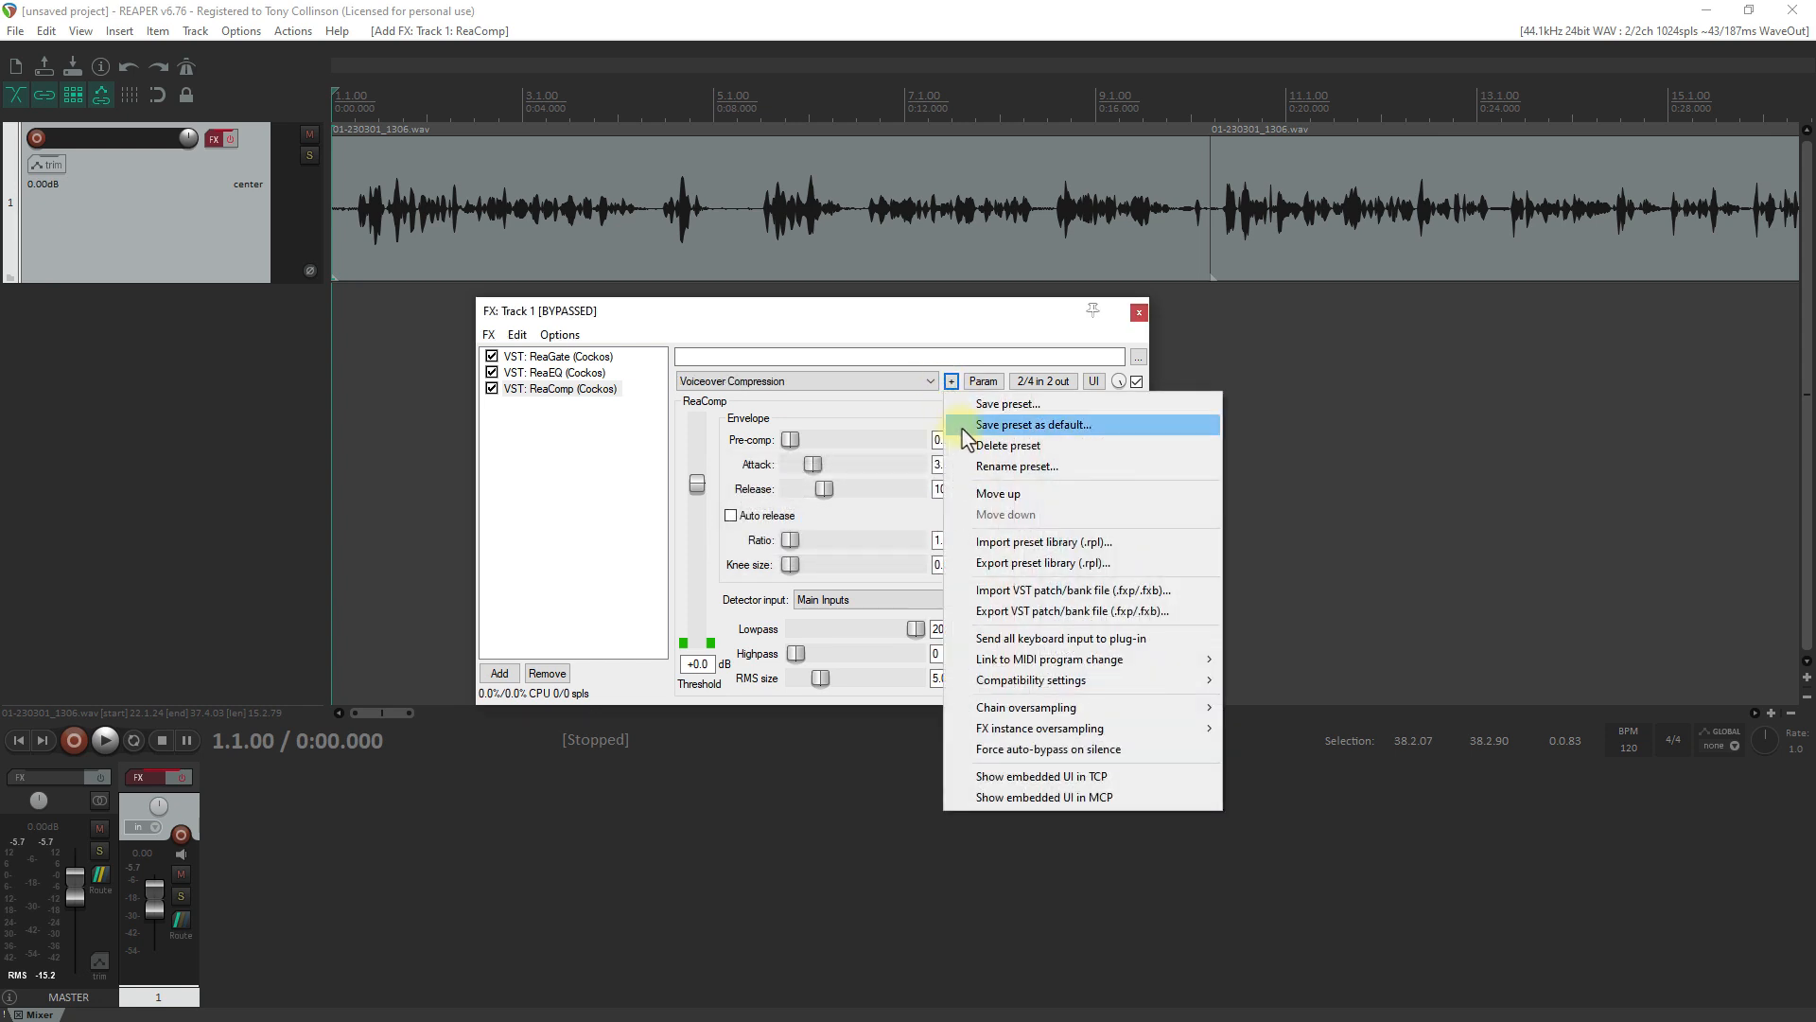
{"action": "left_click", "coordinate": [965, 435]}
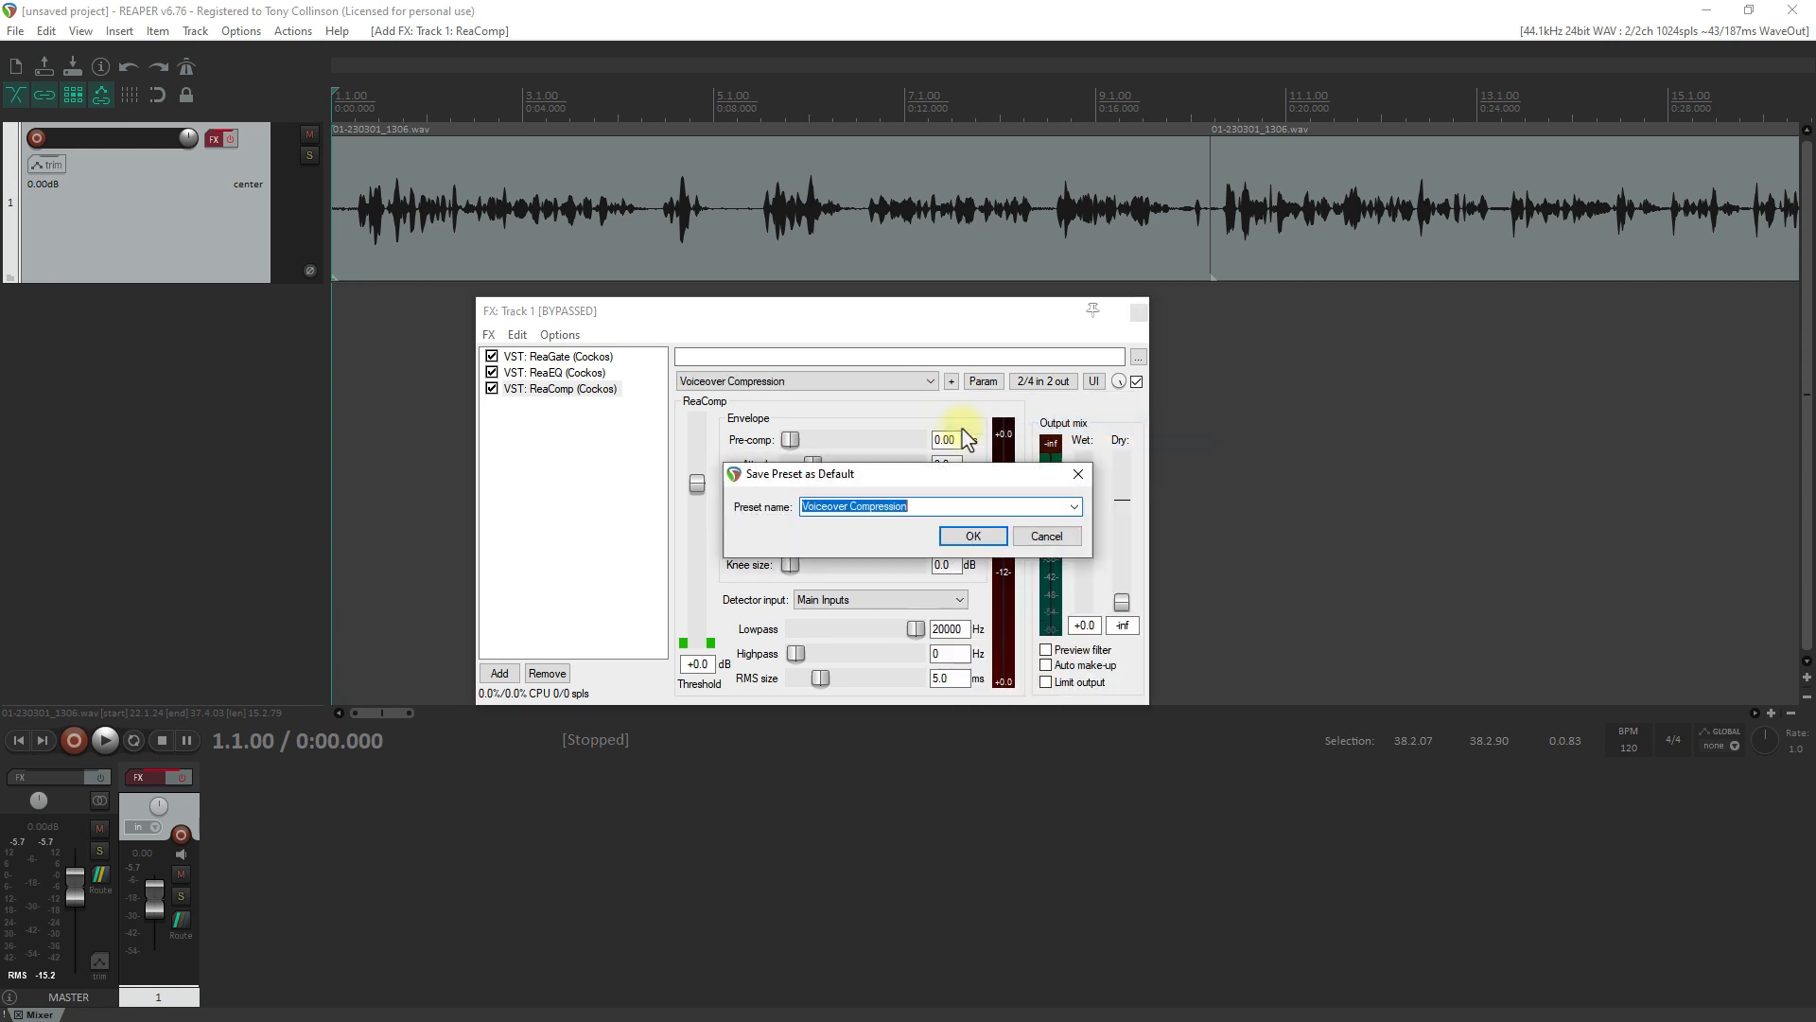
{"action": "left_click", "coordinate": [999, 536]}
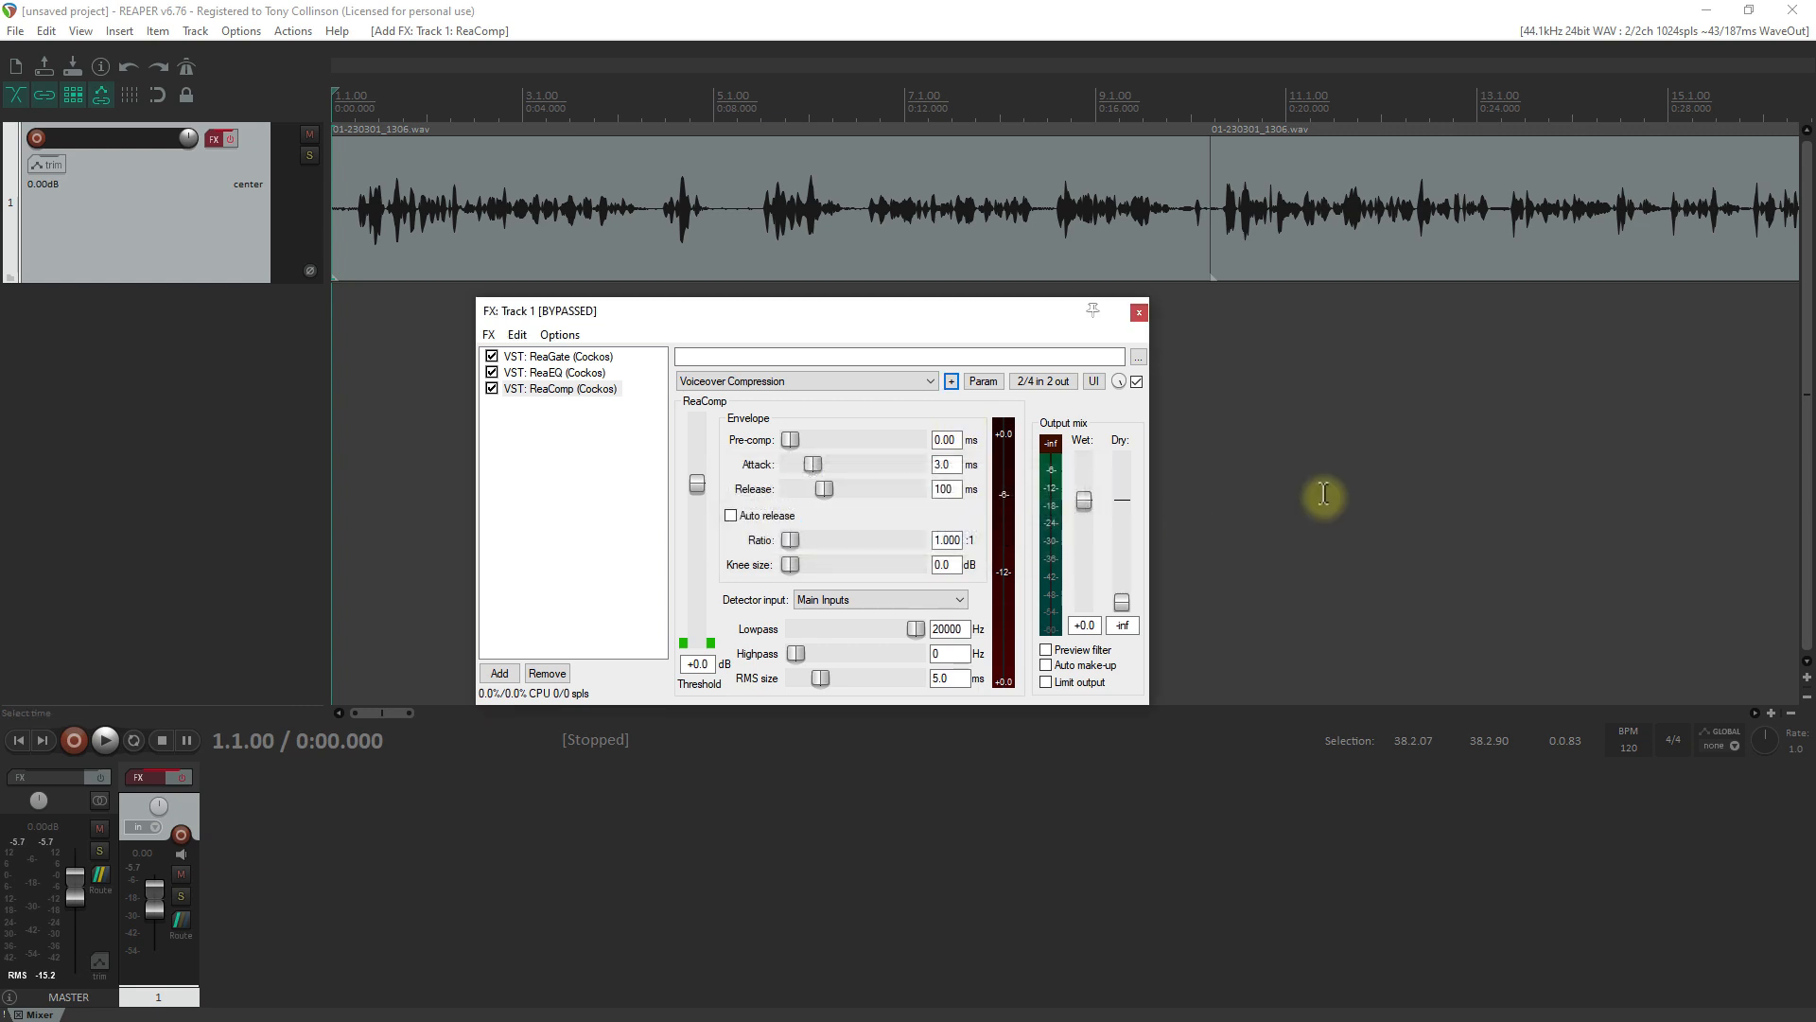